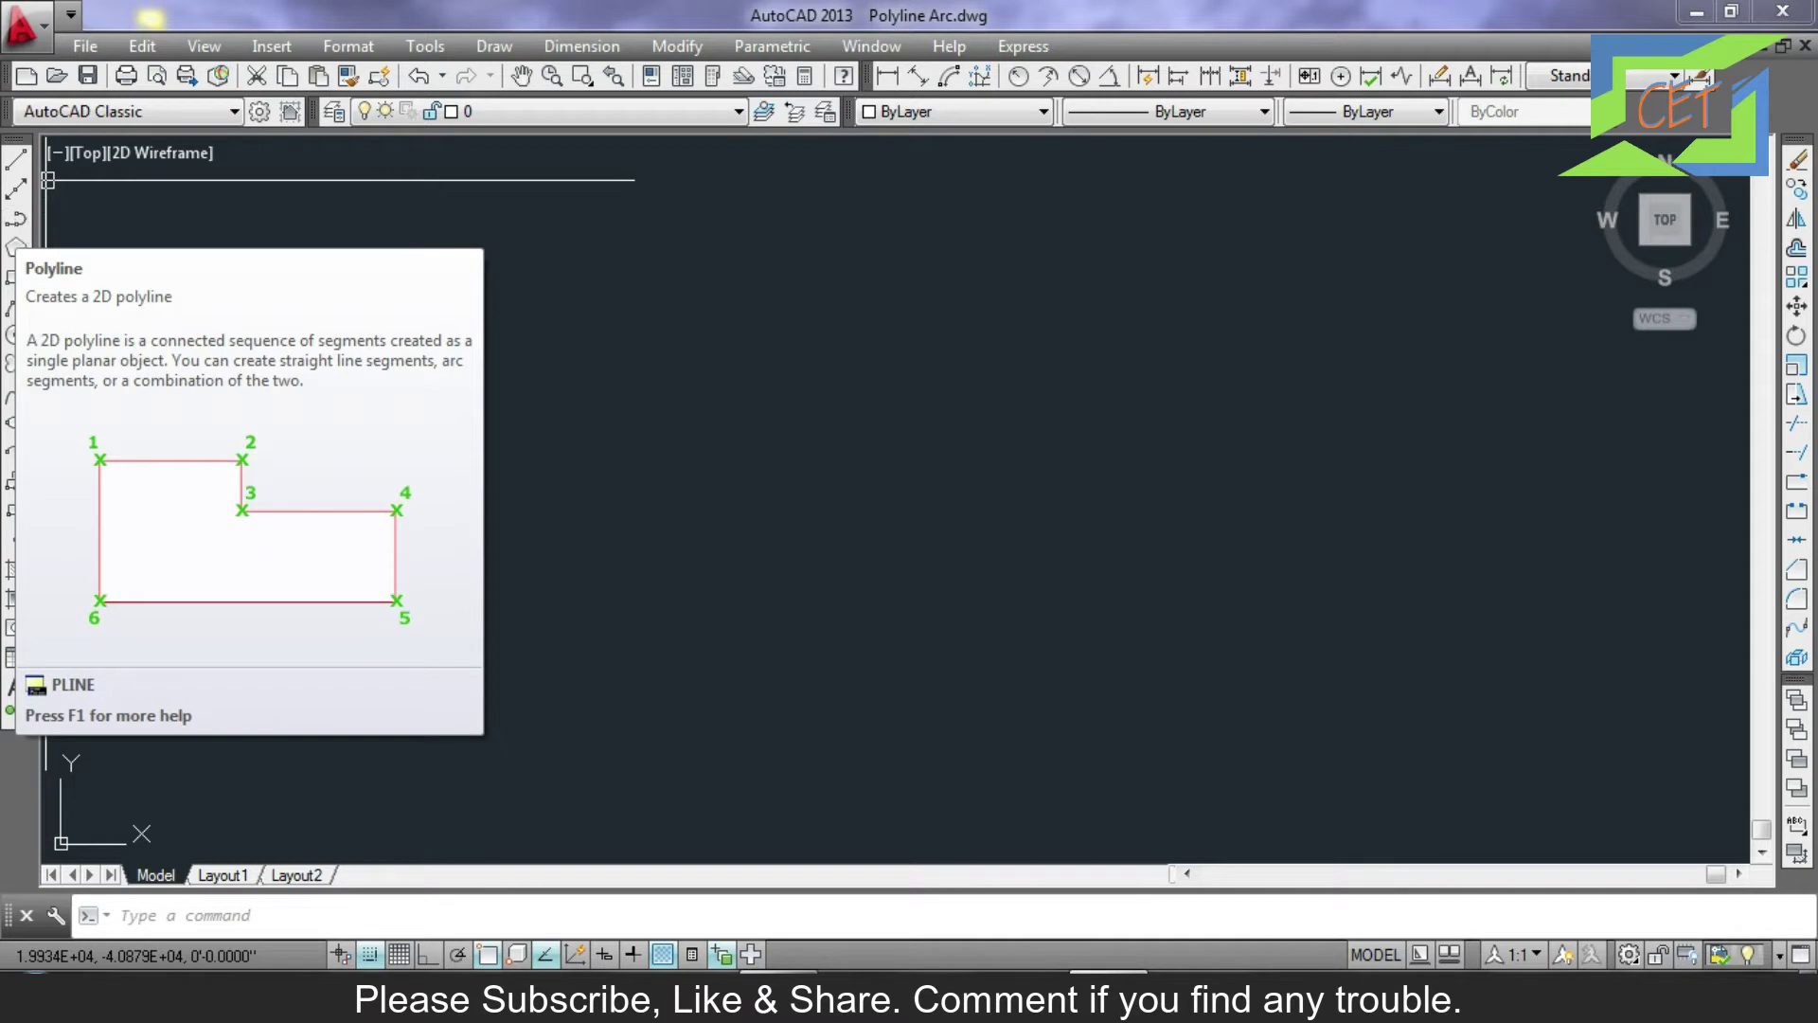
Start a polyline with PL at a picked start point.
left_click(495, 47)
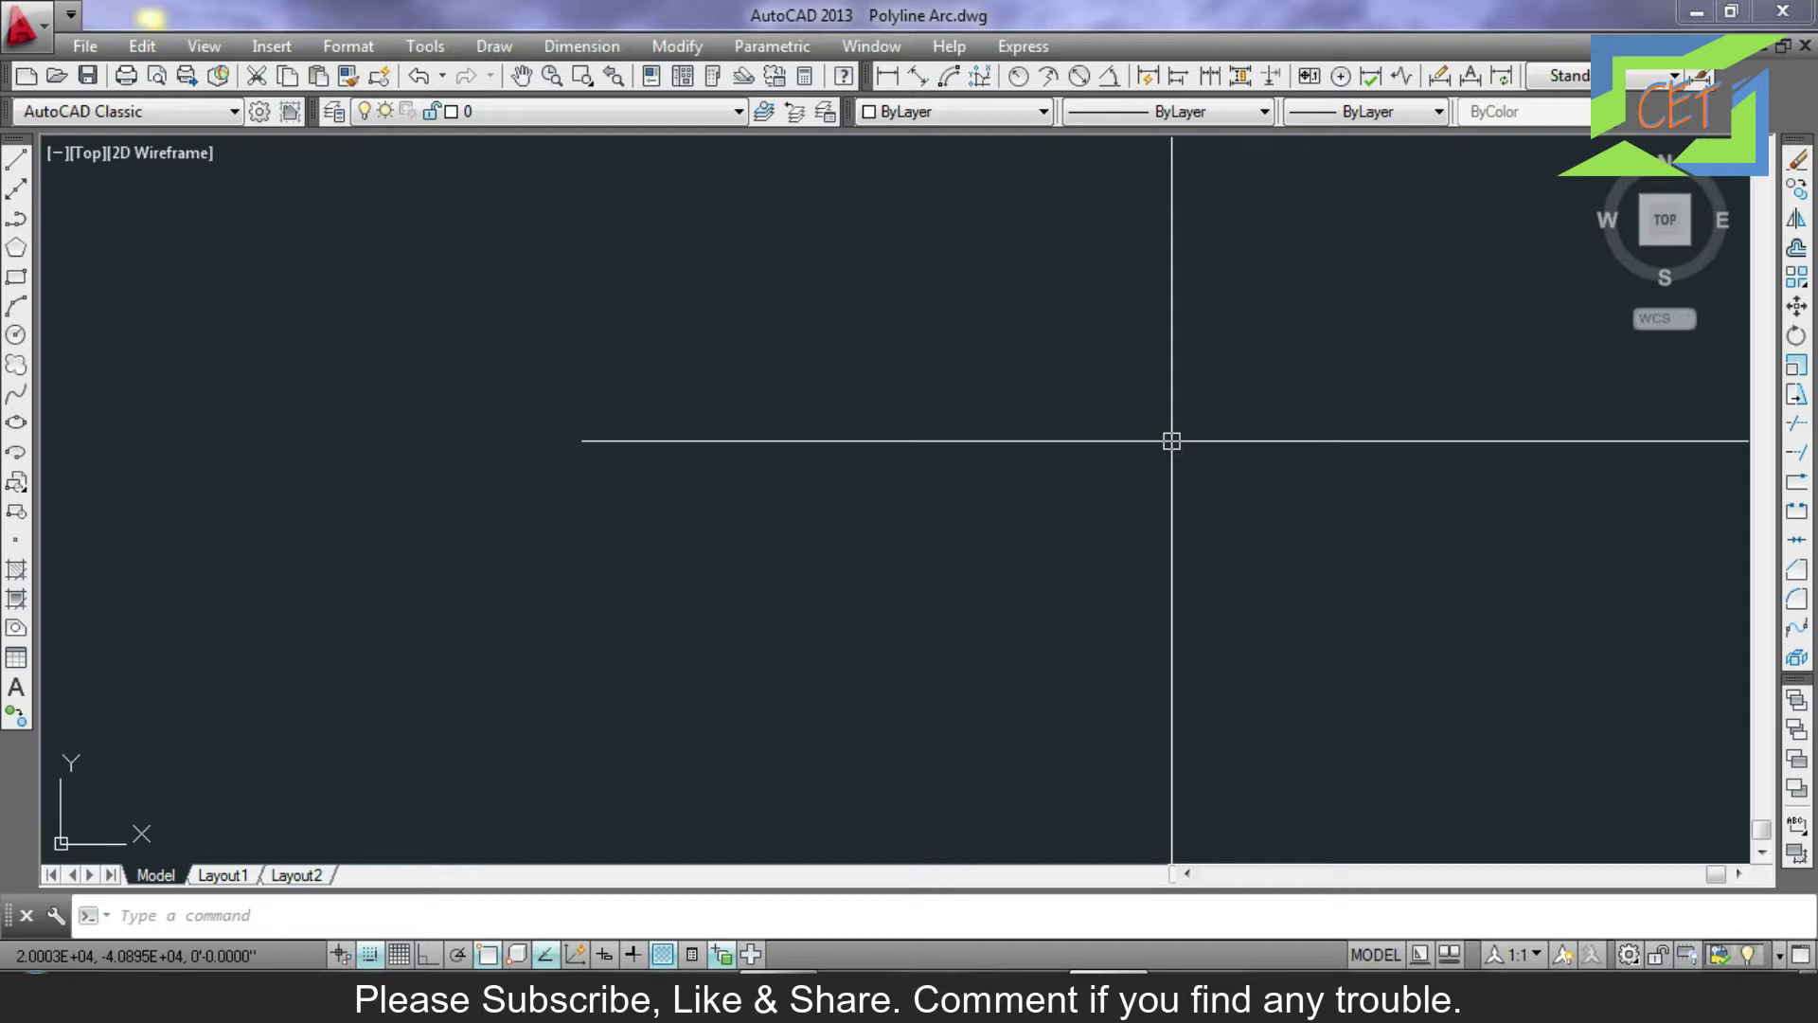
type("pl")
key("Return")
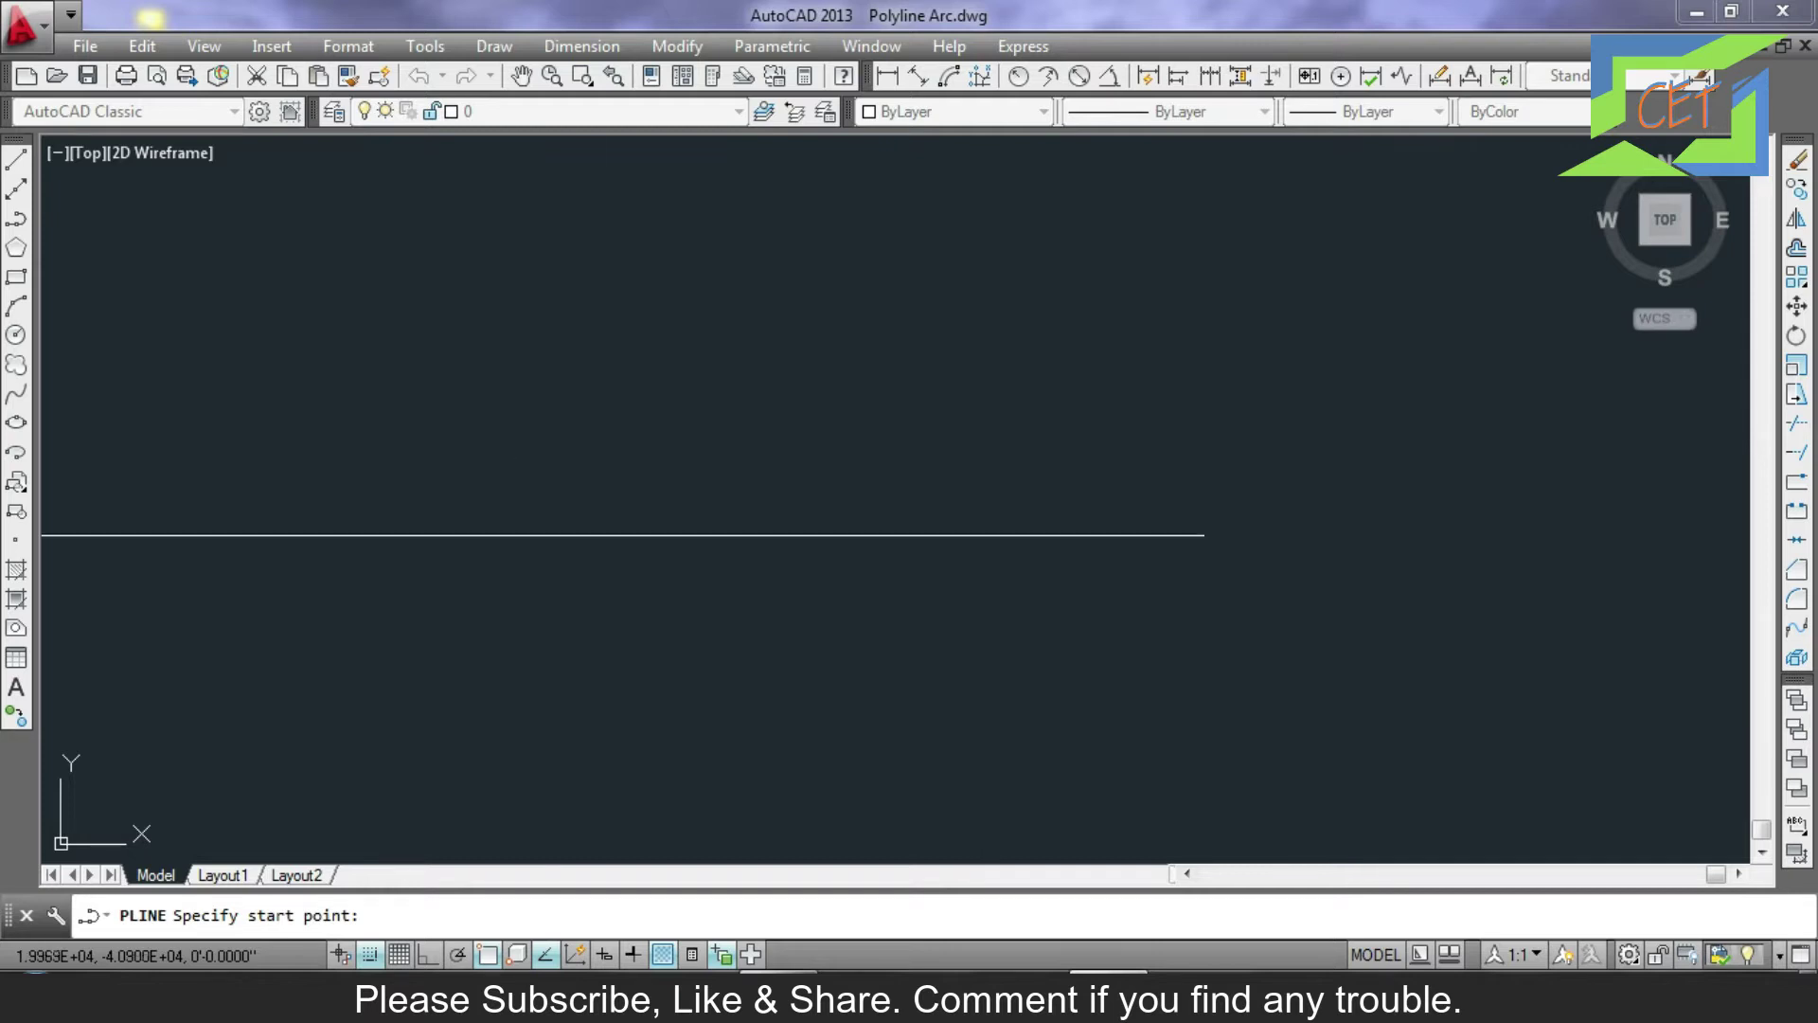
left_click(576, 486)
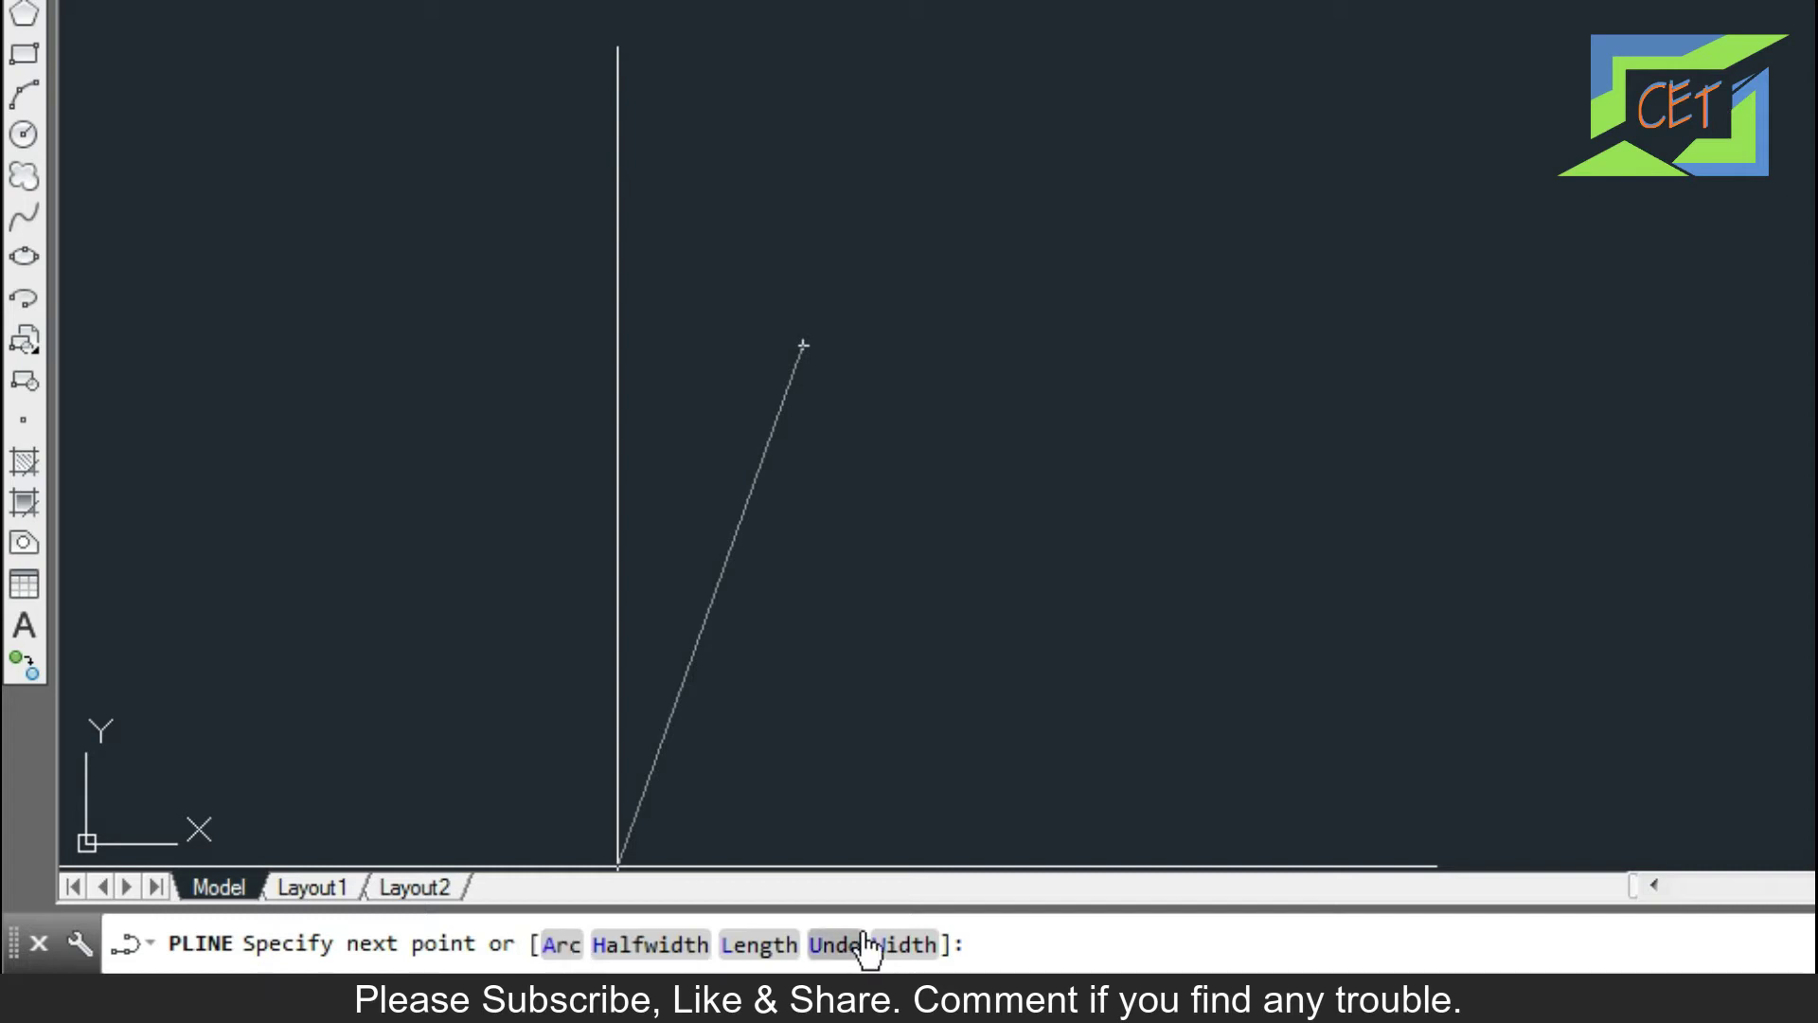
Switch the polyline to Arc mode with a 60° included angle.
left_click(1022, 943)
type("a")
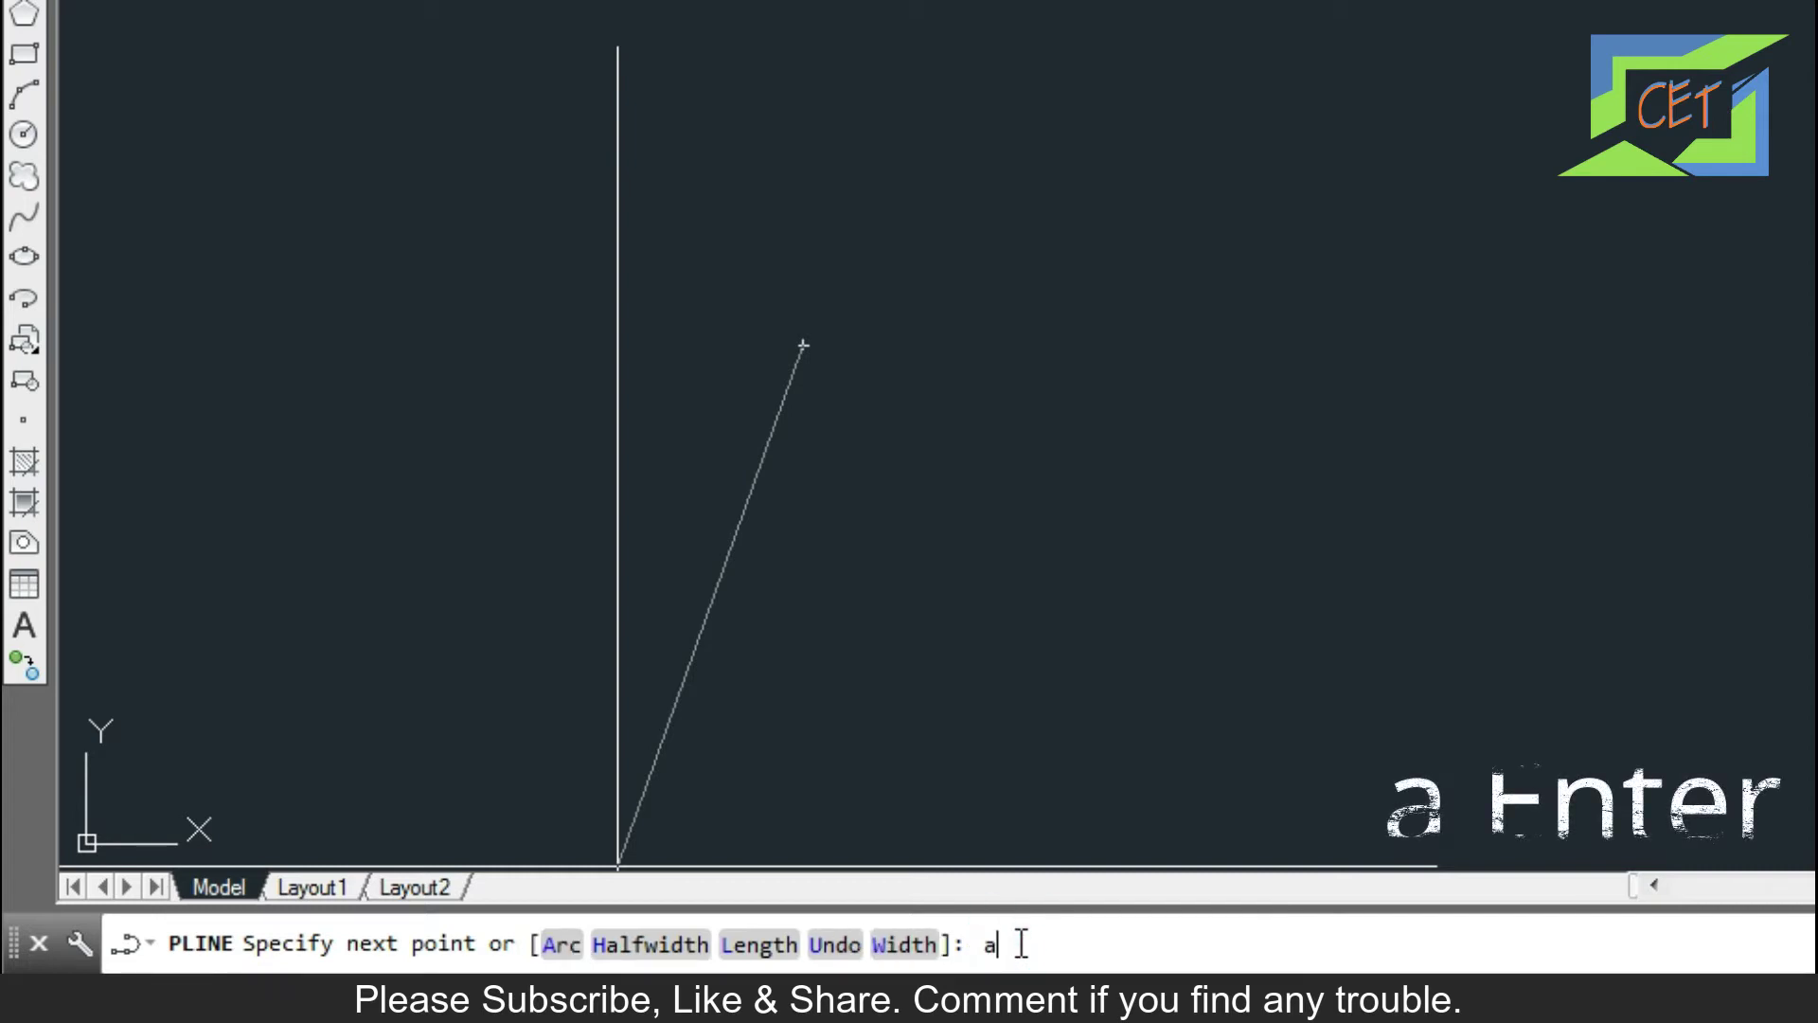
key("Return")
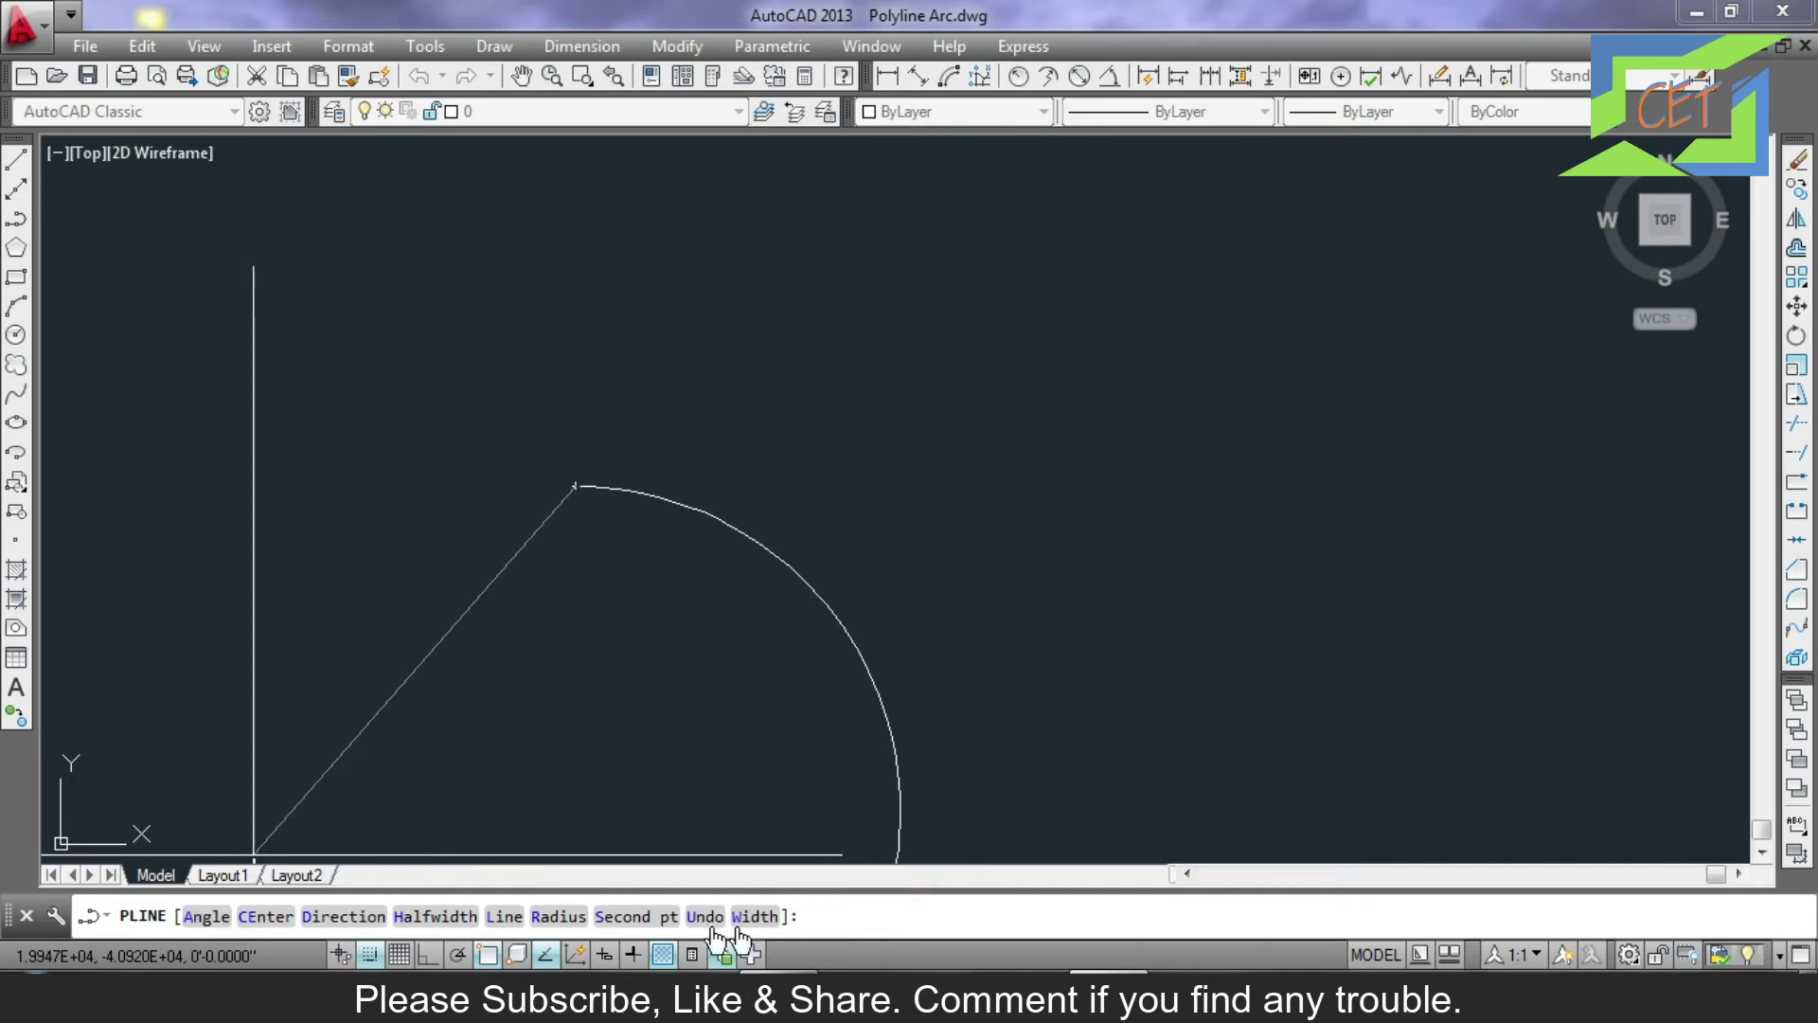
left_click(207, 916)
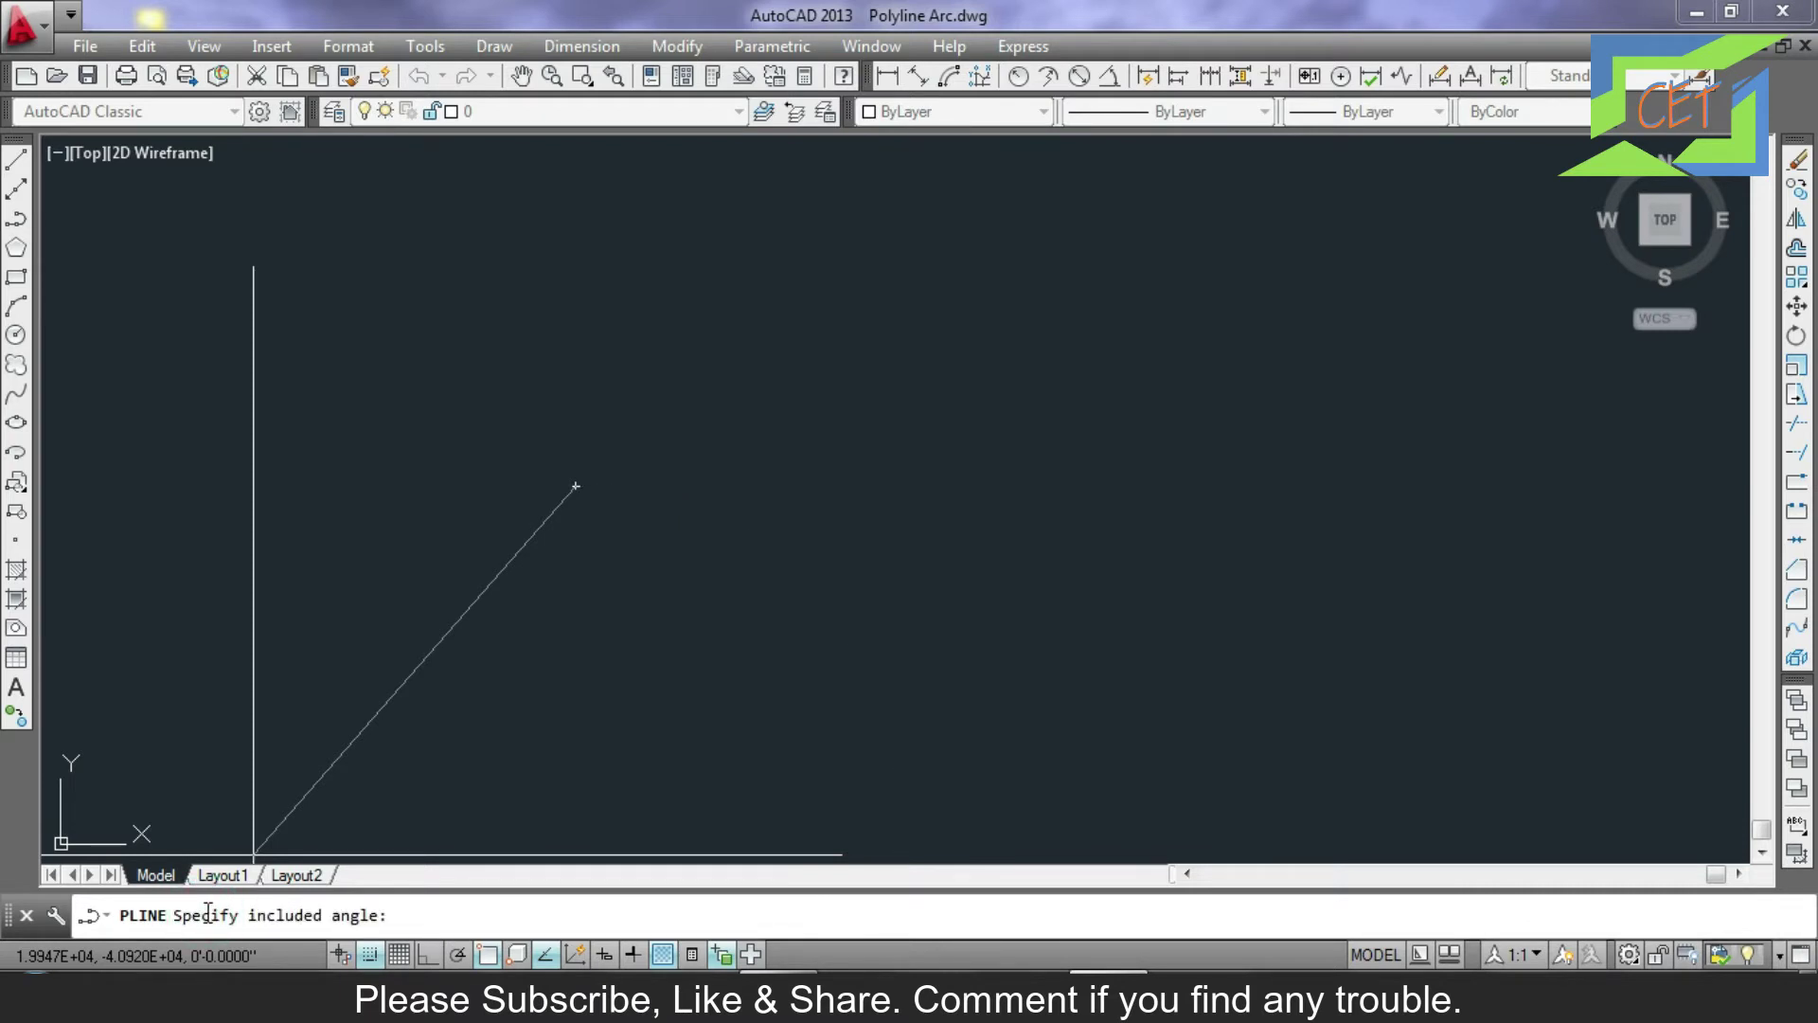
type("60")
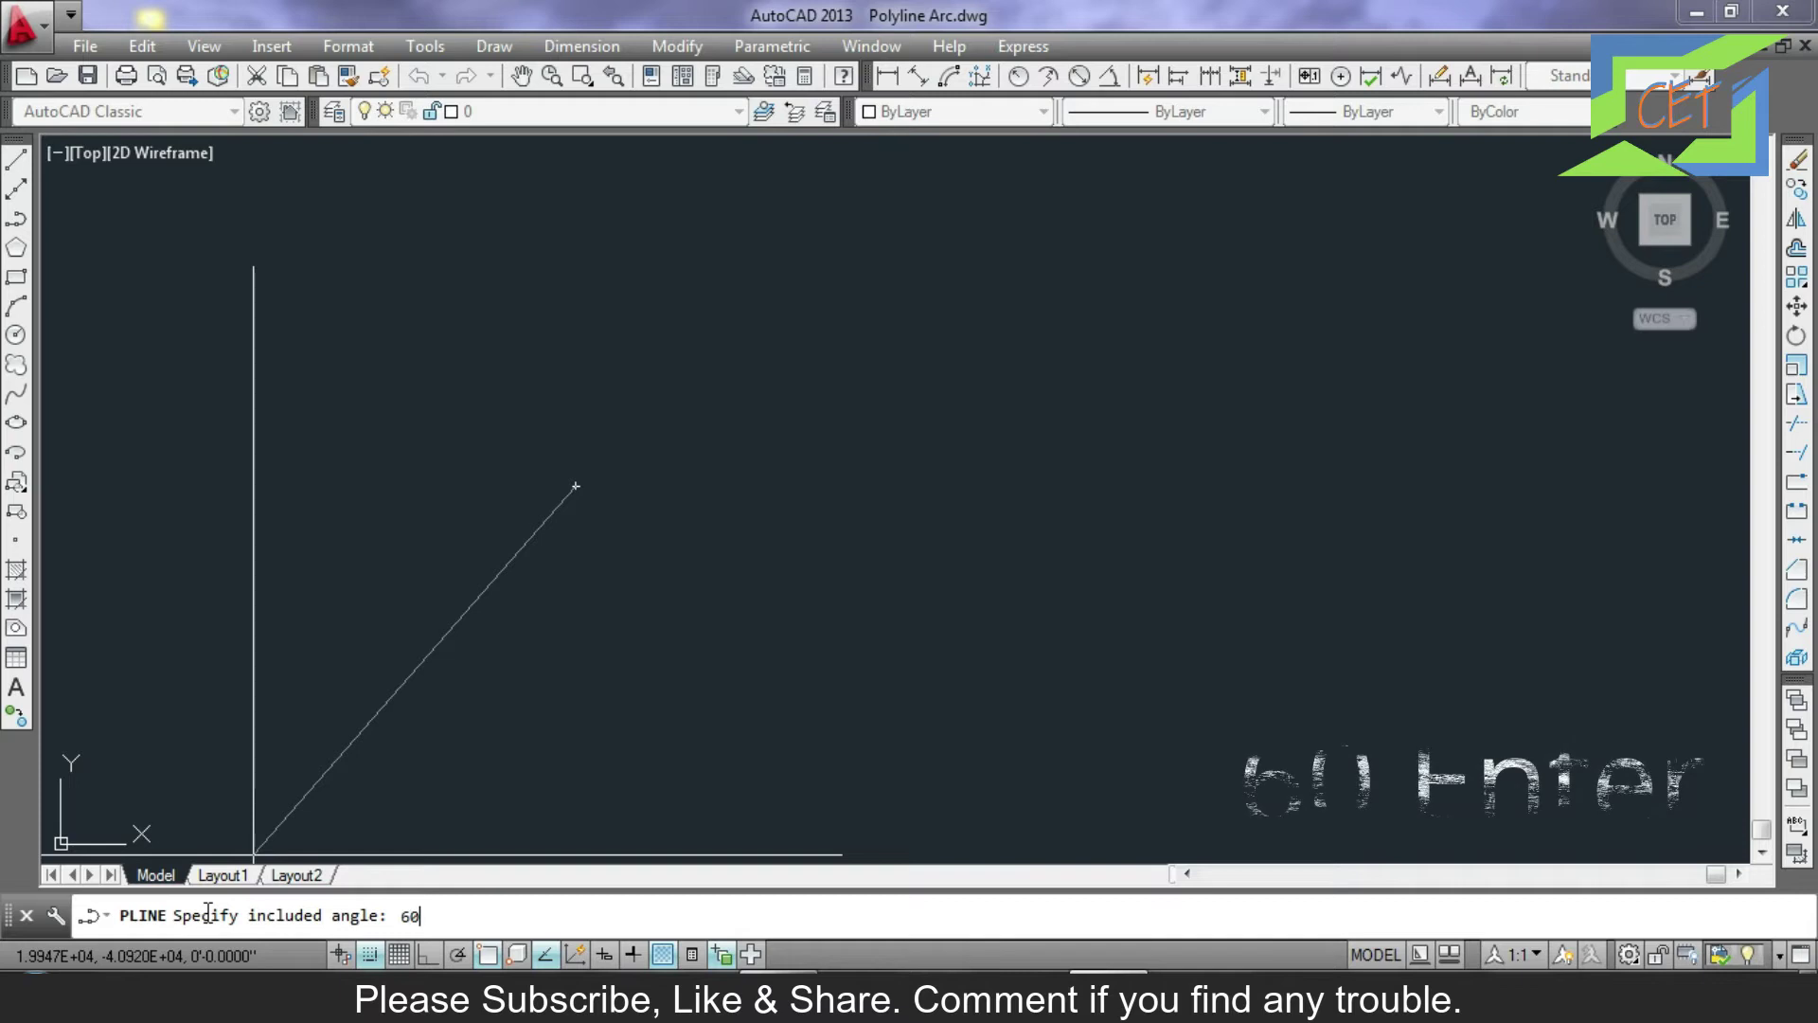
key("Return")
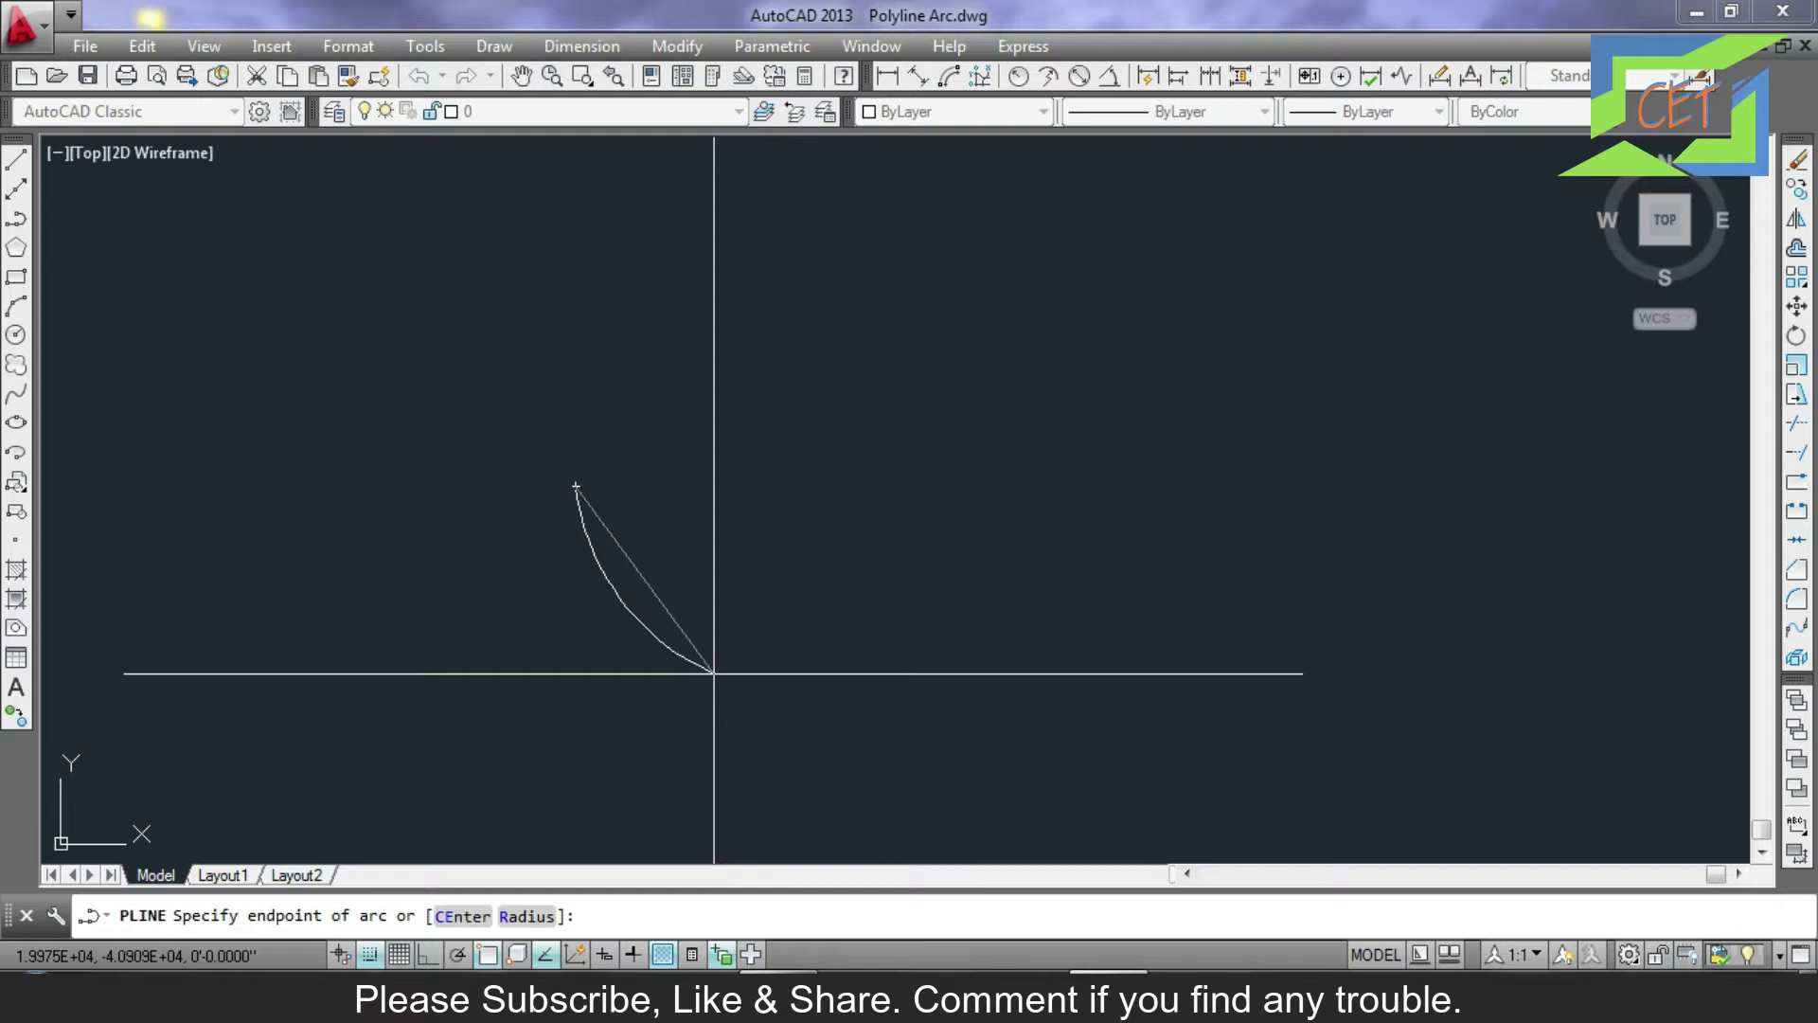
Finish the 60° arc about a picked centre point and end the polyline.
middle_click_drag(576, 487, 283, 673)
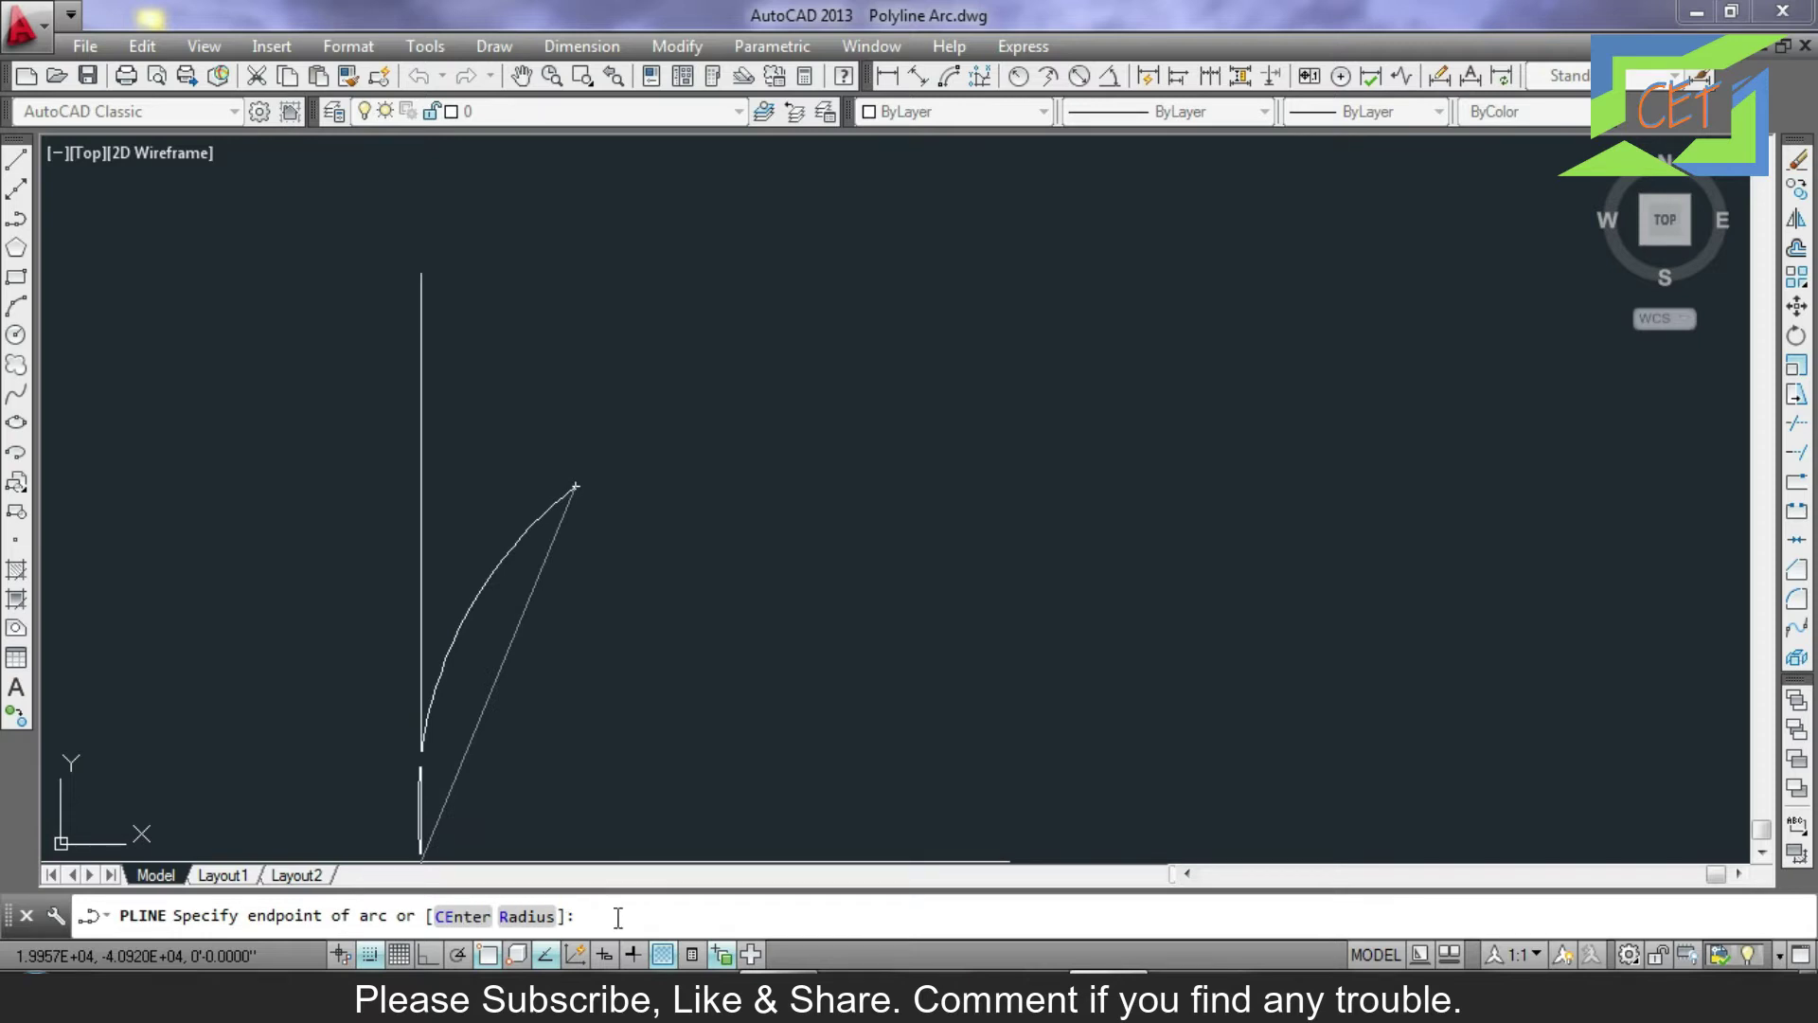
left_click(462, 915)
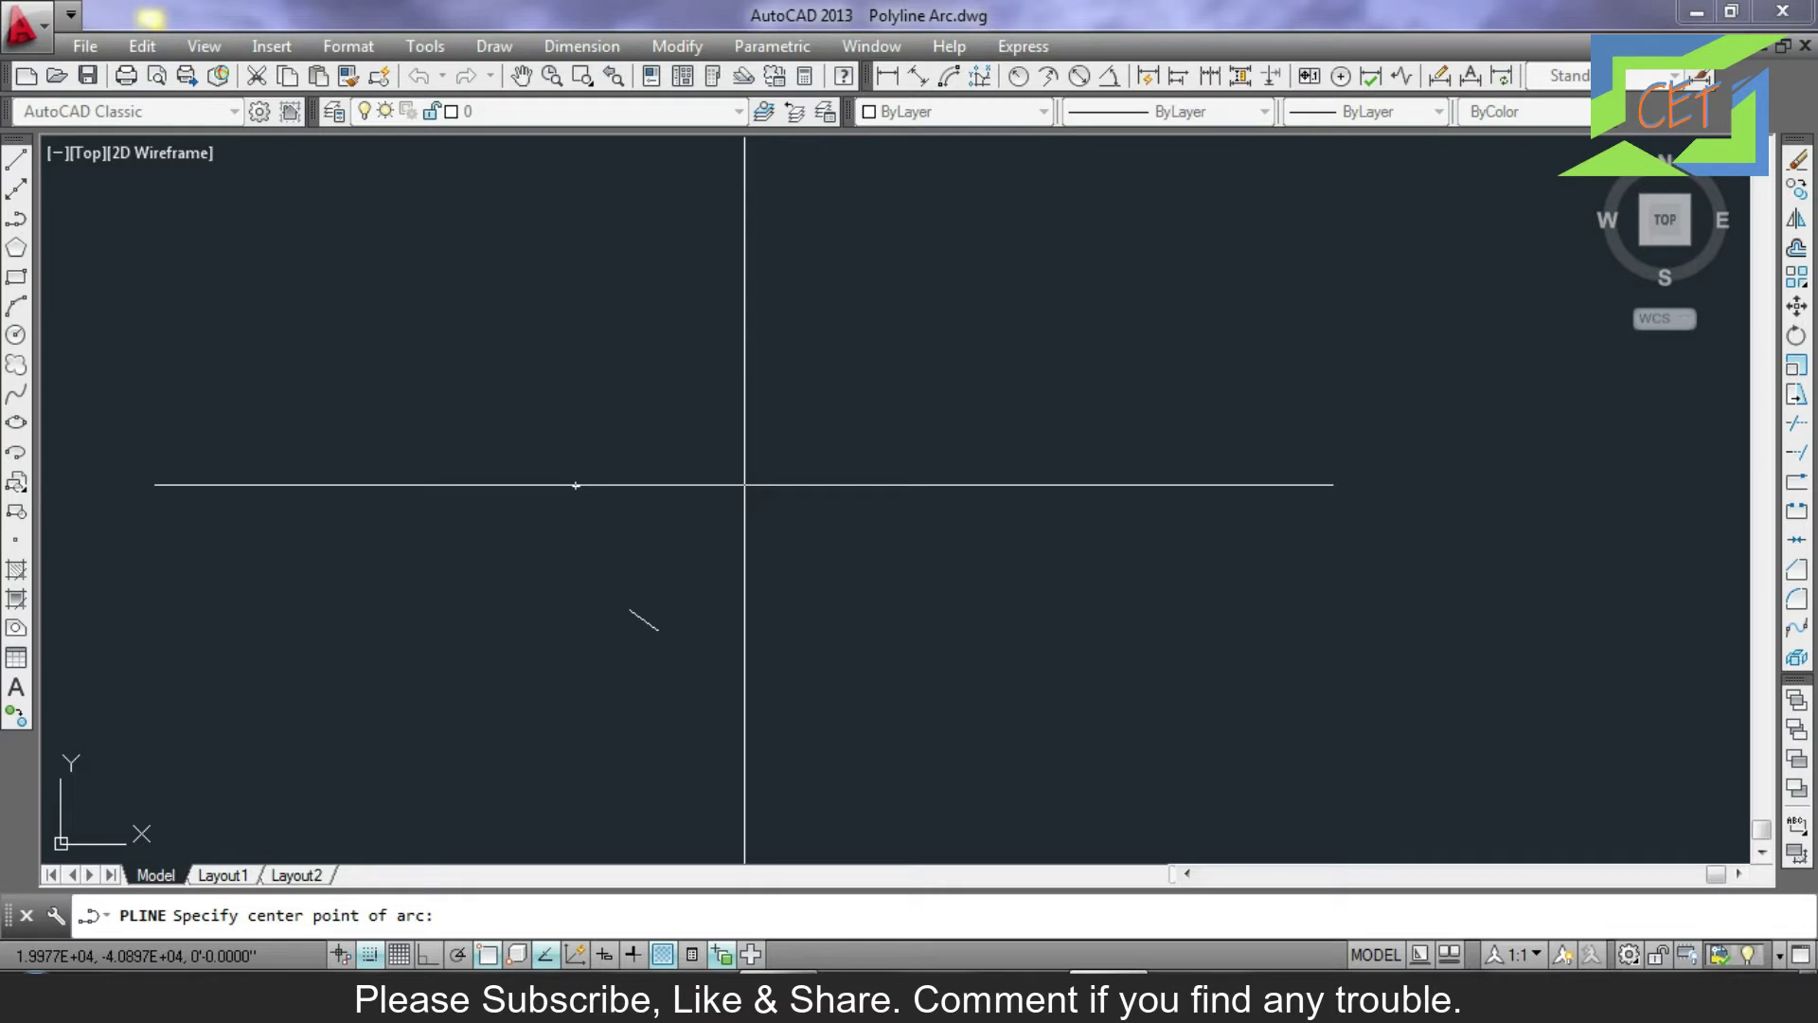
left_click(790, 384)
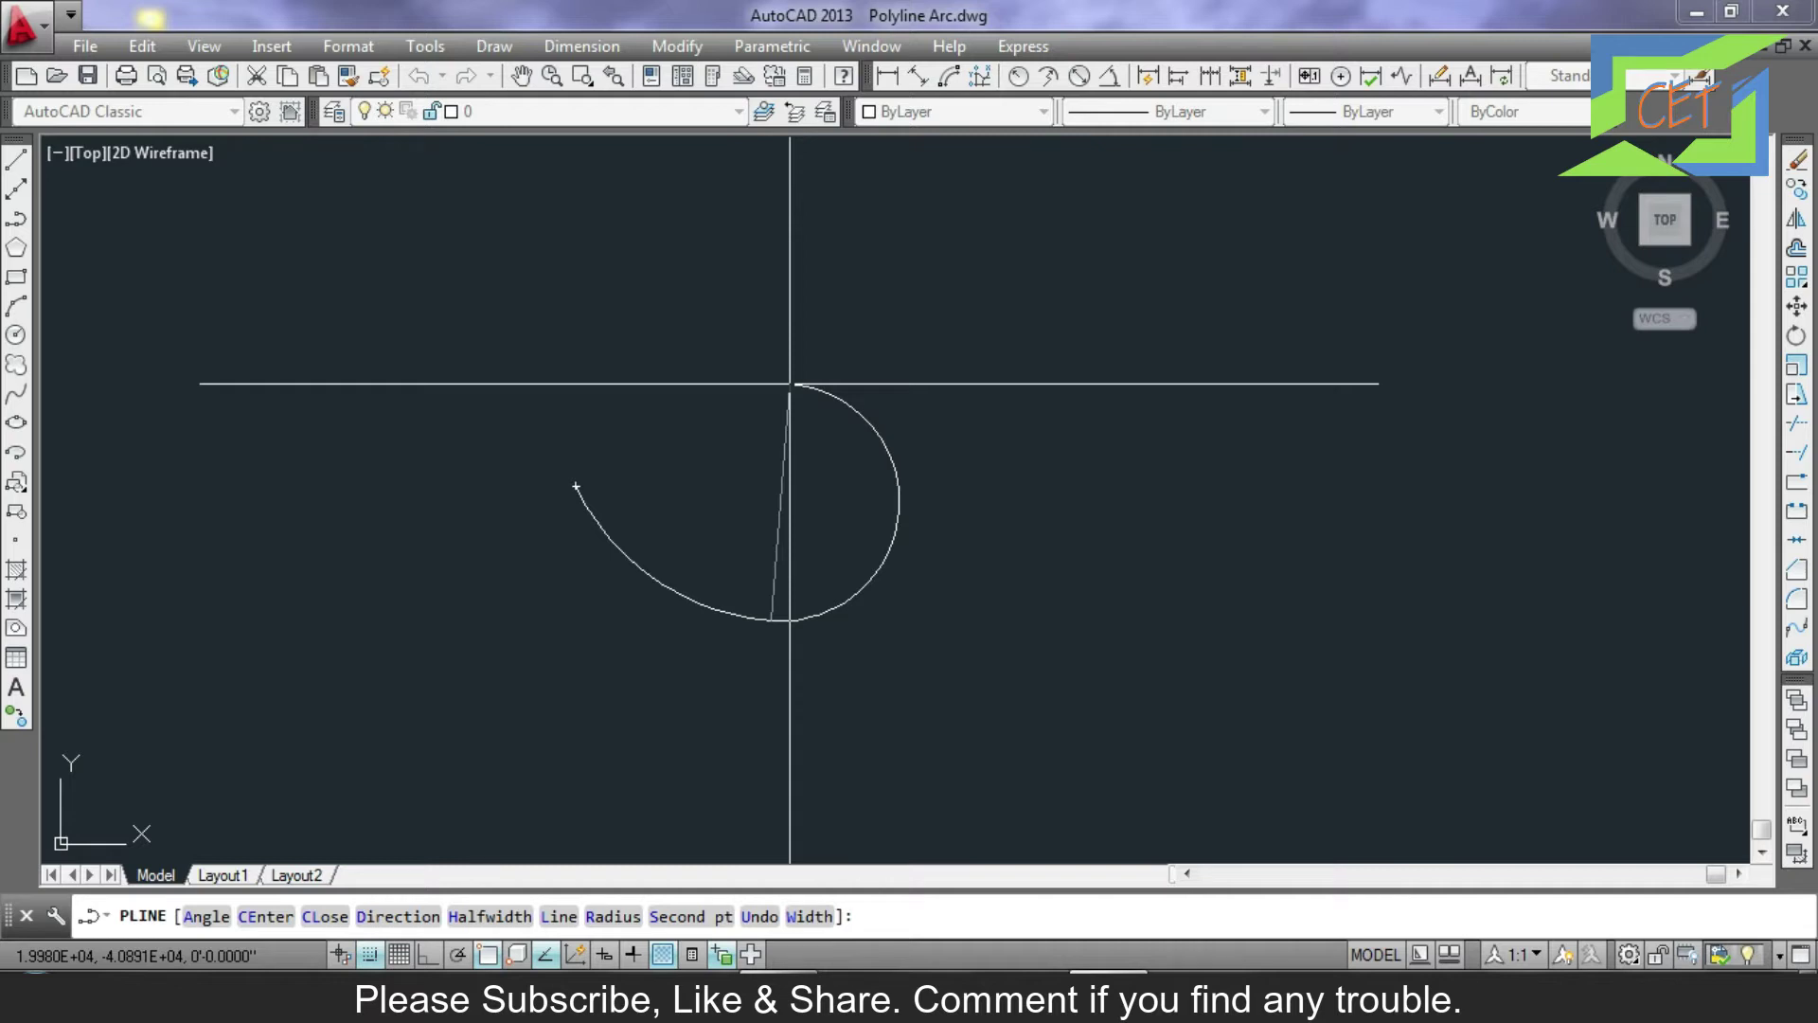
key("Return")
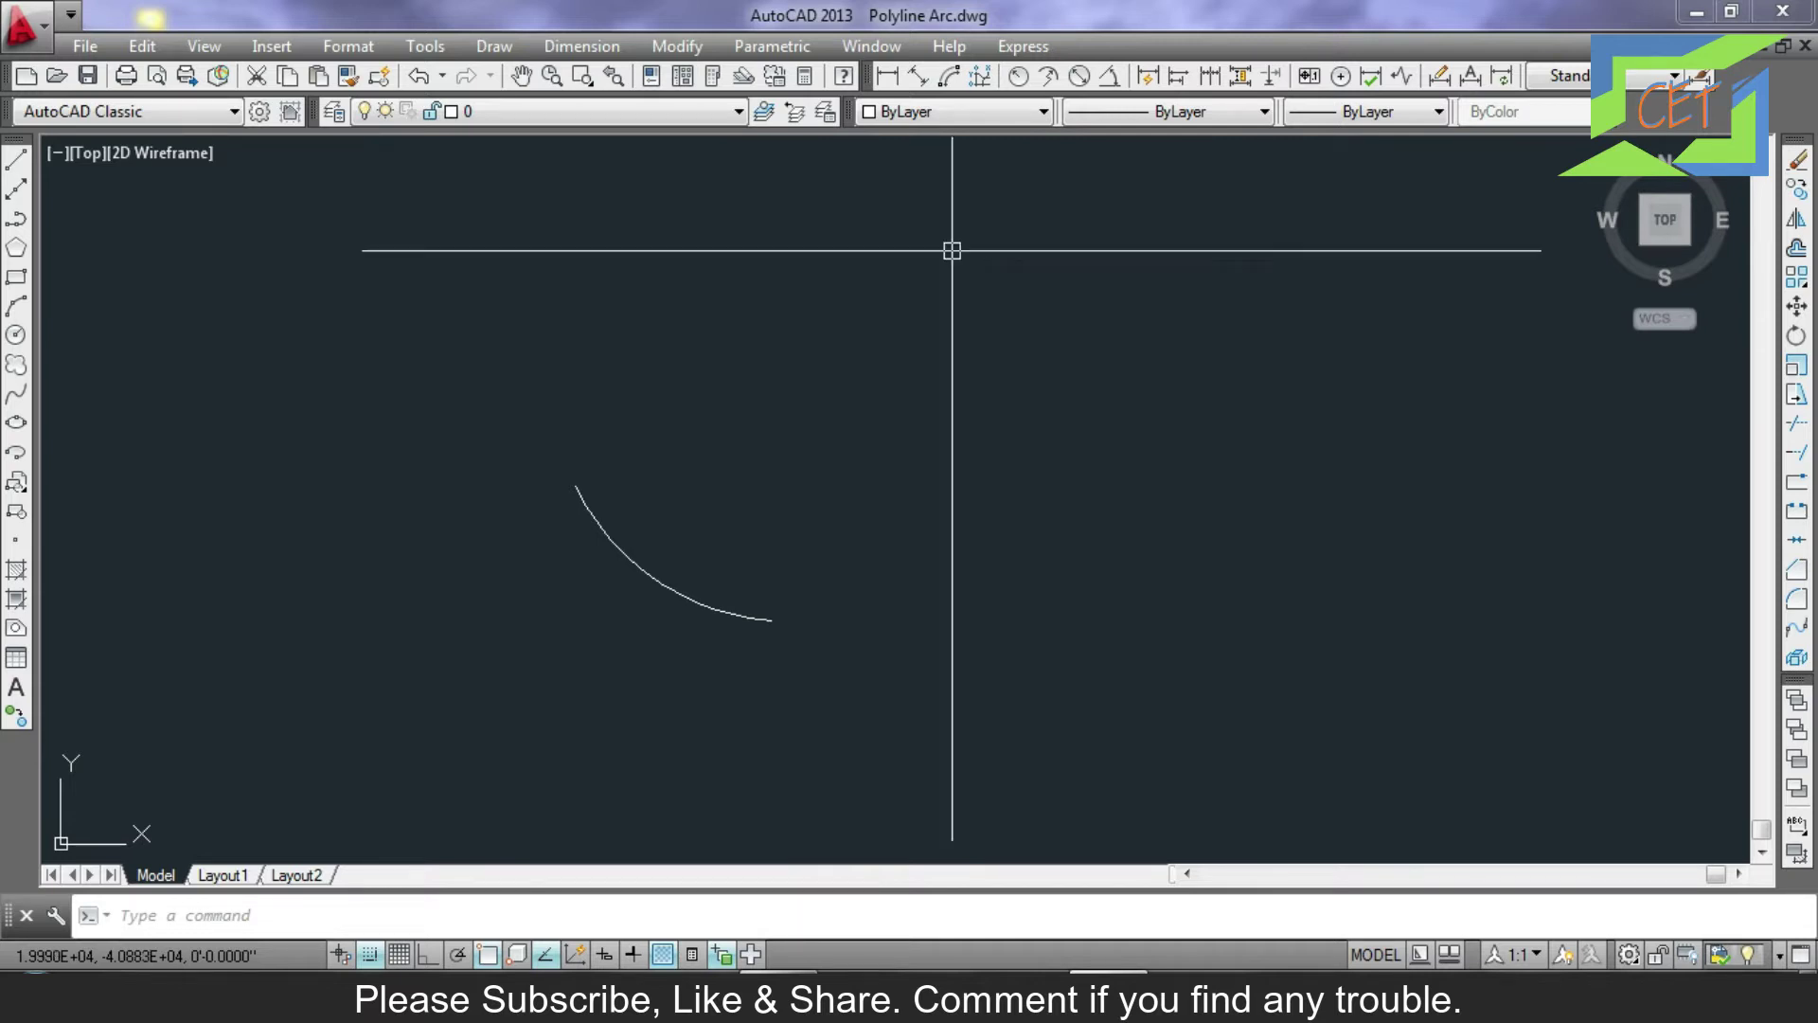
Add an angular dimension reading 60° to the arc.
left_click(1110, 76)
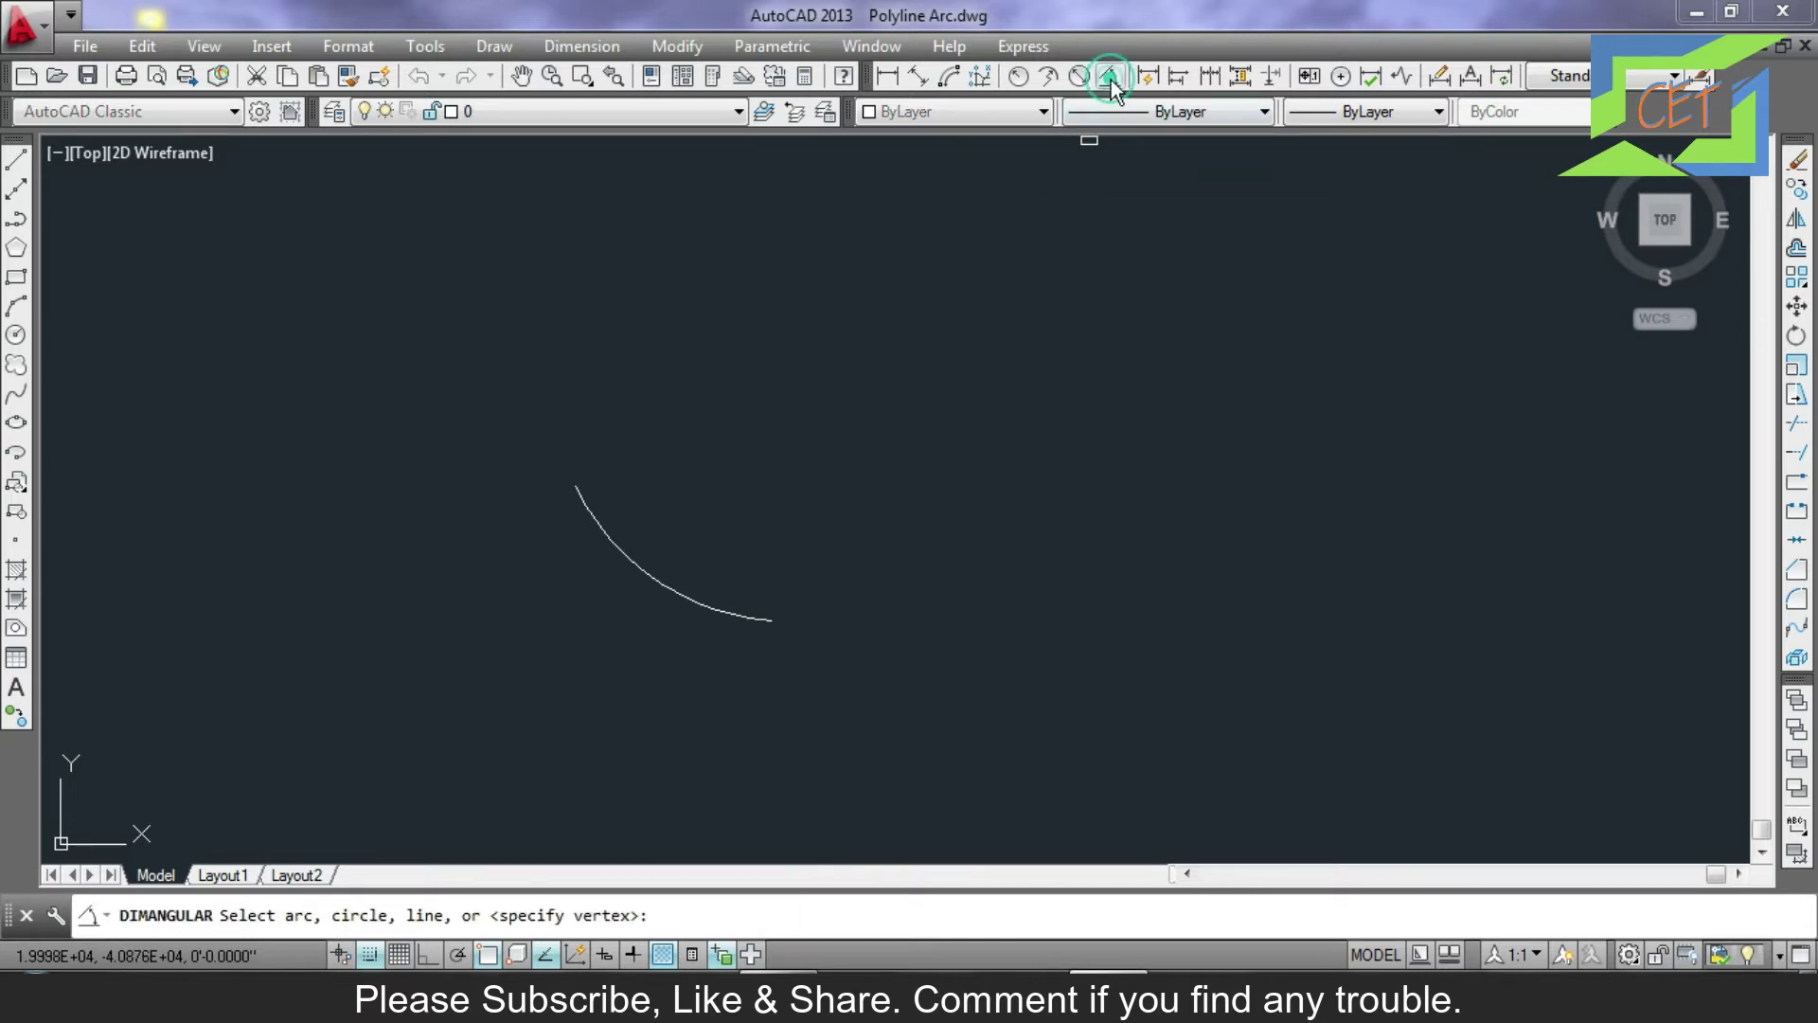
left_click(684, 584)
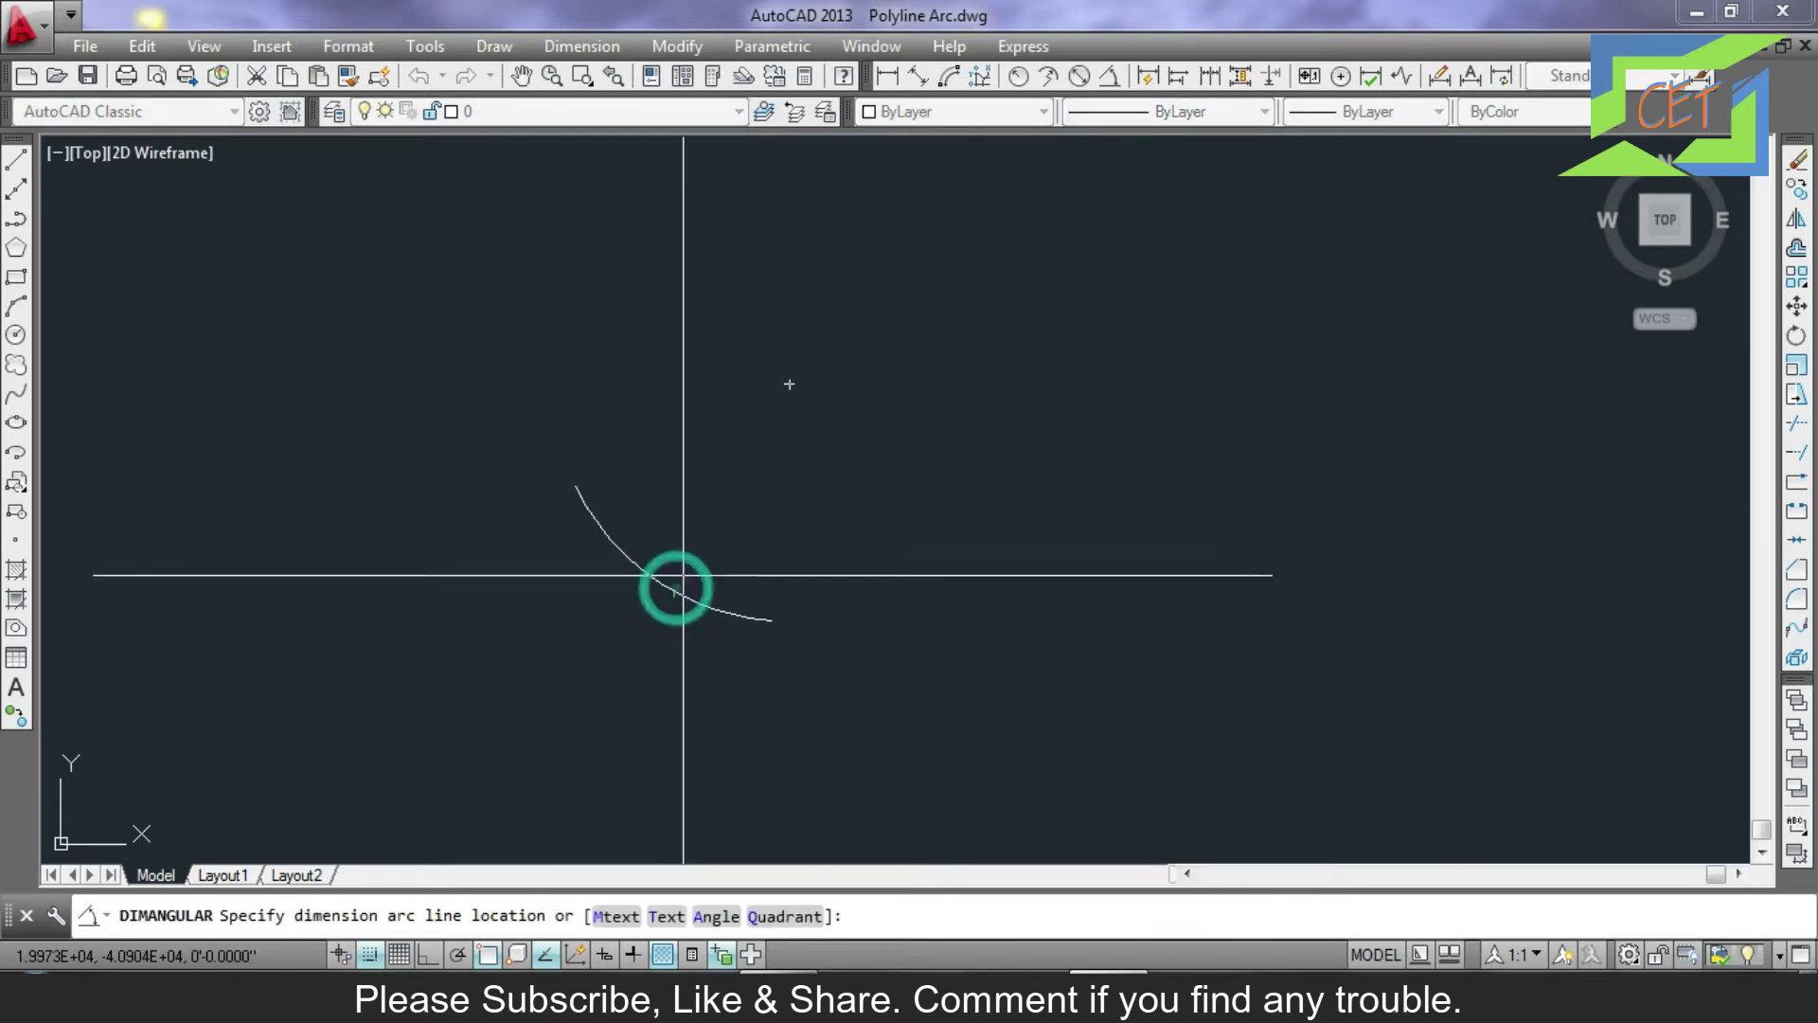
left_click(727, 492)
scroll(701, 483, "up", 1)
scroll(720, 512, "up", 4)
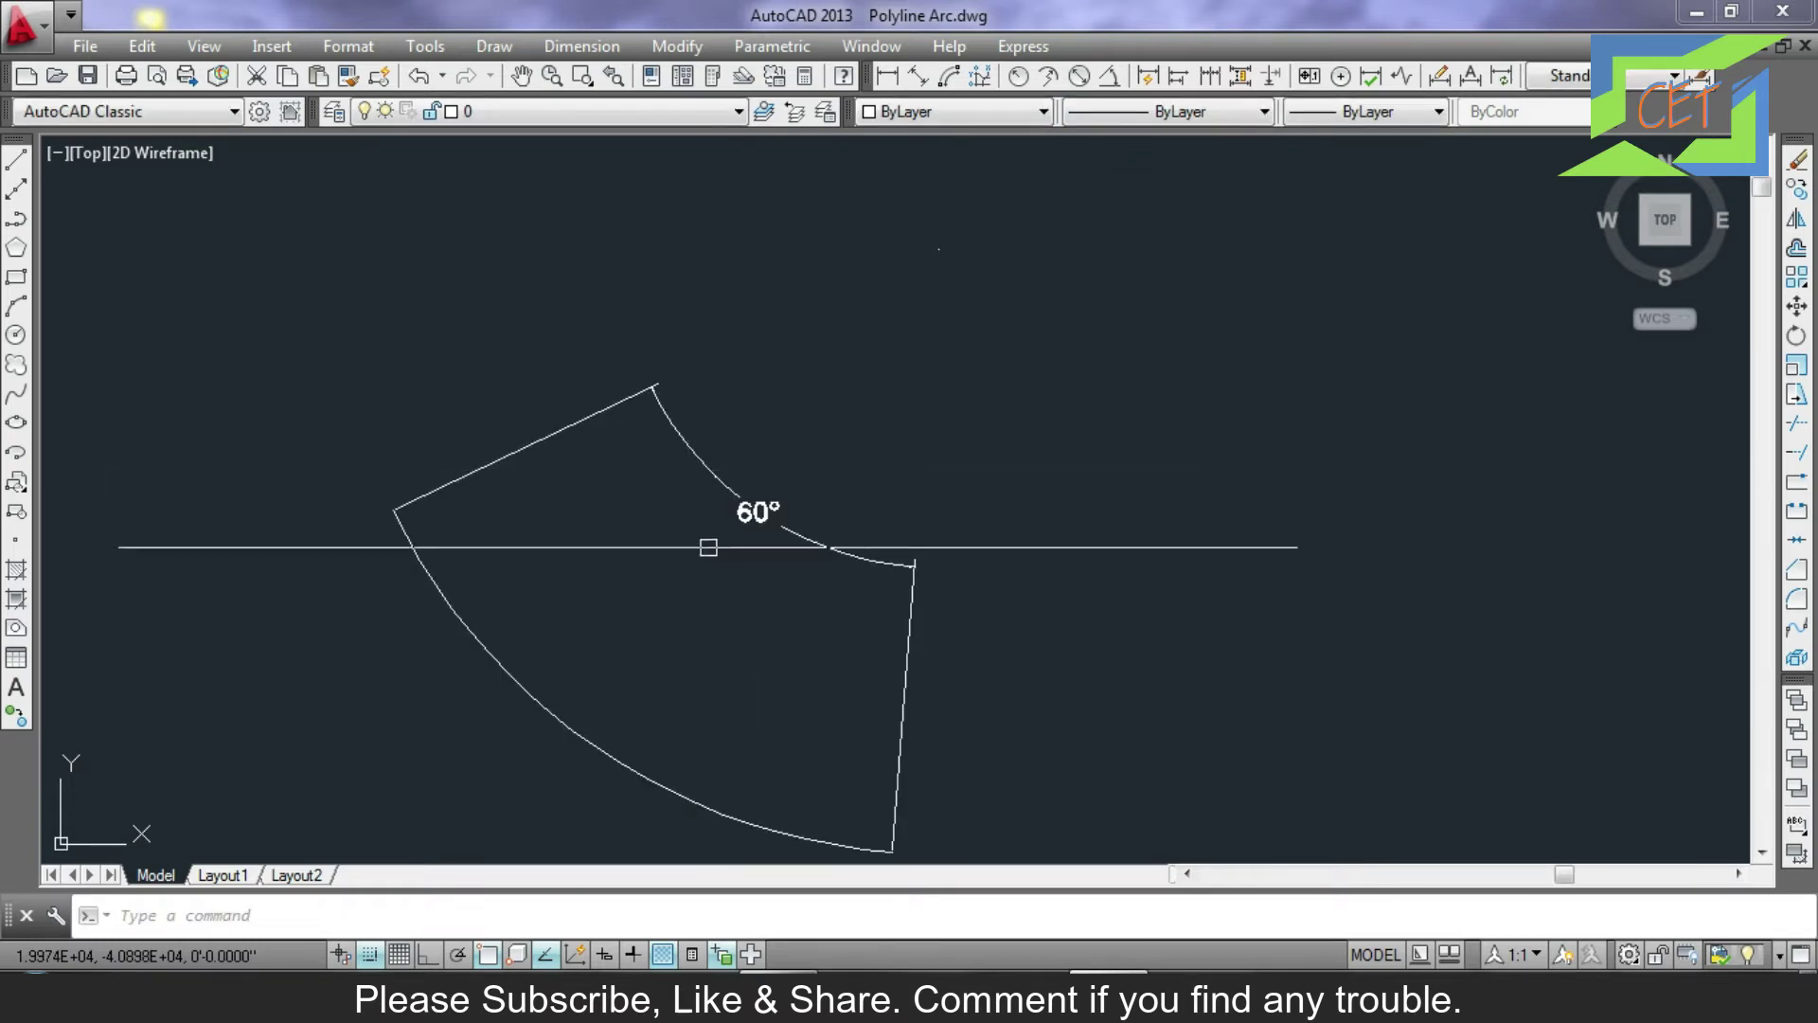
Window-select the arc and its dimension and delete them.
left_click(275, 207)
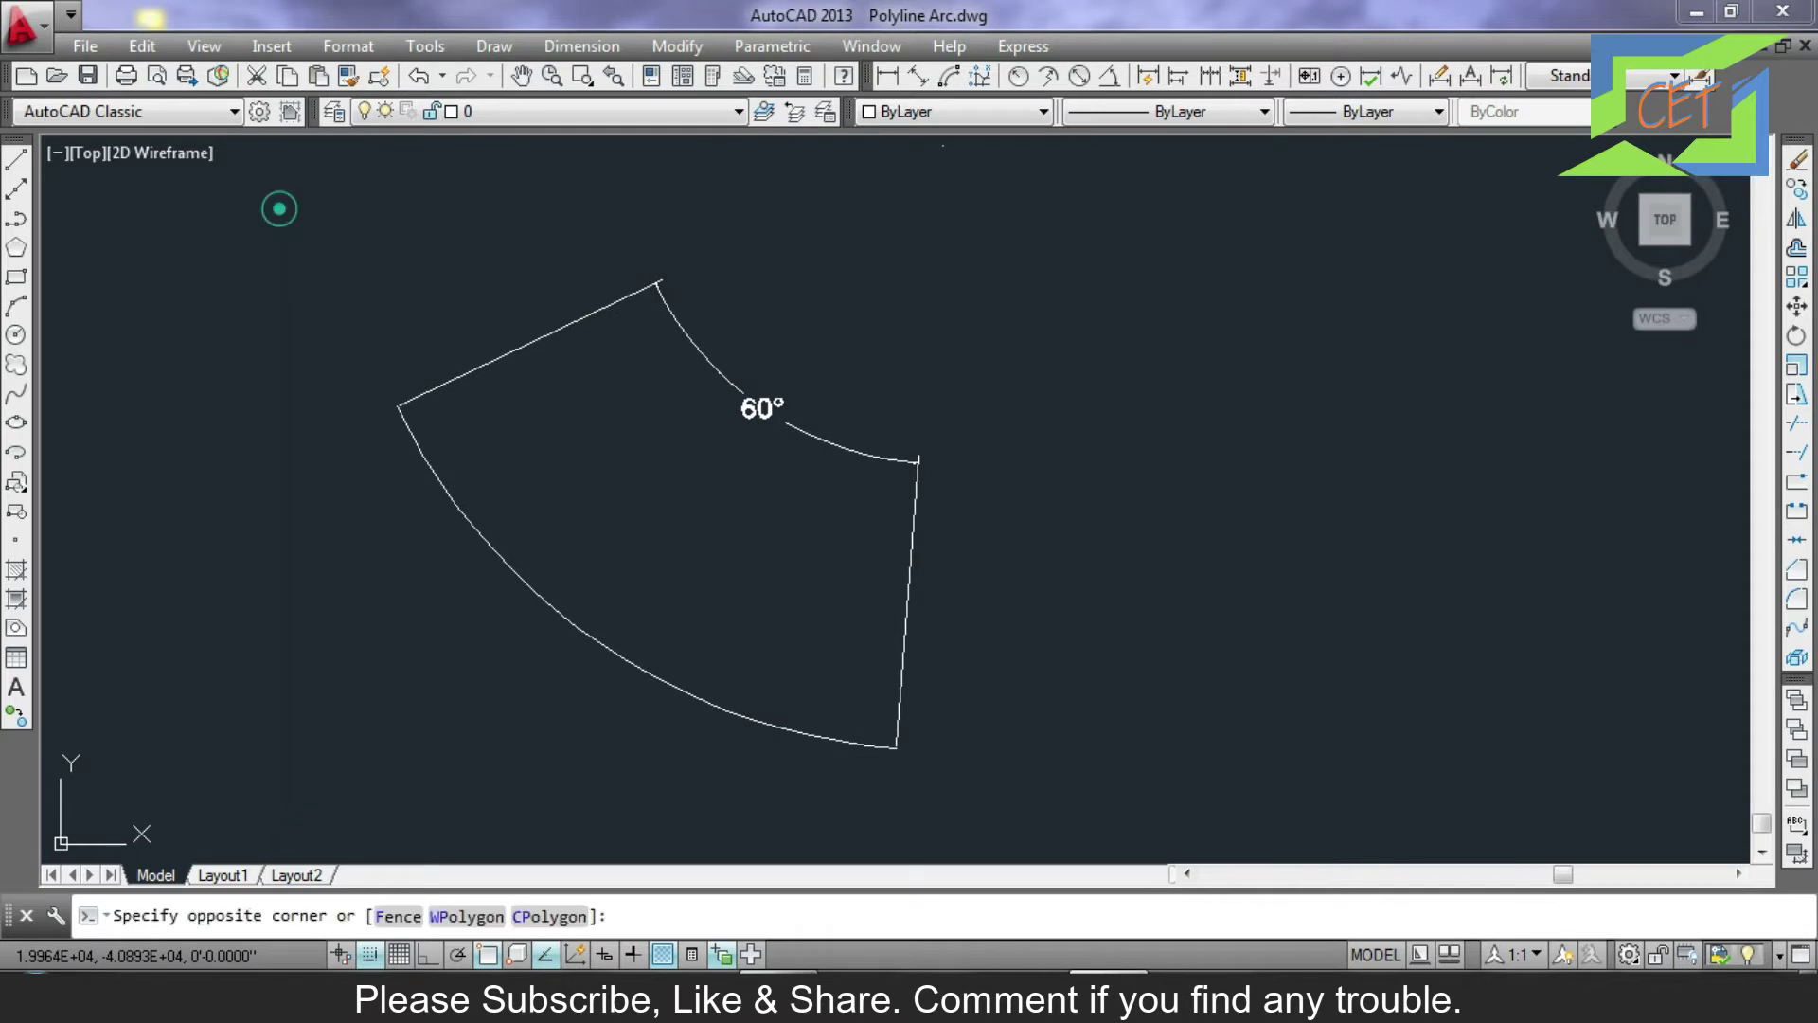
left_click(902, 611)
key("Delete")
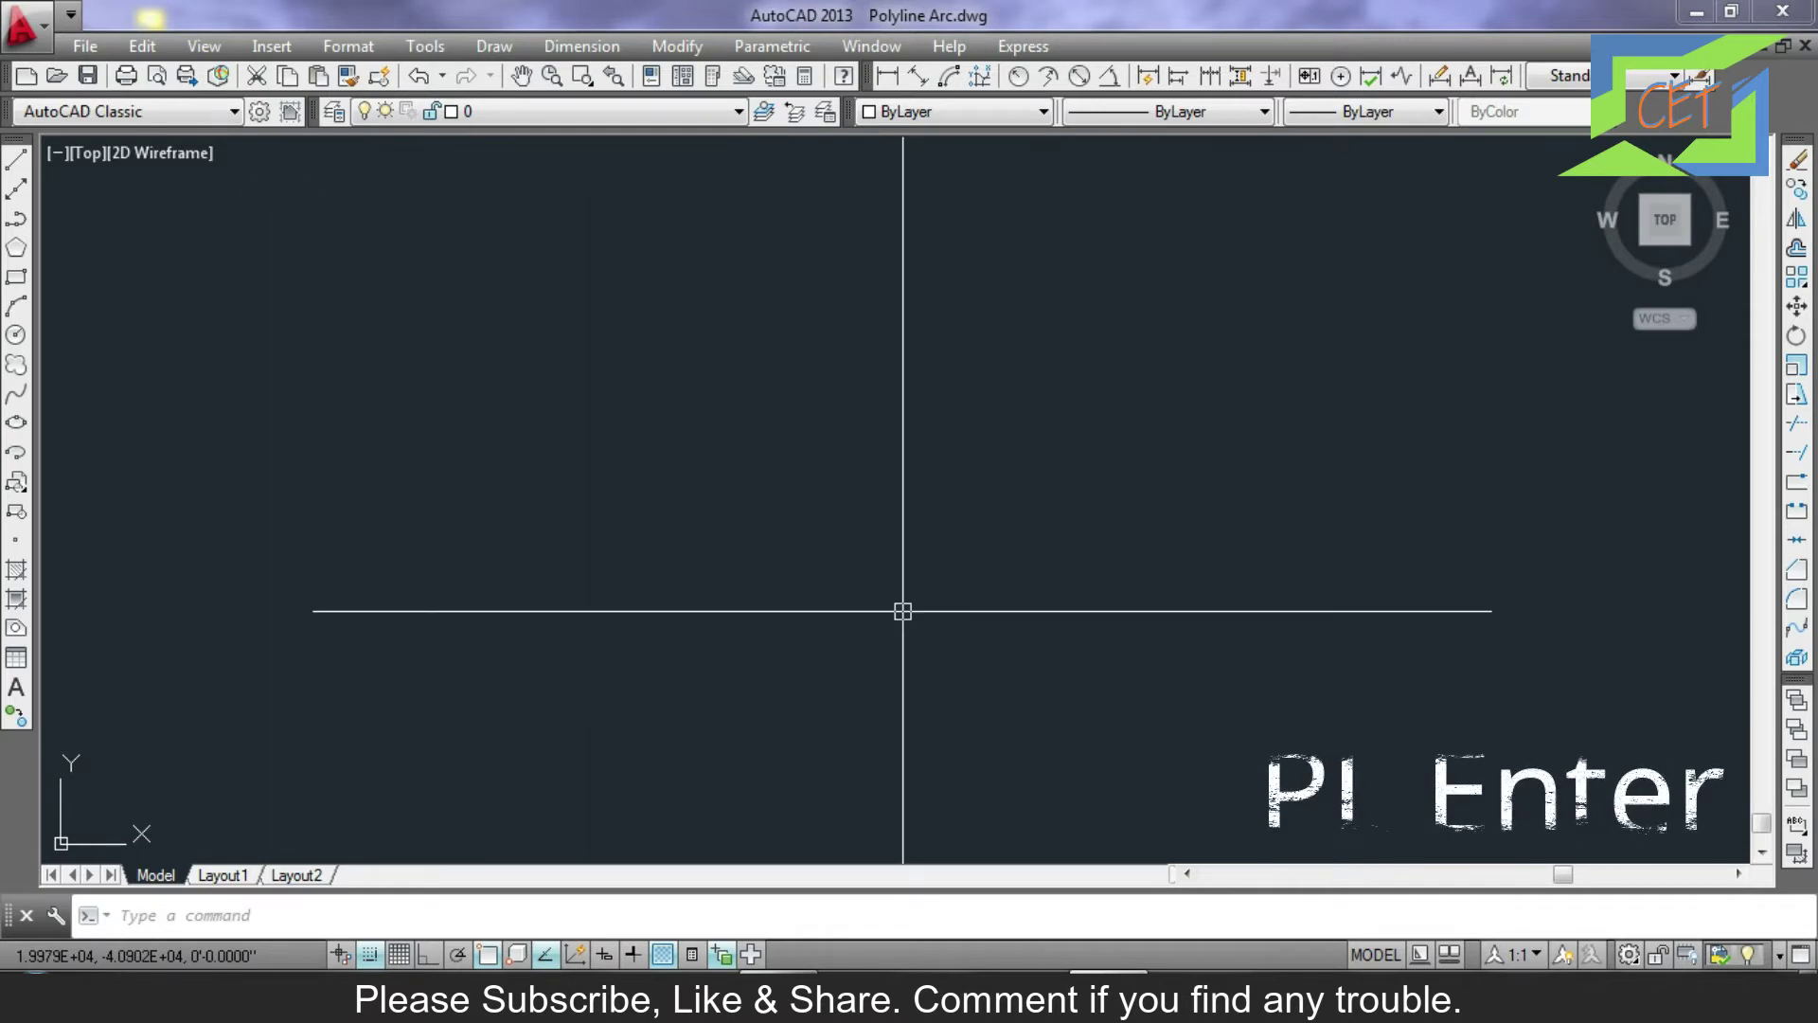
Draw a new polyline arc about a picked centre with a 45° included angle.
type("pl")
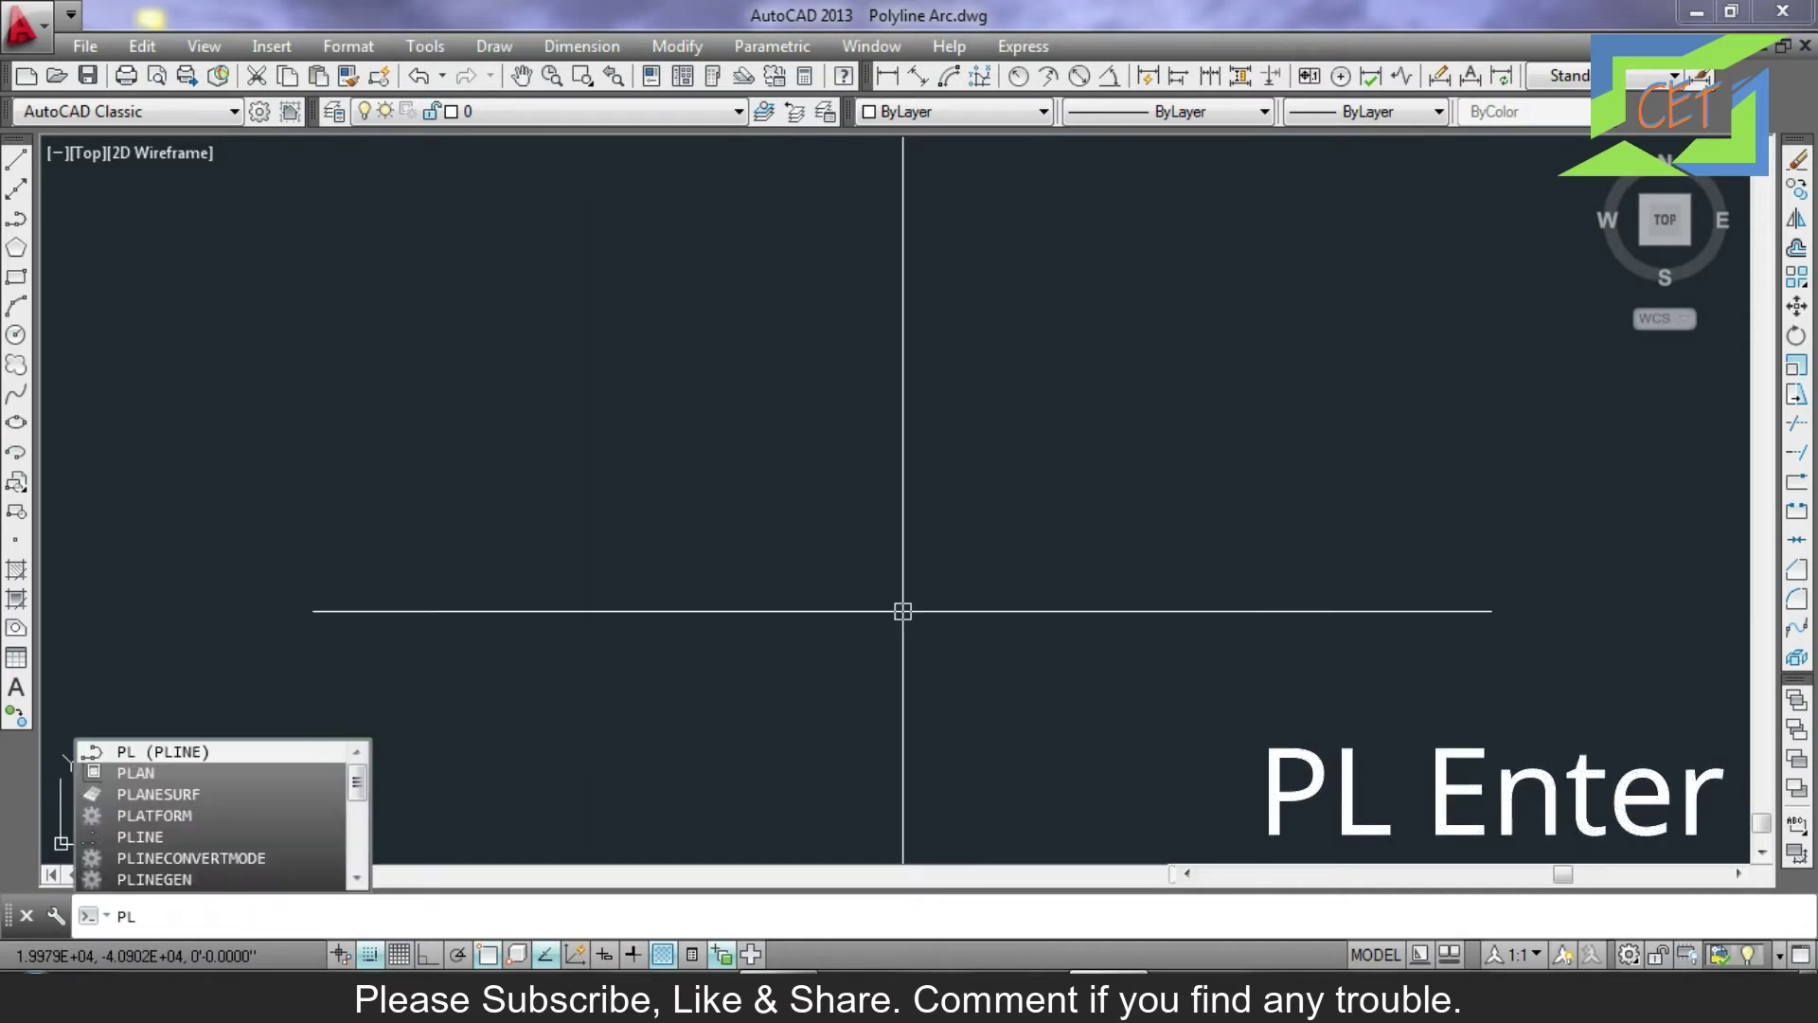
key("Return")
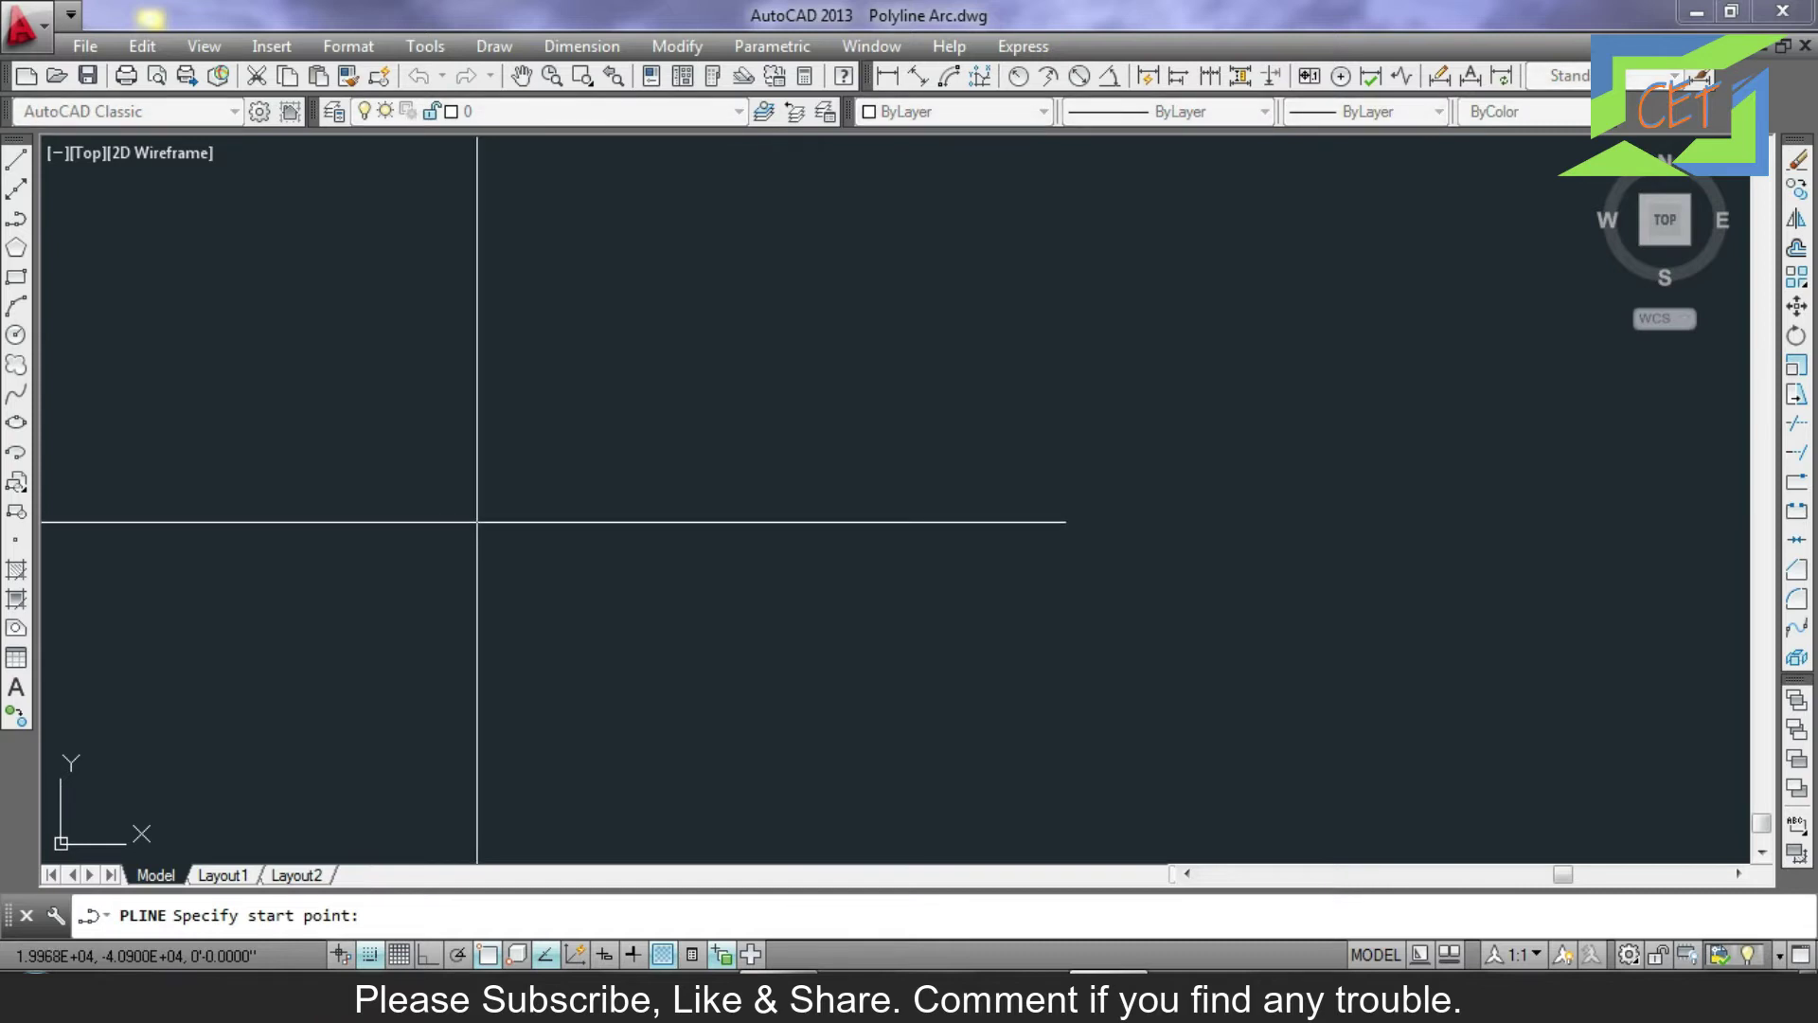
left_click(476, 521)
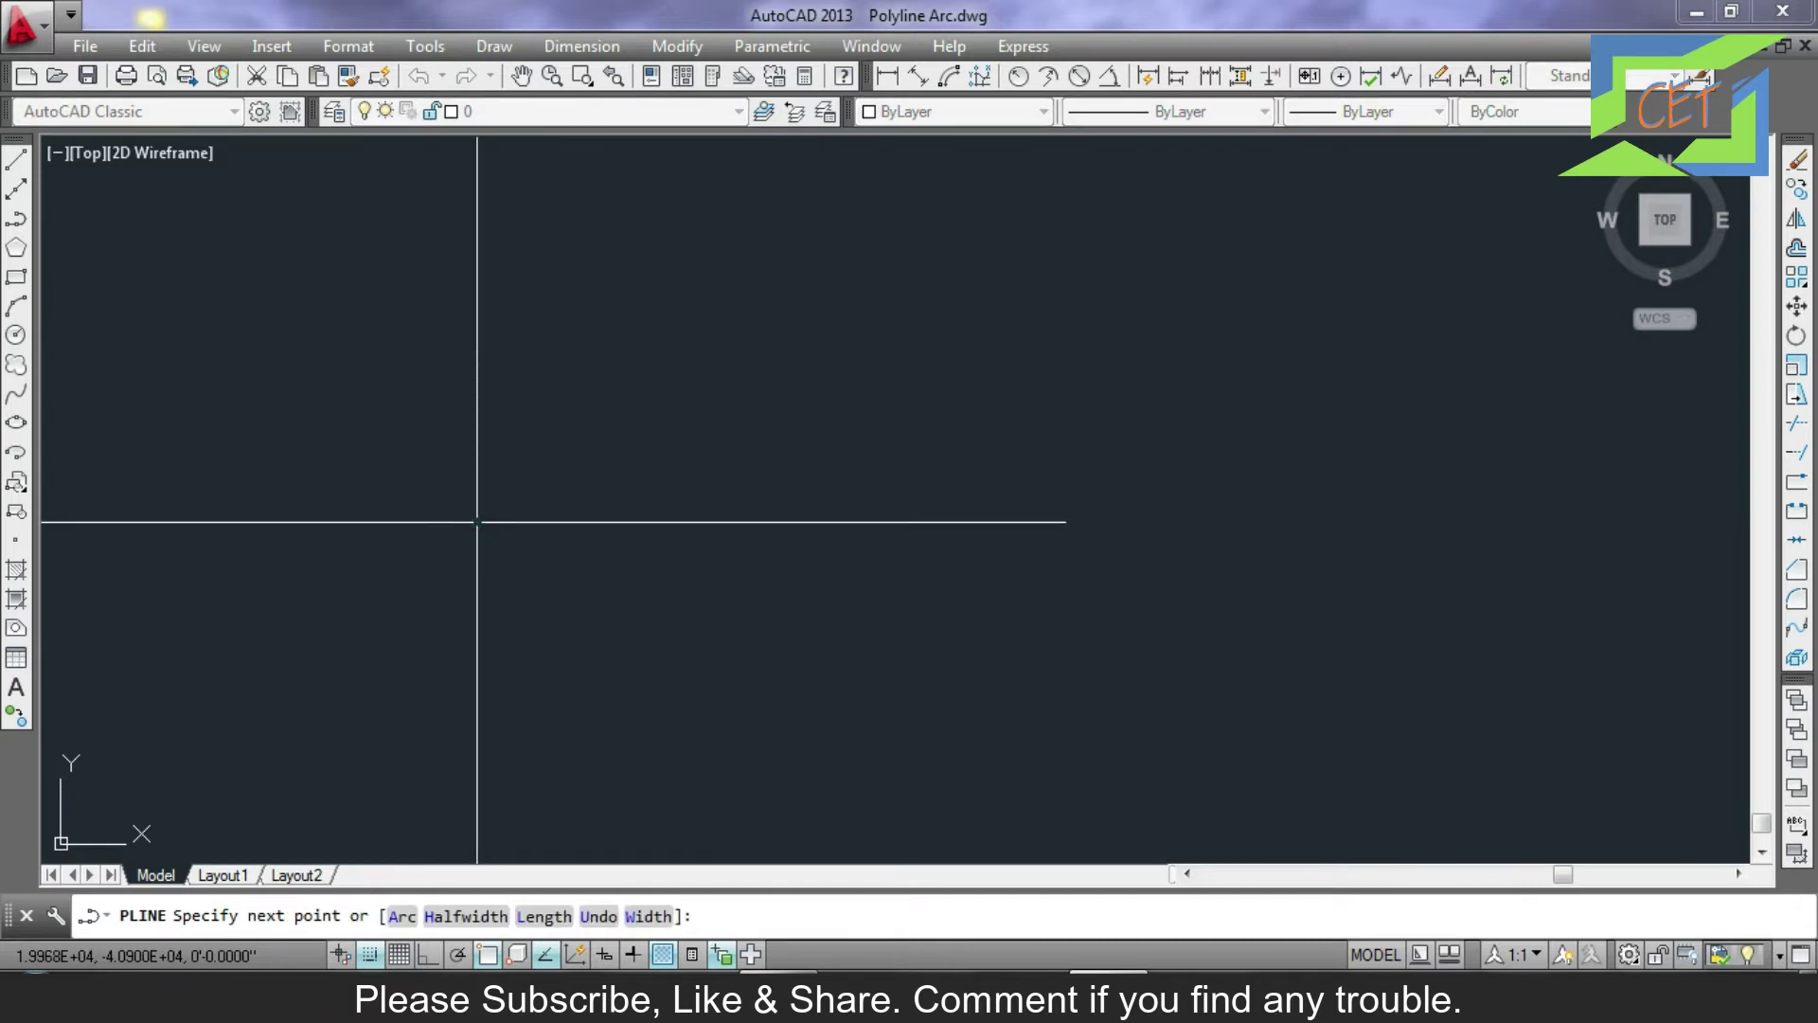
left_click(401, 917)
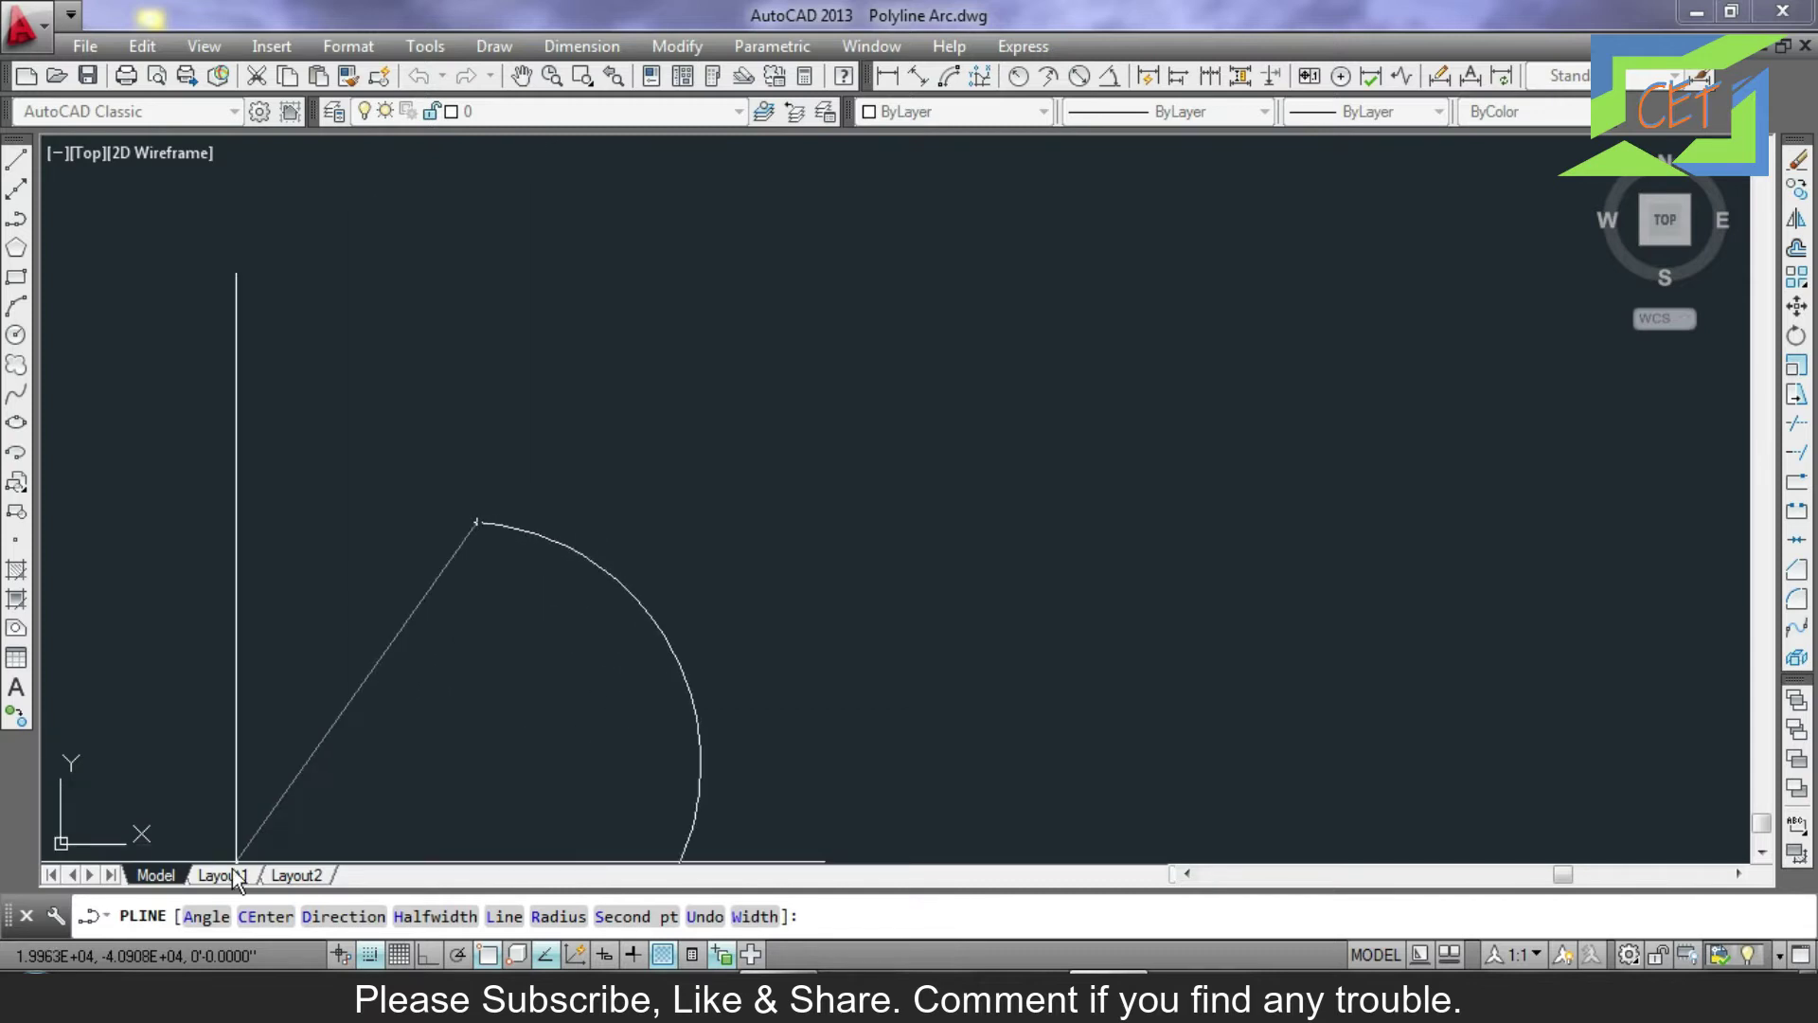
left_click(264, 916)
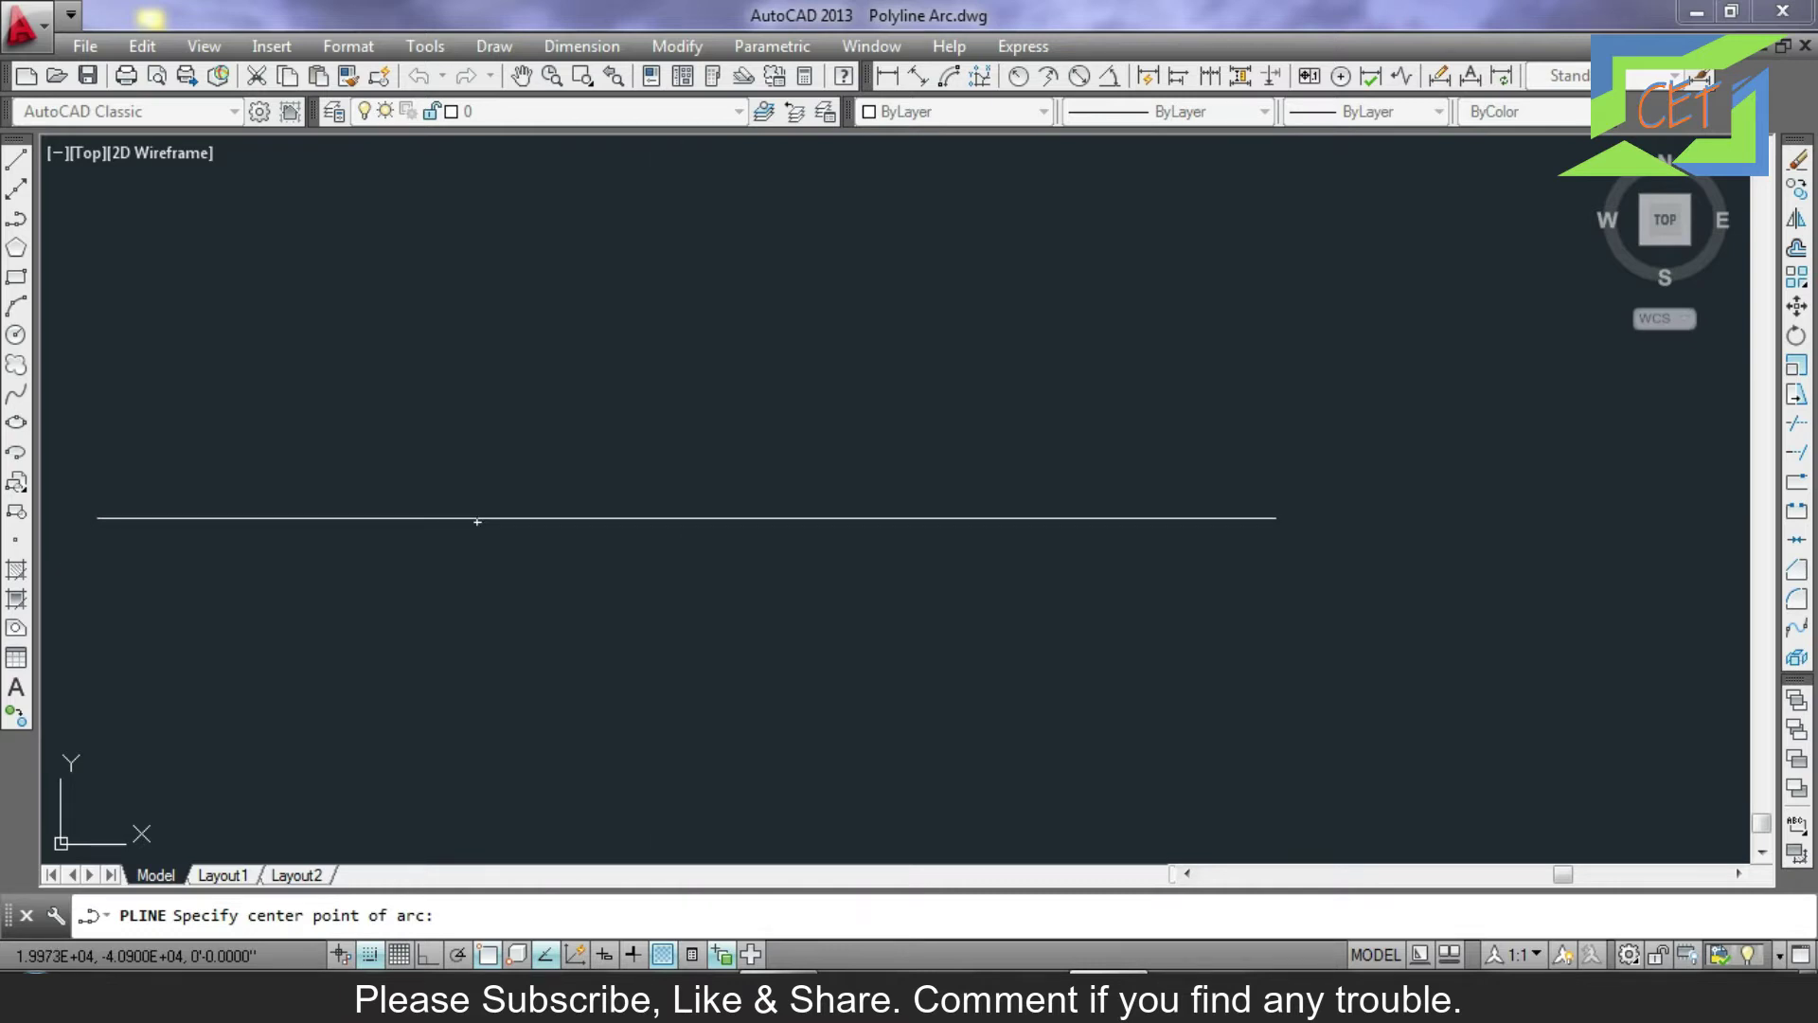
left_click(477, 522)
middle_click_drag(506, 522, 513, 487)
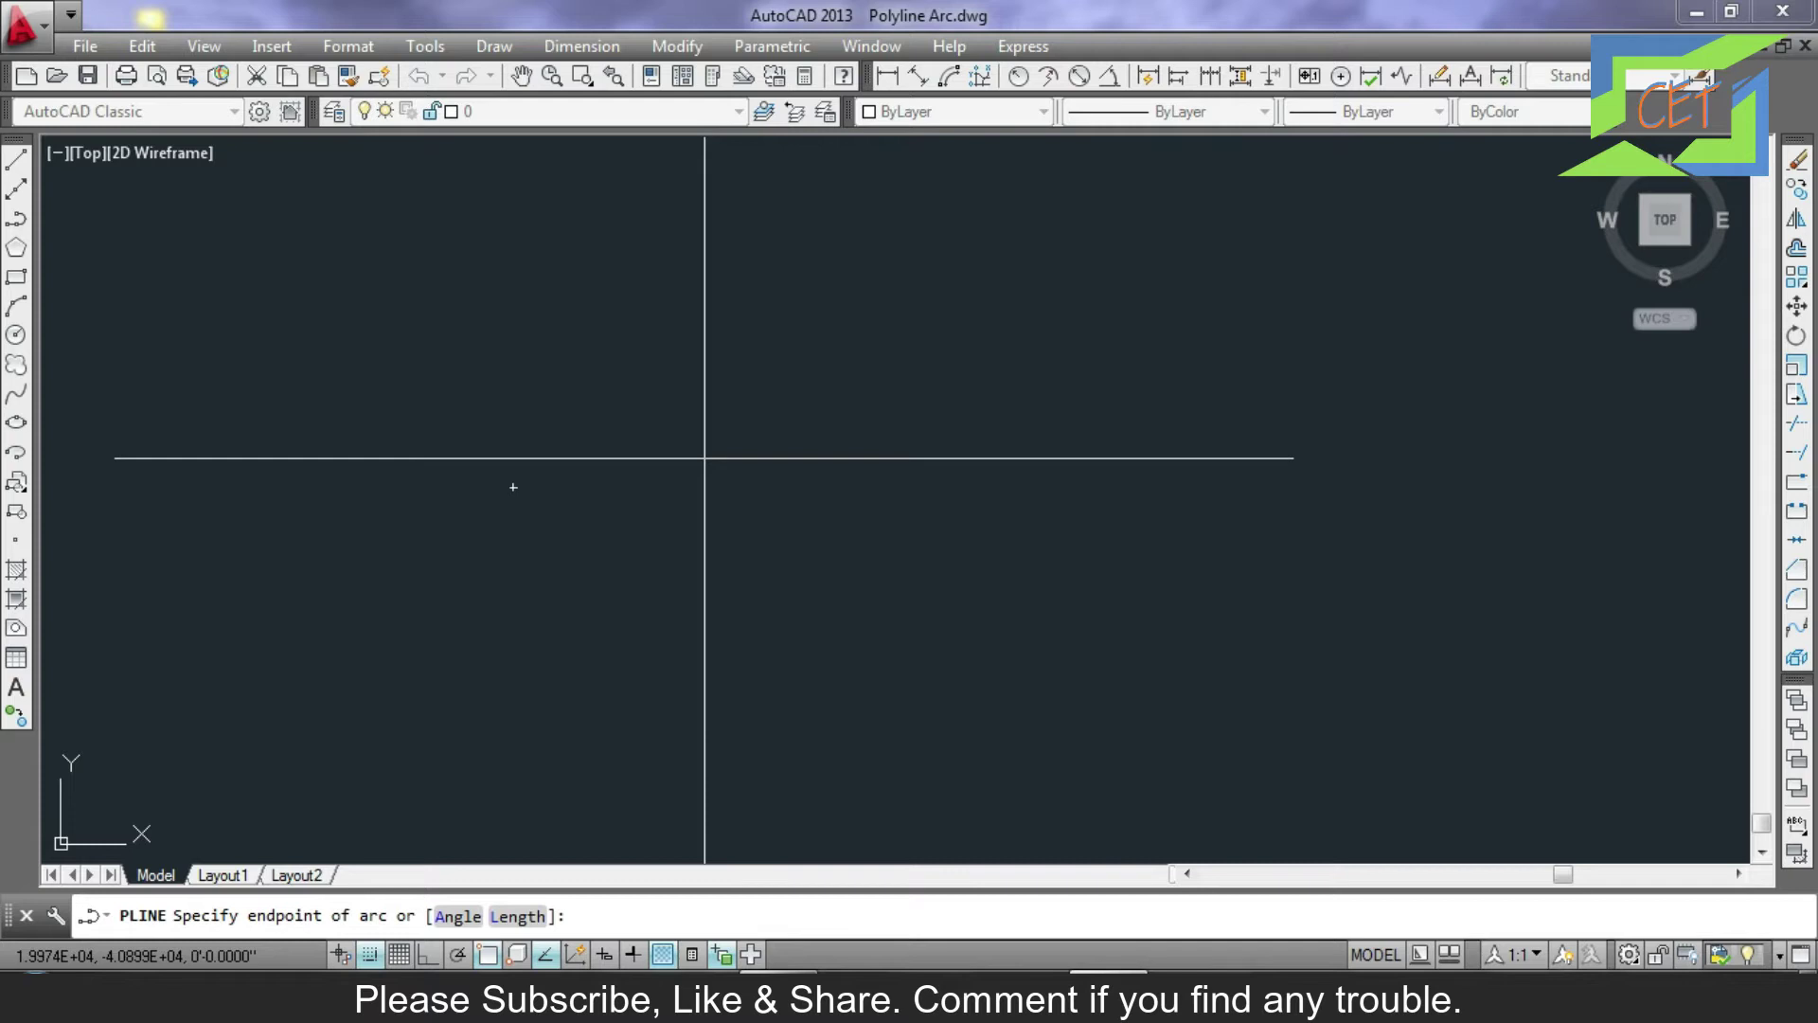
left_click(459, 917)
type("45")
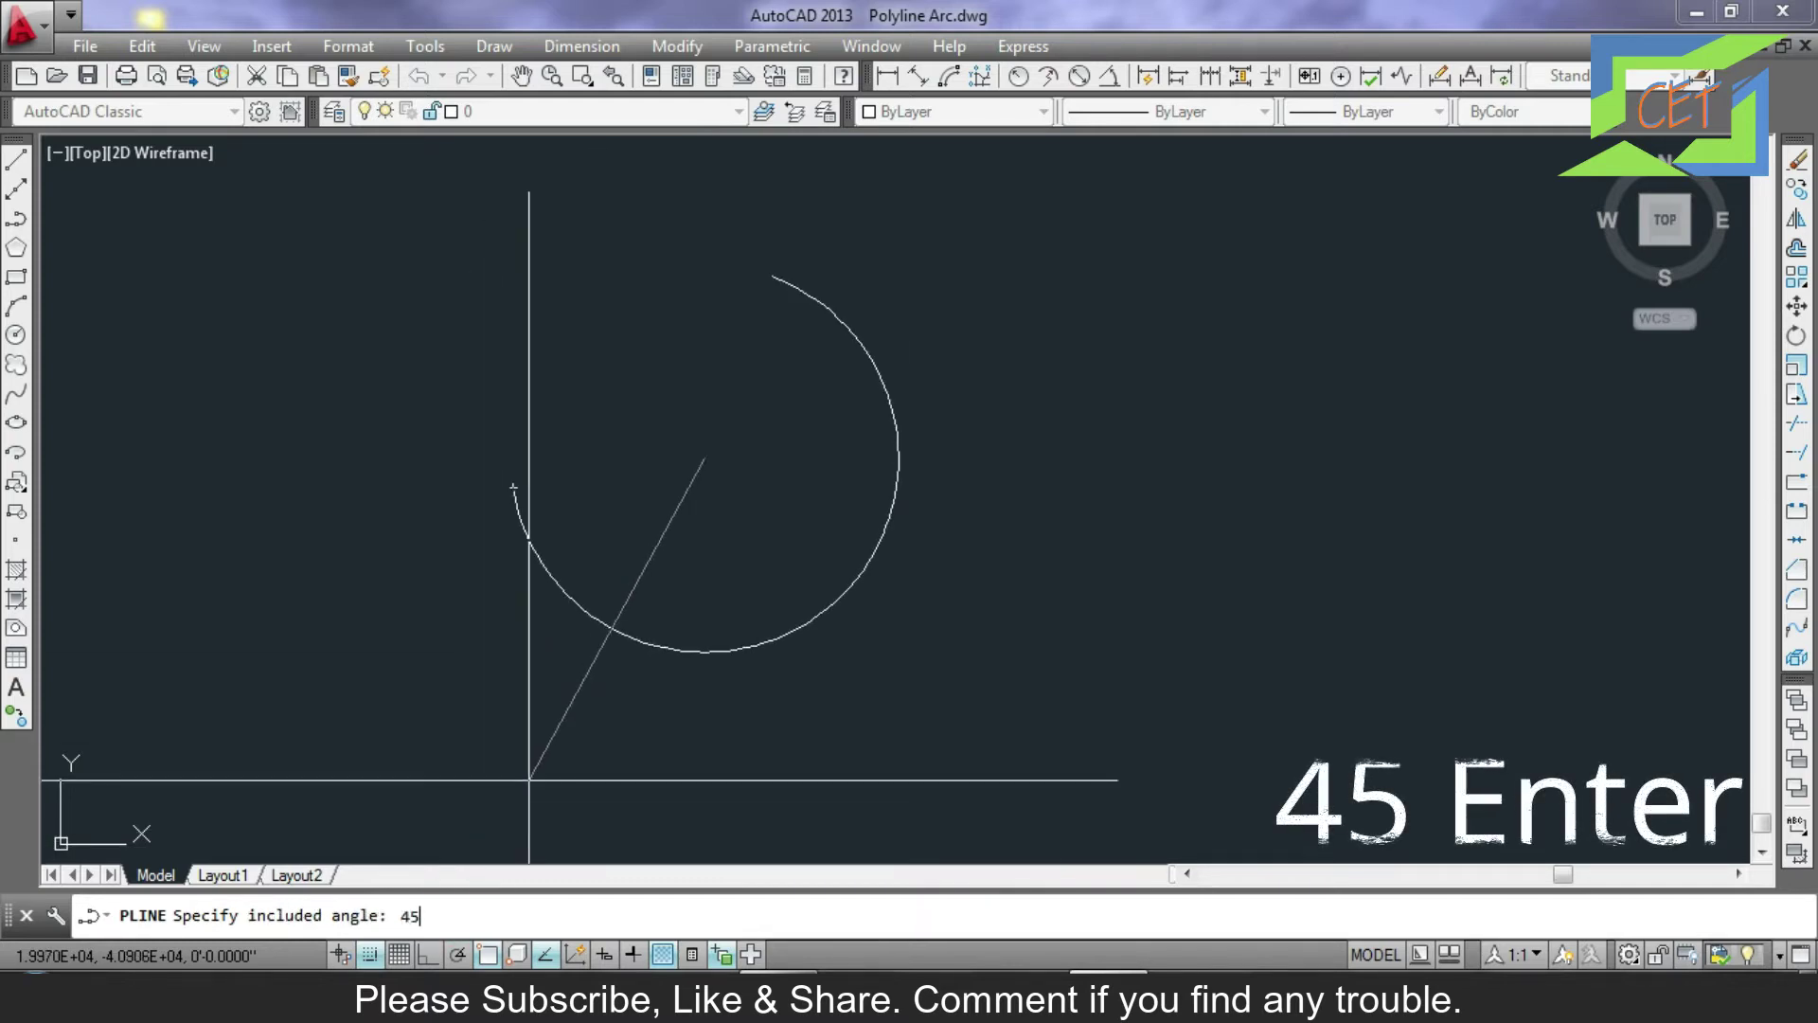
key("Return")
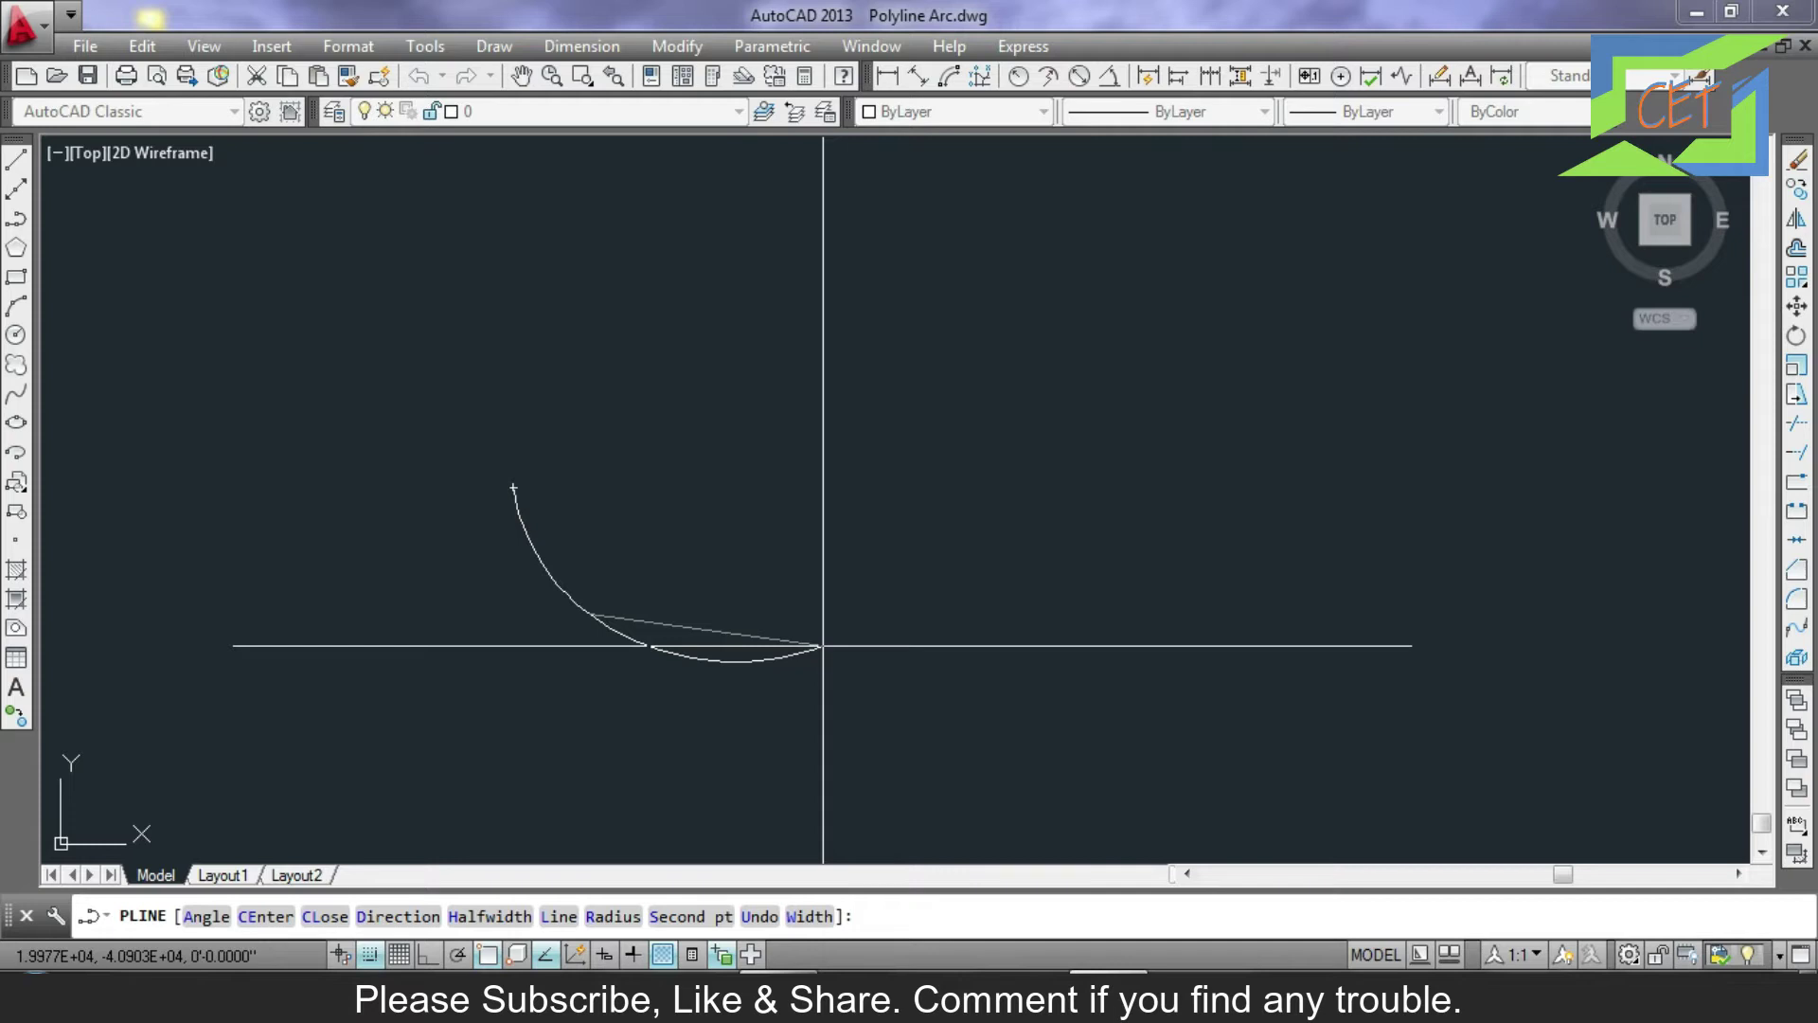
key("Escape")
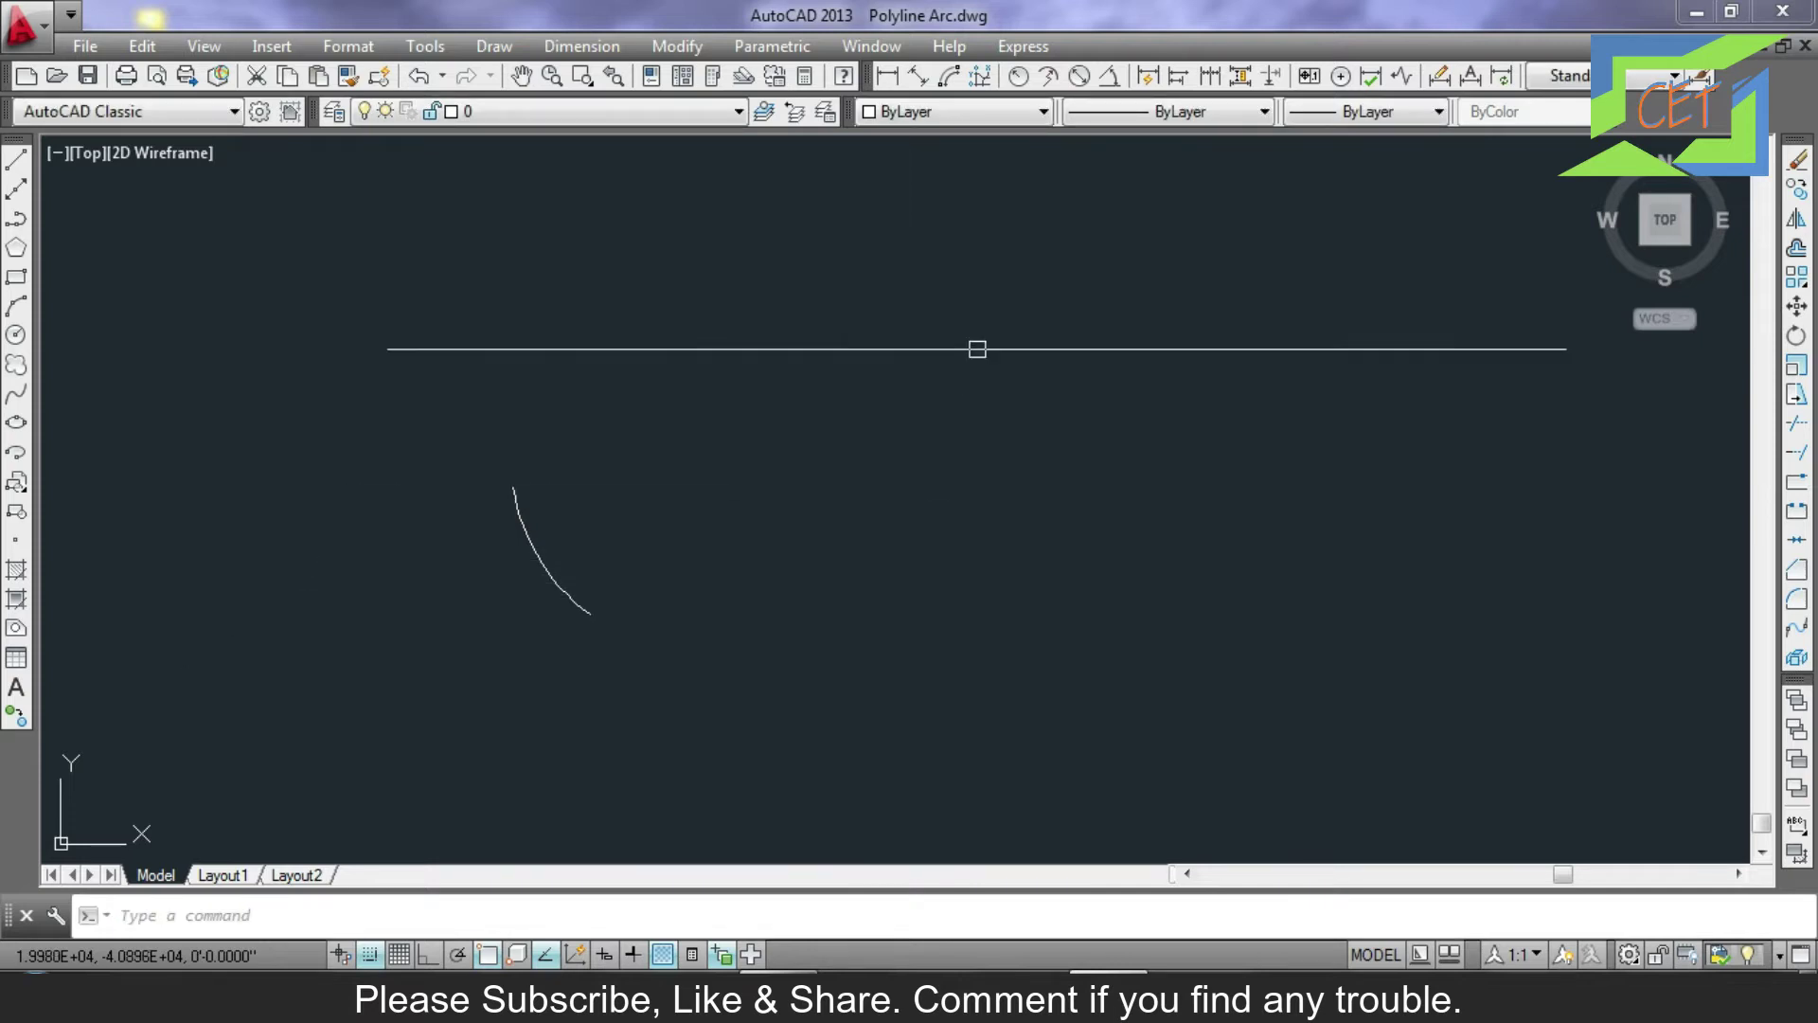
Add an angular dimension reading 45° beside the arc.
left_click(1106, 81)
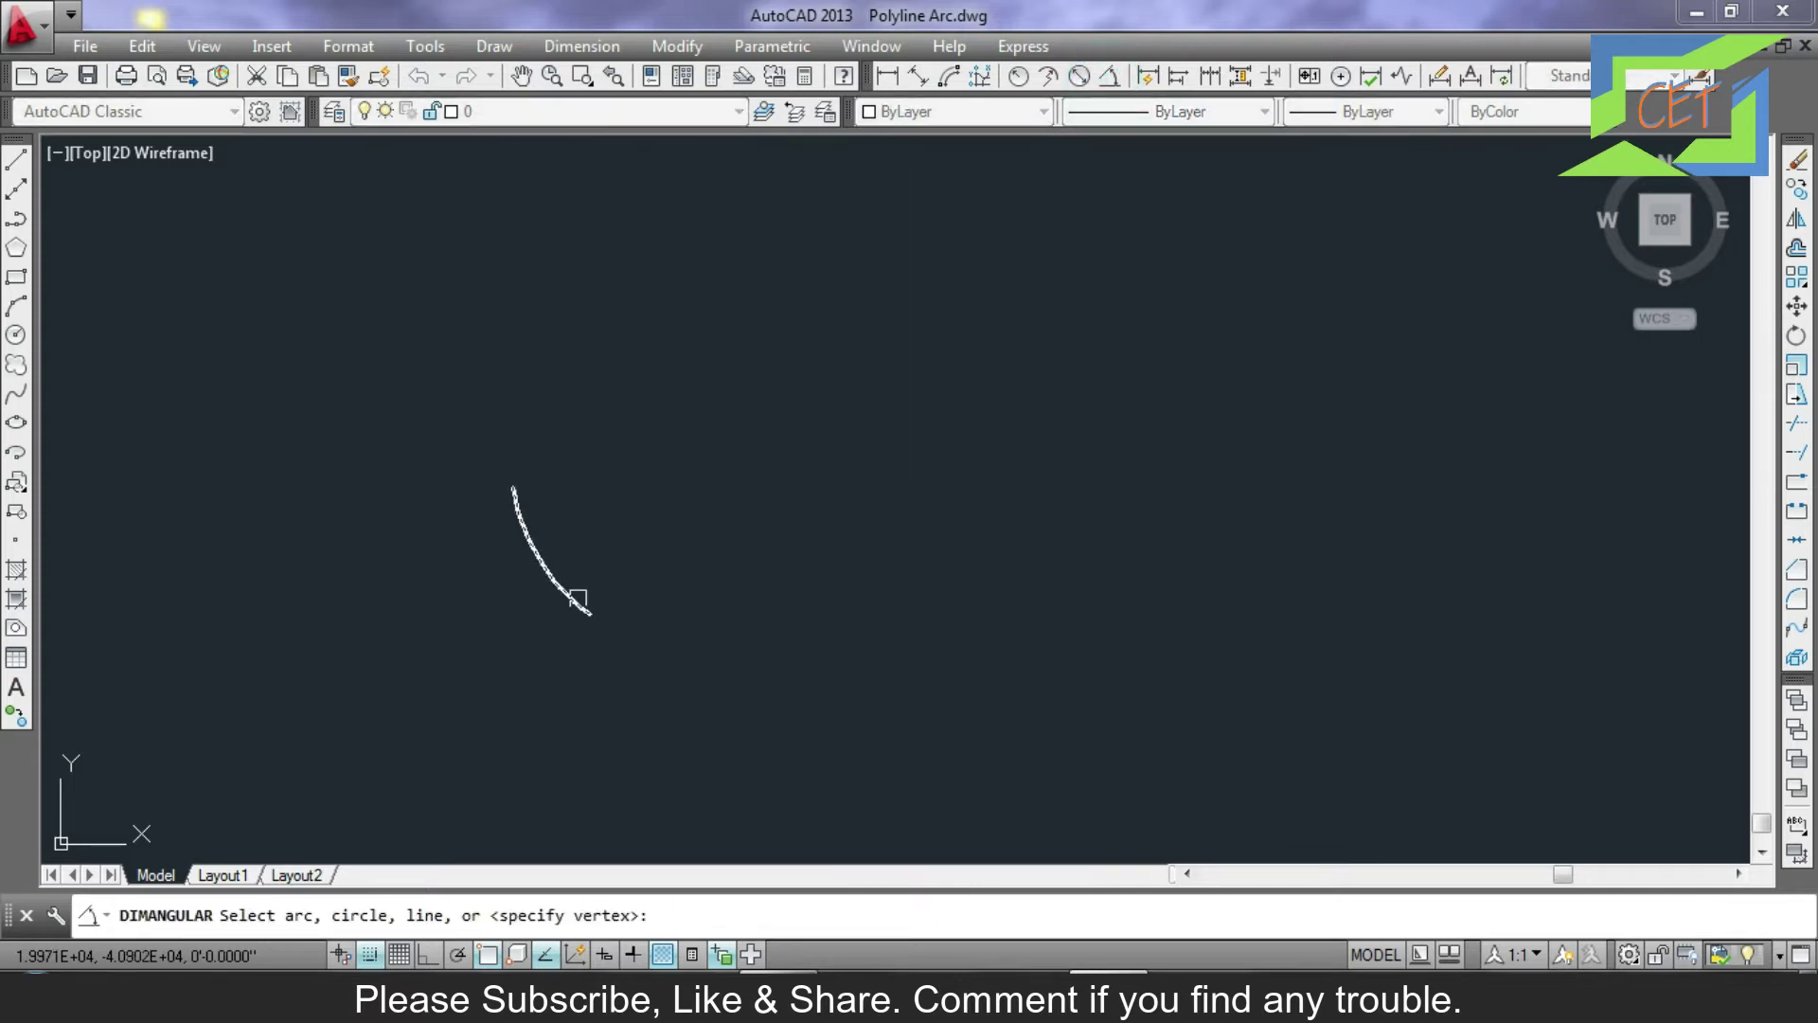
left_click(549, 578)
left_click(629, 529)
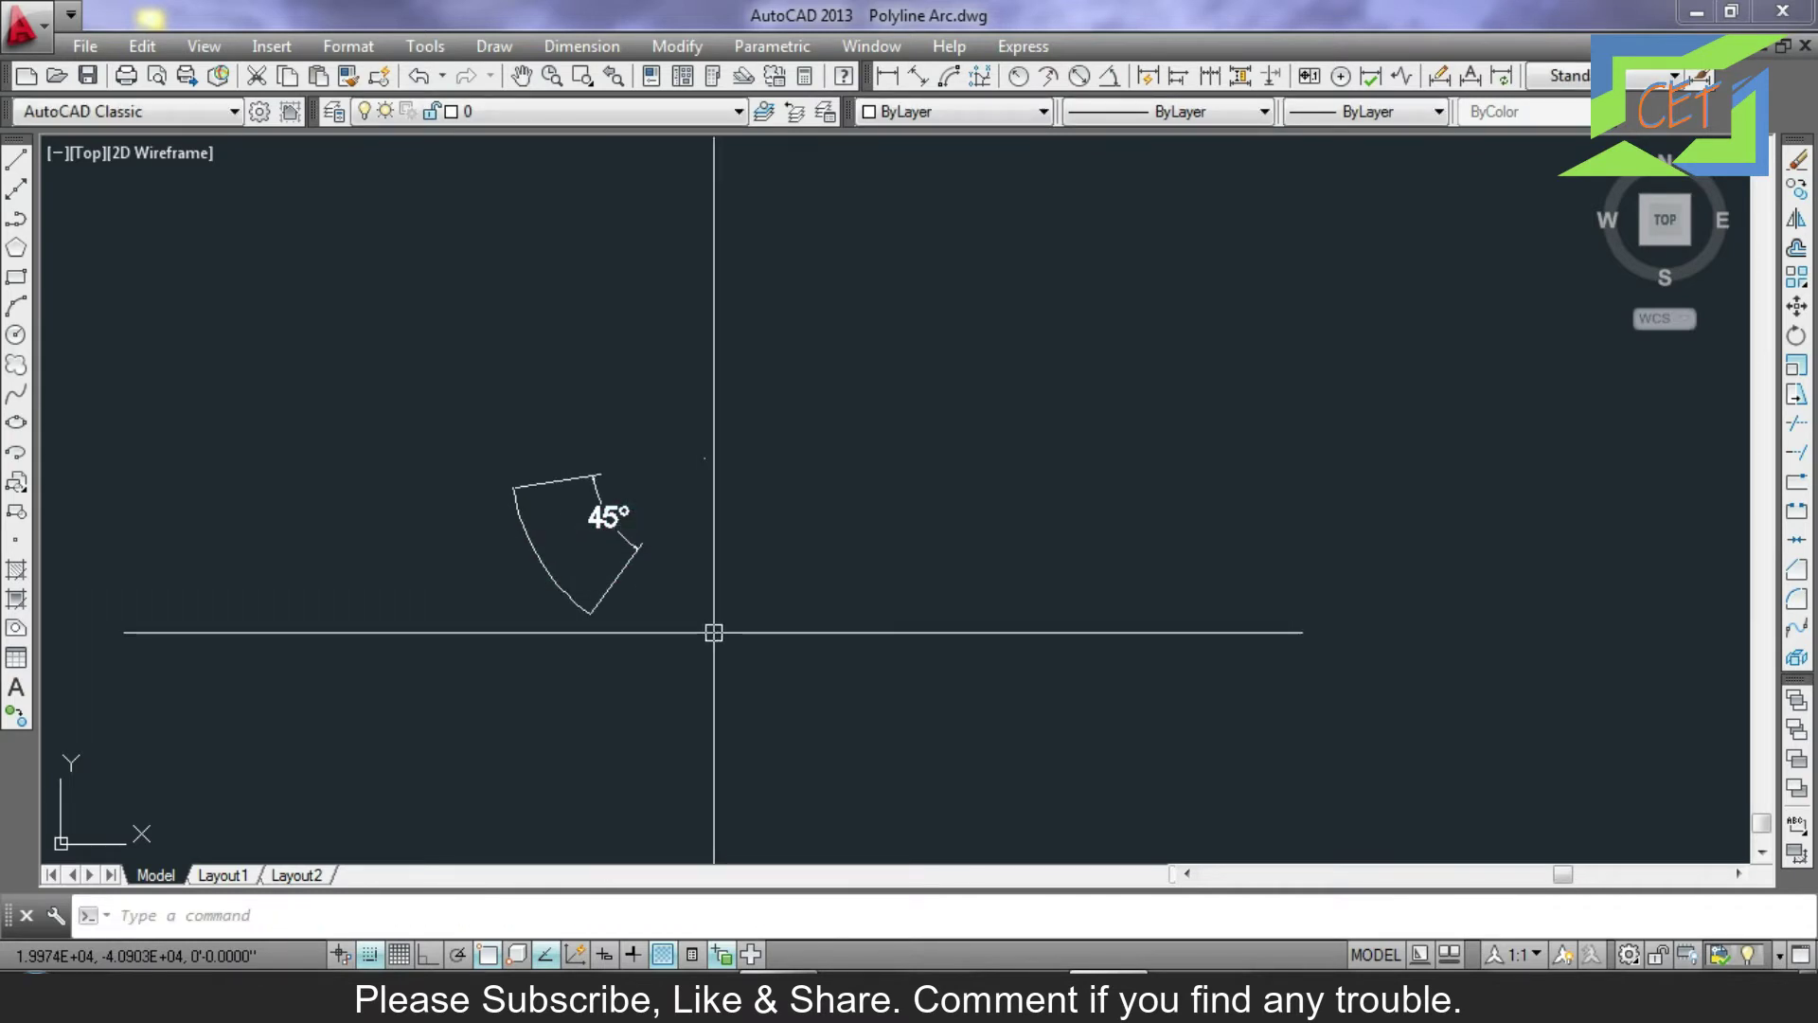
Crossing-select the arc and its dimension and delete them.
left_click(825, 653)
left_click(432, 426)
key("Delete")
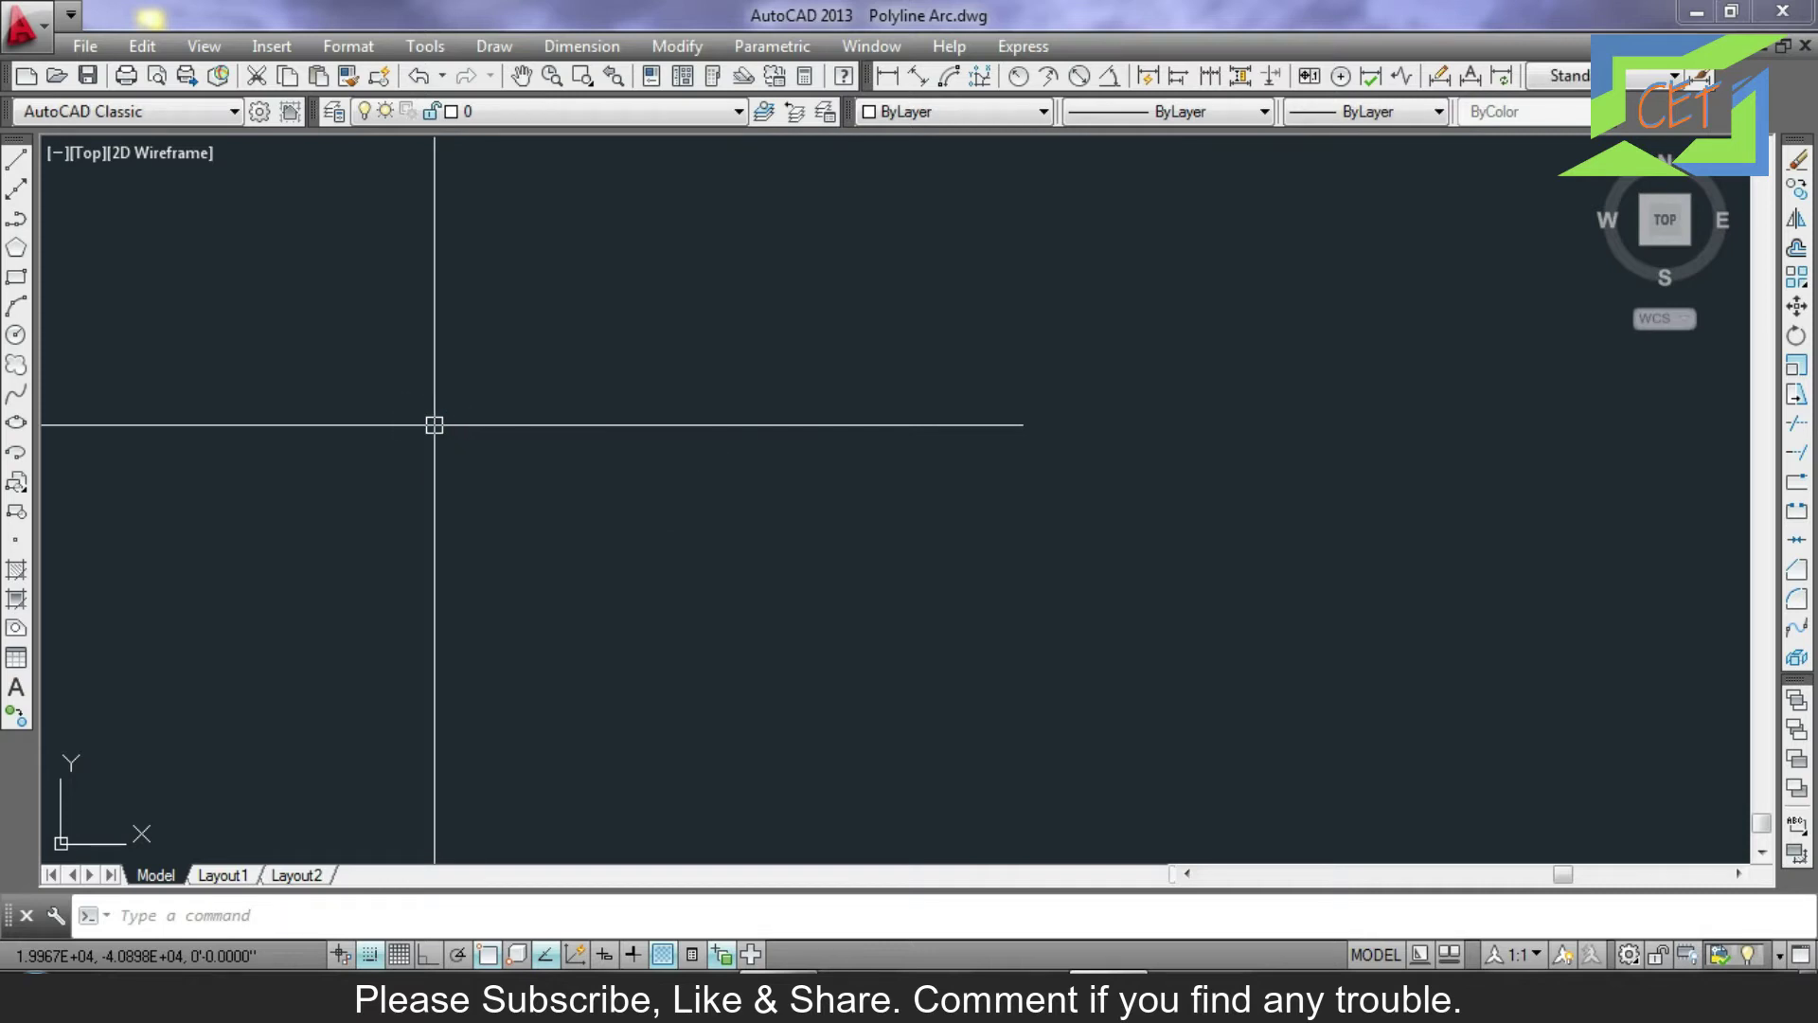
type("pl")
key("Return")
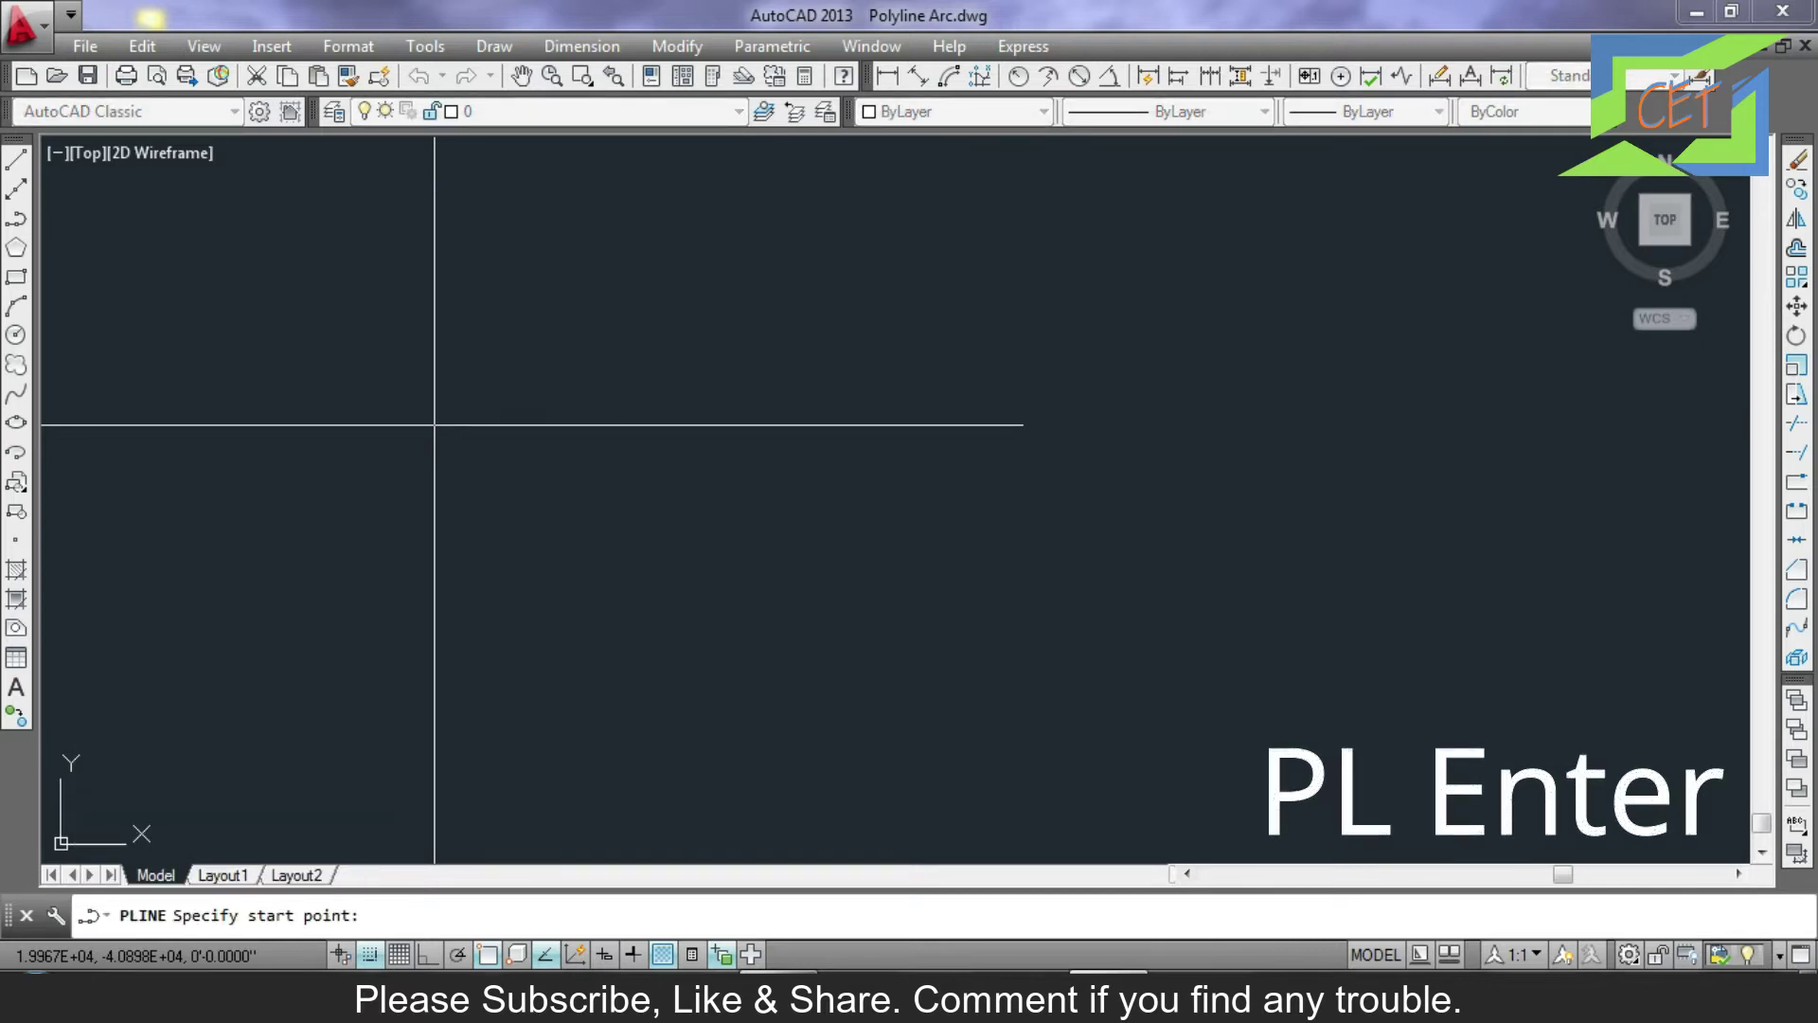
left_click(492, 476)
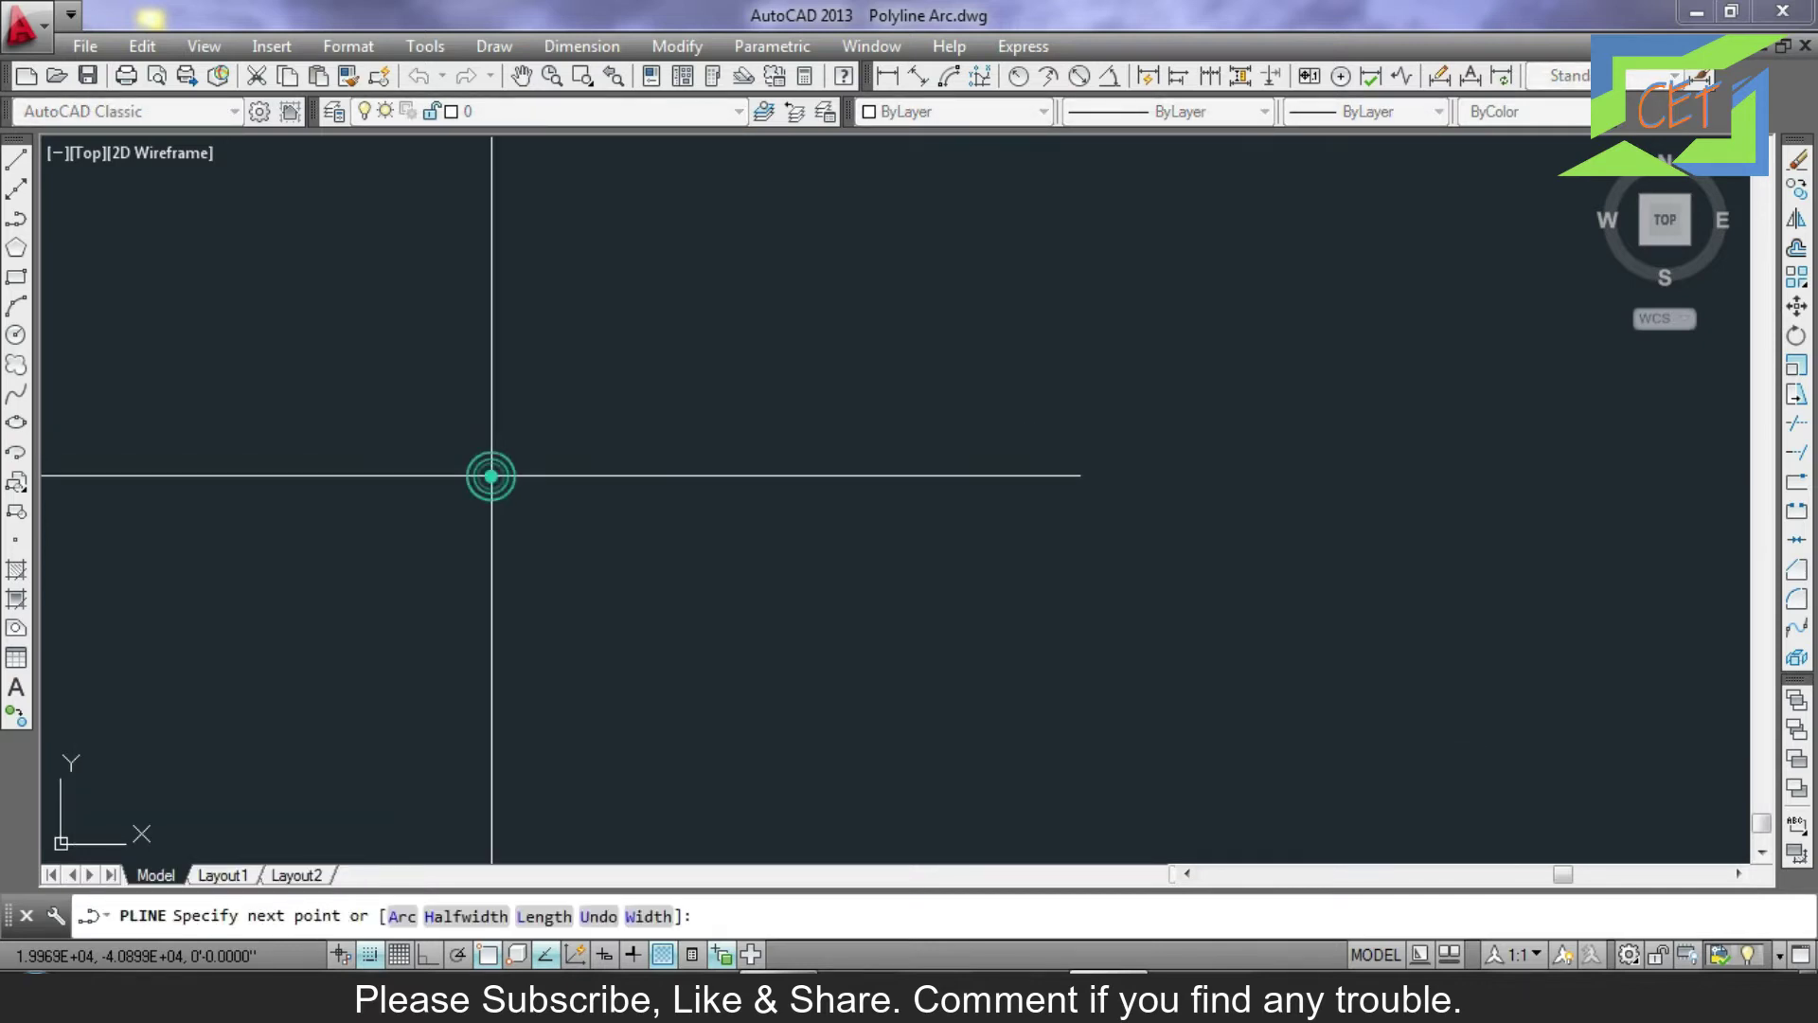
left_click(402, 916)
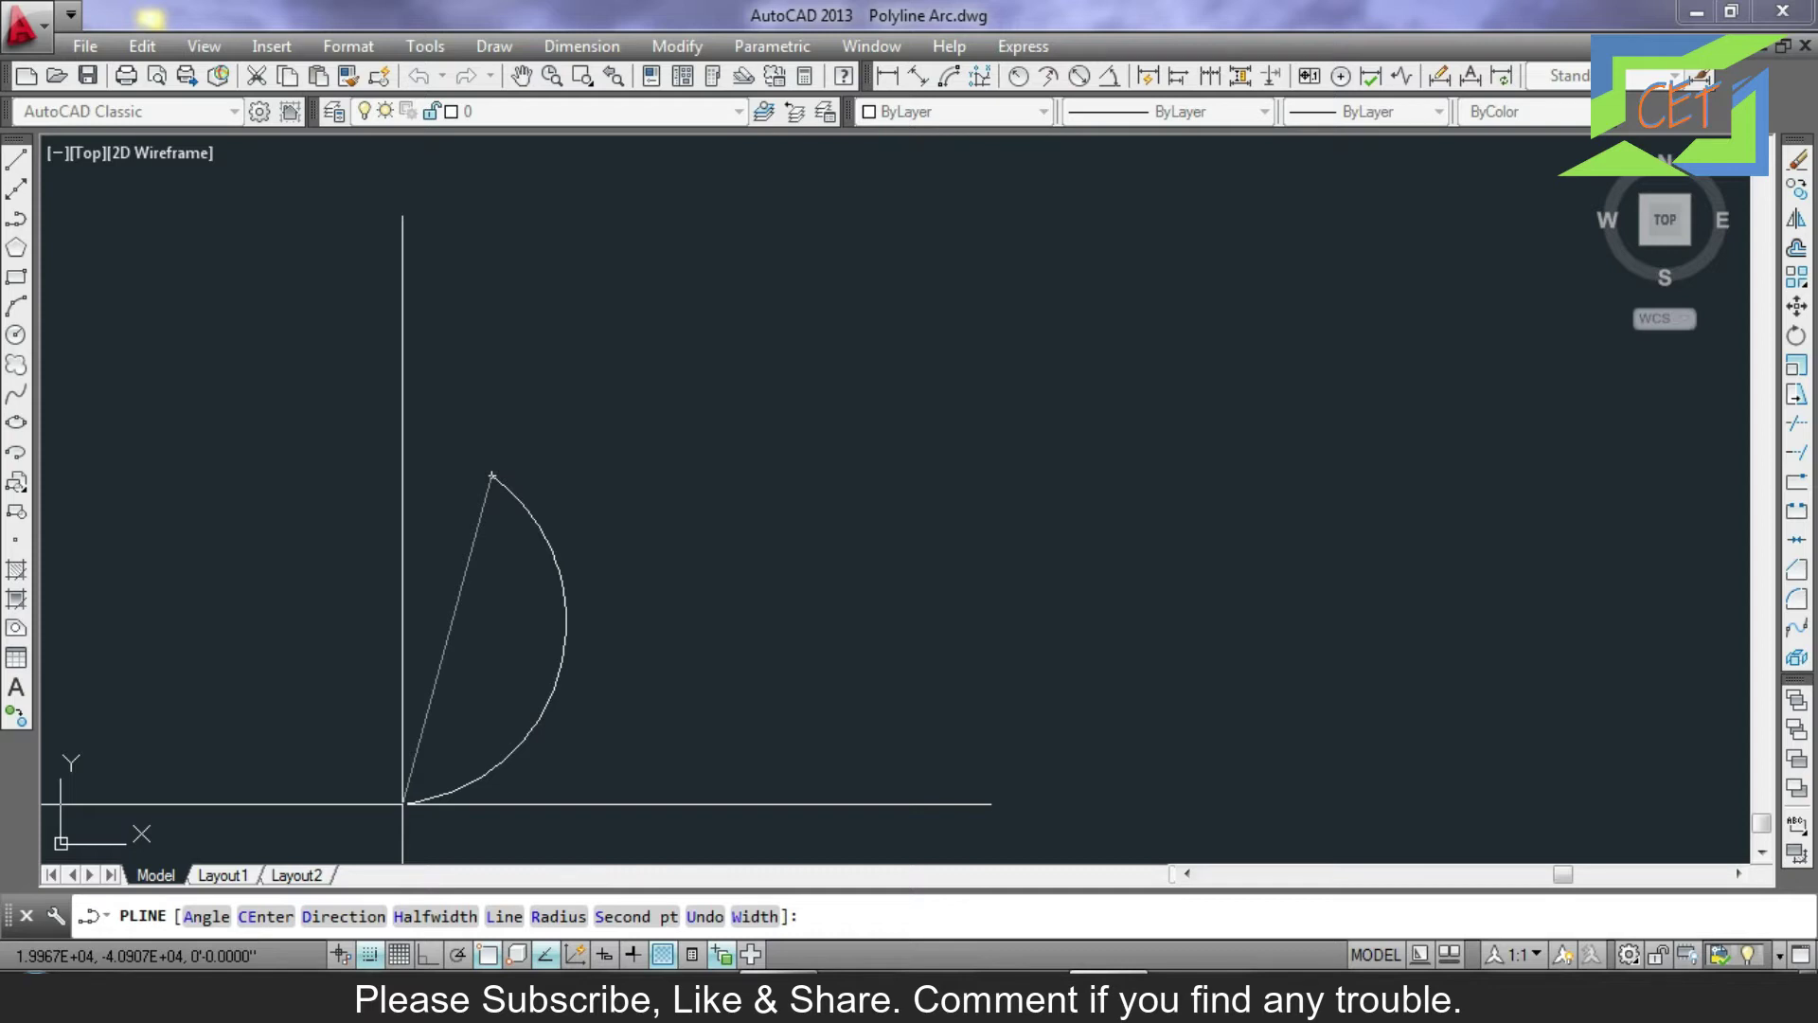
key("Escape")
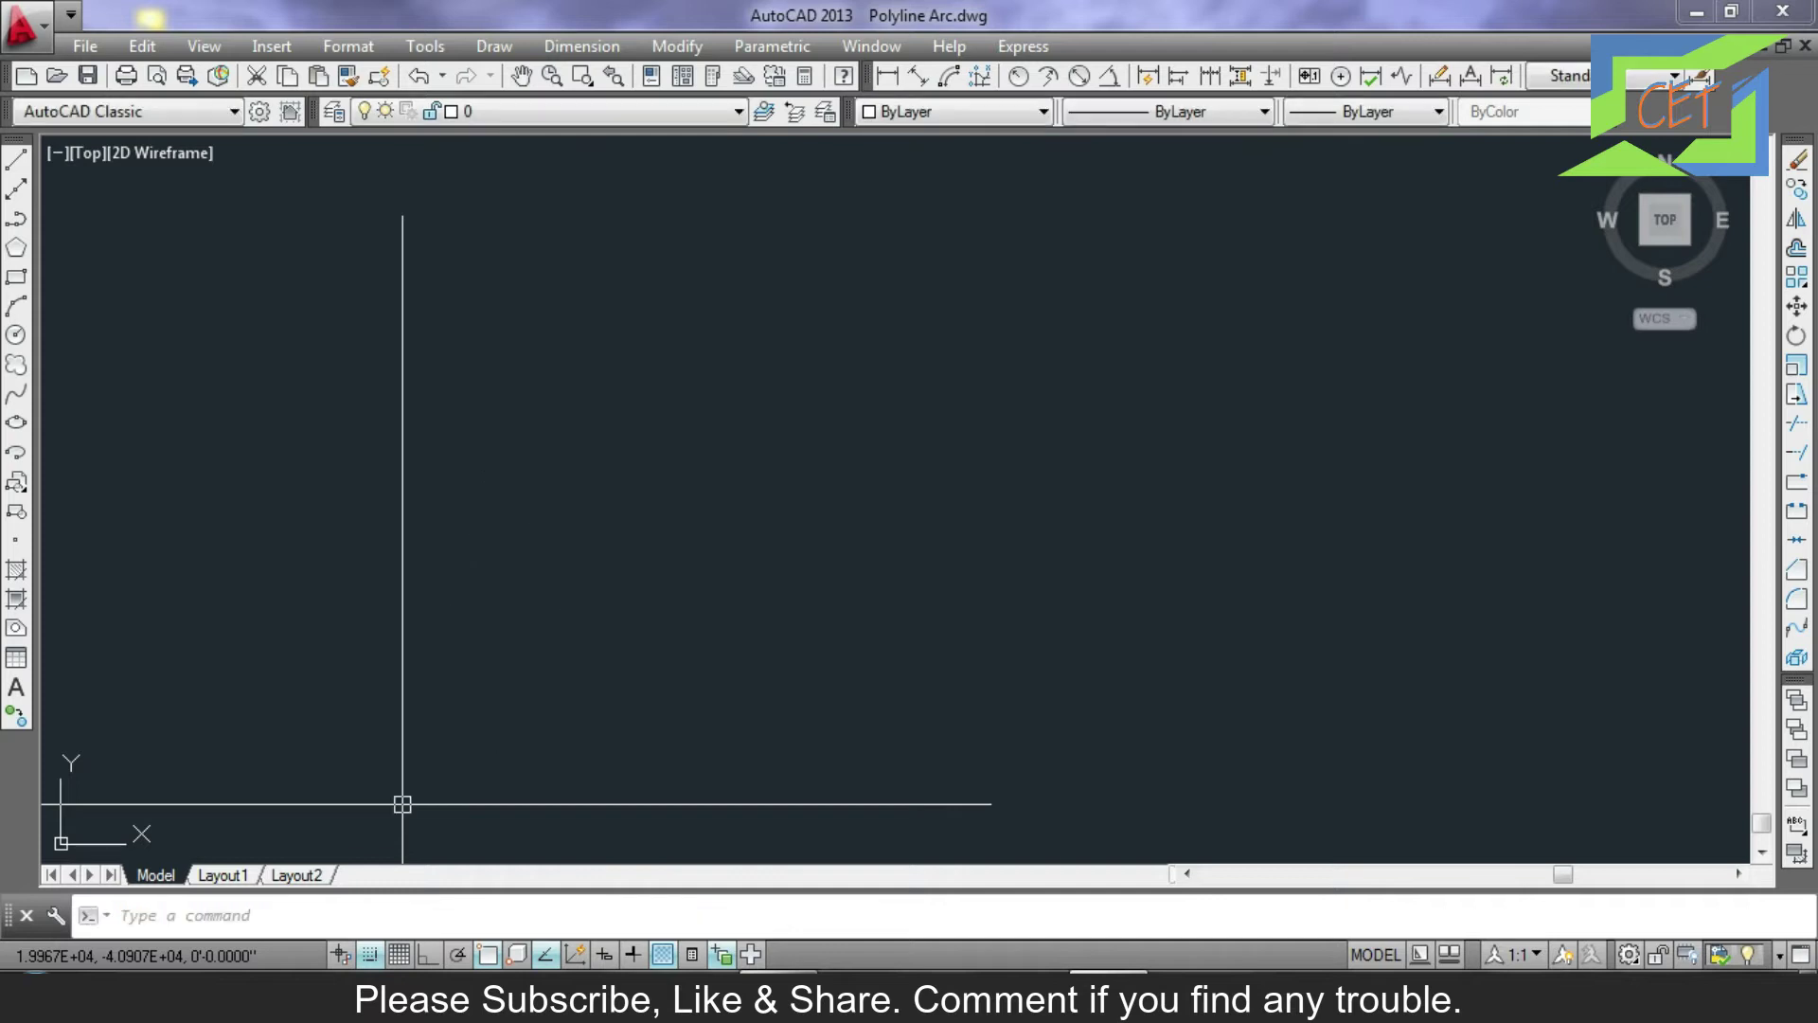
Draw a horizontal line from left to right.
left_click(19, 163)
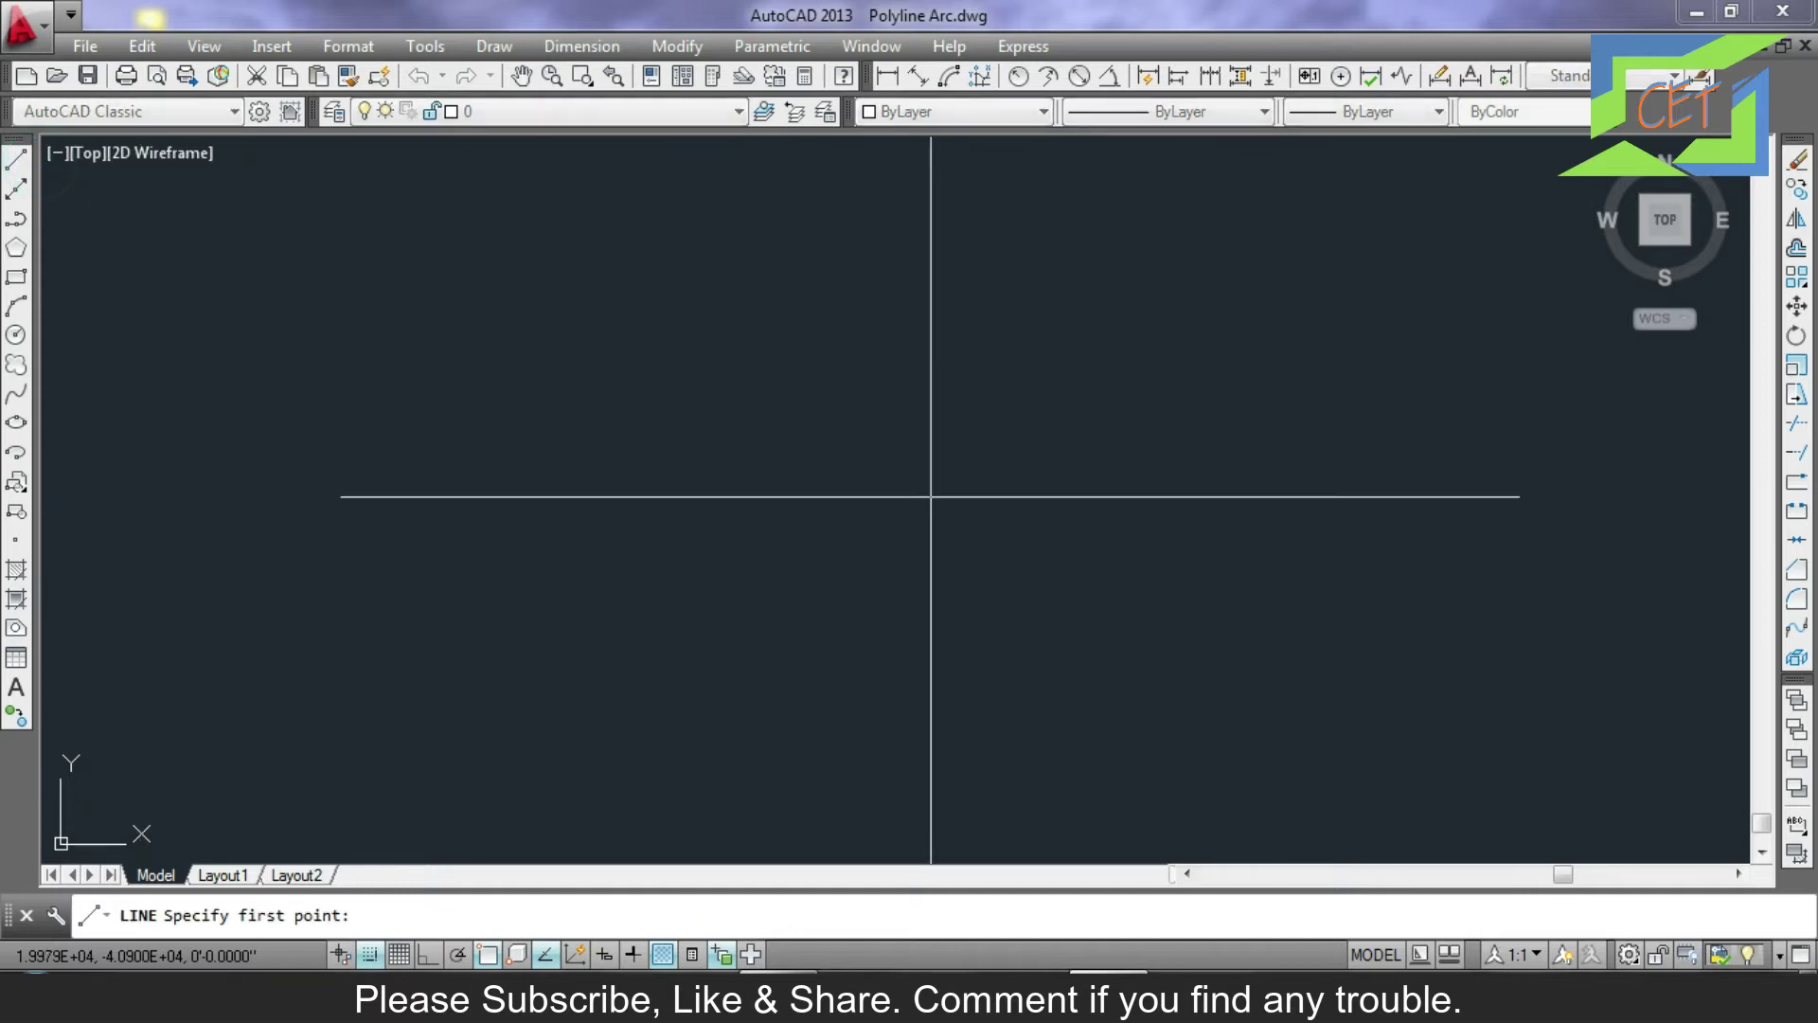
left_click(796, 500)
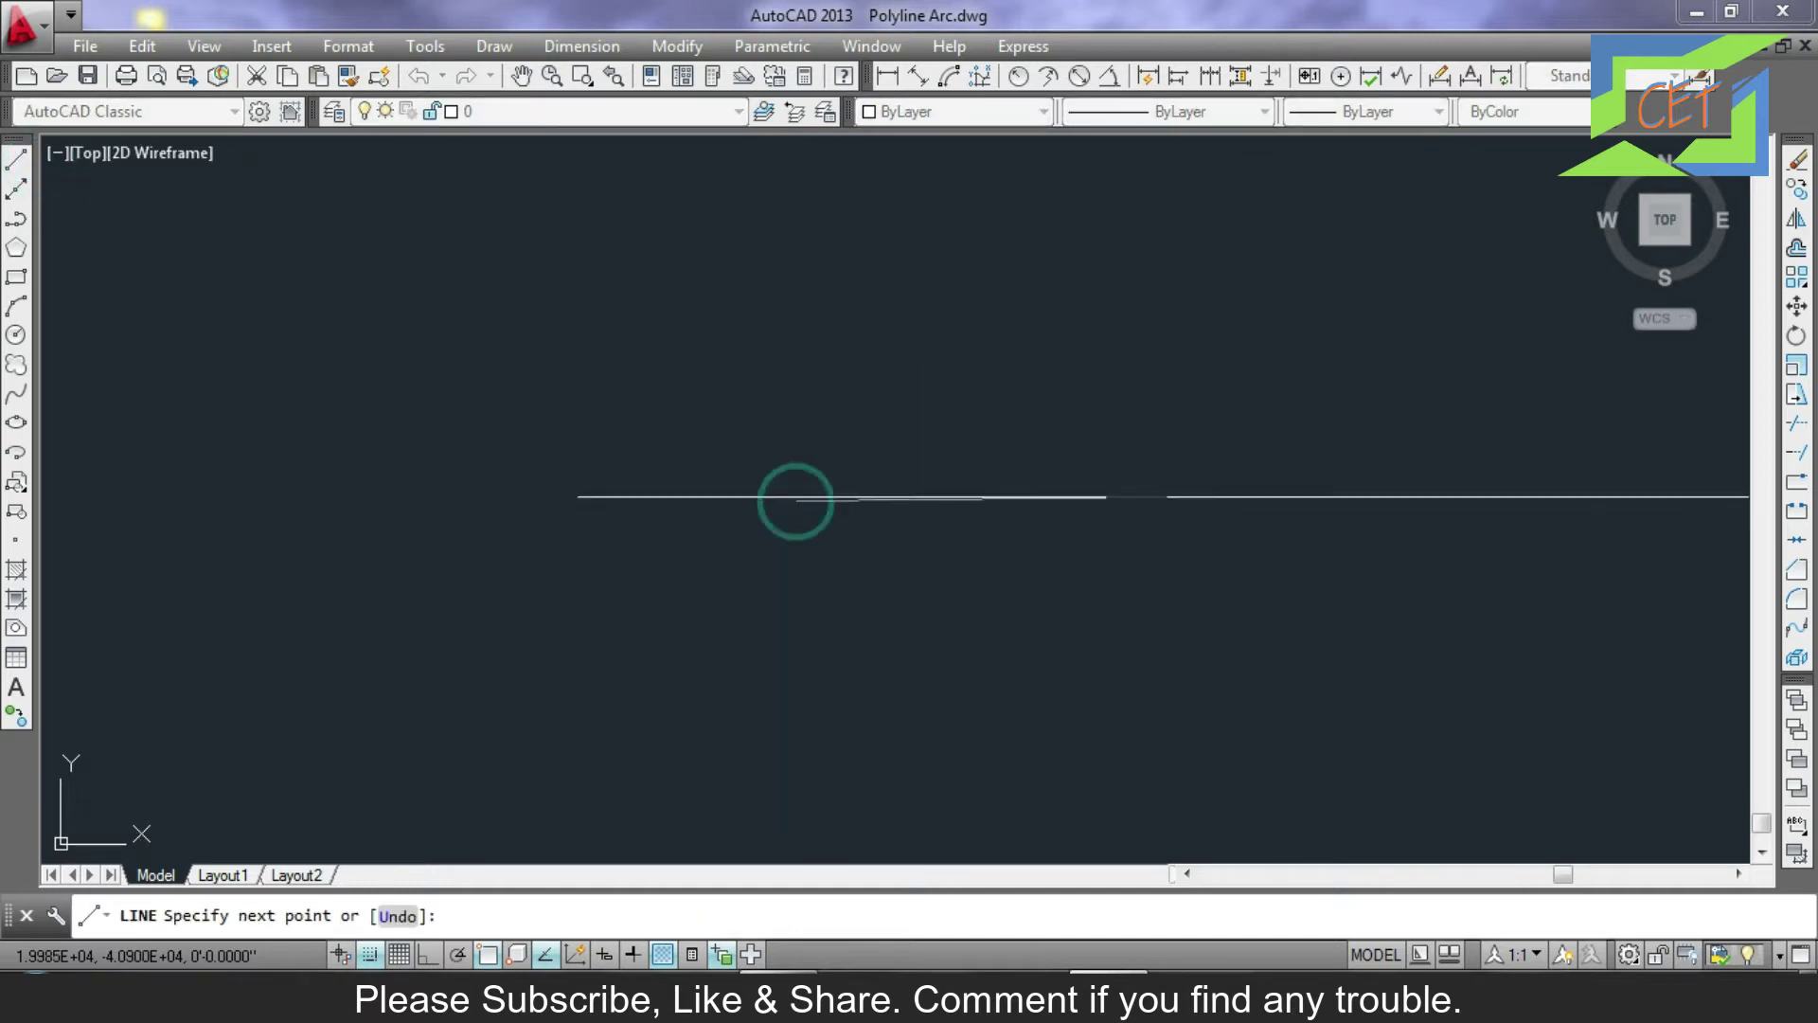
left_click(1218, 499)
key("Escape")
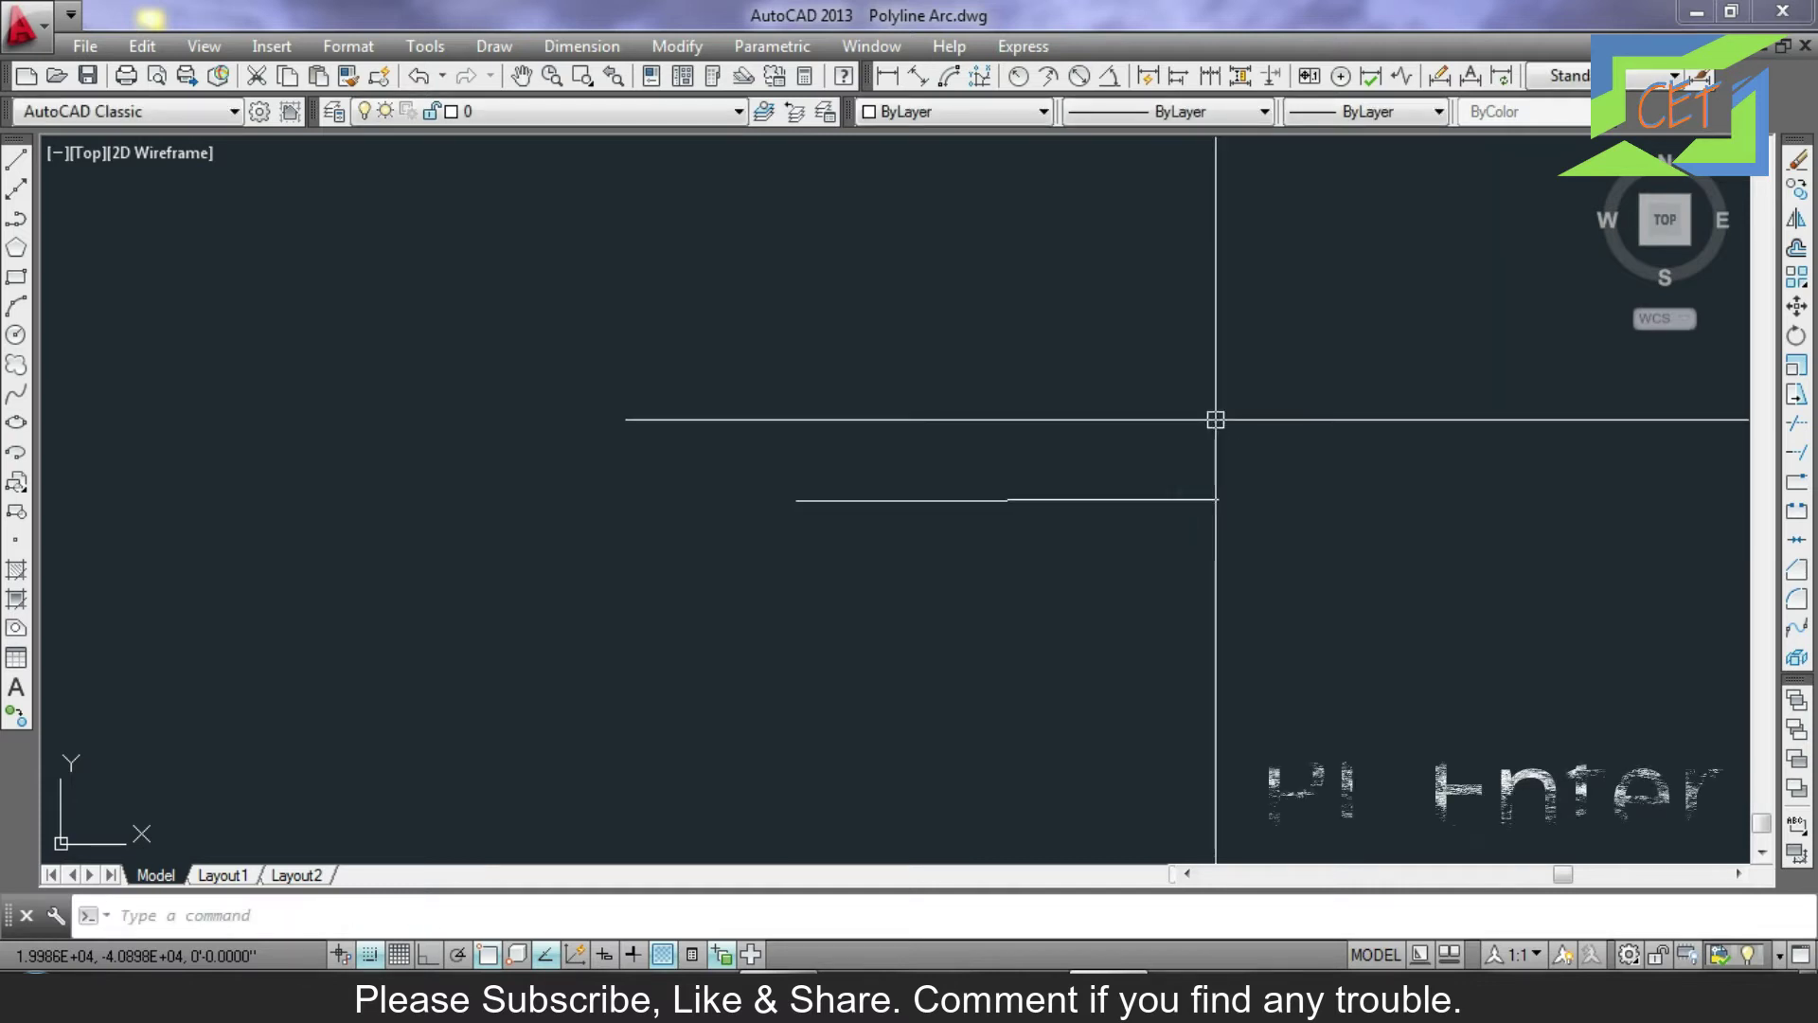
Draw a polyline arc from the line's left end, tangent to the line, to an upper point.
type("pl")
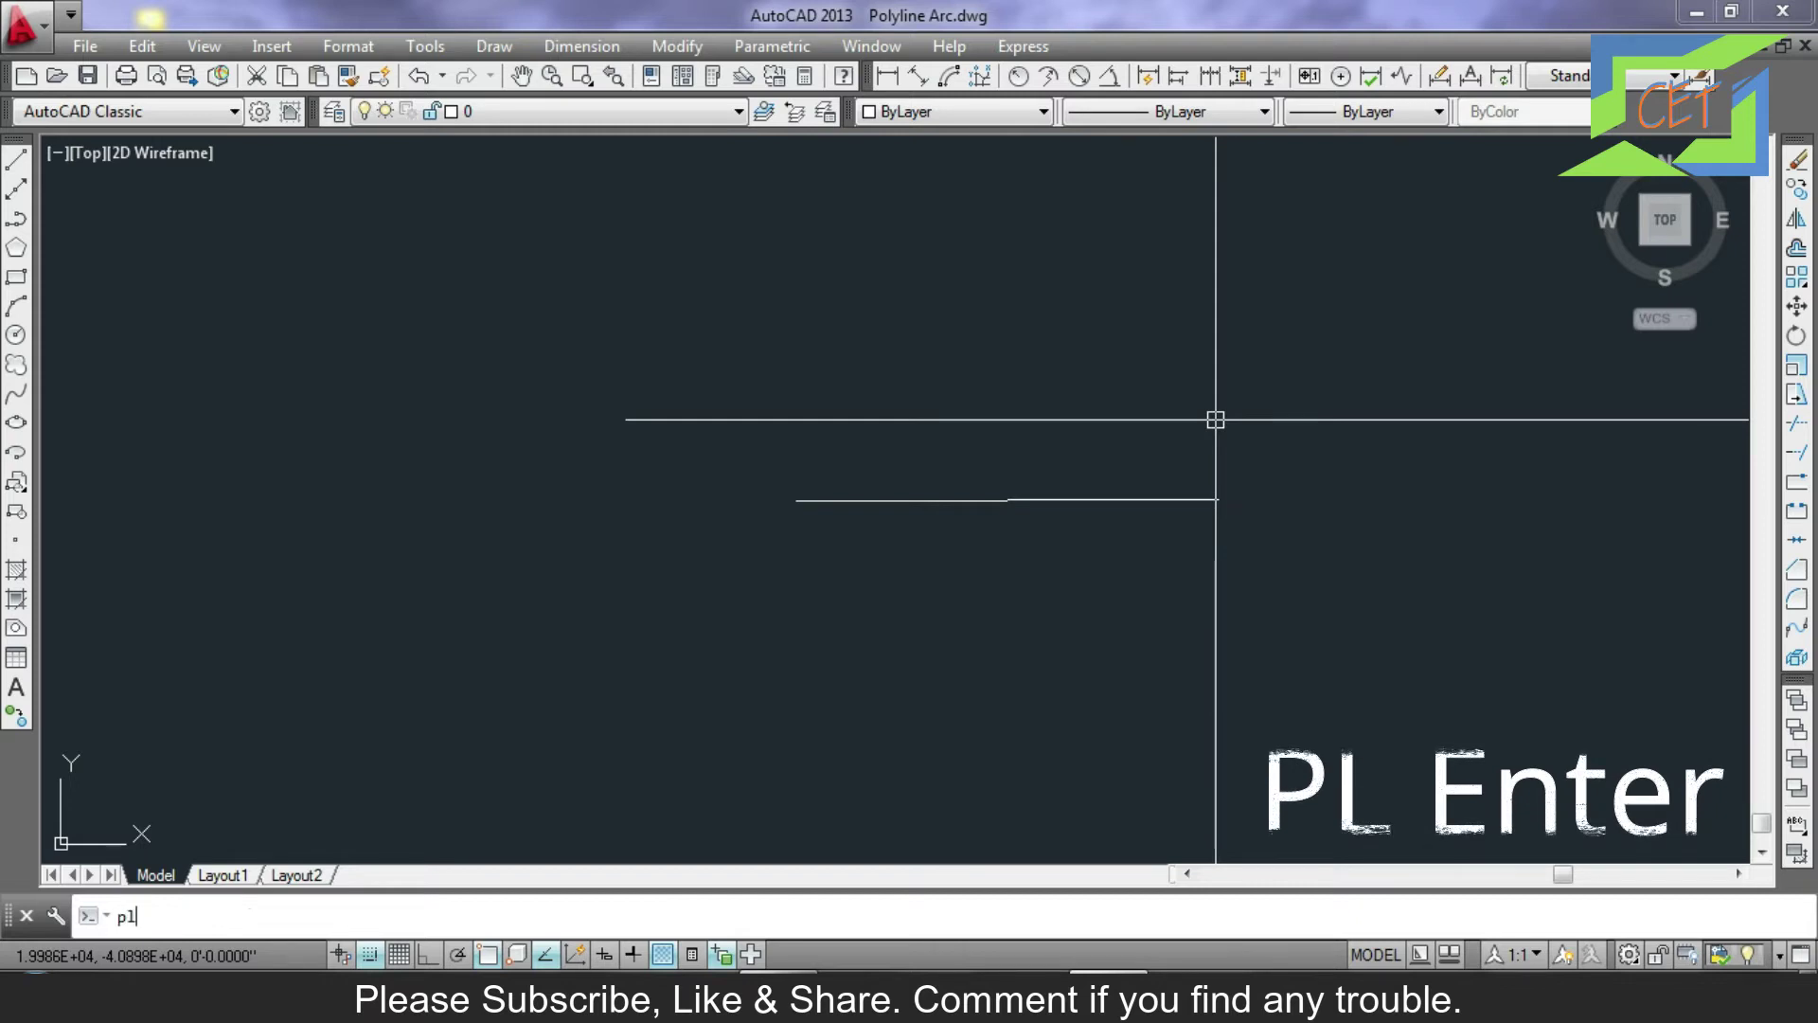
key("Return")
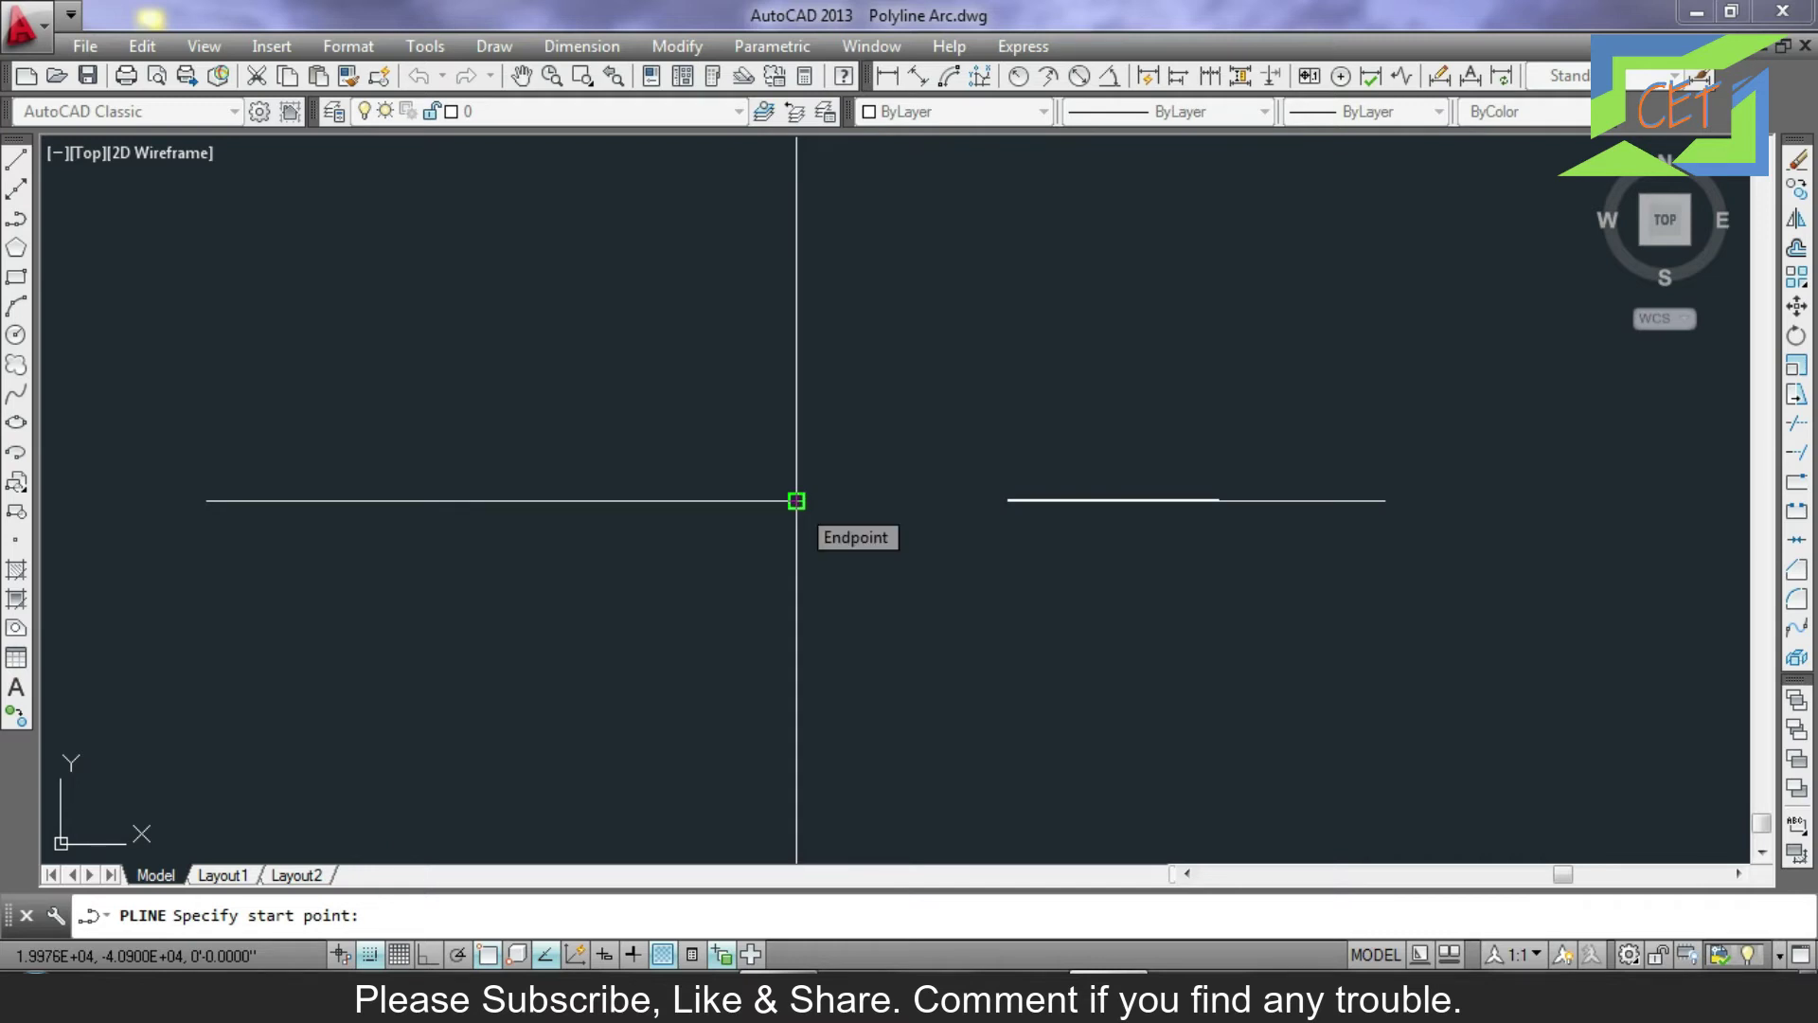
left_click(796, 500)
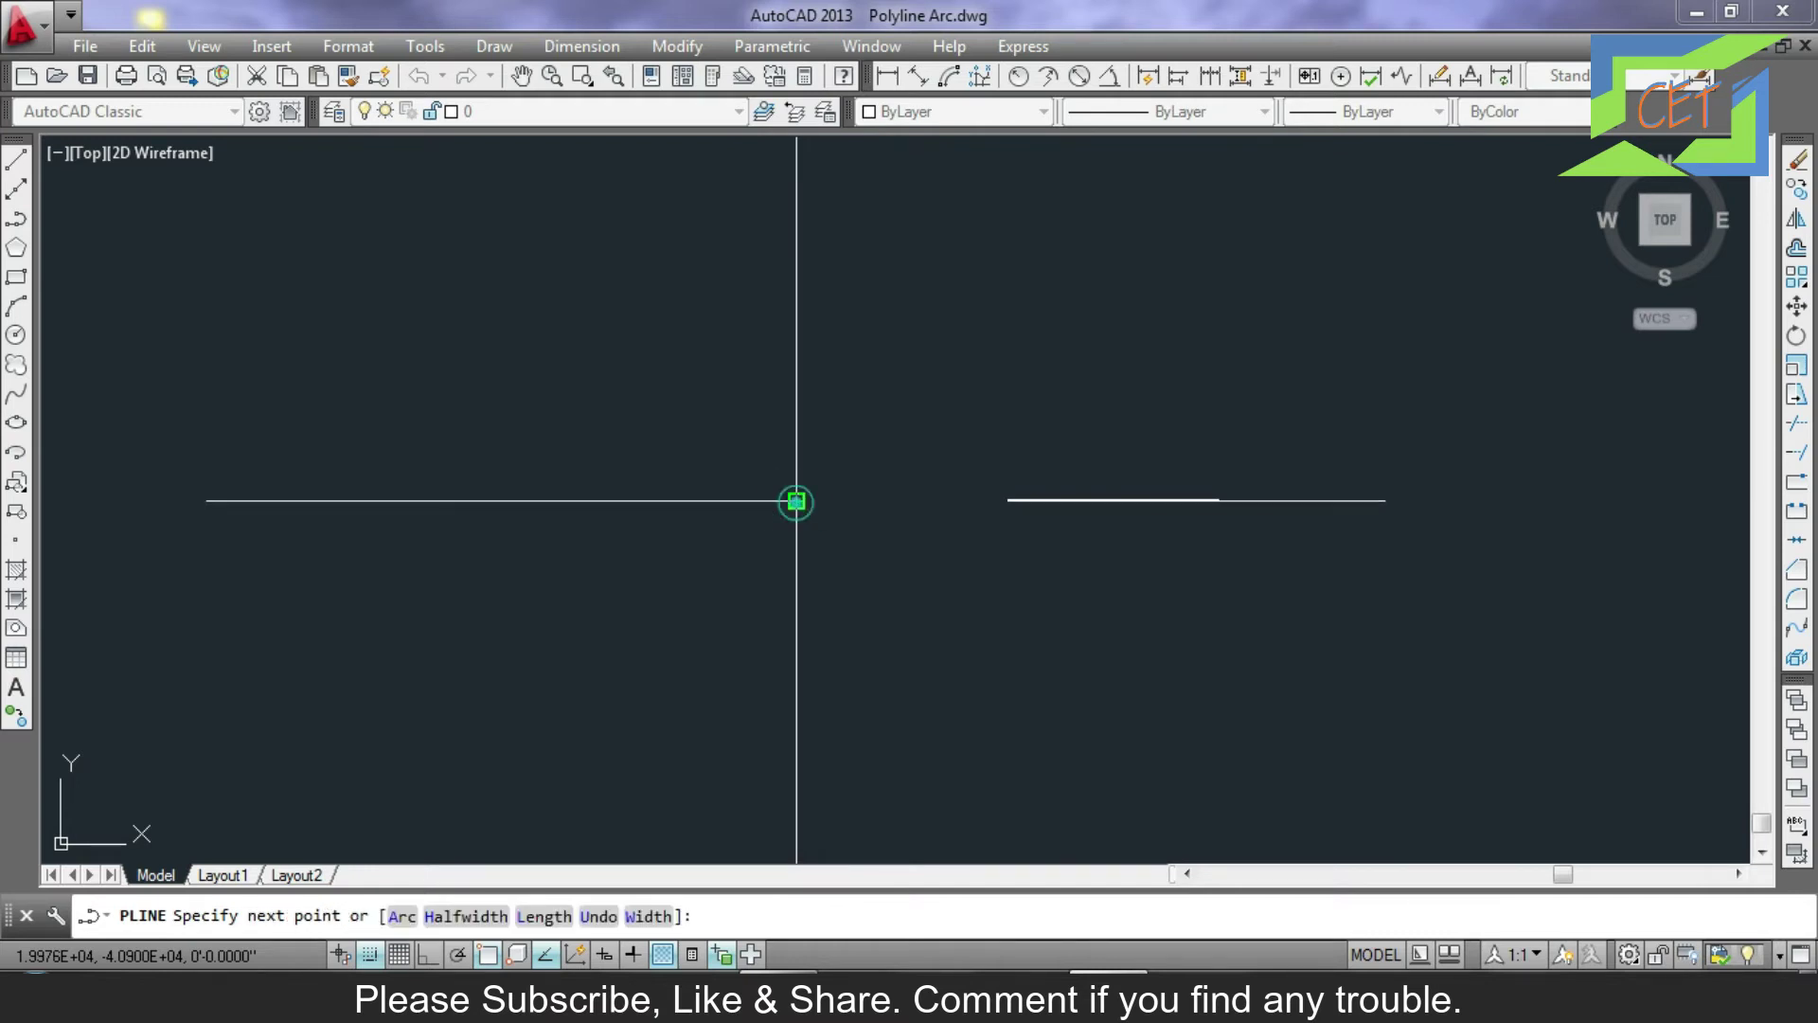
type("a")
key("Return")
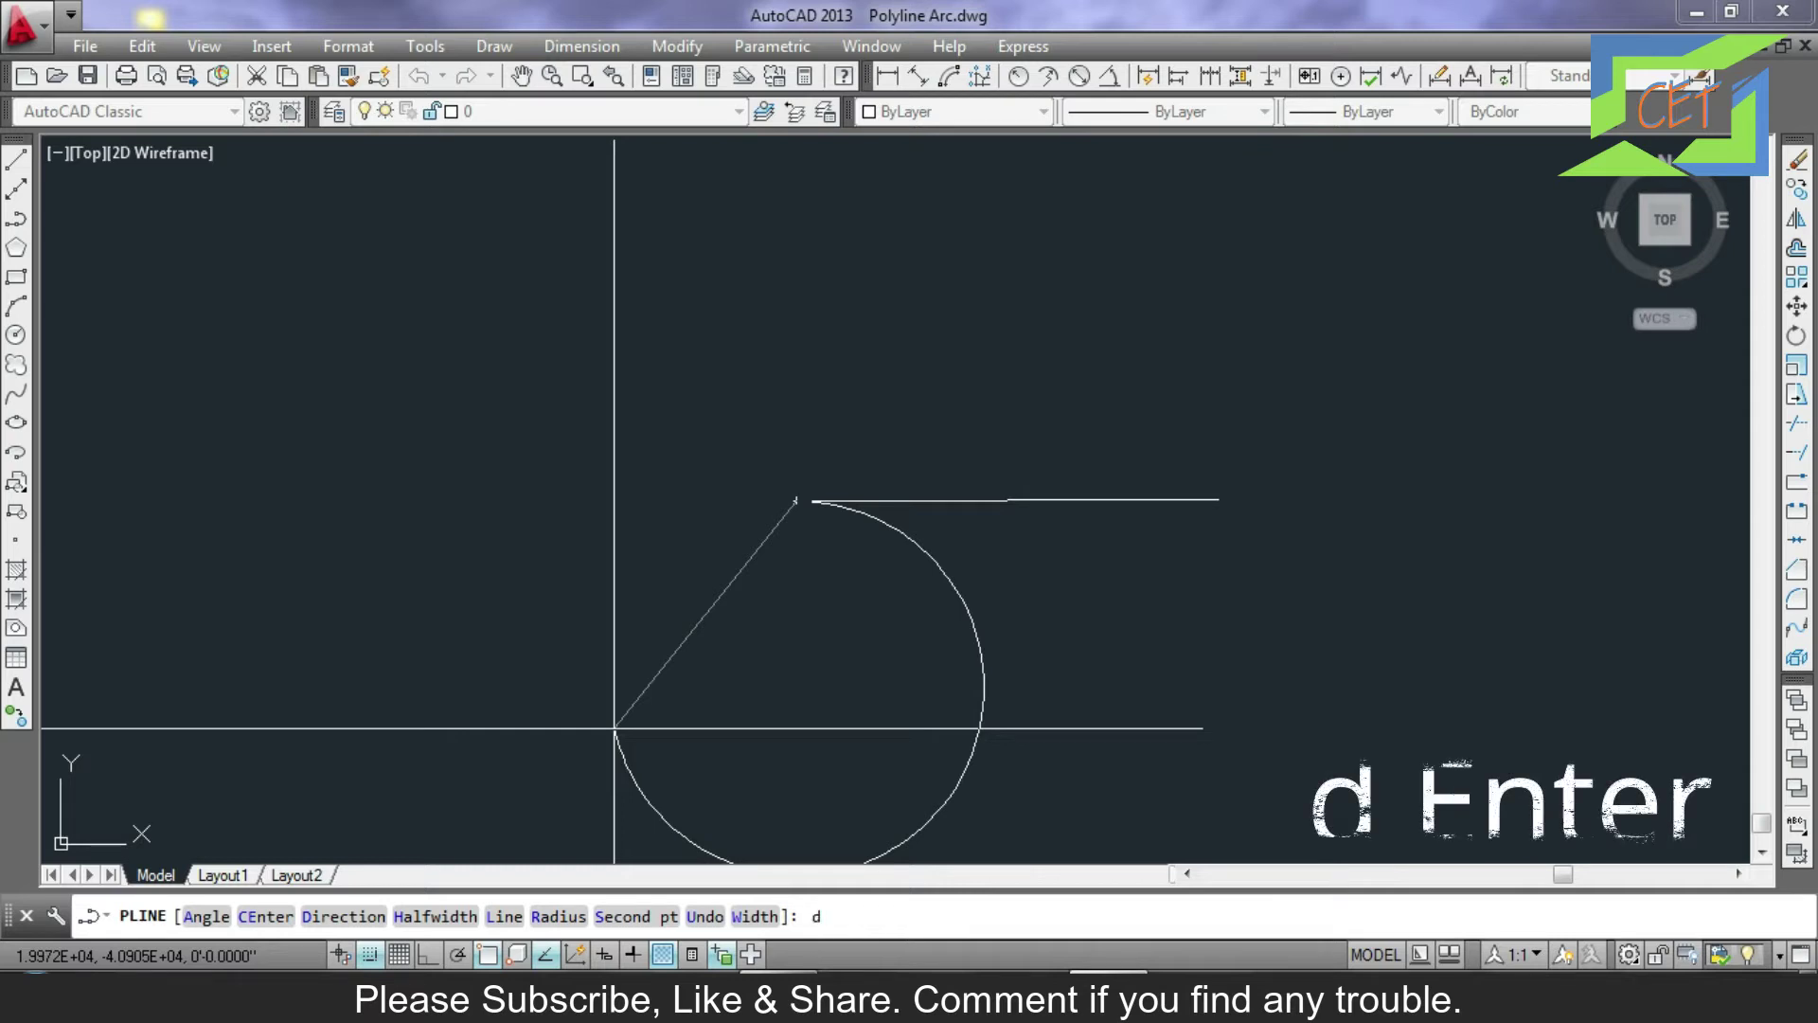
key("Return")
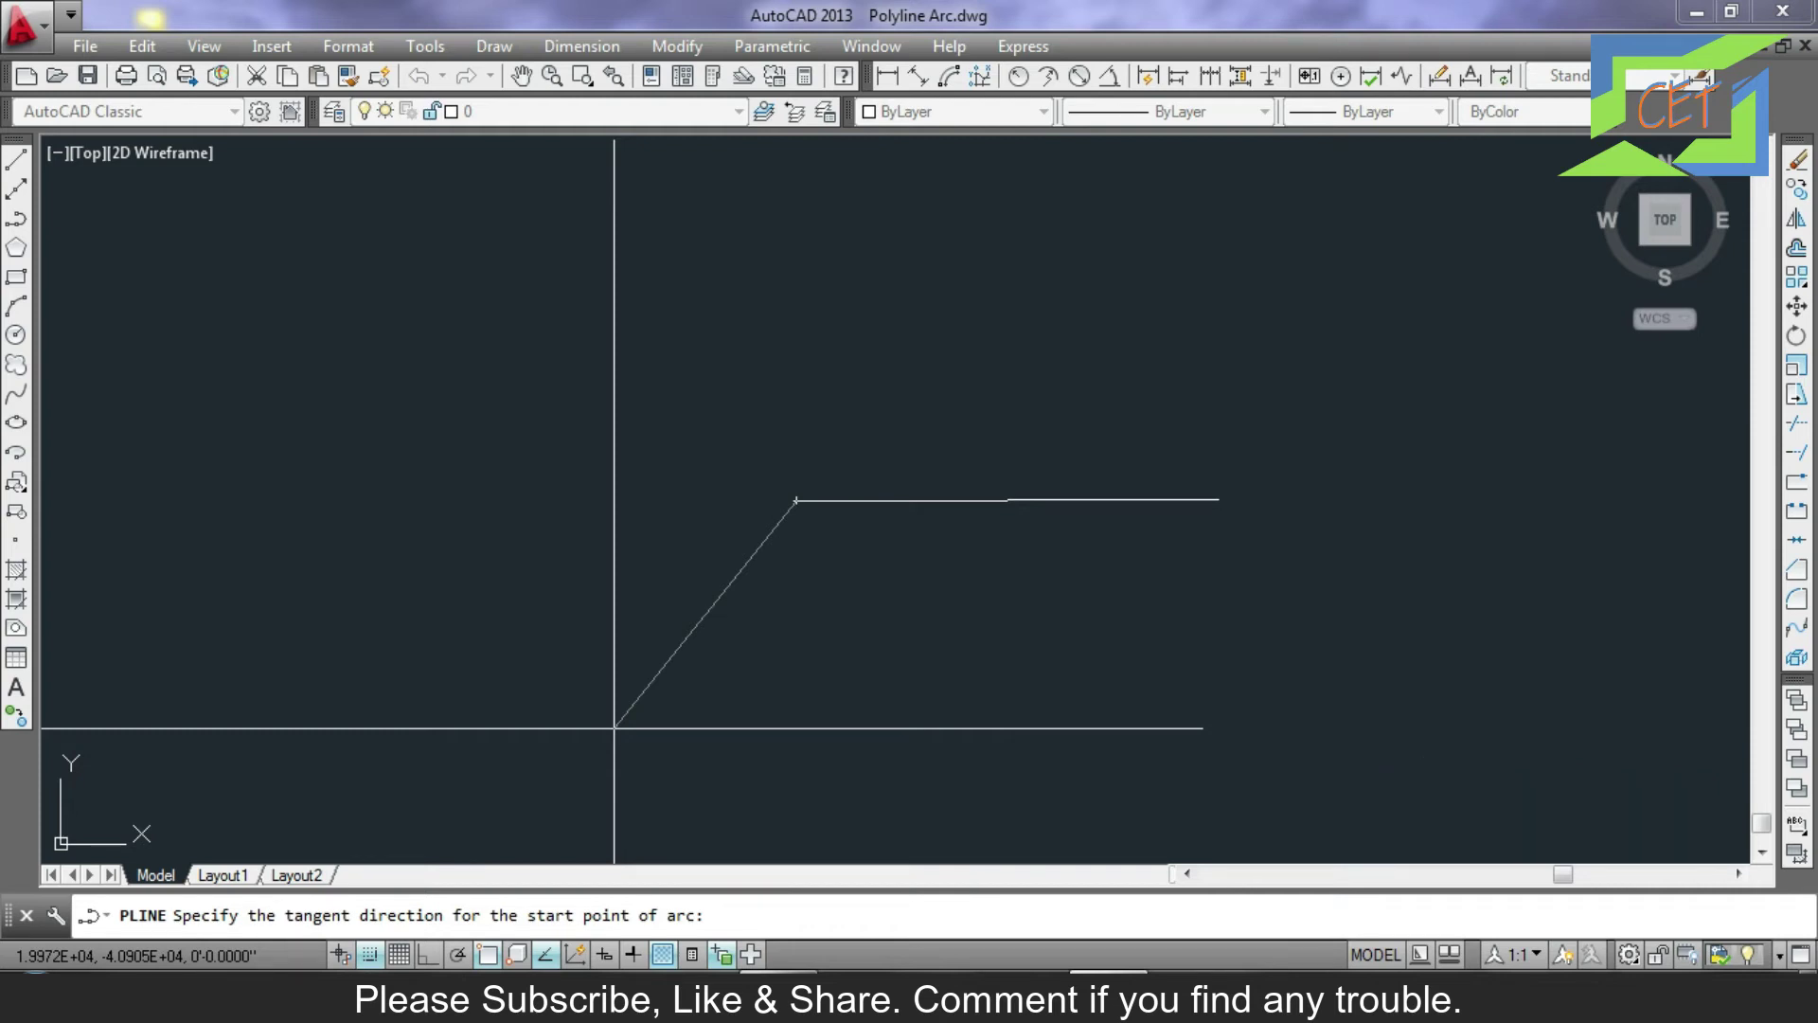
left_click(1218, 499)
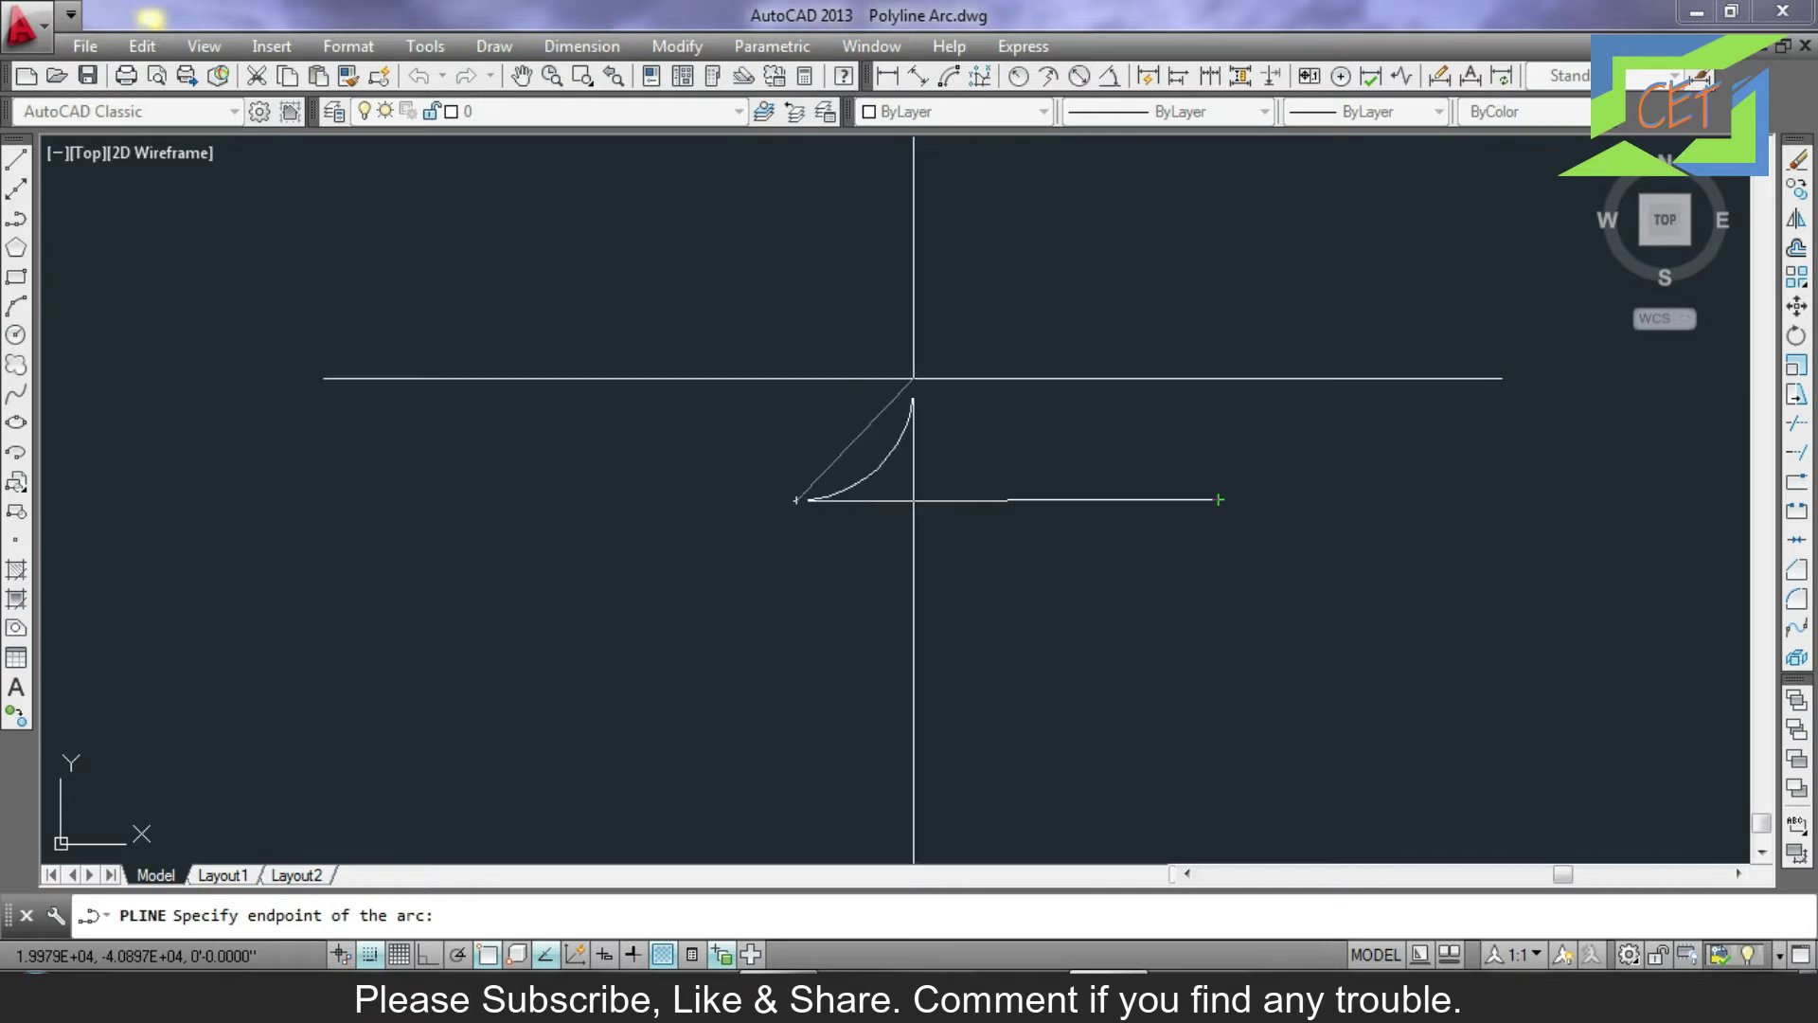
left_click(907, 377)
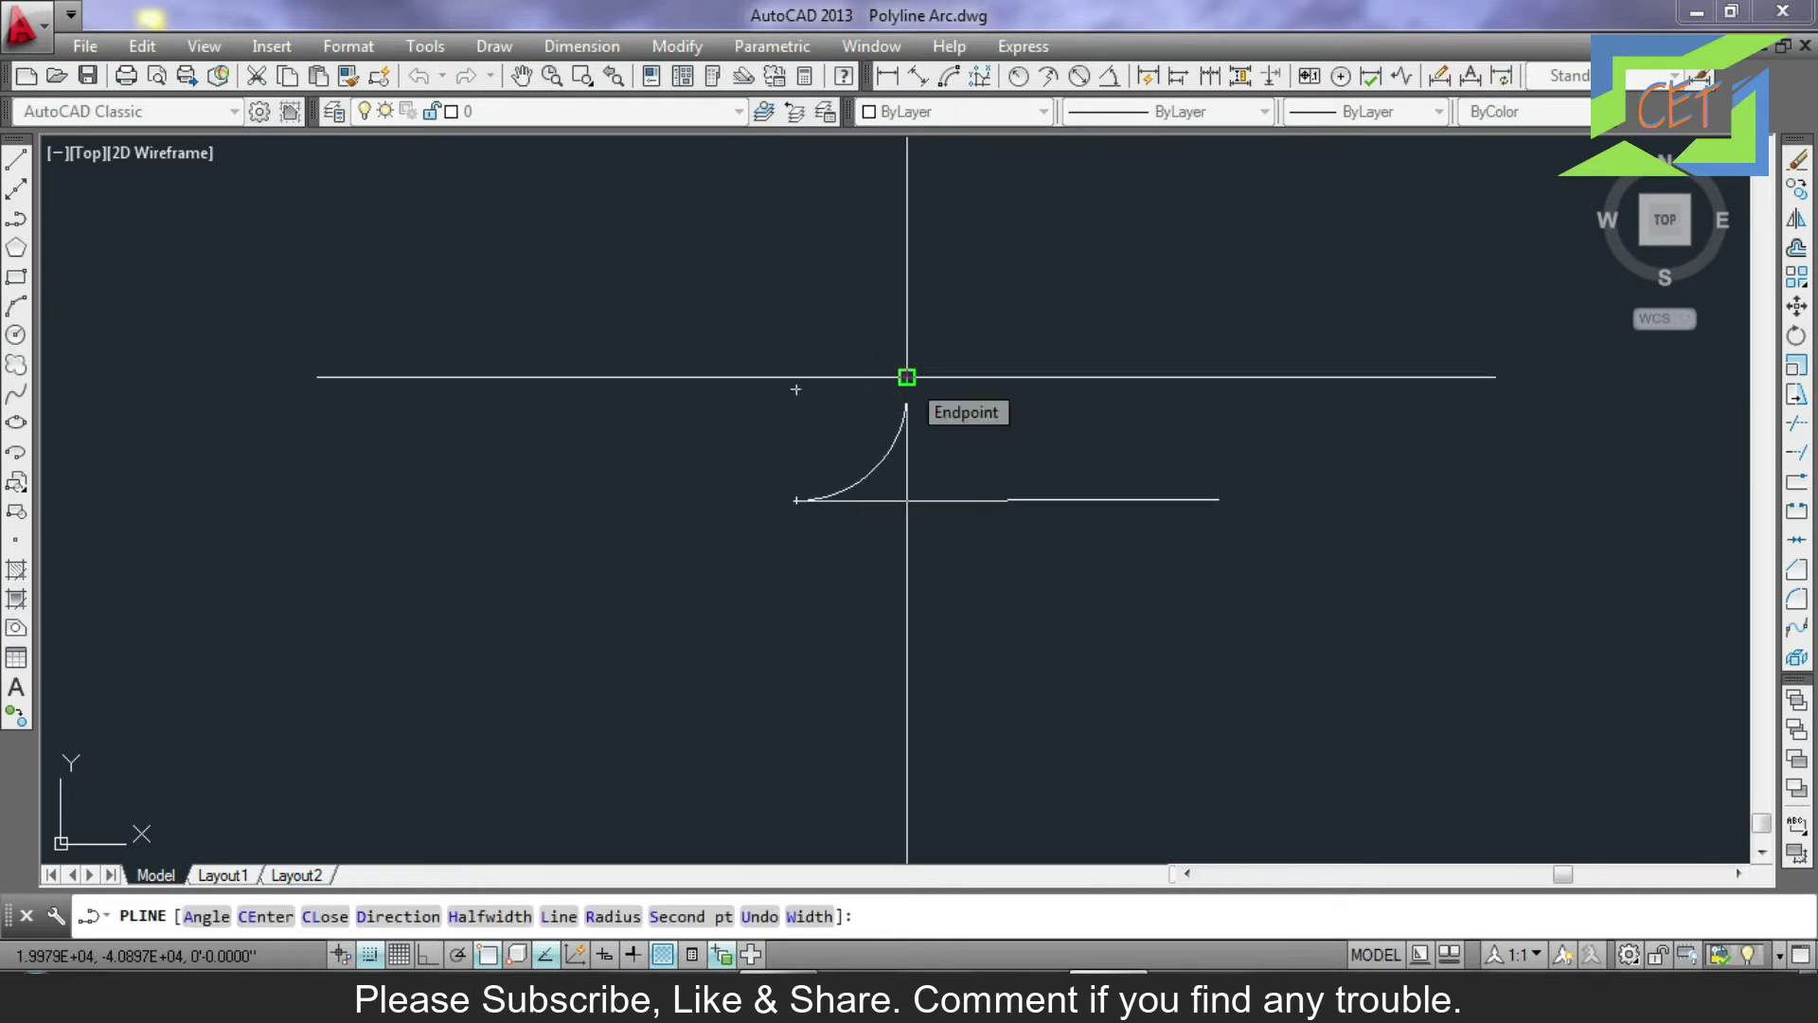
key("Return")
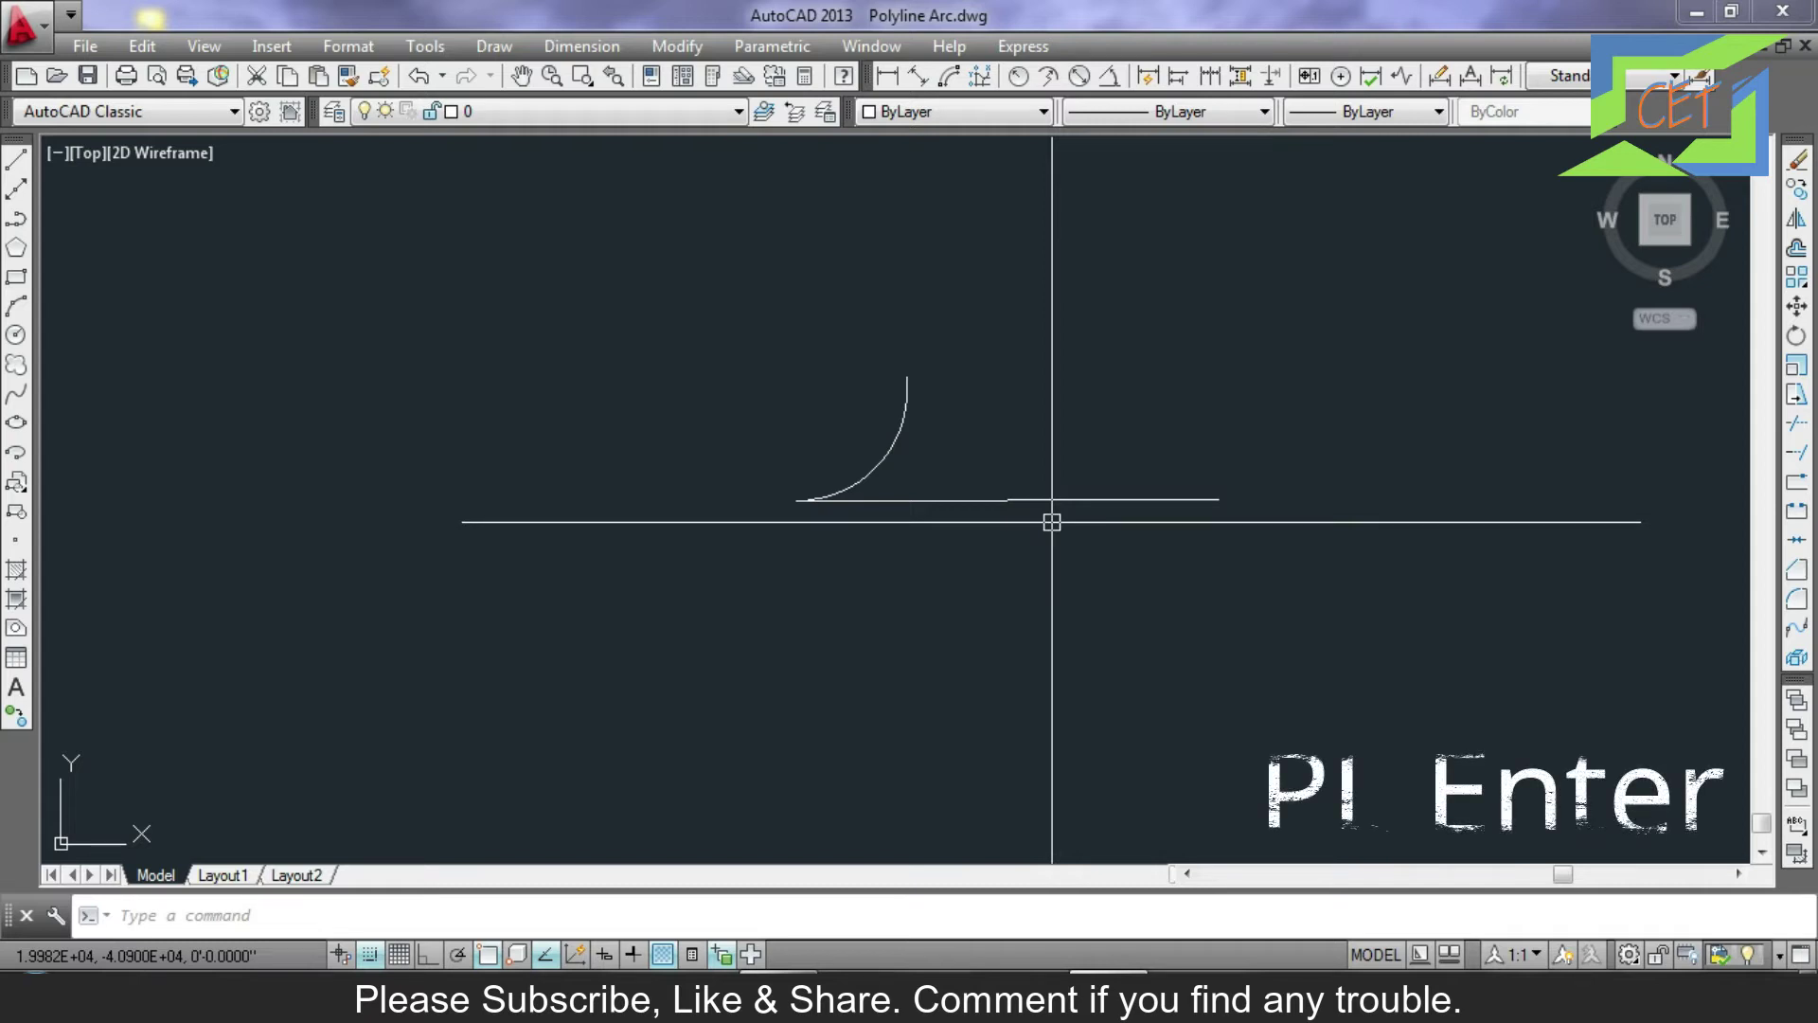
Draw another arc polyline from the left end, curving up, then down below the line.
type("pl")
key("Return")
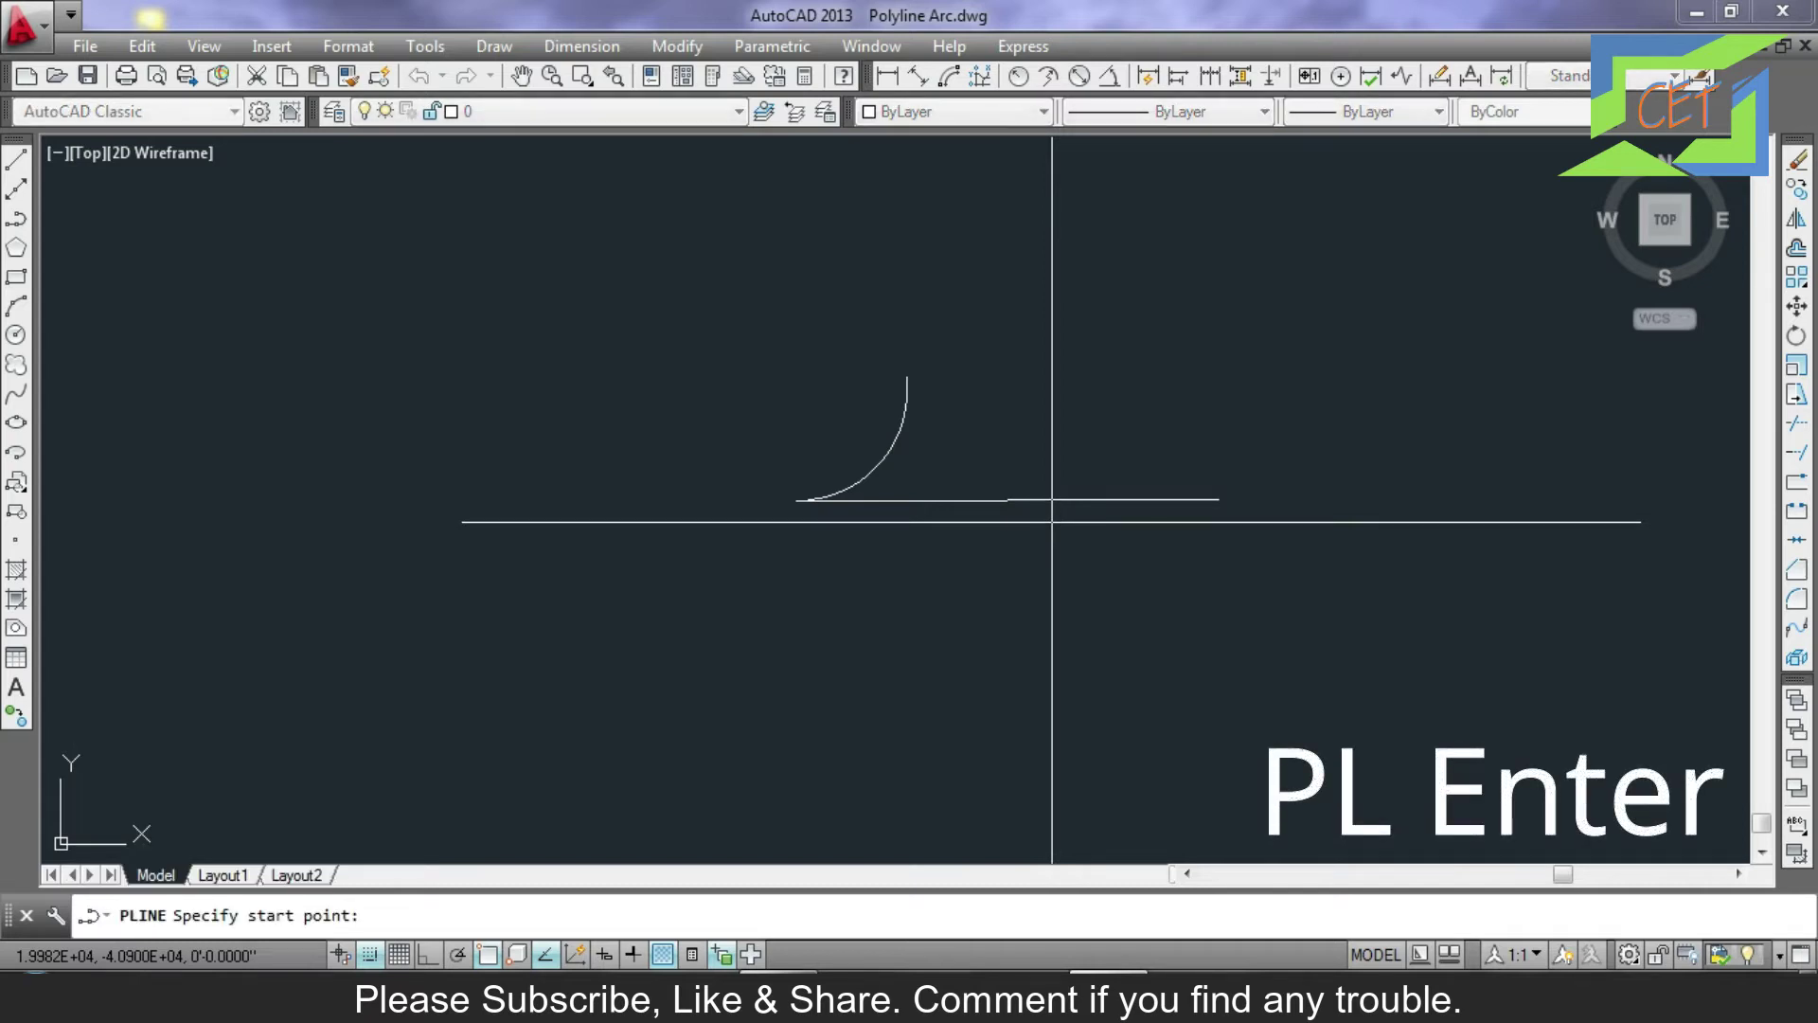
left_click(797, 500)
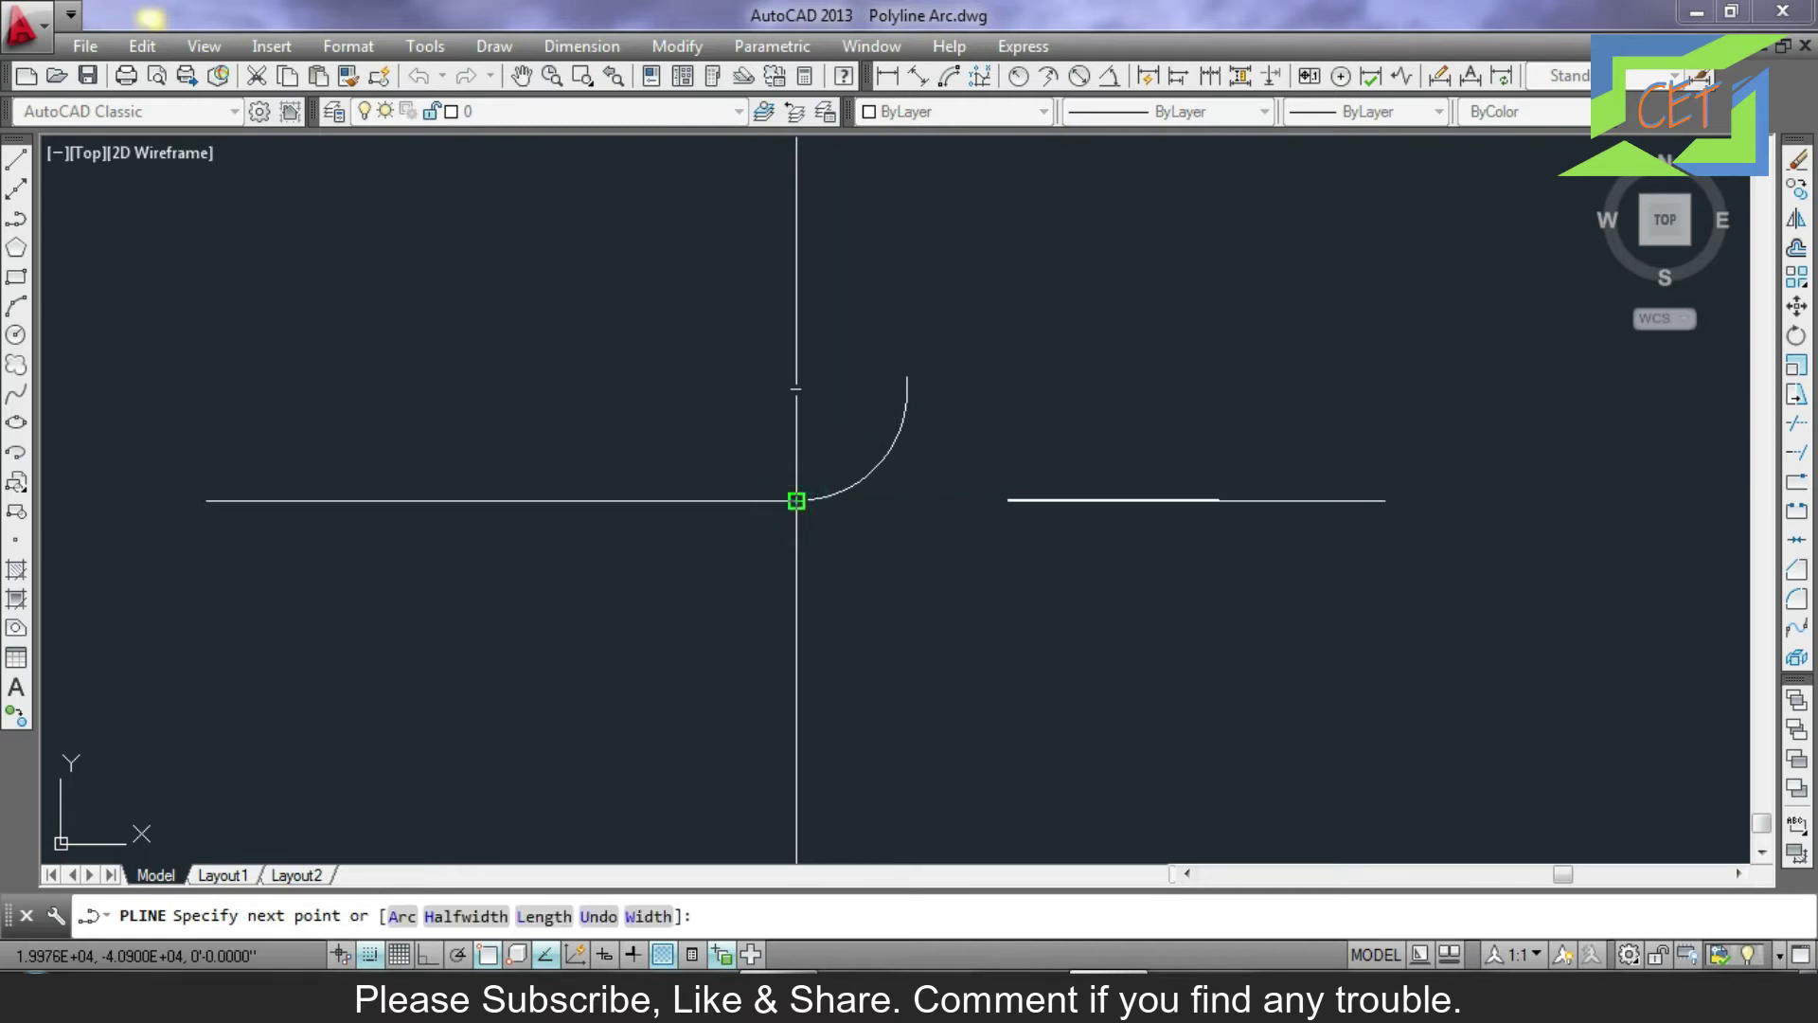
type("a")
key("Return")
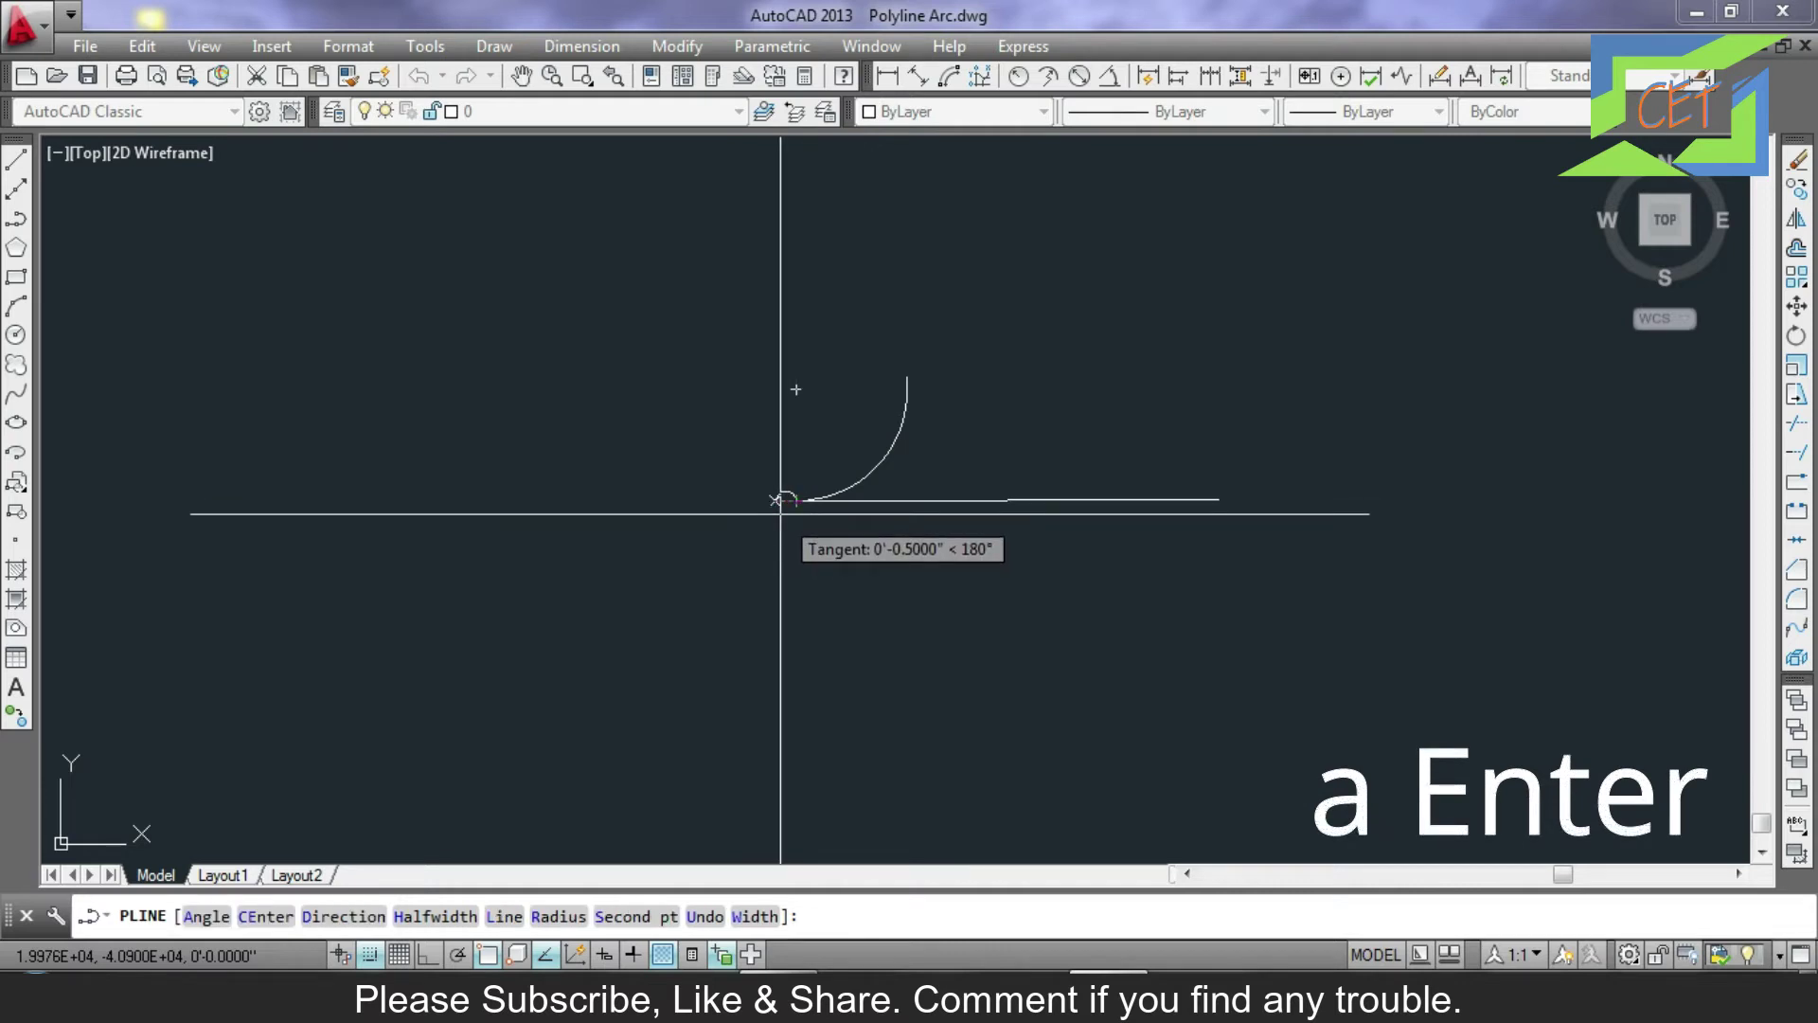
type("d")
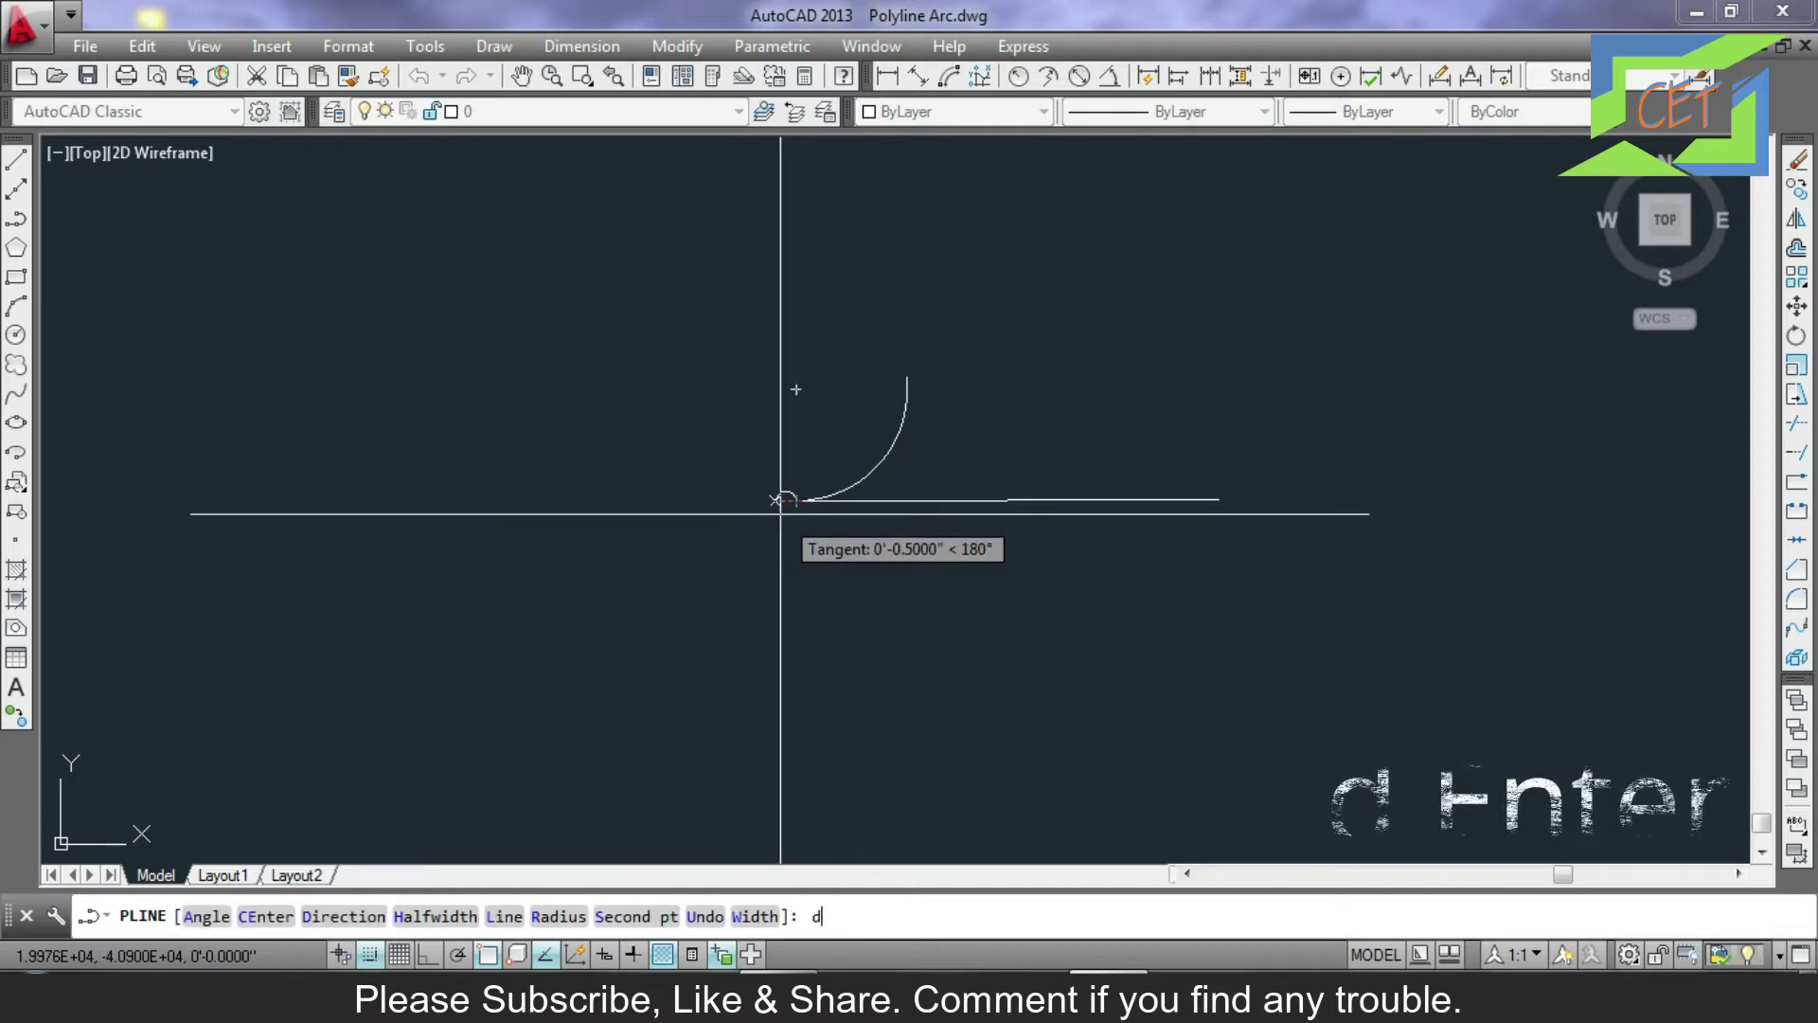
key("Return")
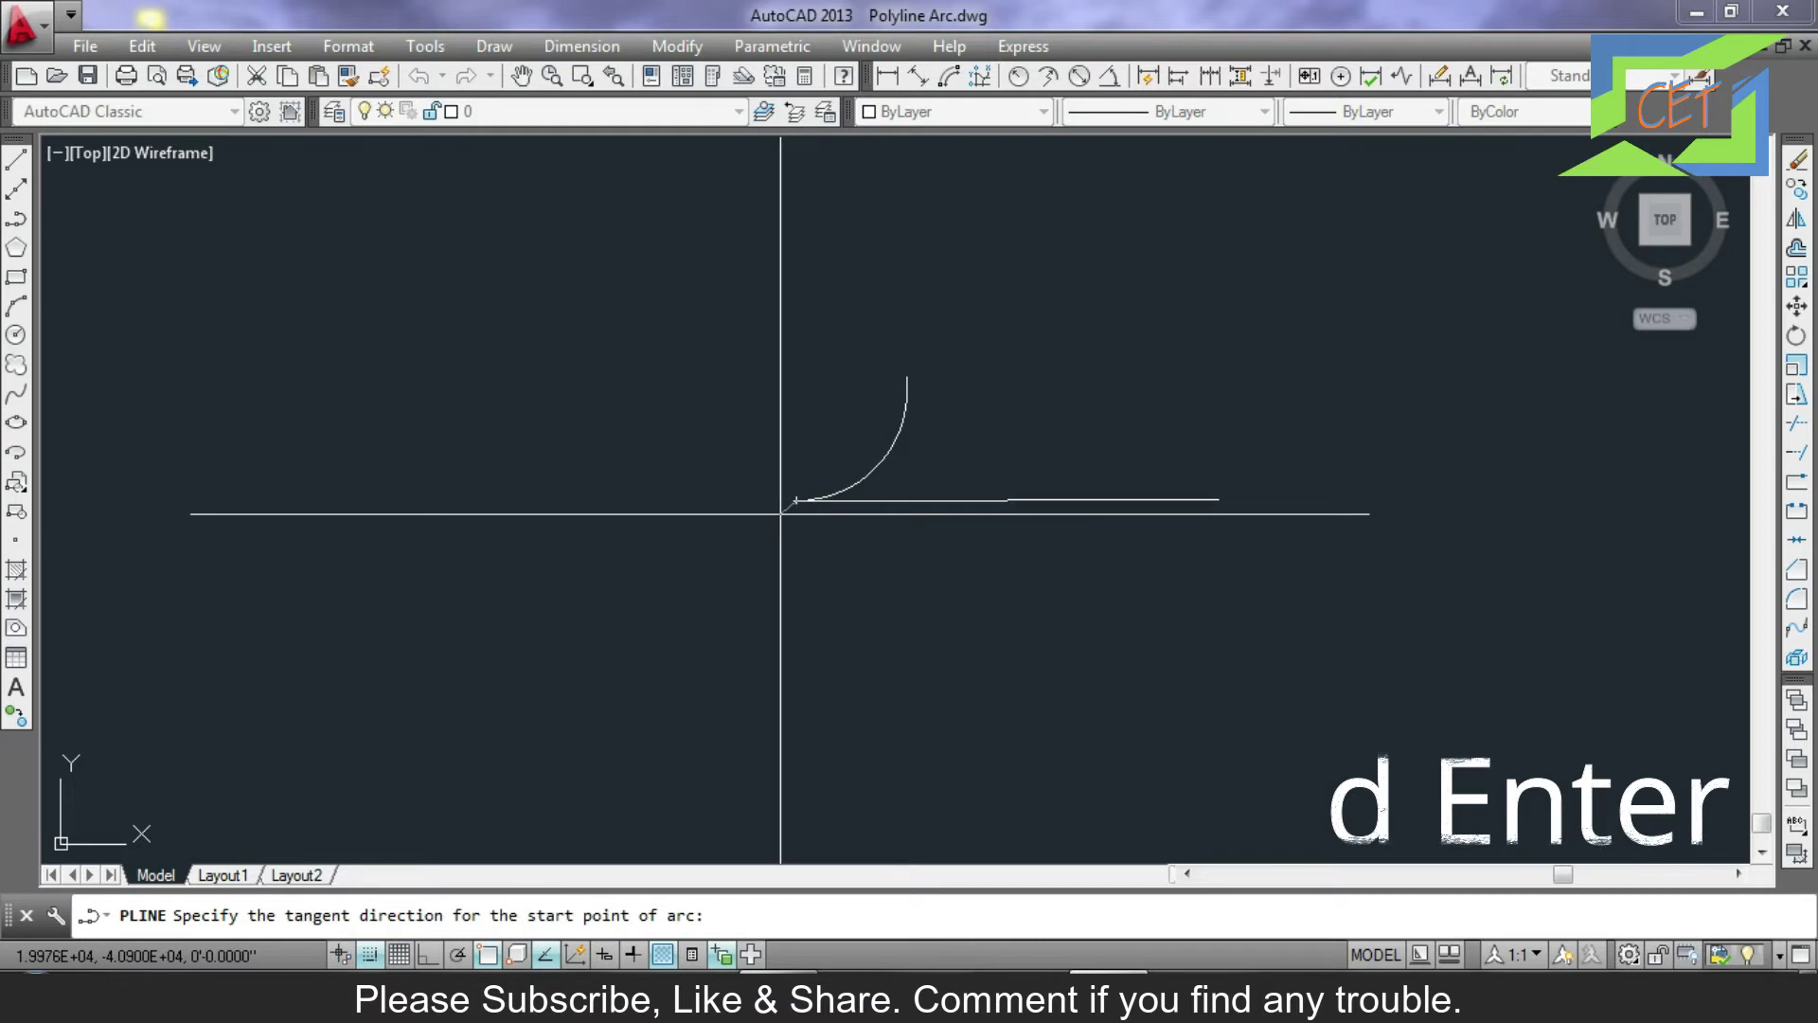
left_click(1218, 499)
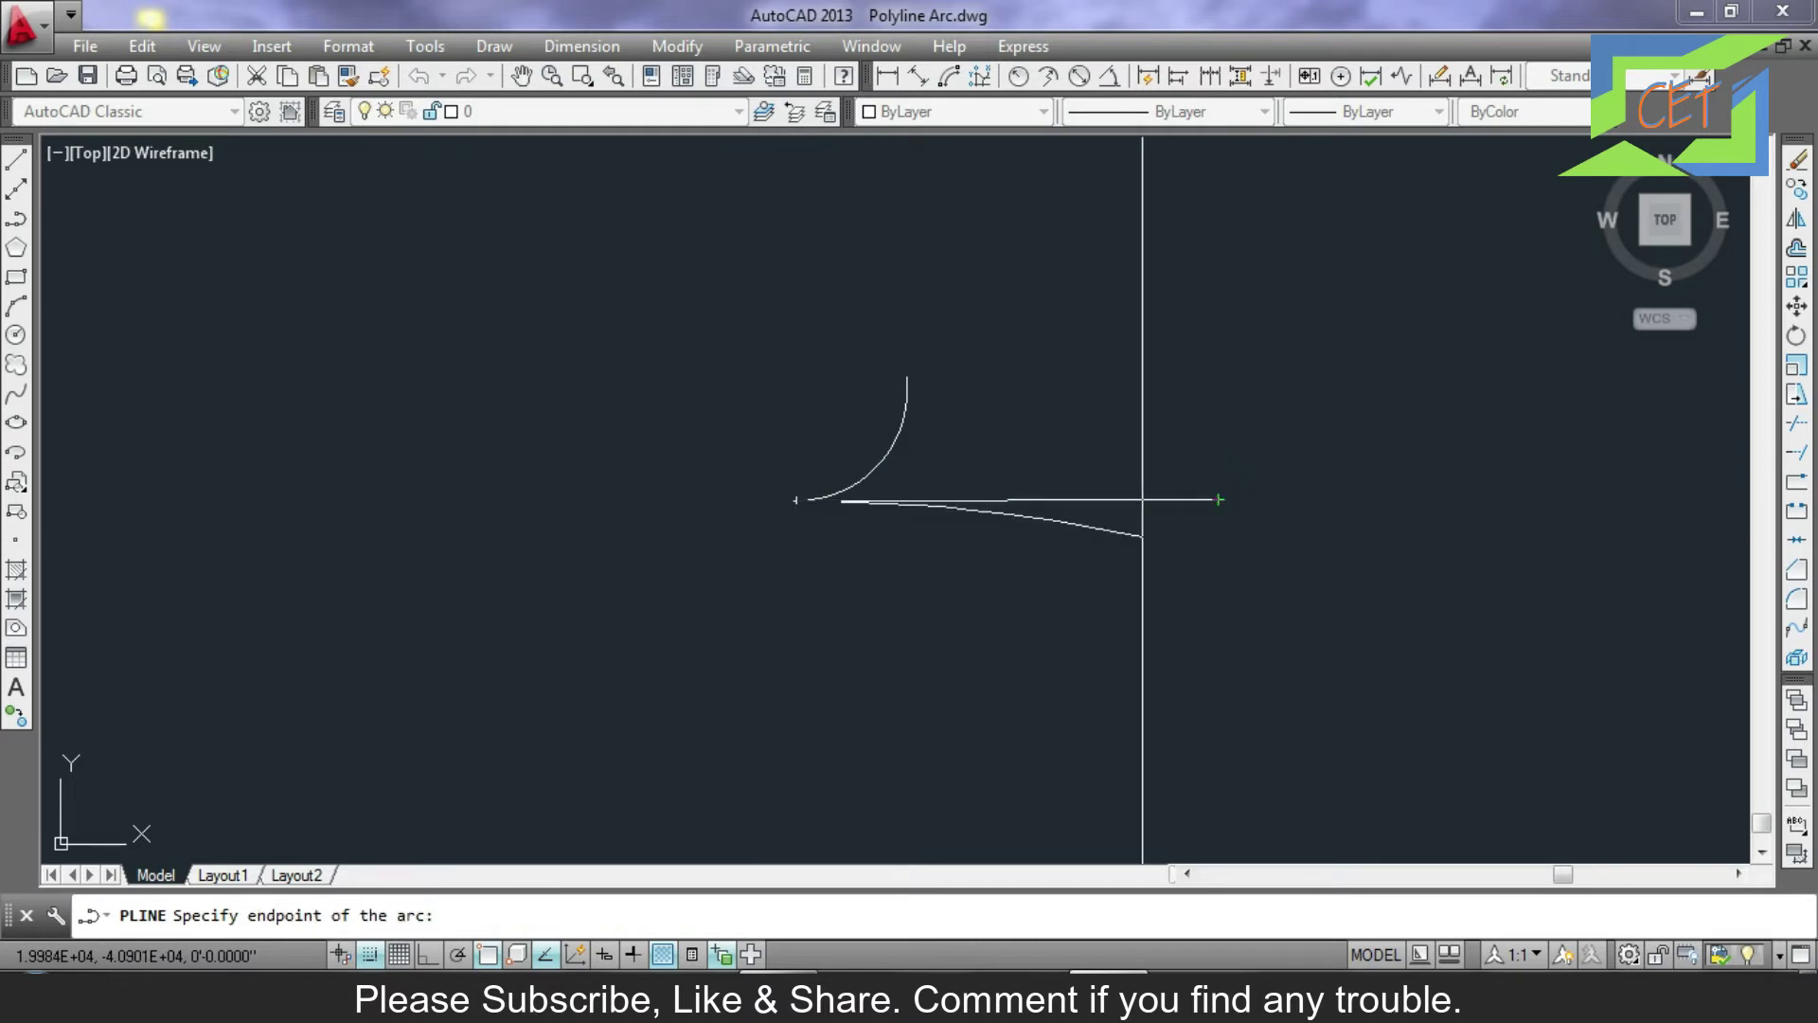
left_click(907, 377)
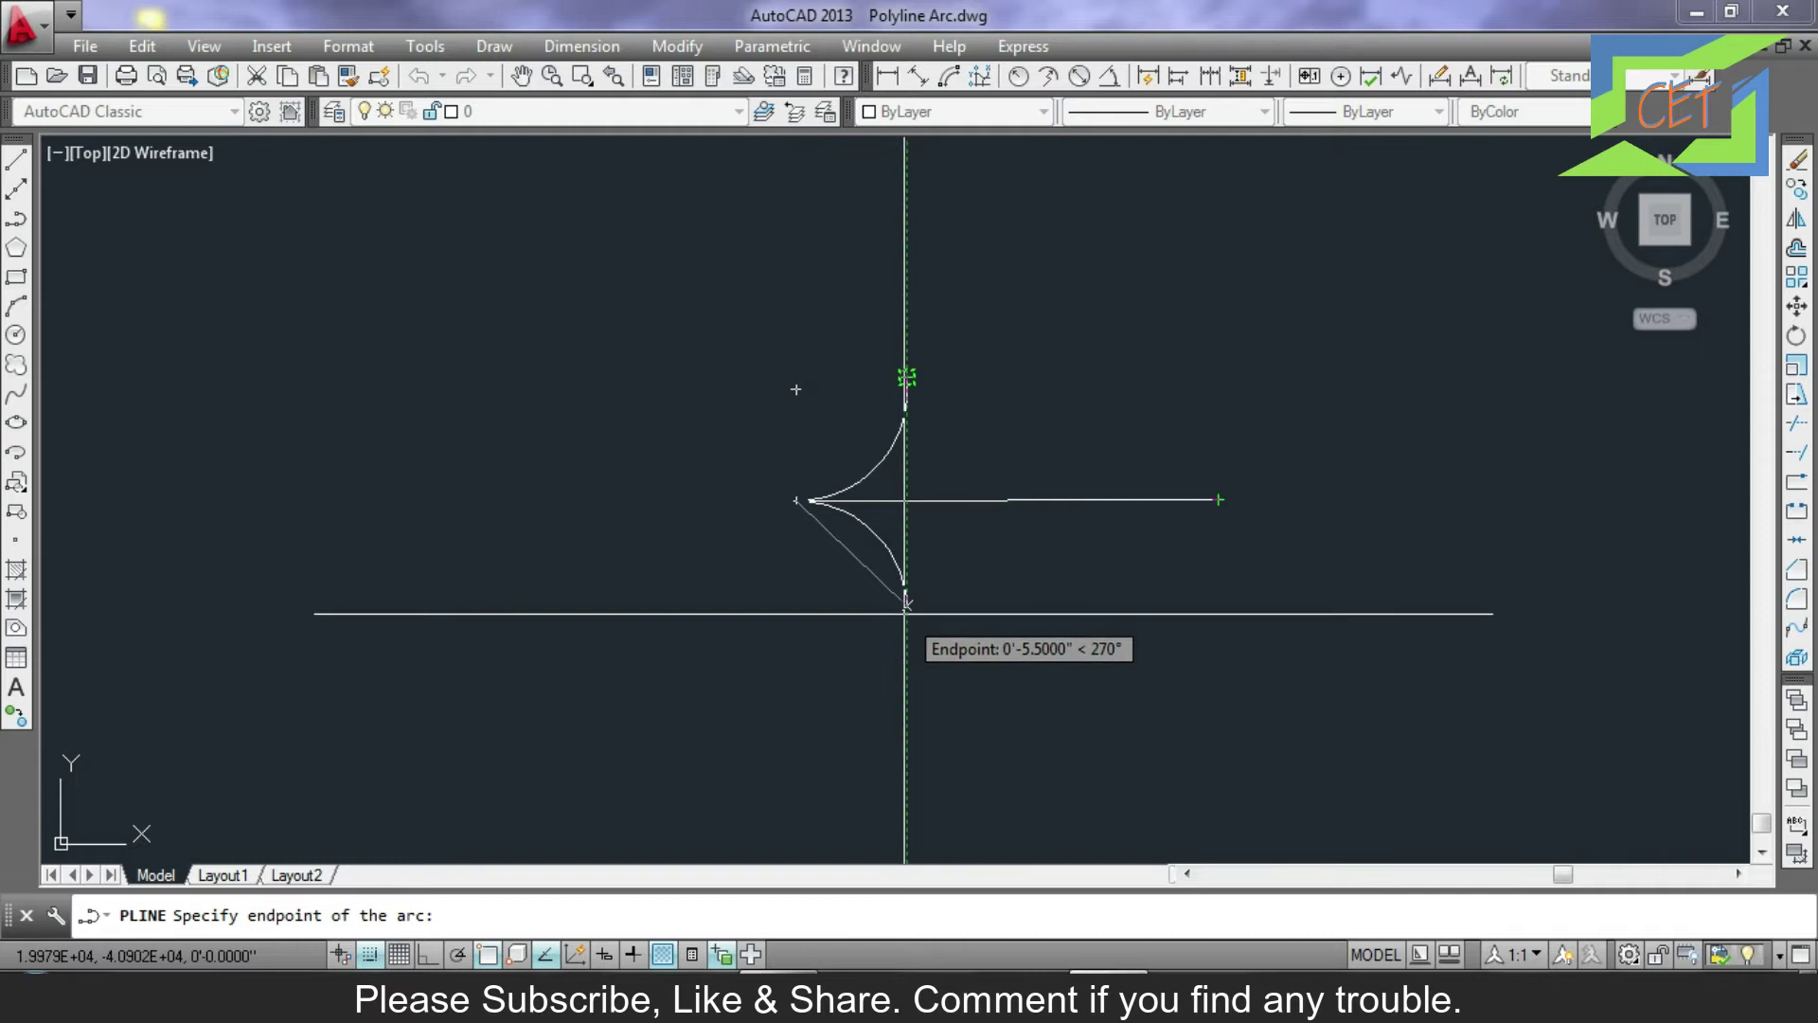
left_click(908, 606)
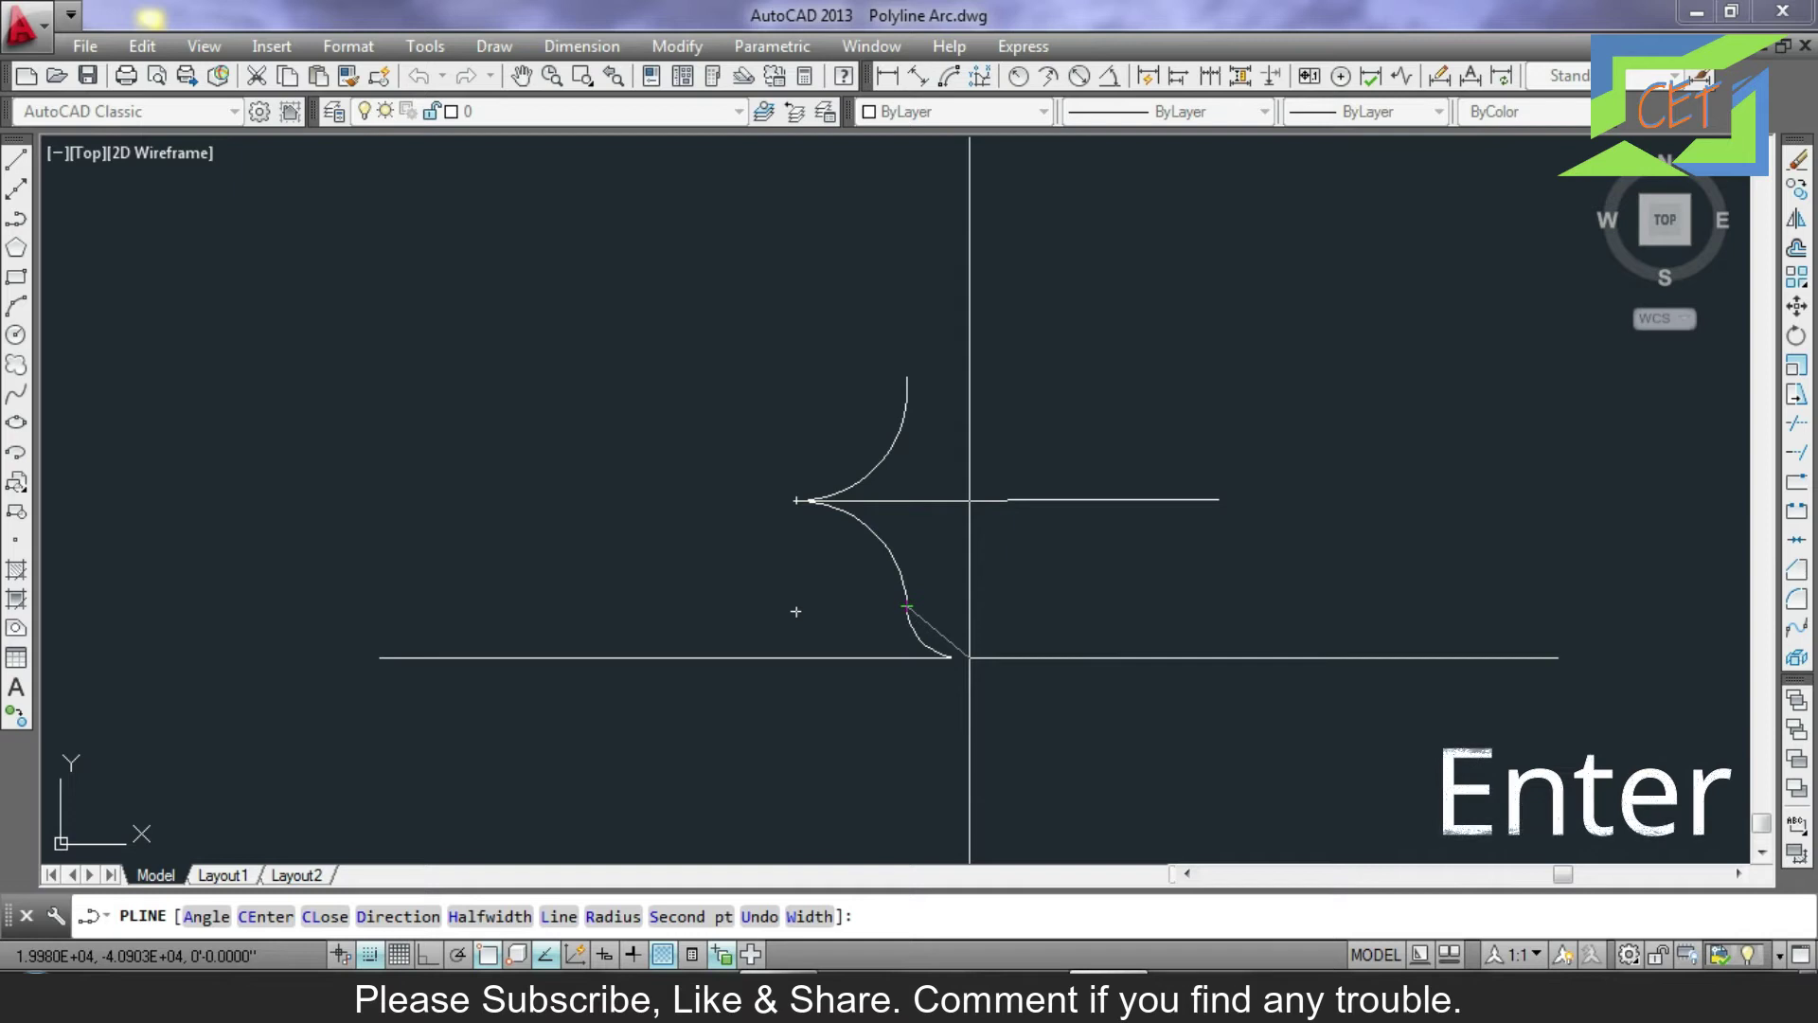
key("Return")
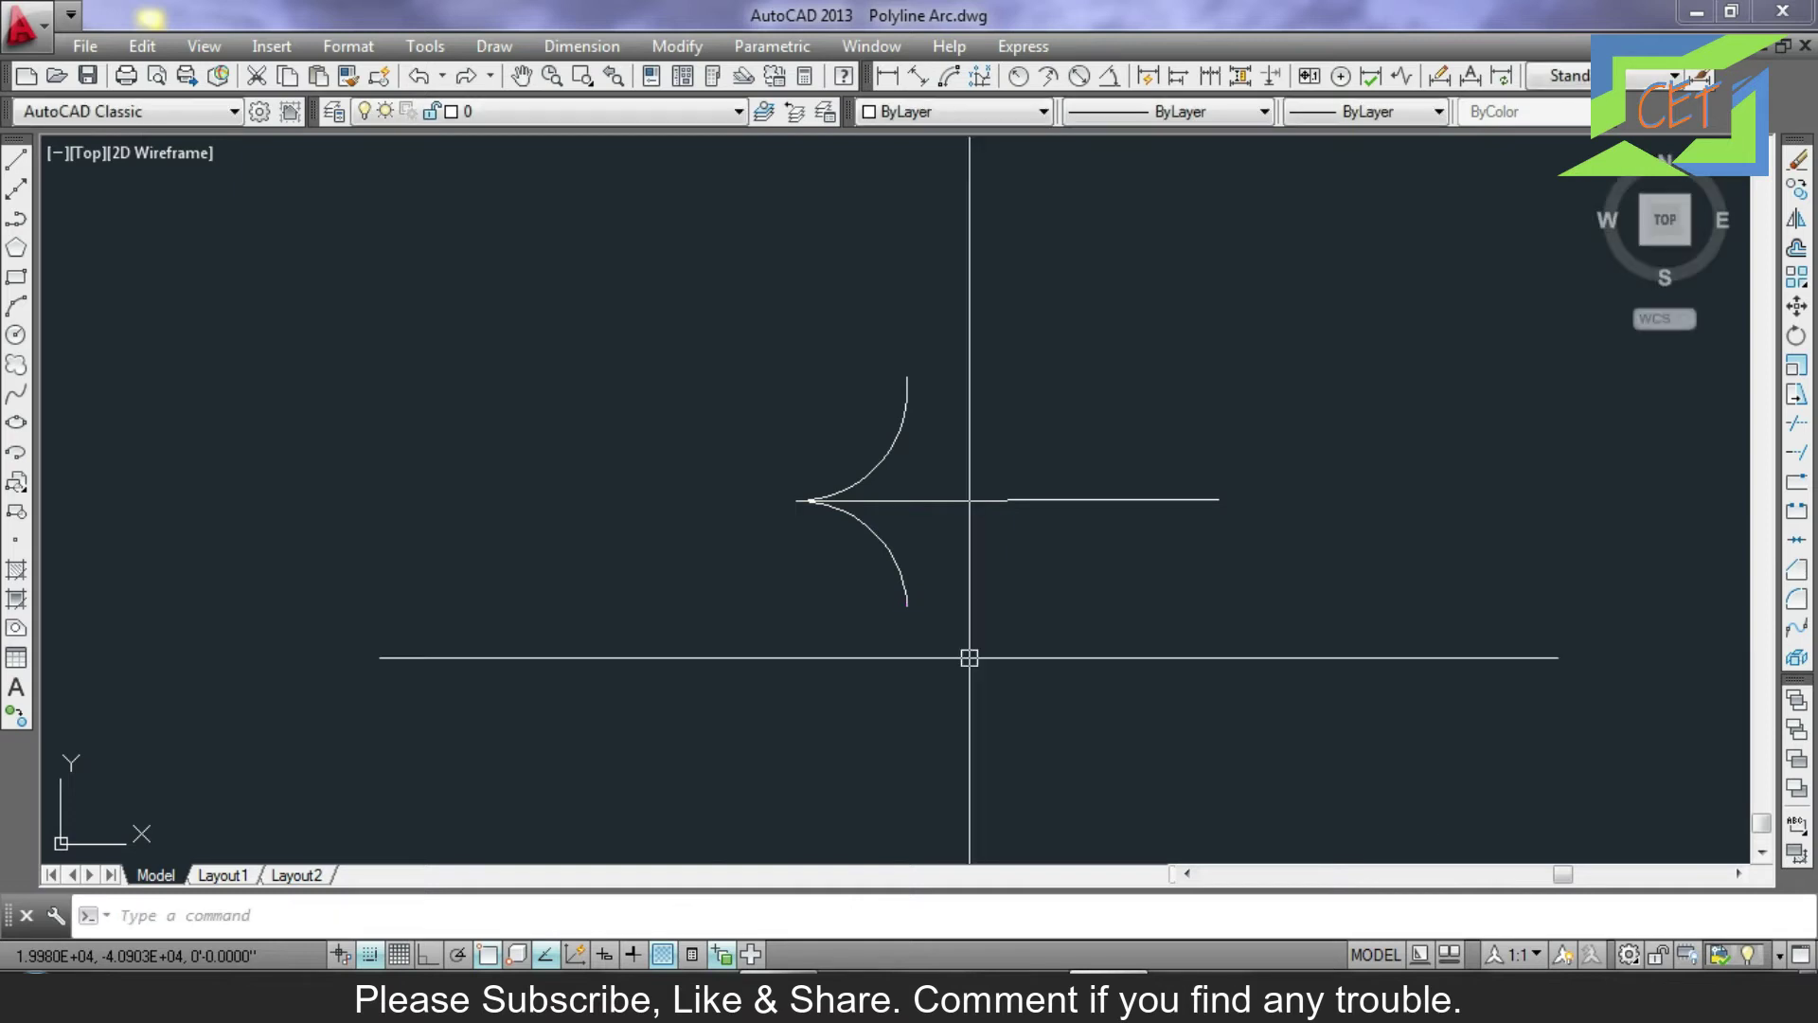
left_click(1377, 762)
Erase the arrow and start a new polyline in Arc mode at a picked point.
left_click(561, 311)
key("Delete")
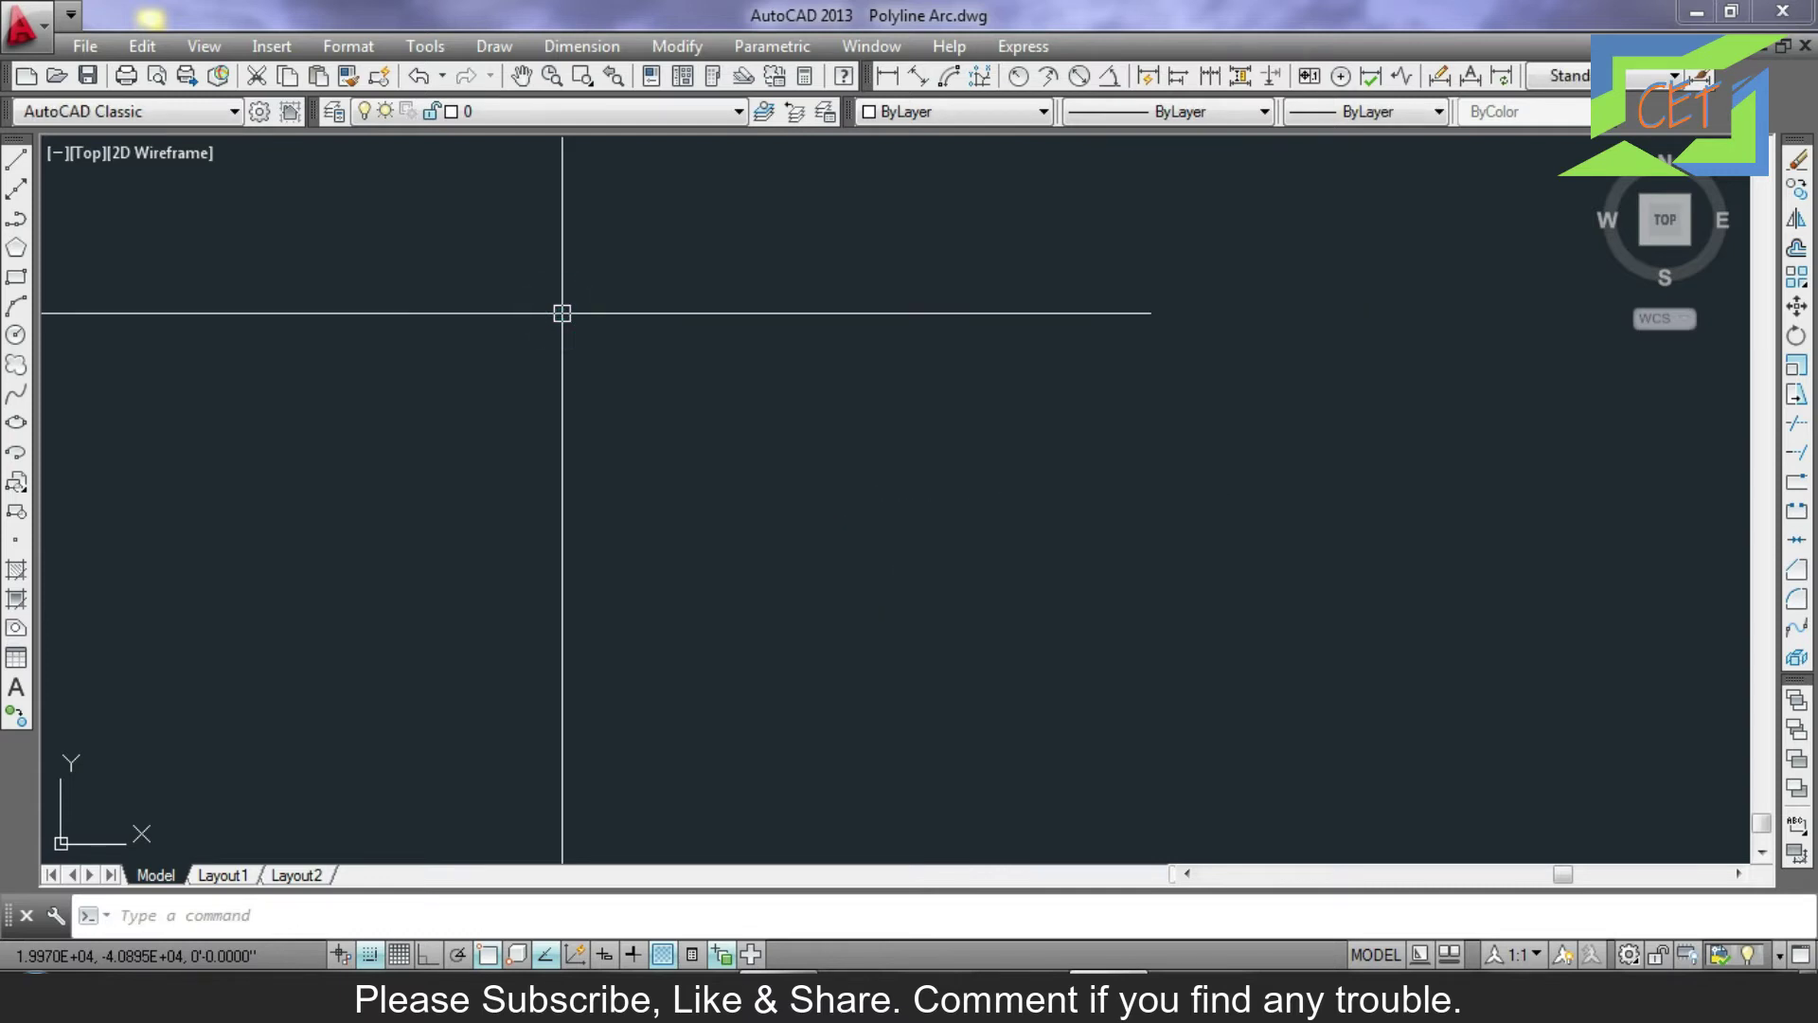
left_click(16, 219)
left_click(505, 502)
type("a")
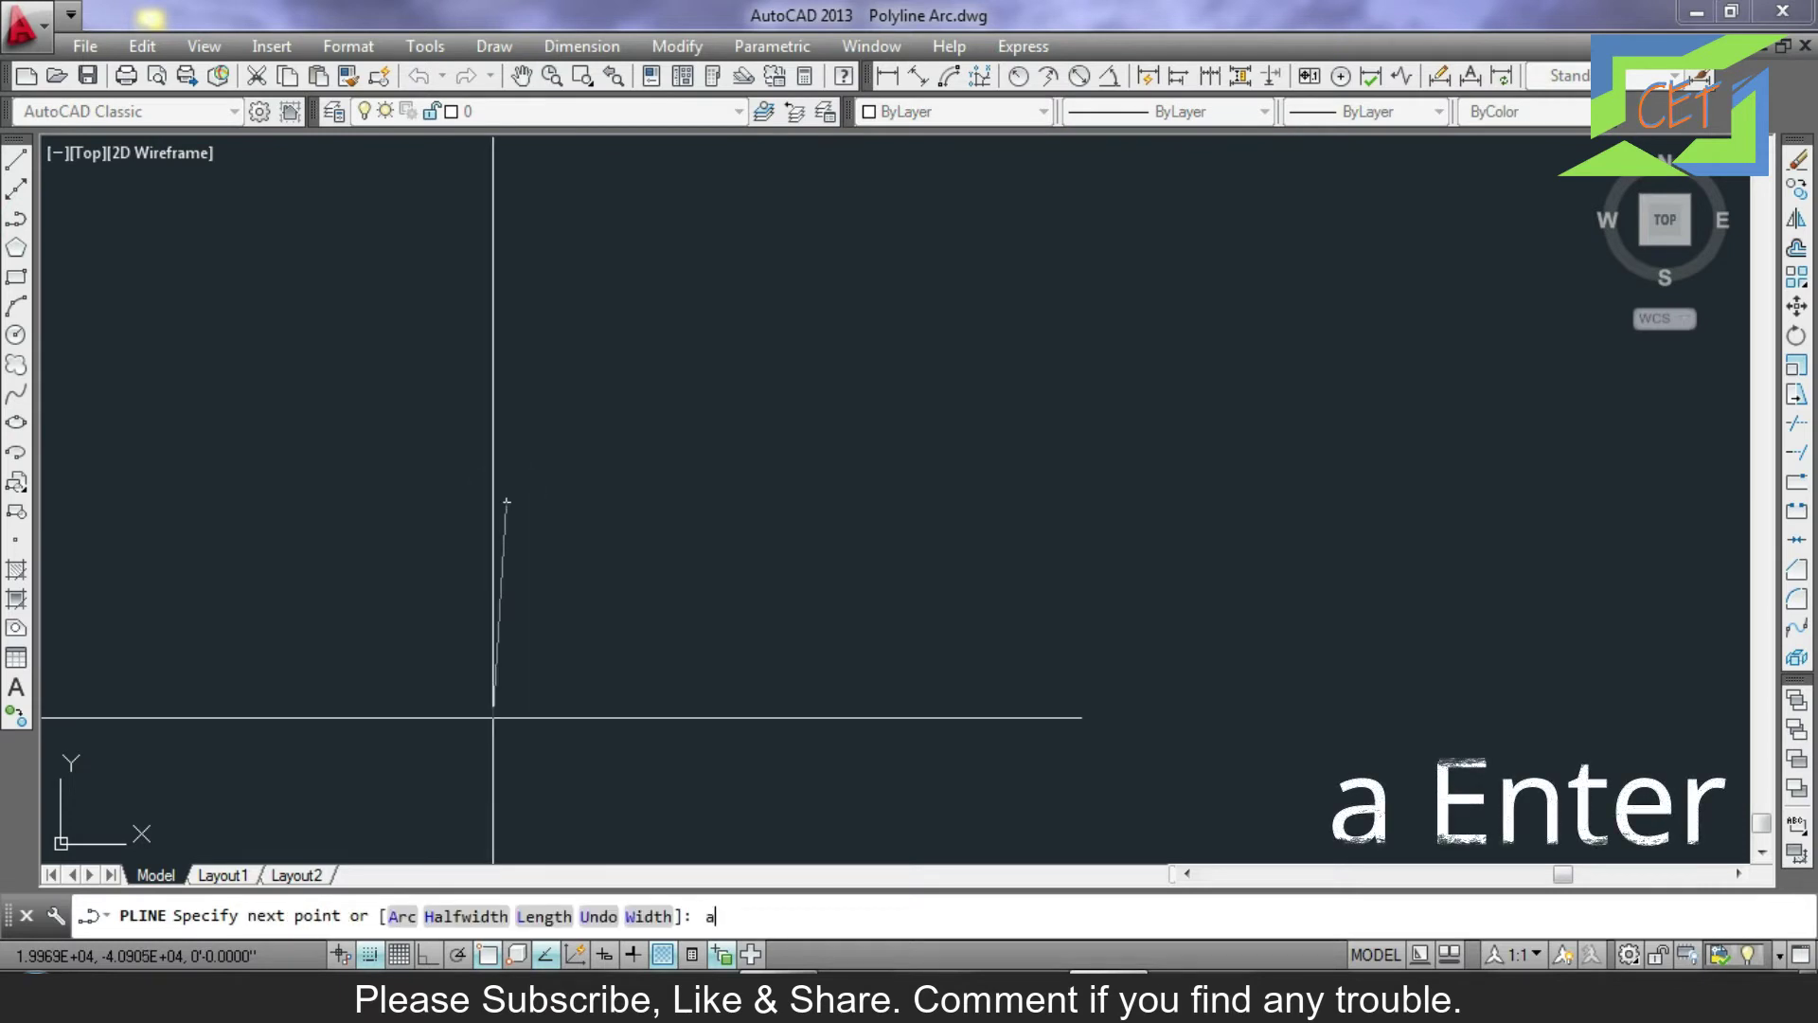
key("Return")
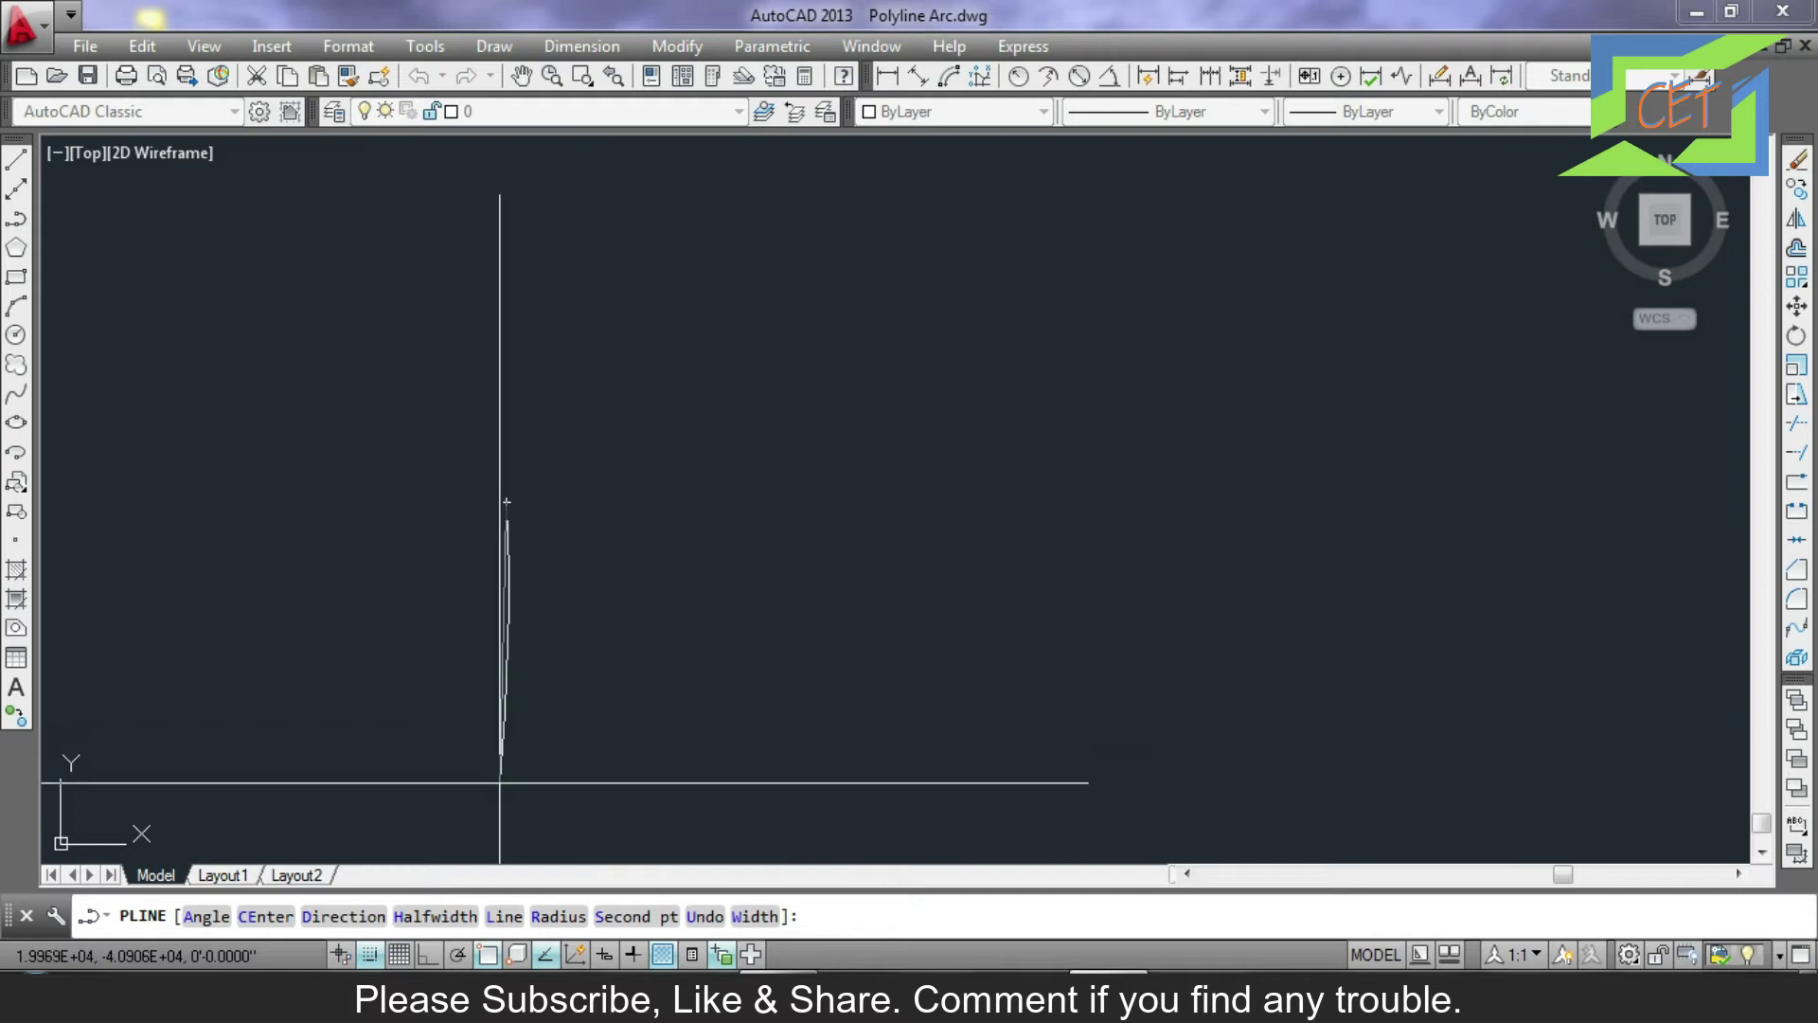
Draw the arc tapering from 0 to 4" half-width to a snapped endpoint, then delete it.
left_click(437, 915)
type("0")
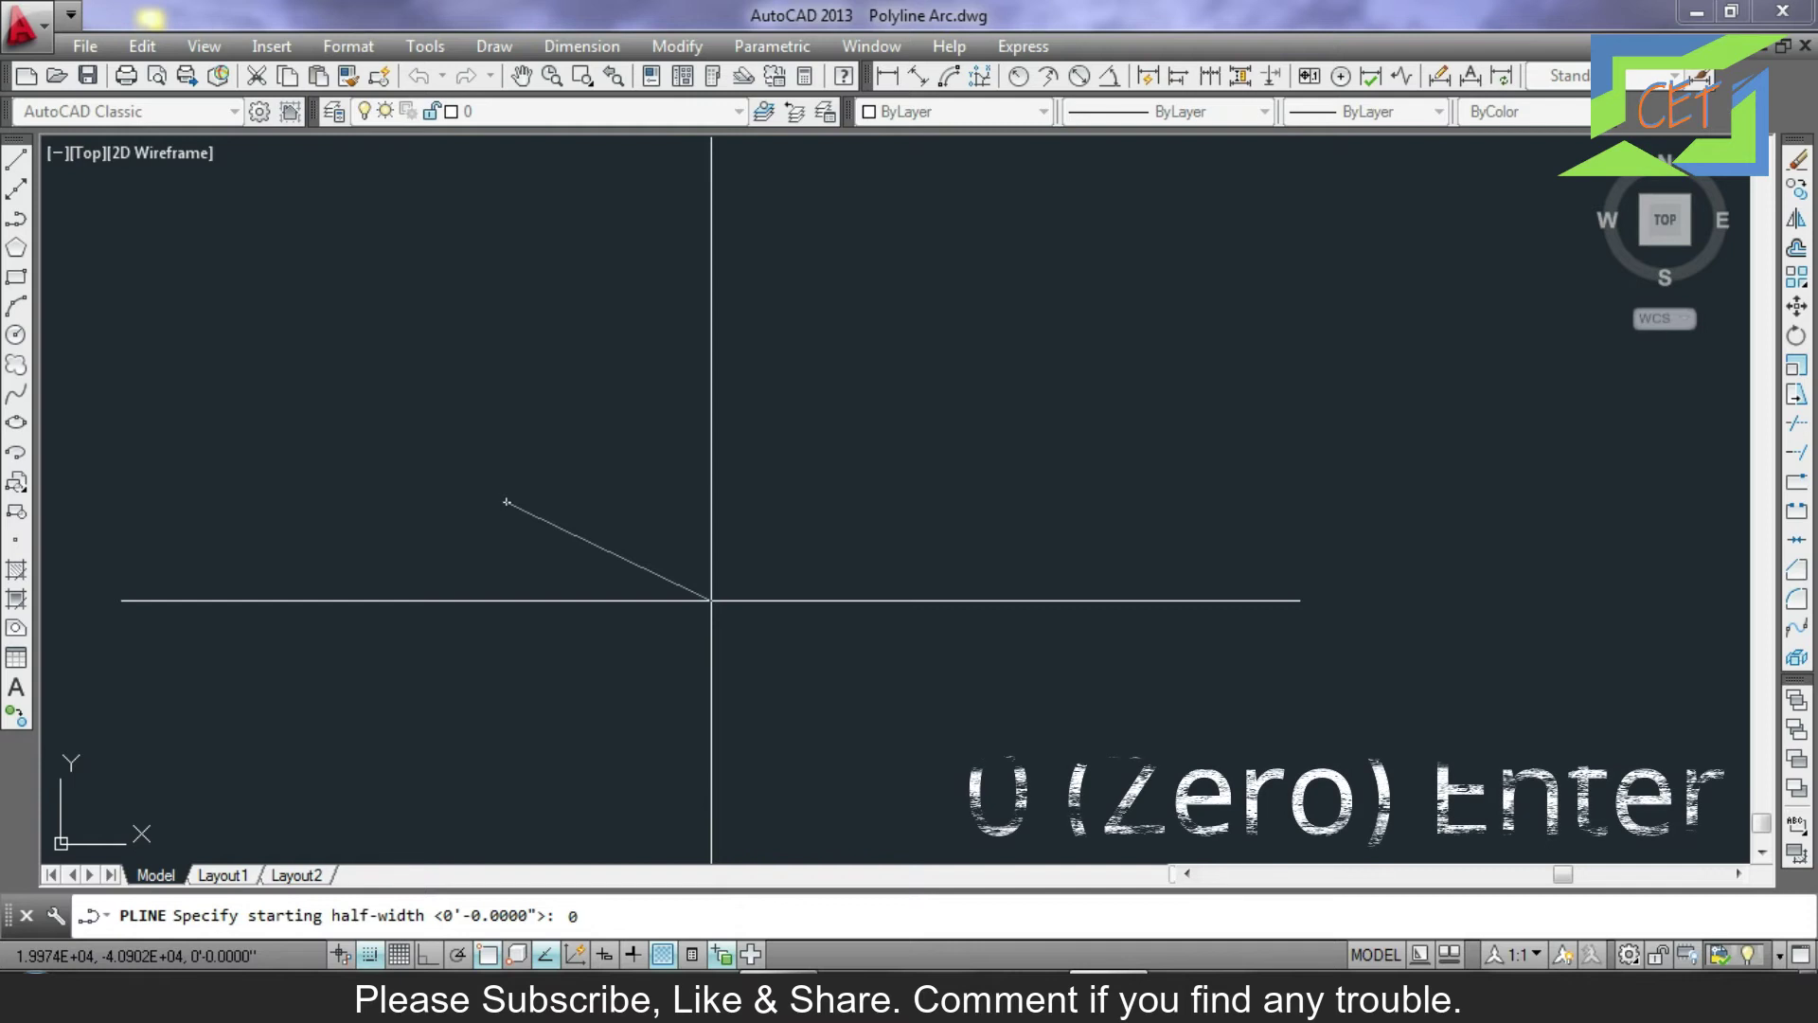
key("Return")
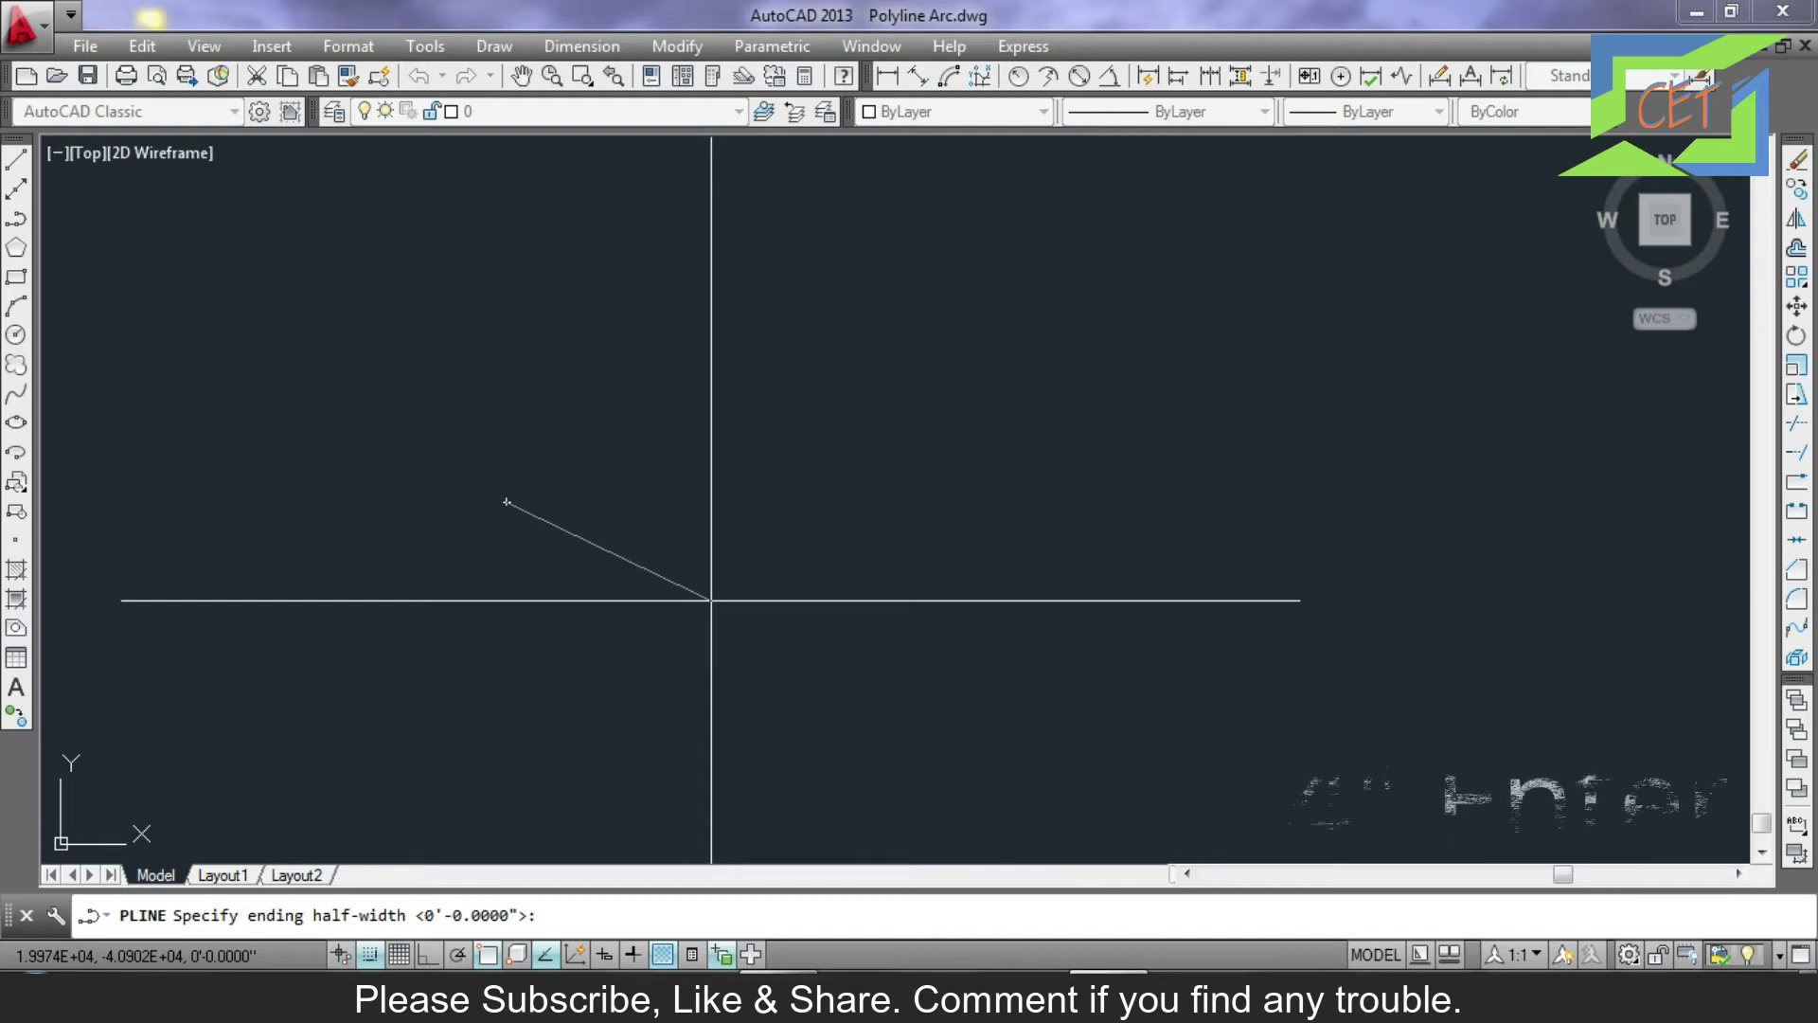
type("4")
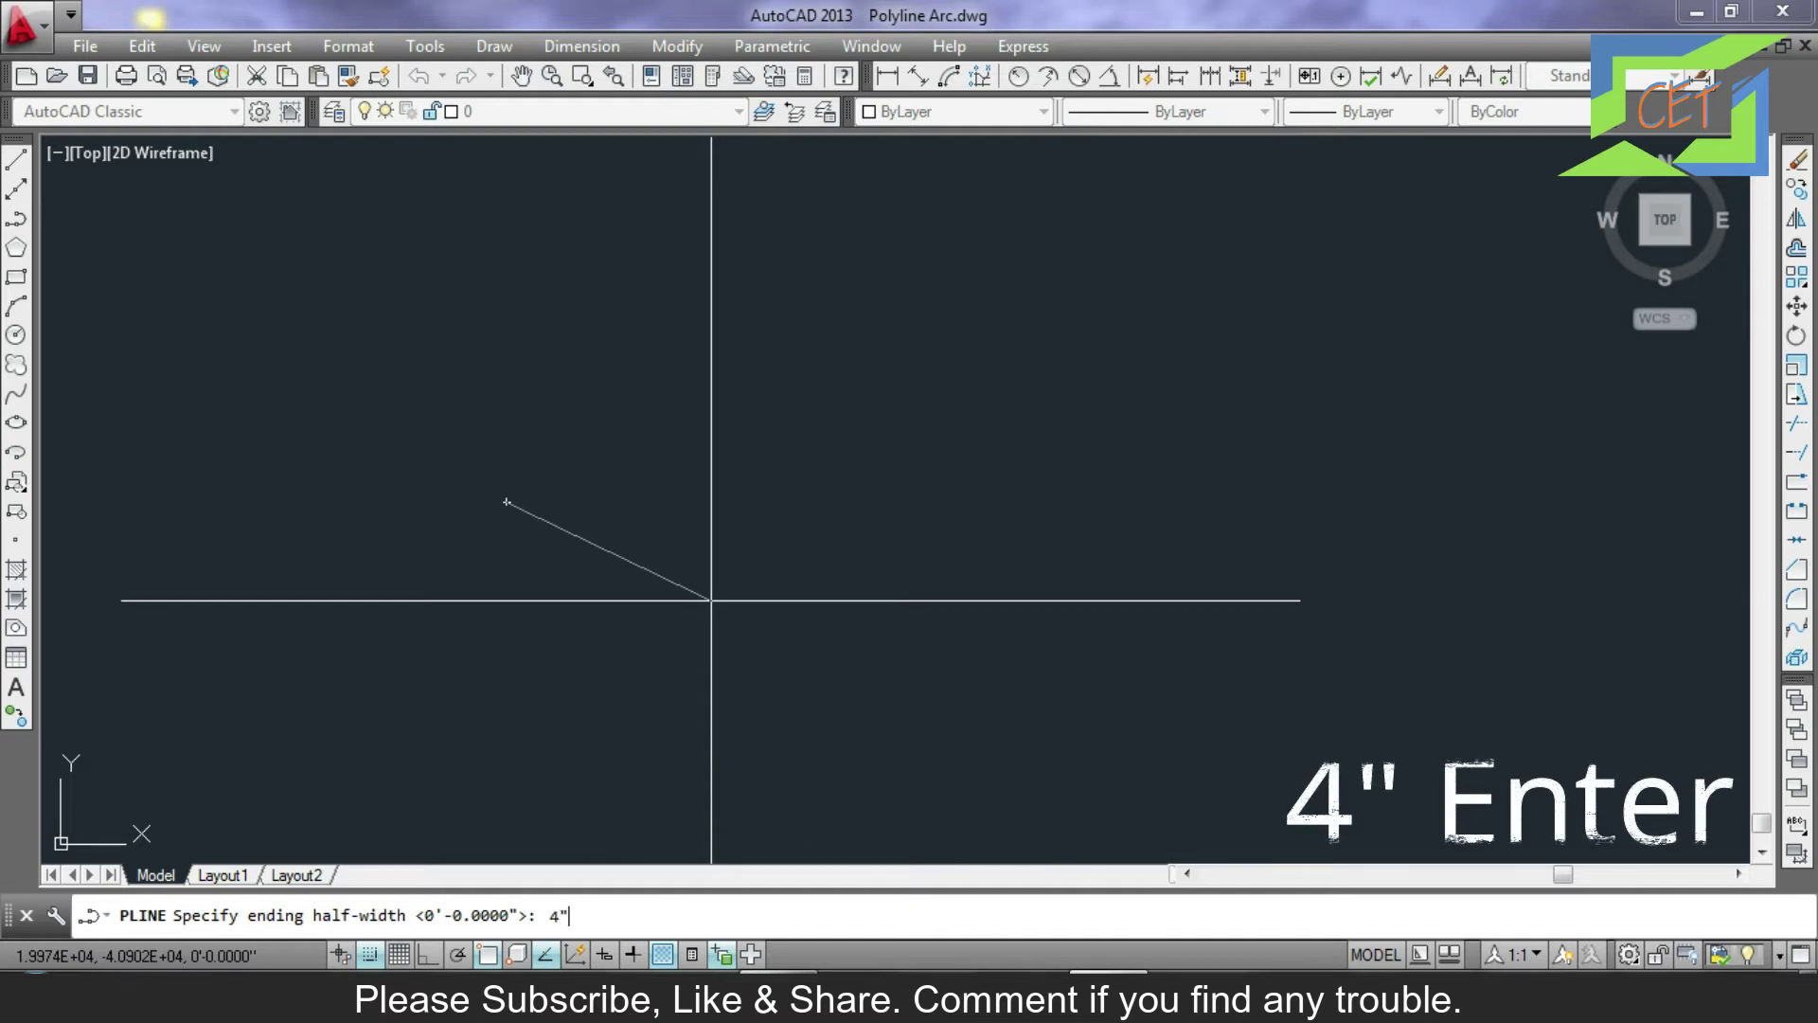
key("Return")
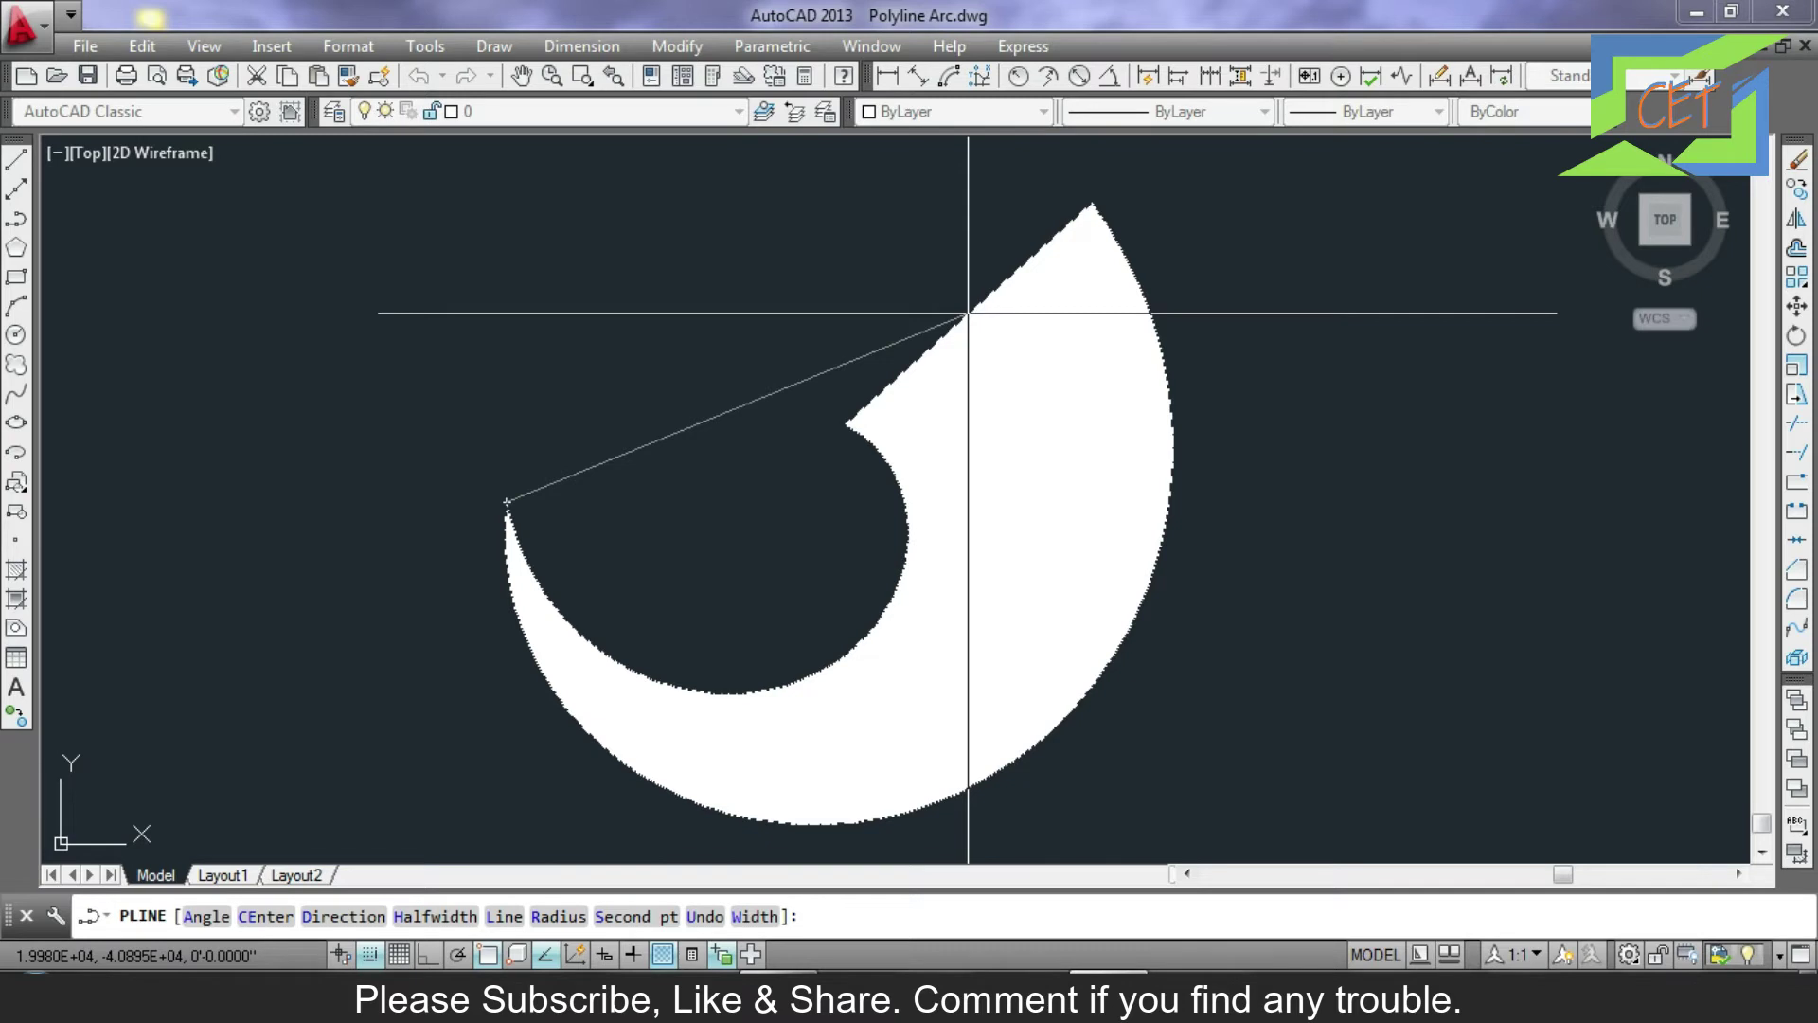
scroll(967, 312, "down", 3)
scroll(1033, 284, "up", 3)
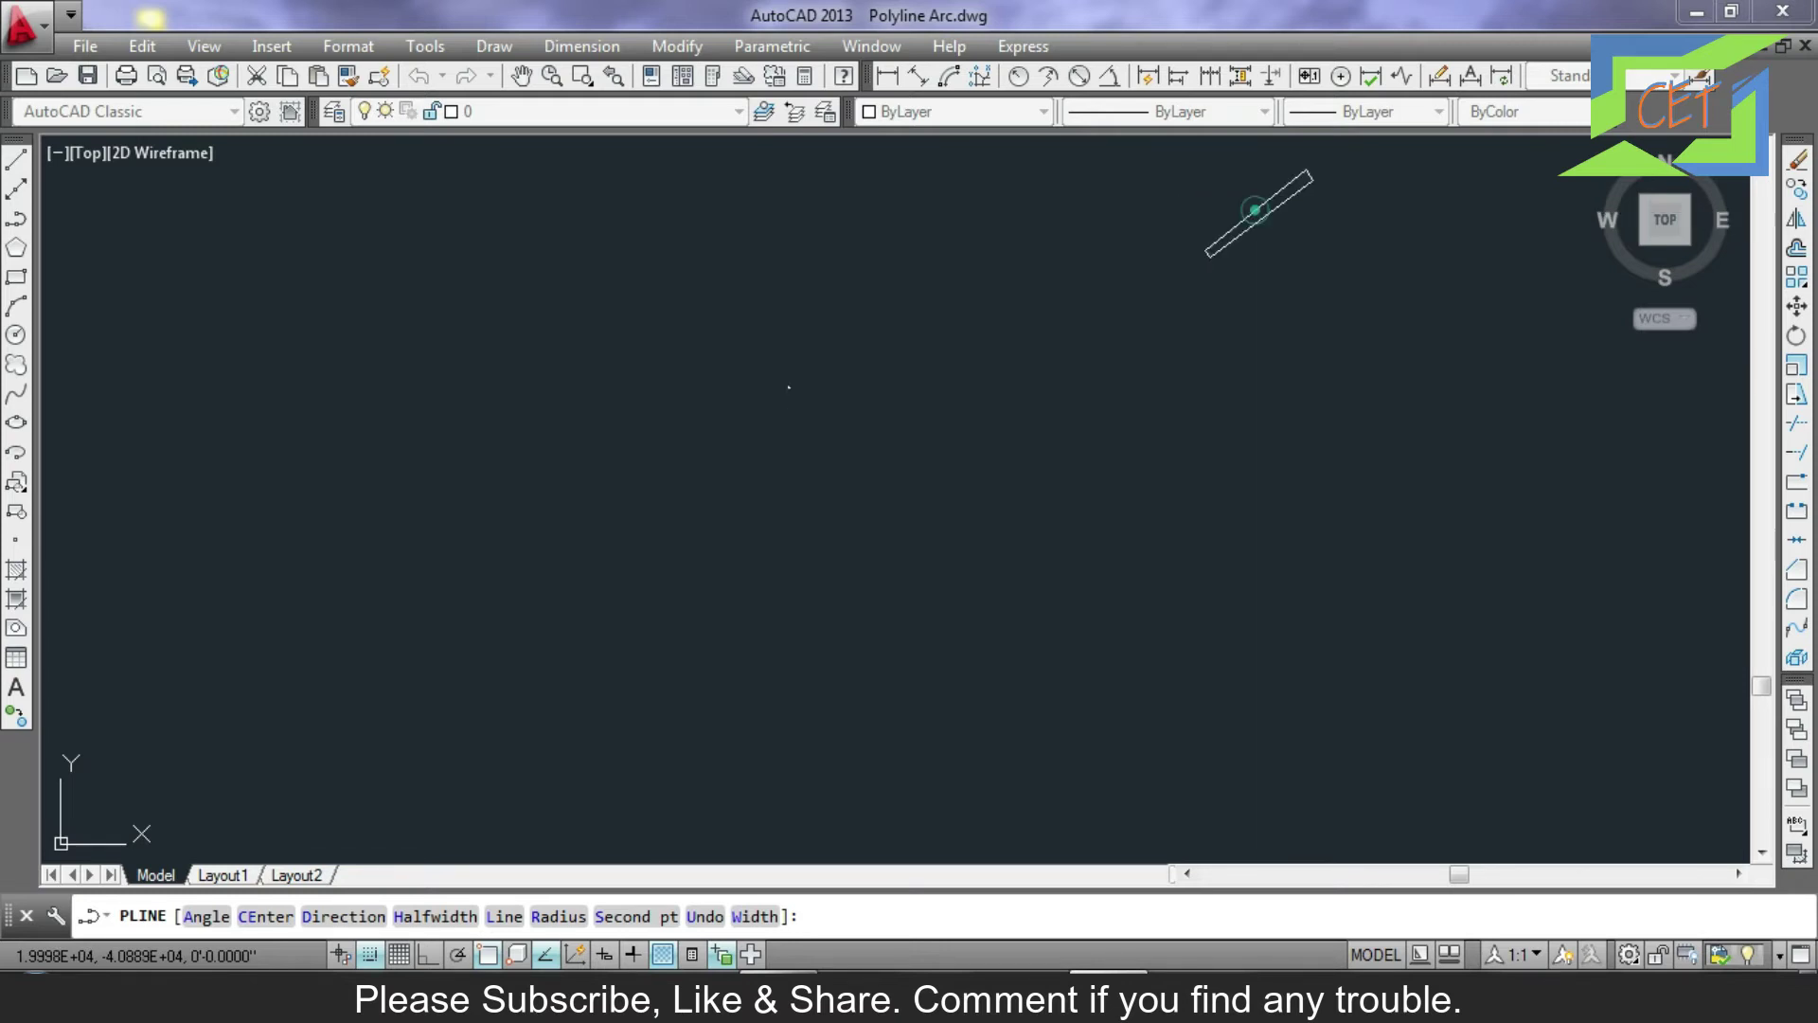
left_click(1255, 209)
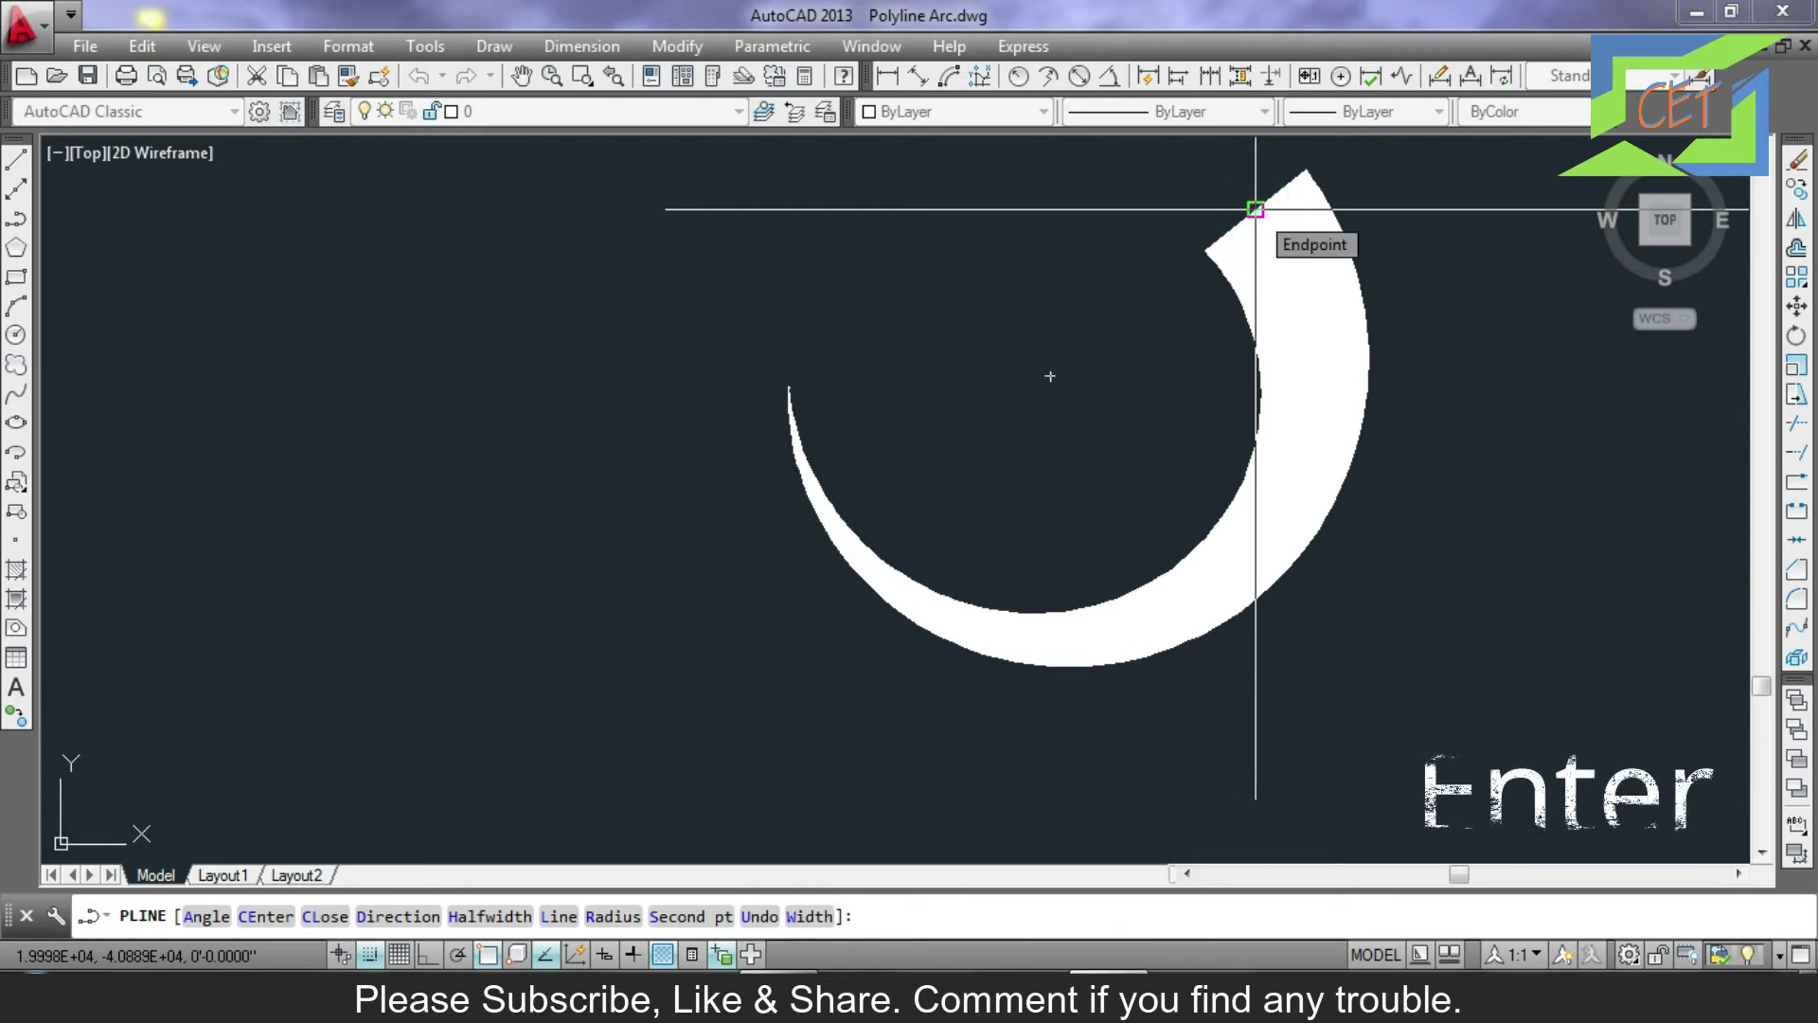
key("Return")
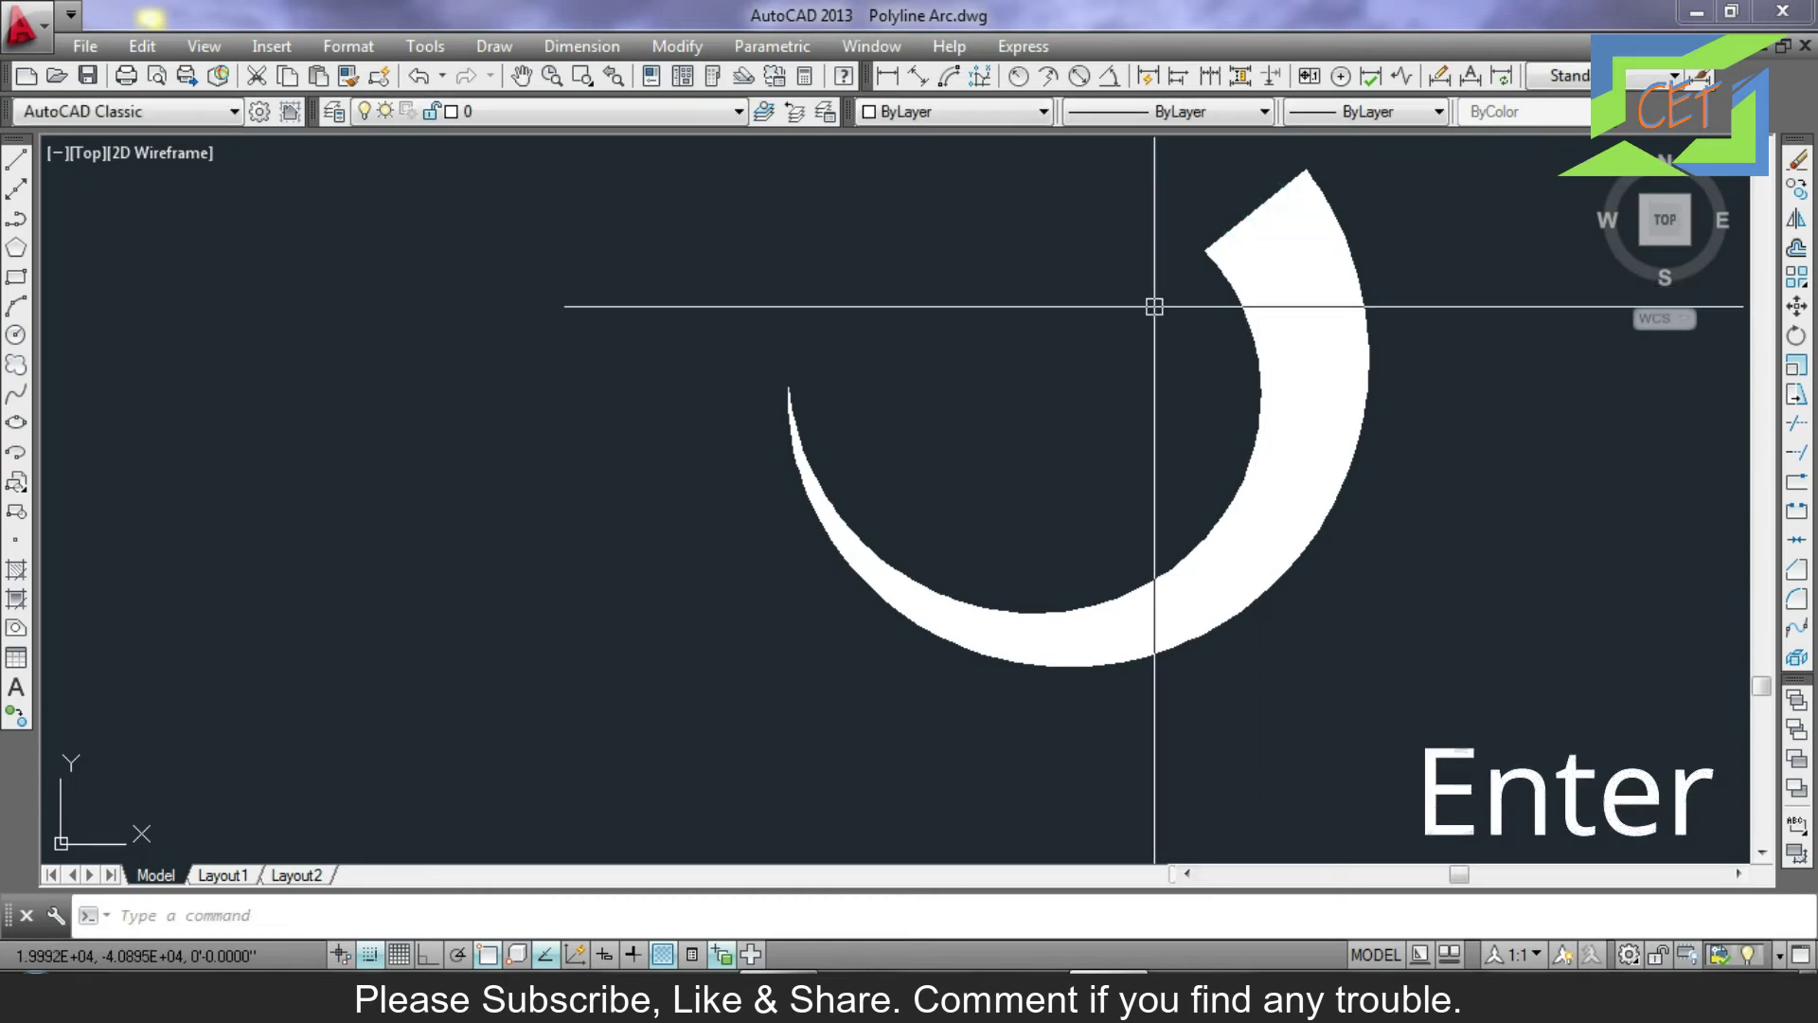
left_click(1293, 304)
key("Delete")
Start a polyline from Draw > Polyline at a picked point and switch to Arc mode.
left_click(494, 45)
left_click(530, 239)
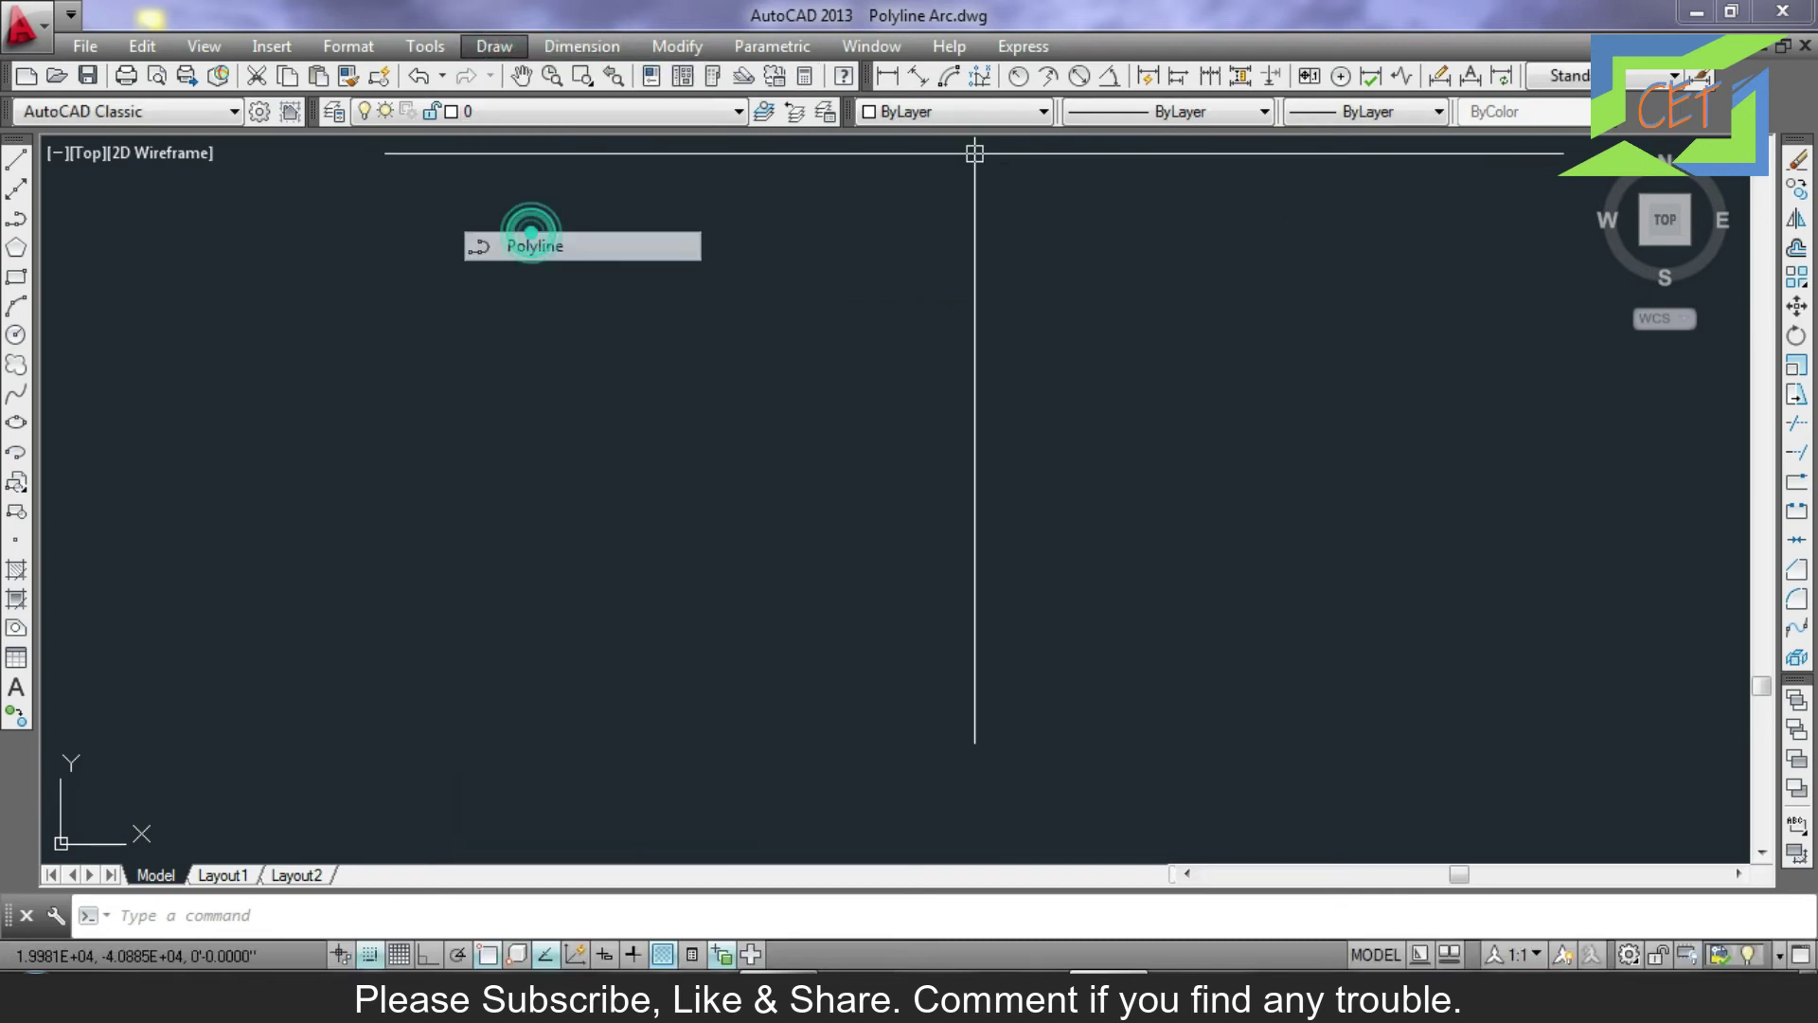
left_click(579, 541)
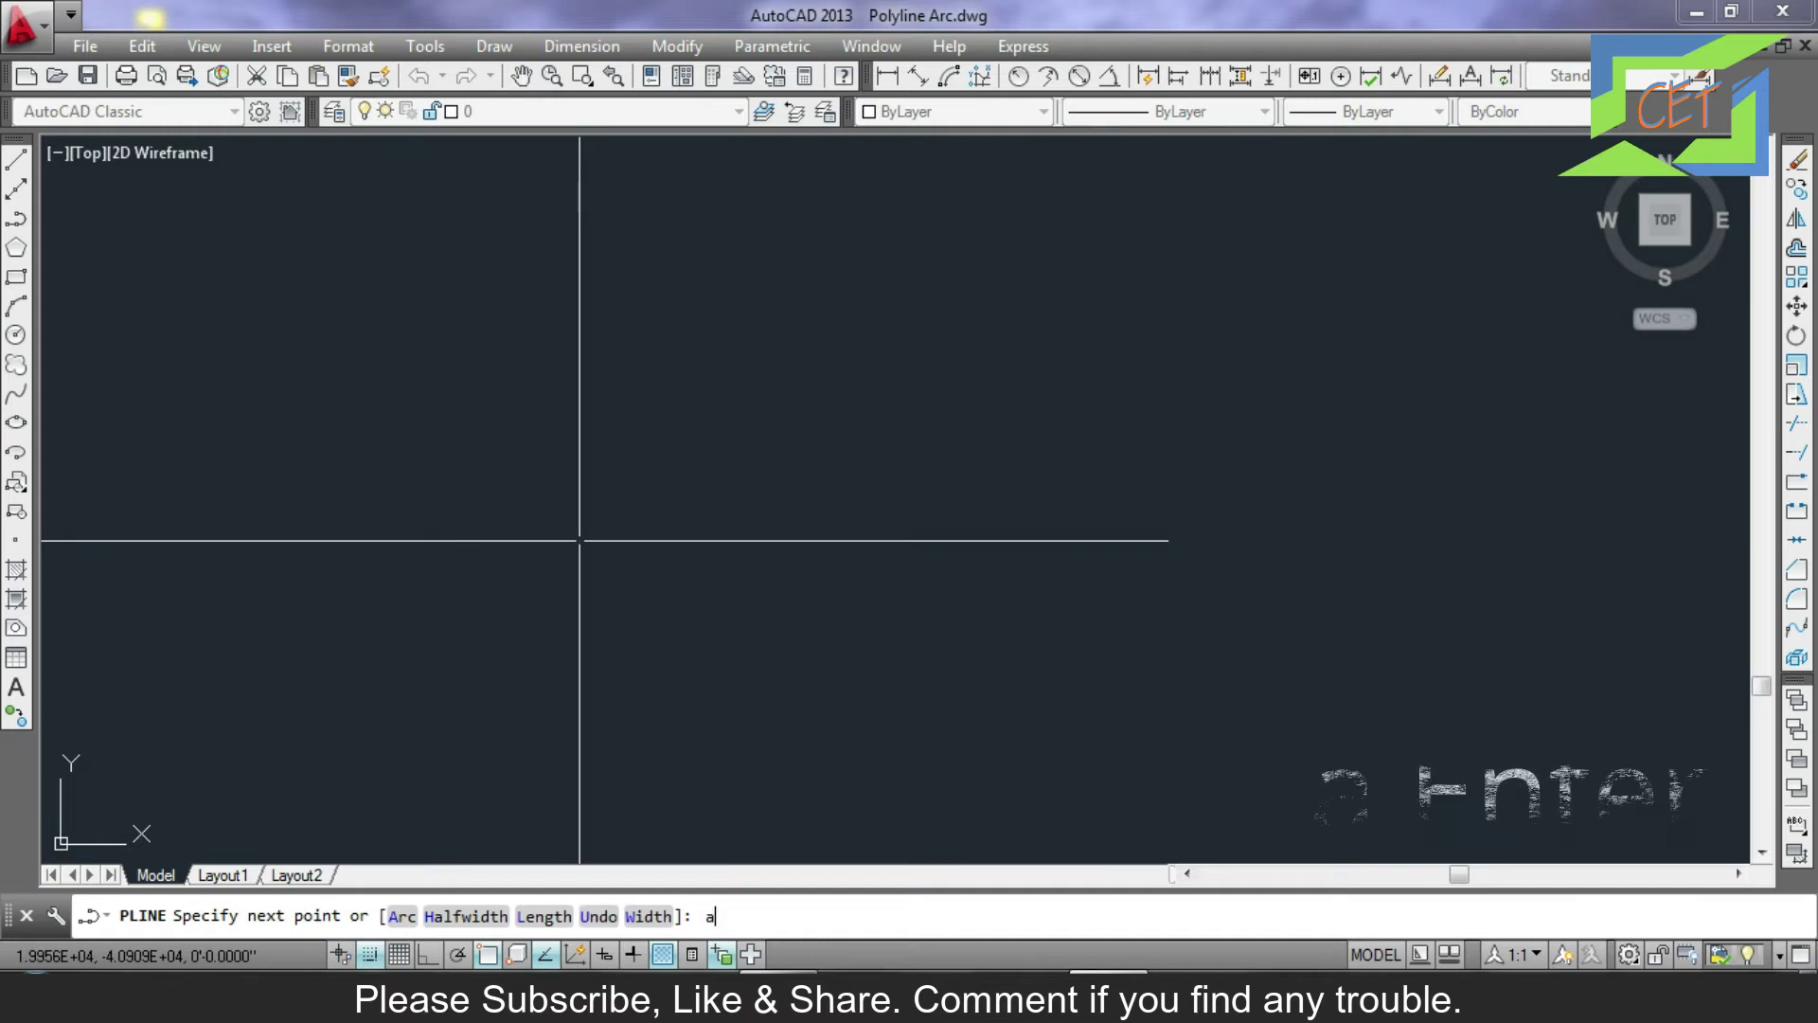
type("a")
key("Return")
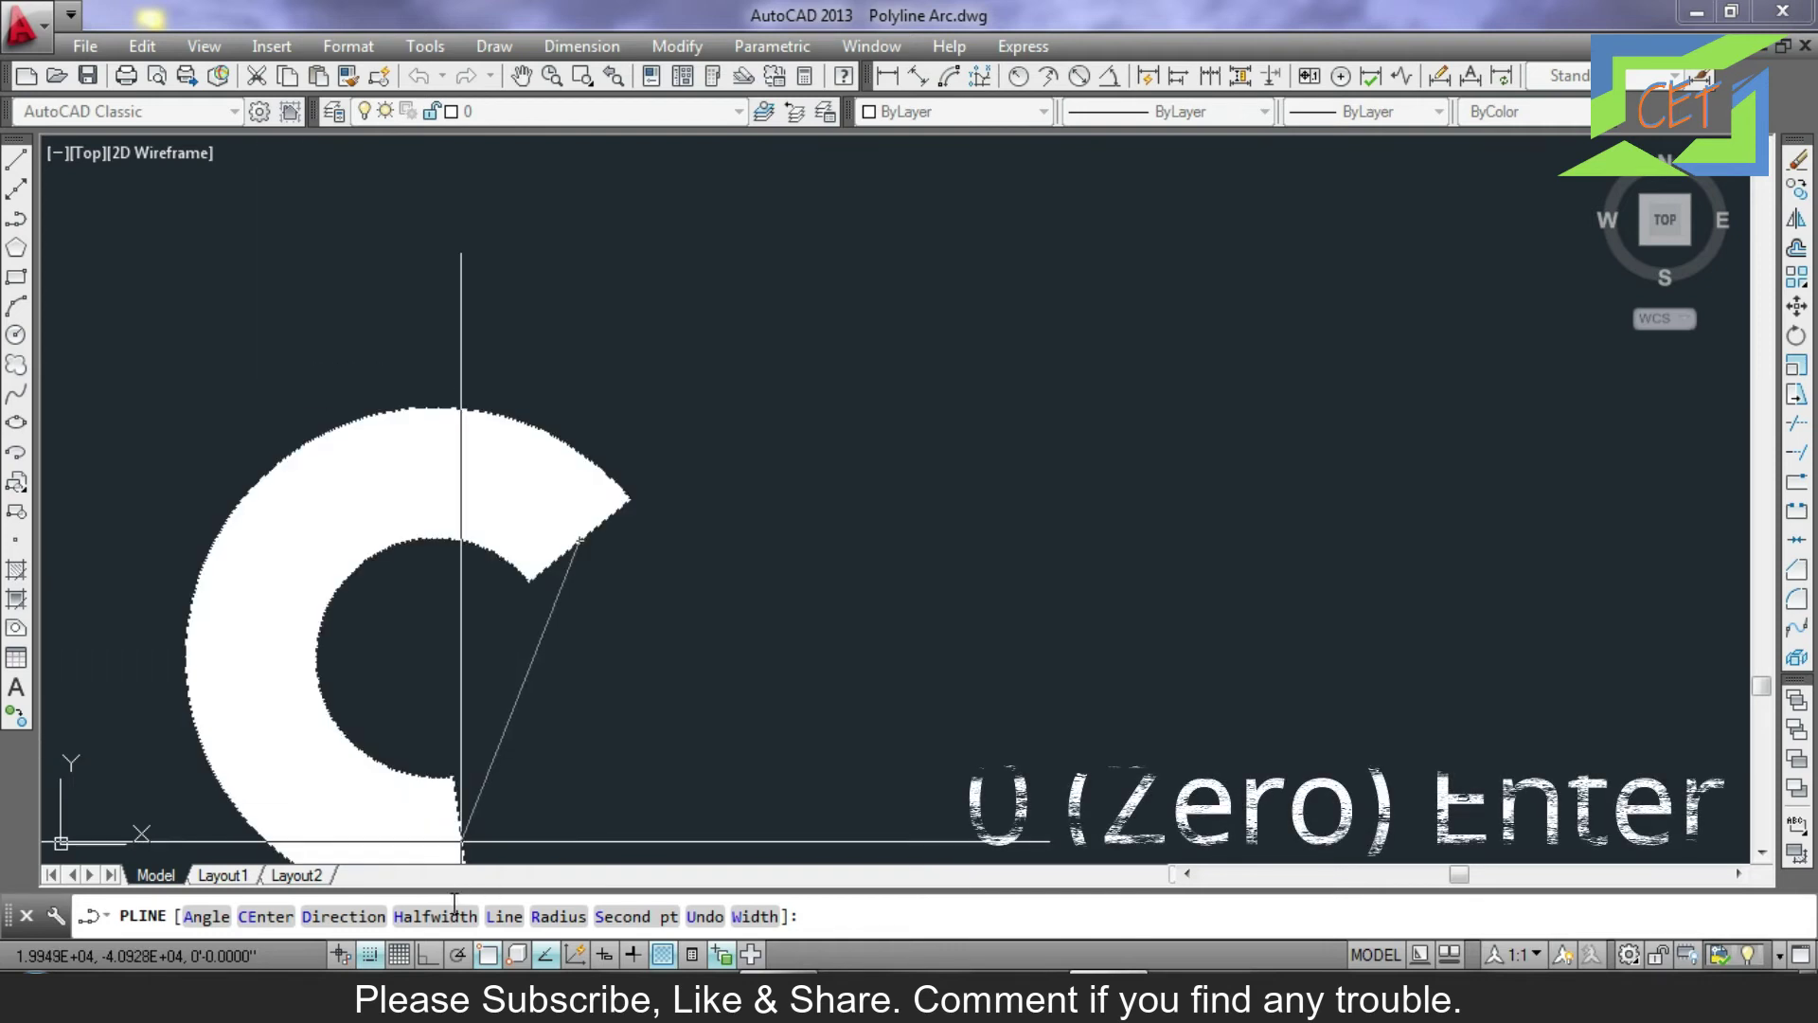
Set half-width 0 to 0 and draw two joined tangent arcs.
left_click(443, 915)
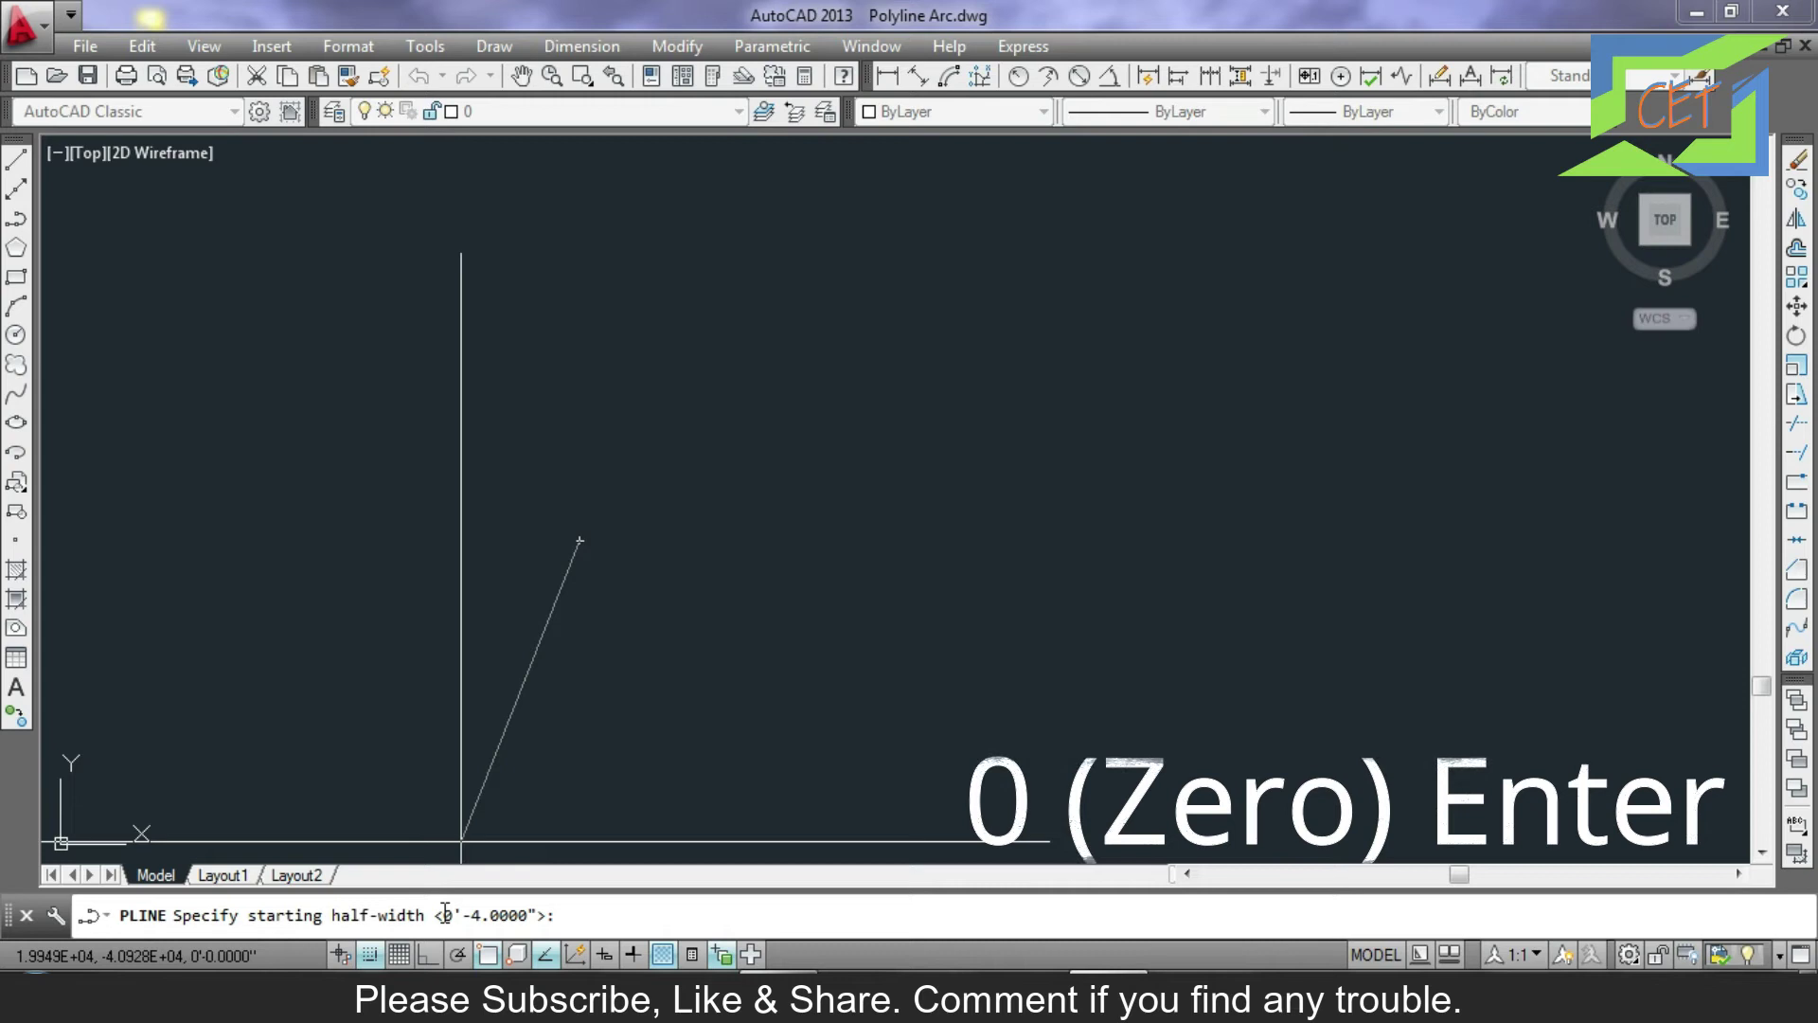
type("0")
key("Return")
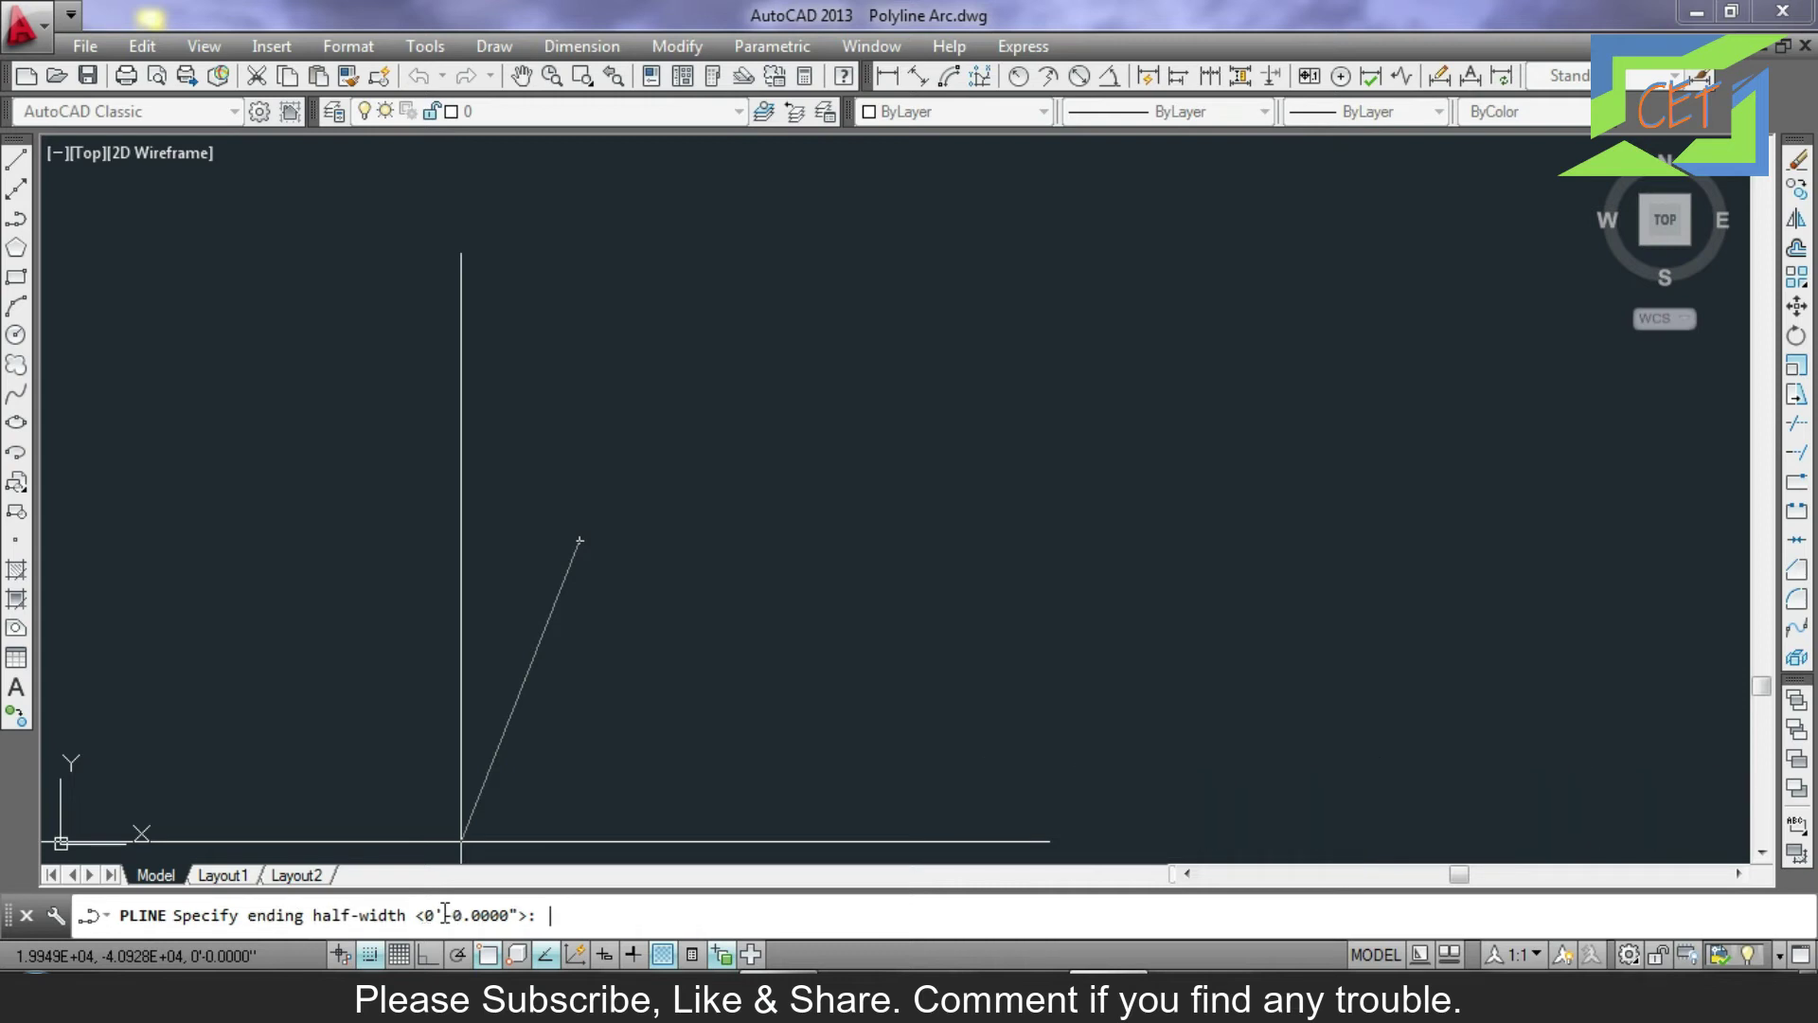
type("0")
key("Return")
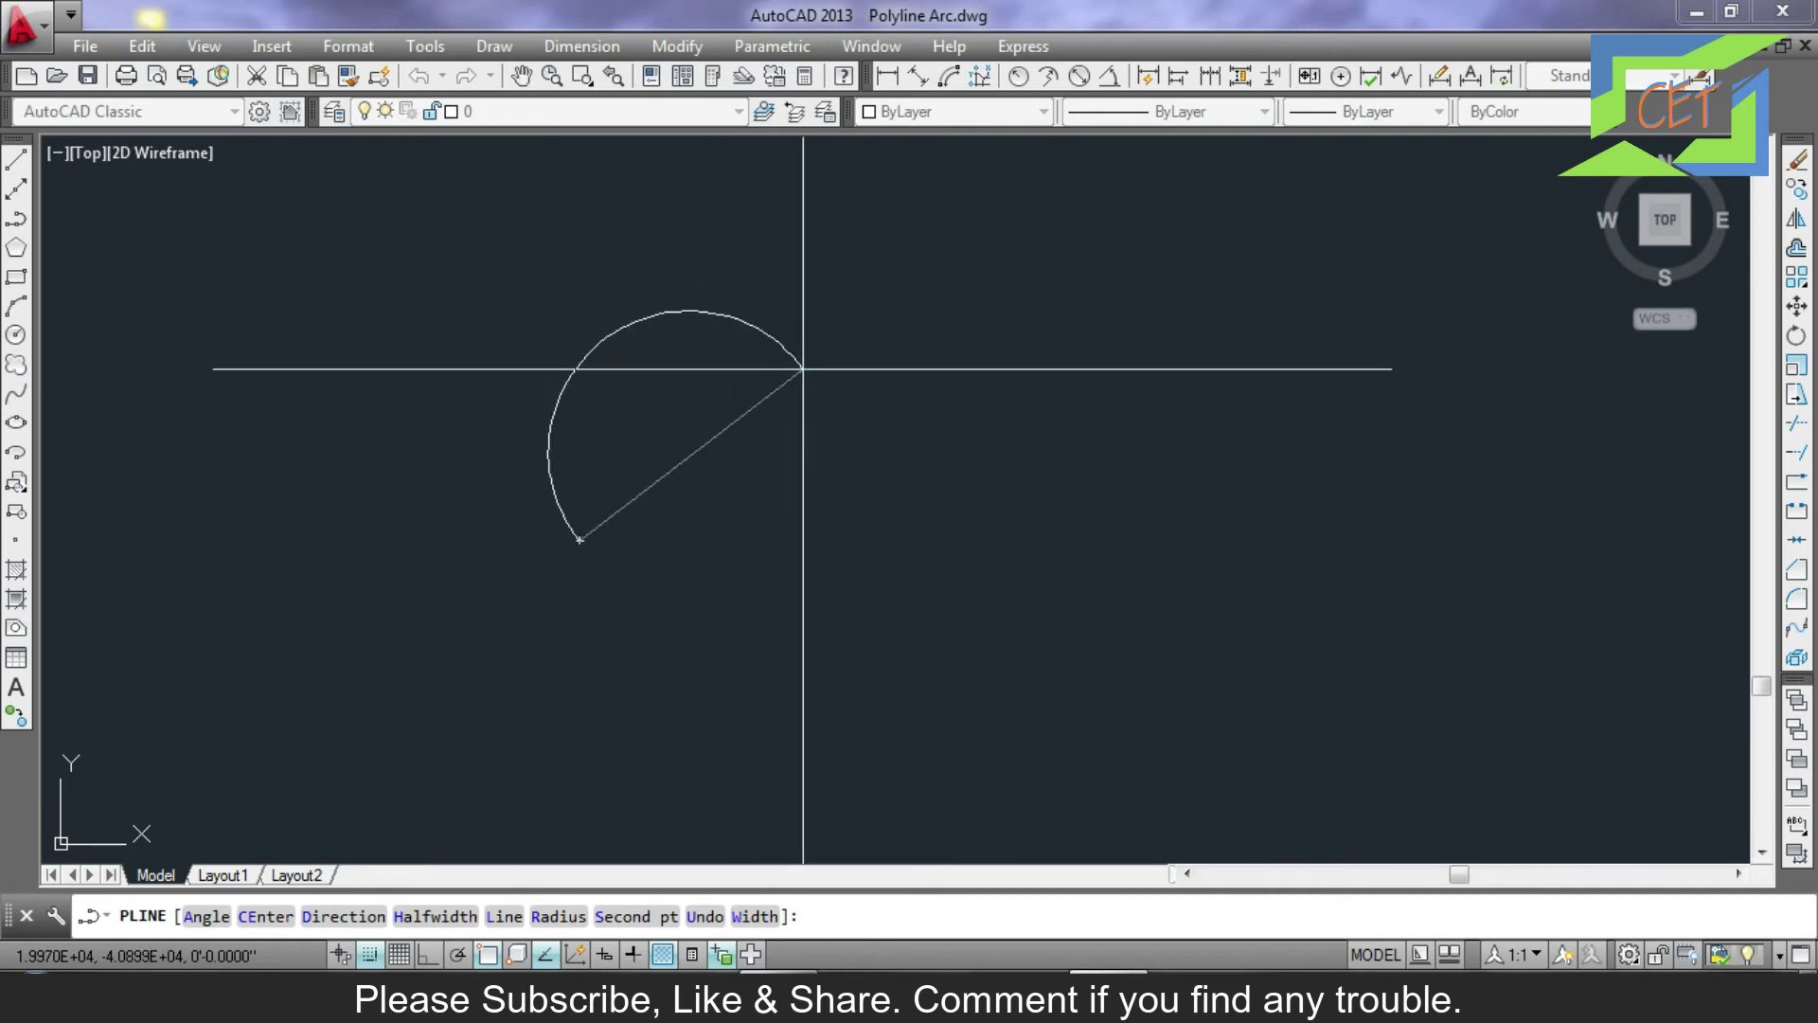
left_click(802, 363)
left_click(991, 560)
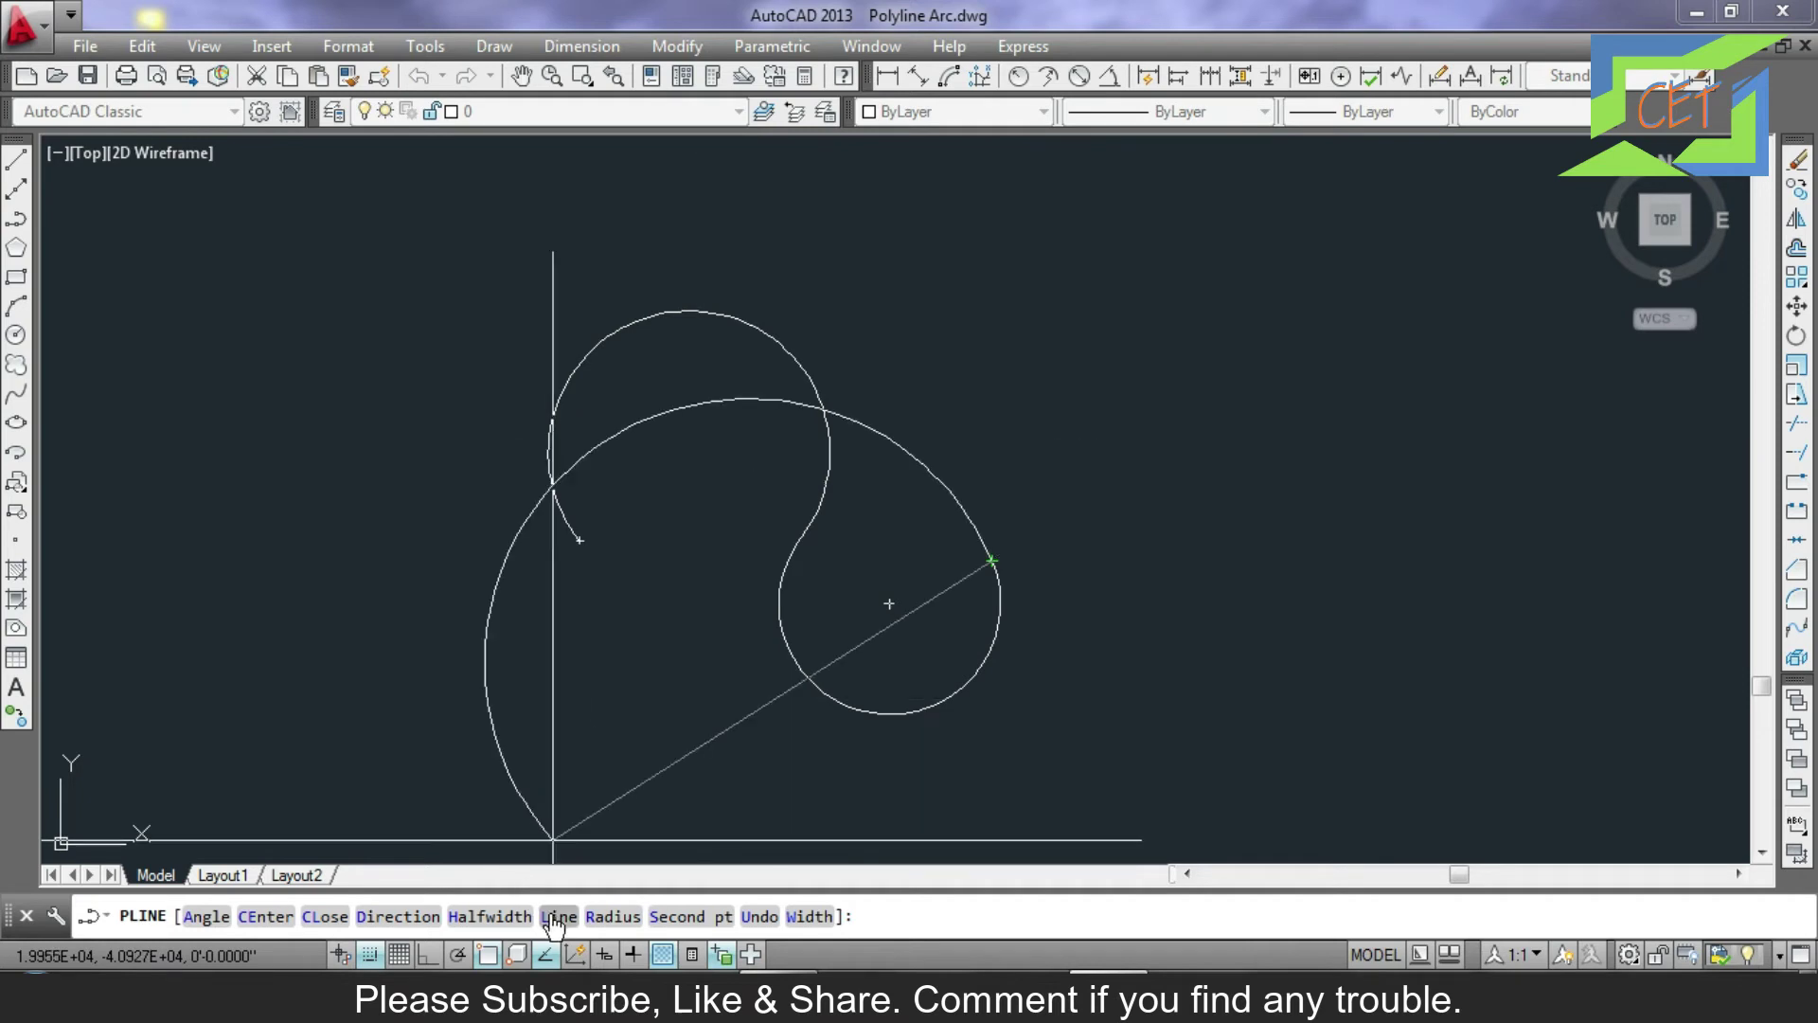
Switch back to Line mode and add seven straight outline segments.
key("Return")
type("l")
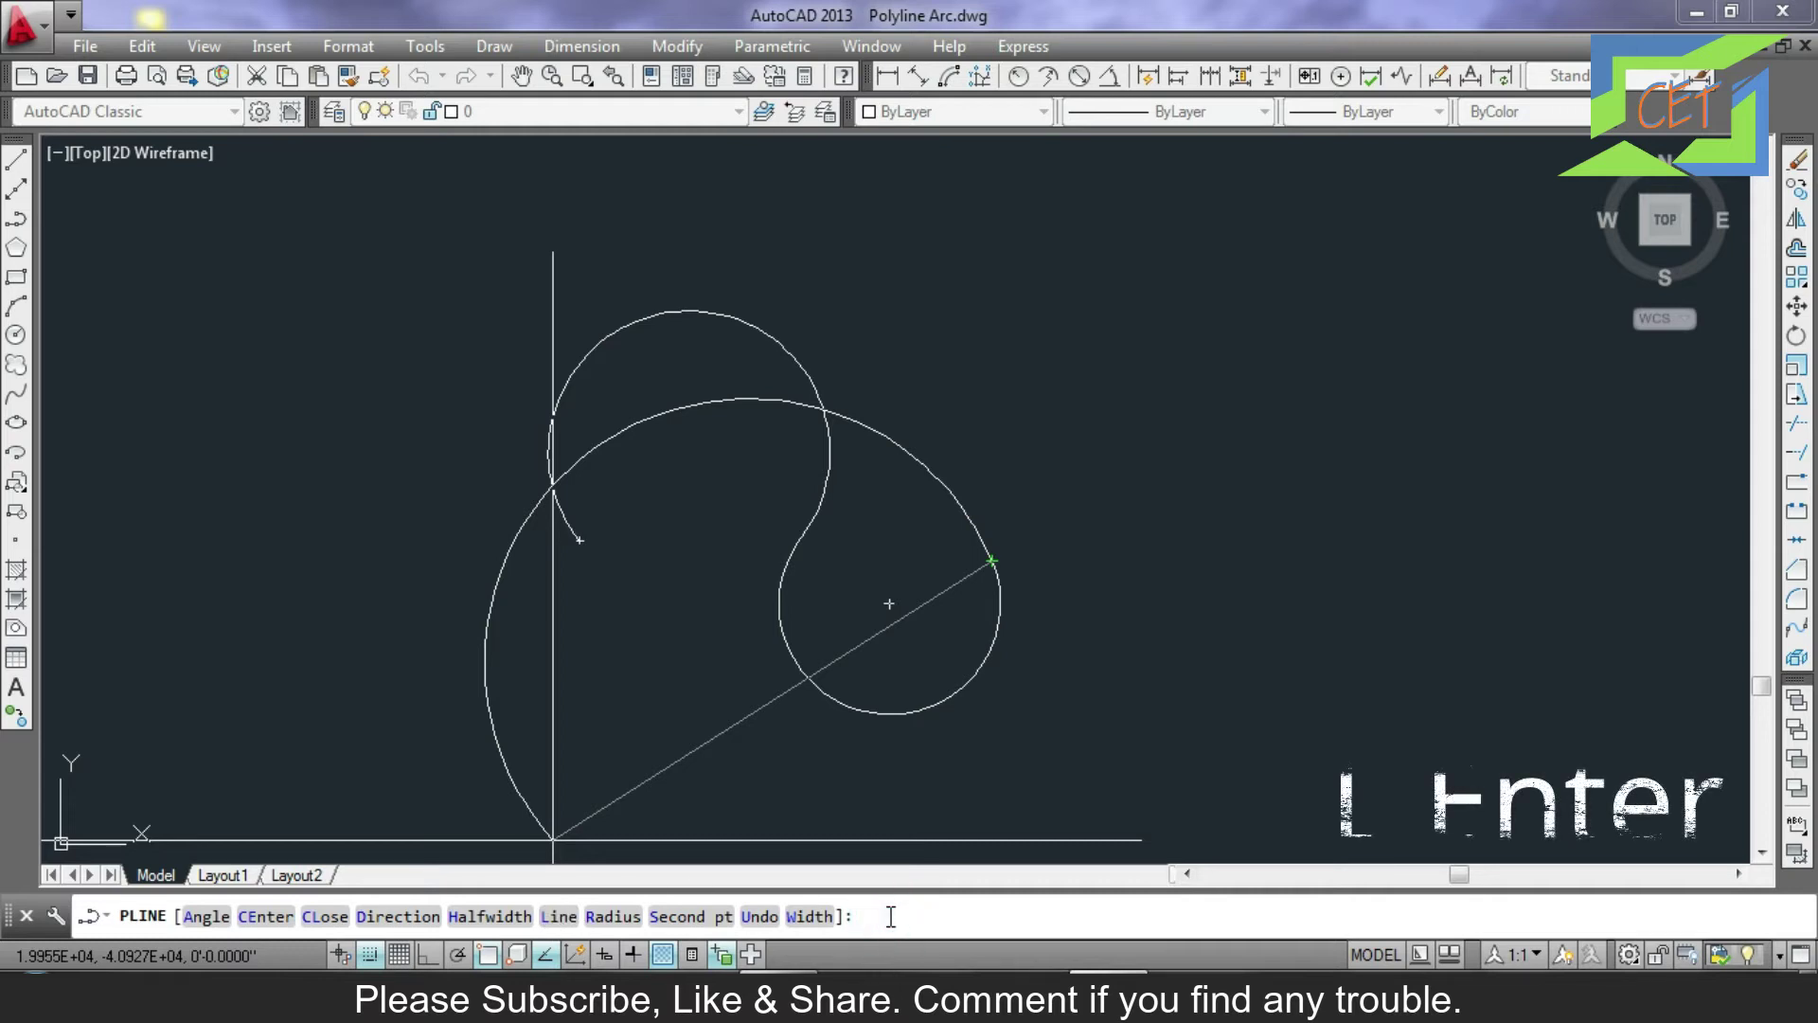
key("Return")
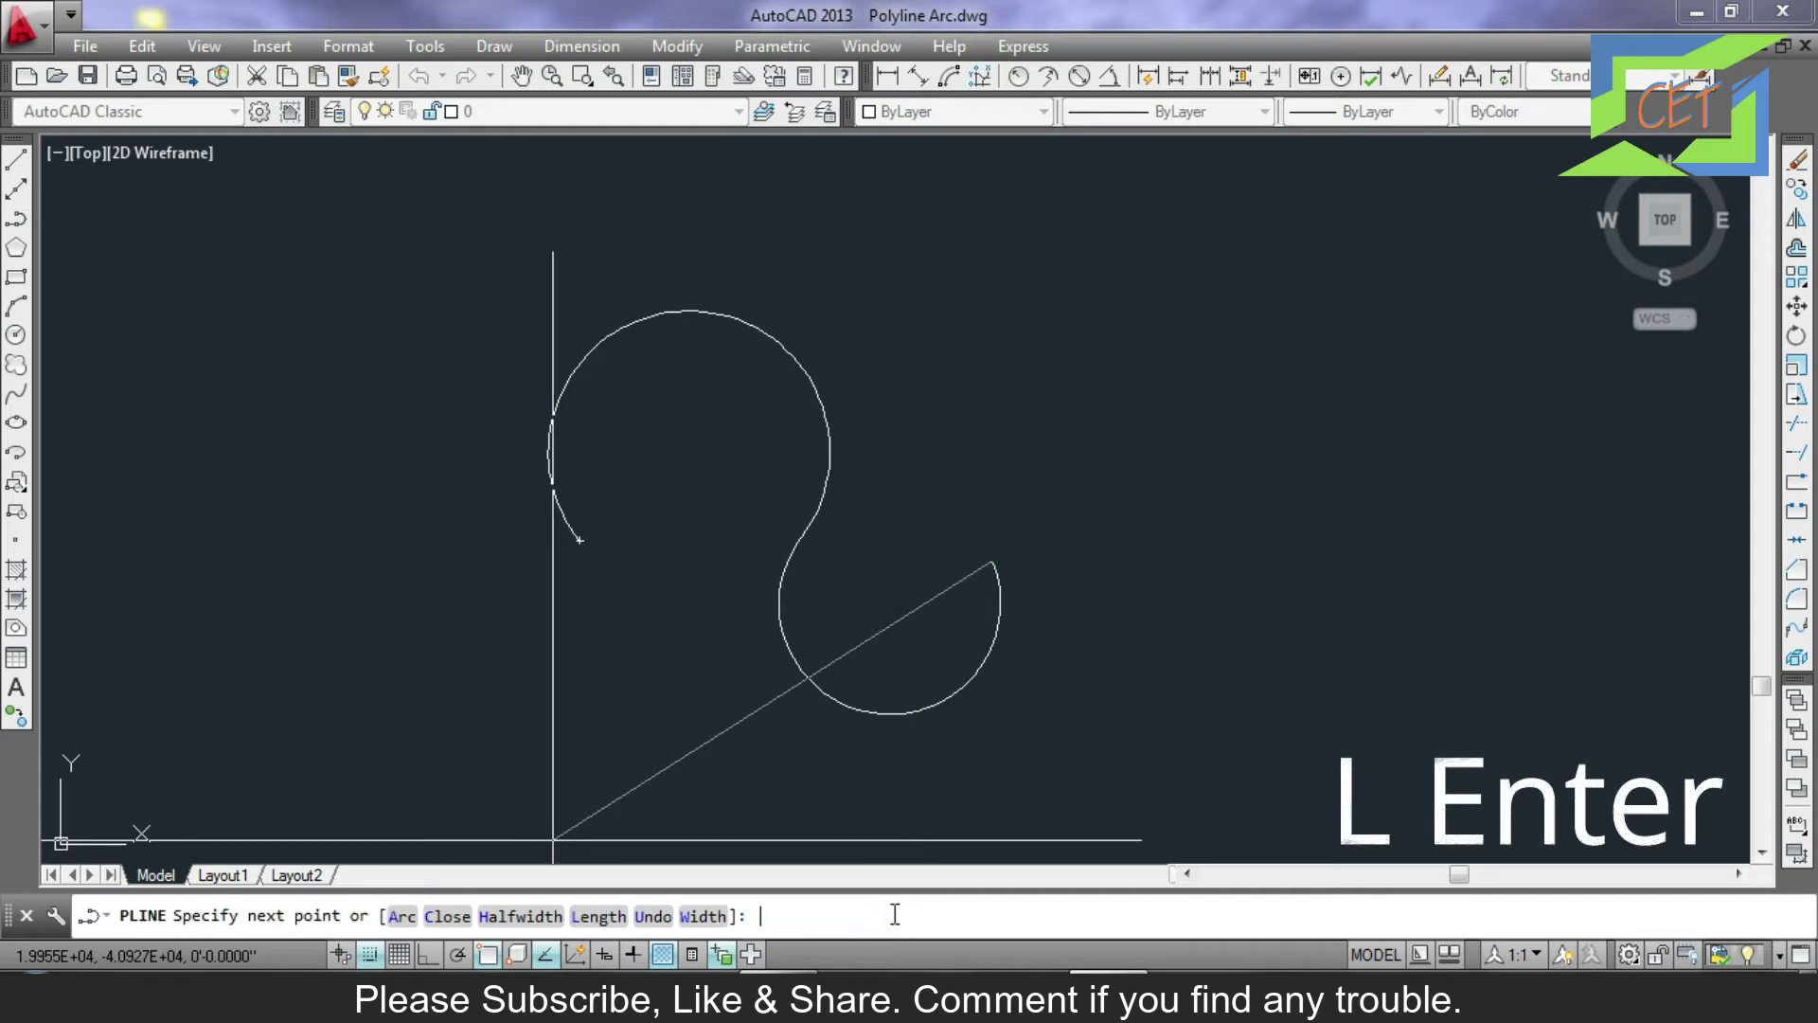
left_click(1276, 560)
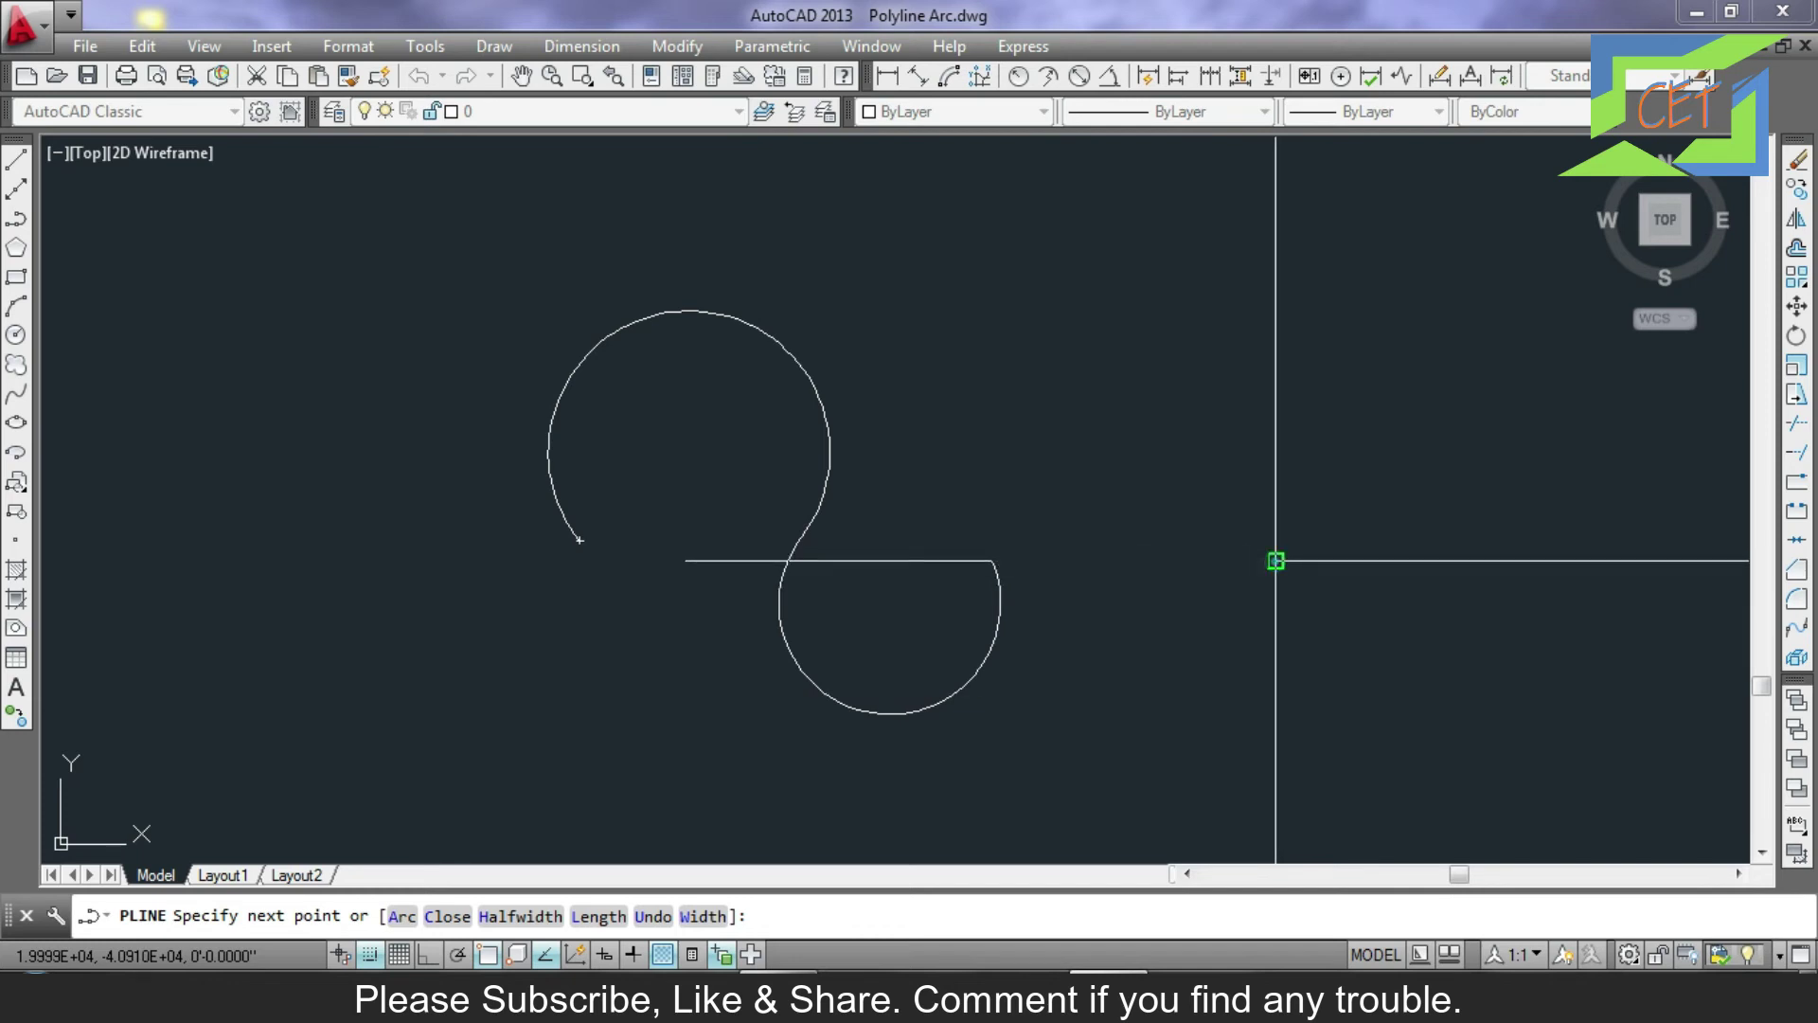
left_click(1275, 422)
left_click(1103, 422)
left_click(1087, 315)
left_click(944, 279)
left_click(944, 433)
left_click(863, 315)
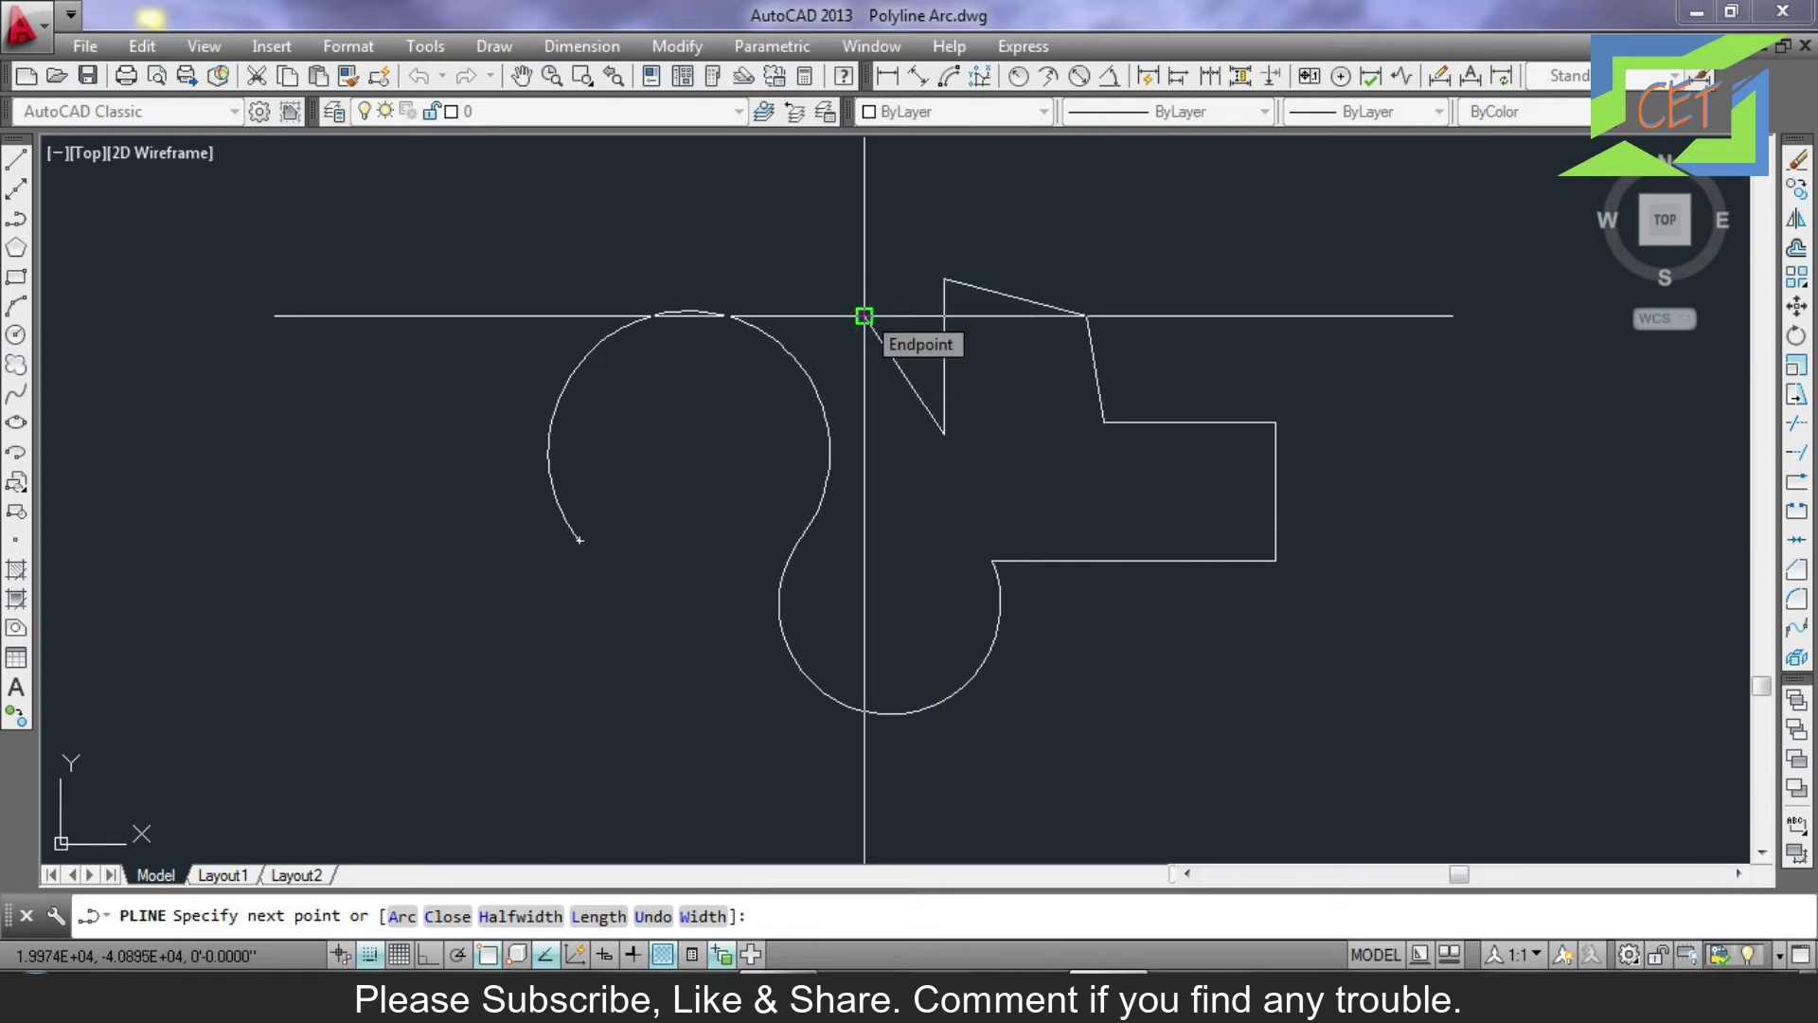
Add a 5" radius arc ending at the top line's endpoint and end the polyline.
type("a")
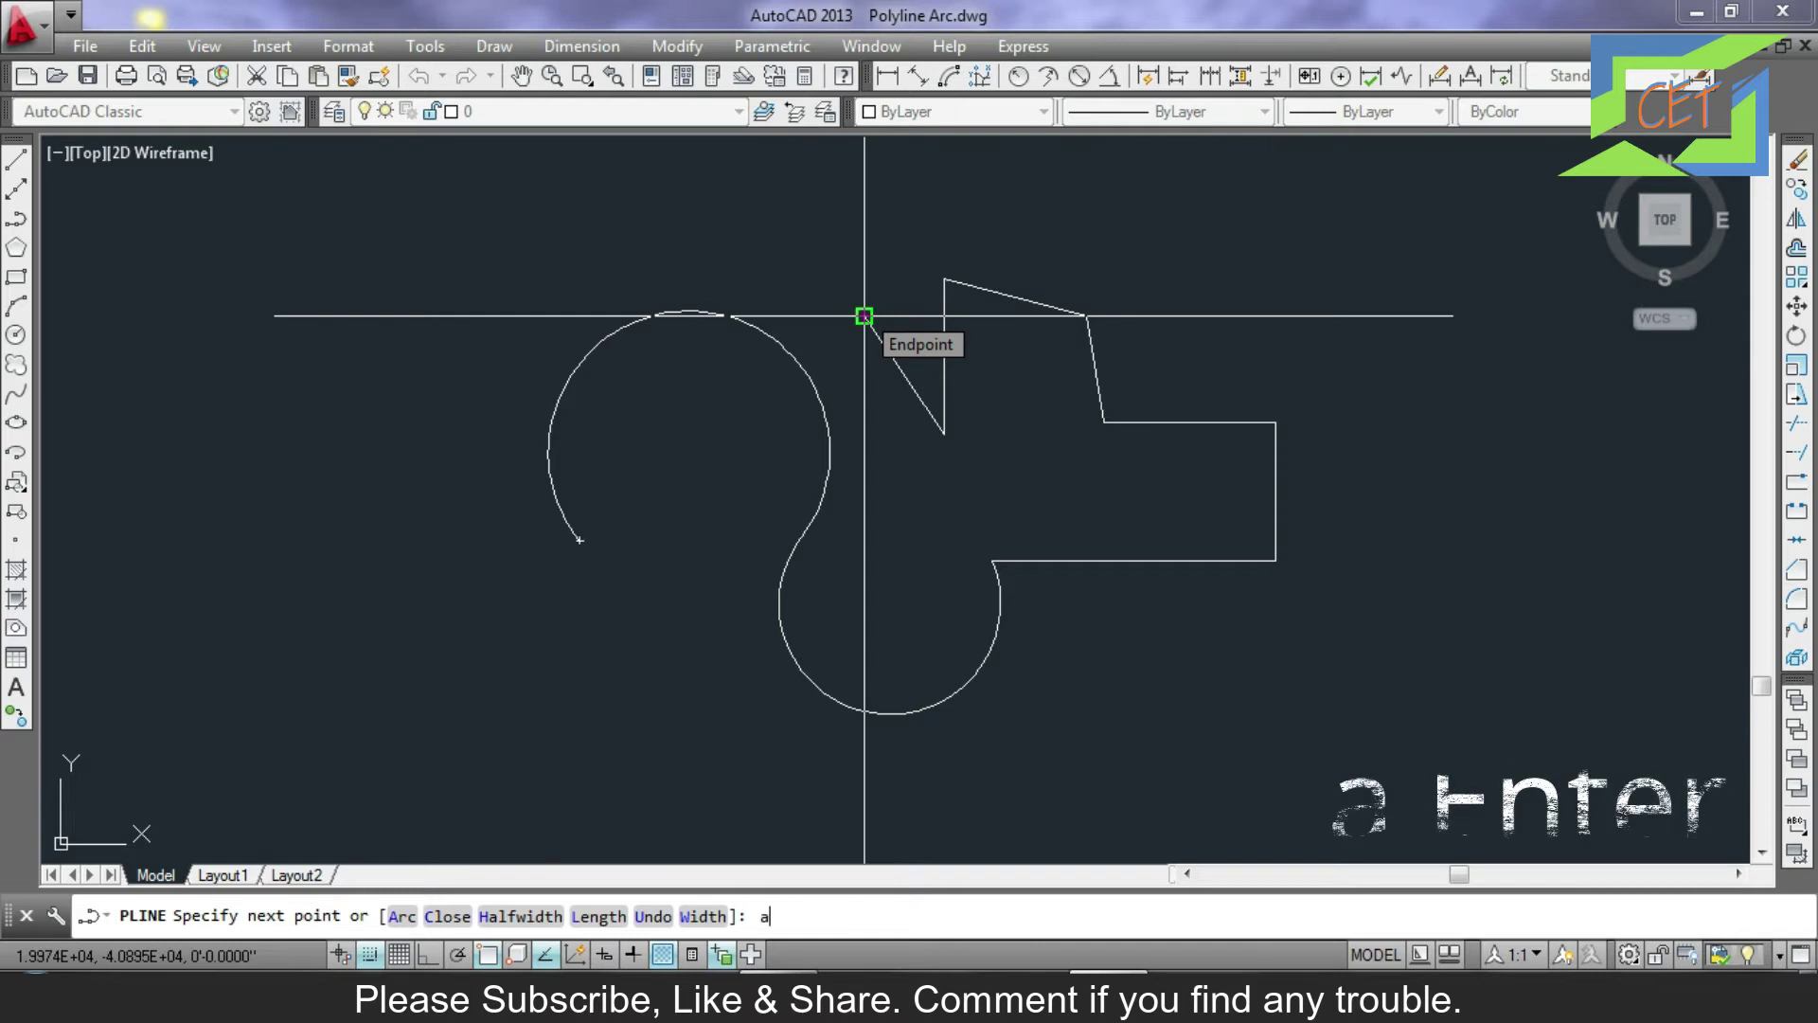
key("Return")
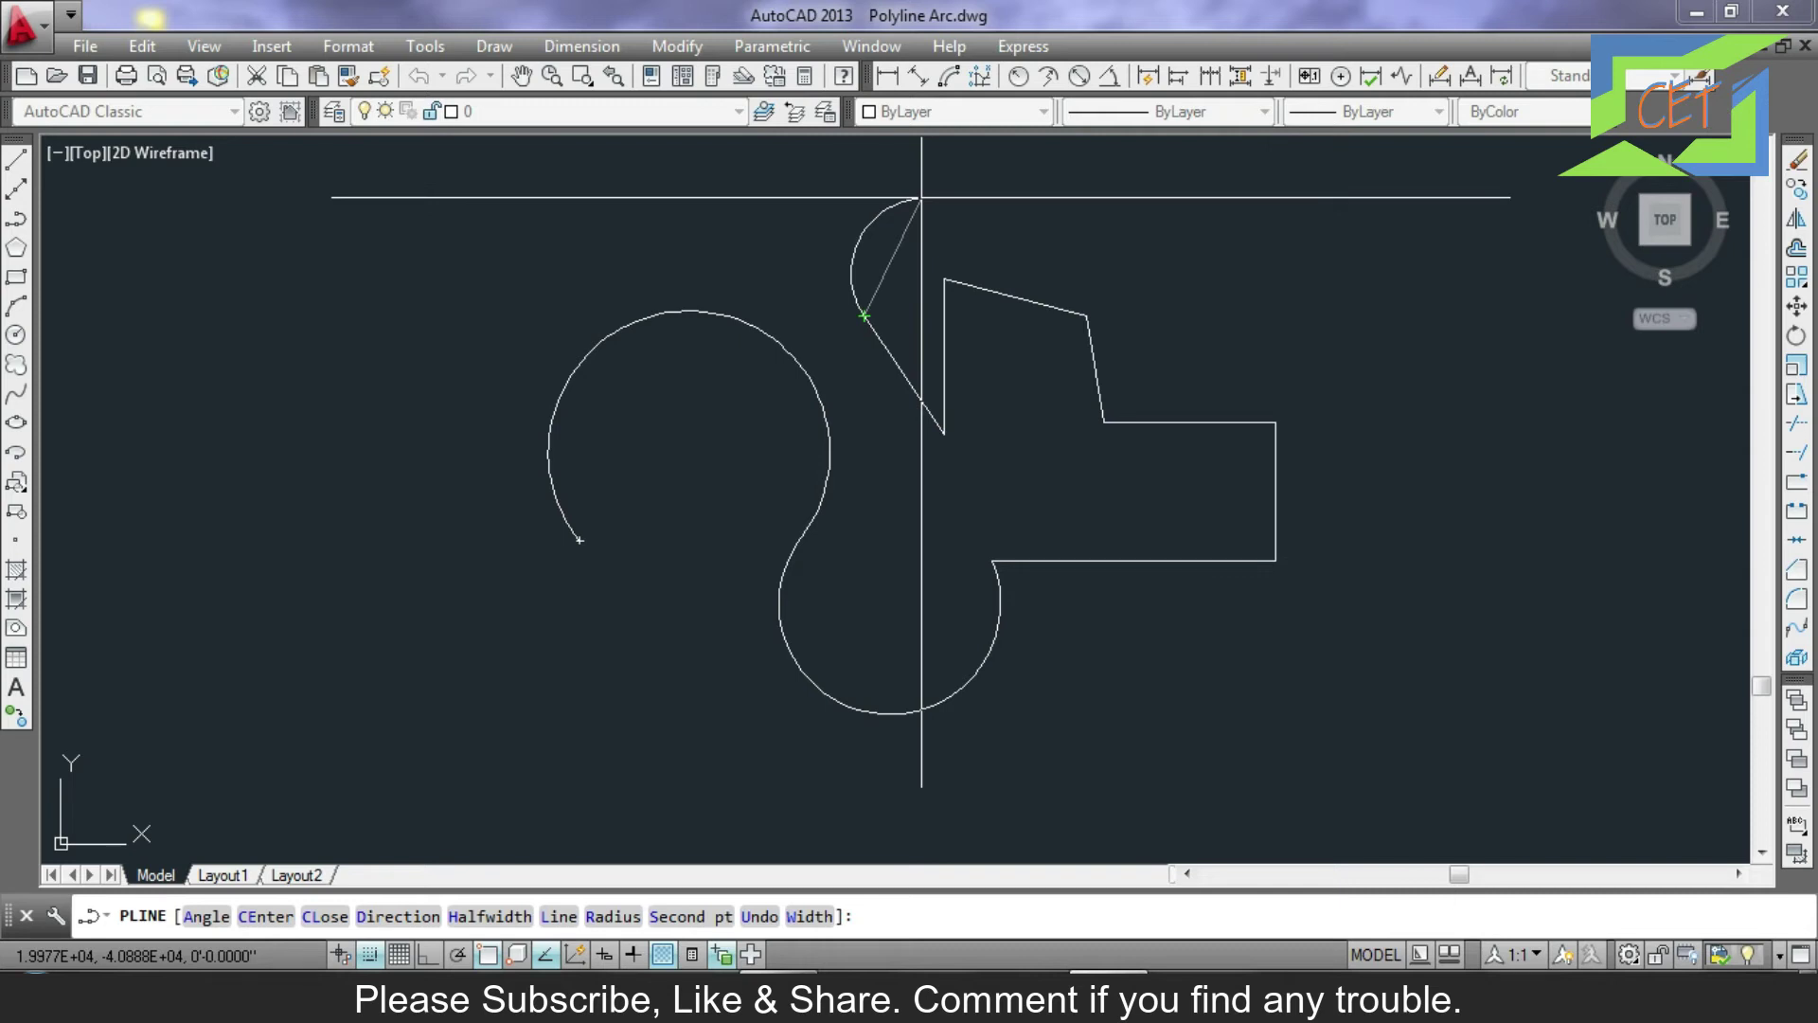
type("r")
key("Return")
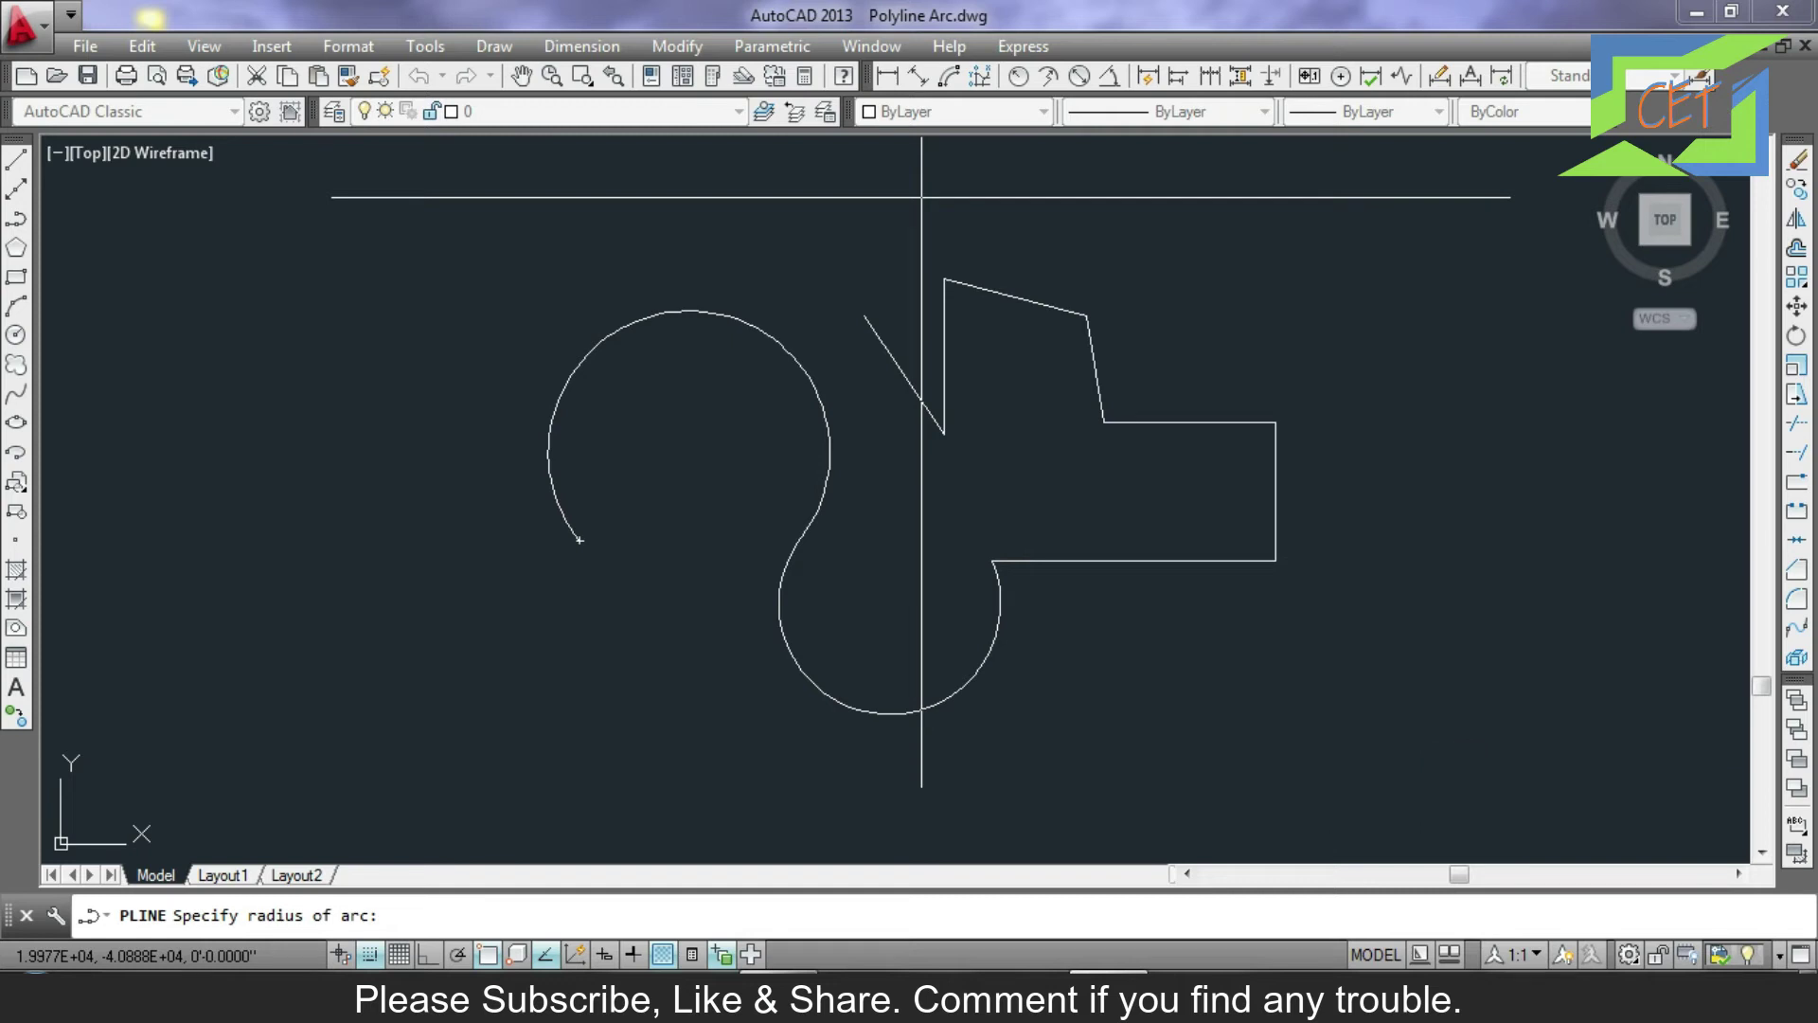
type("5\"")
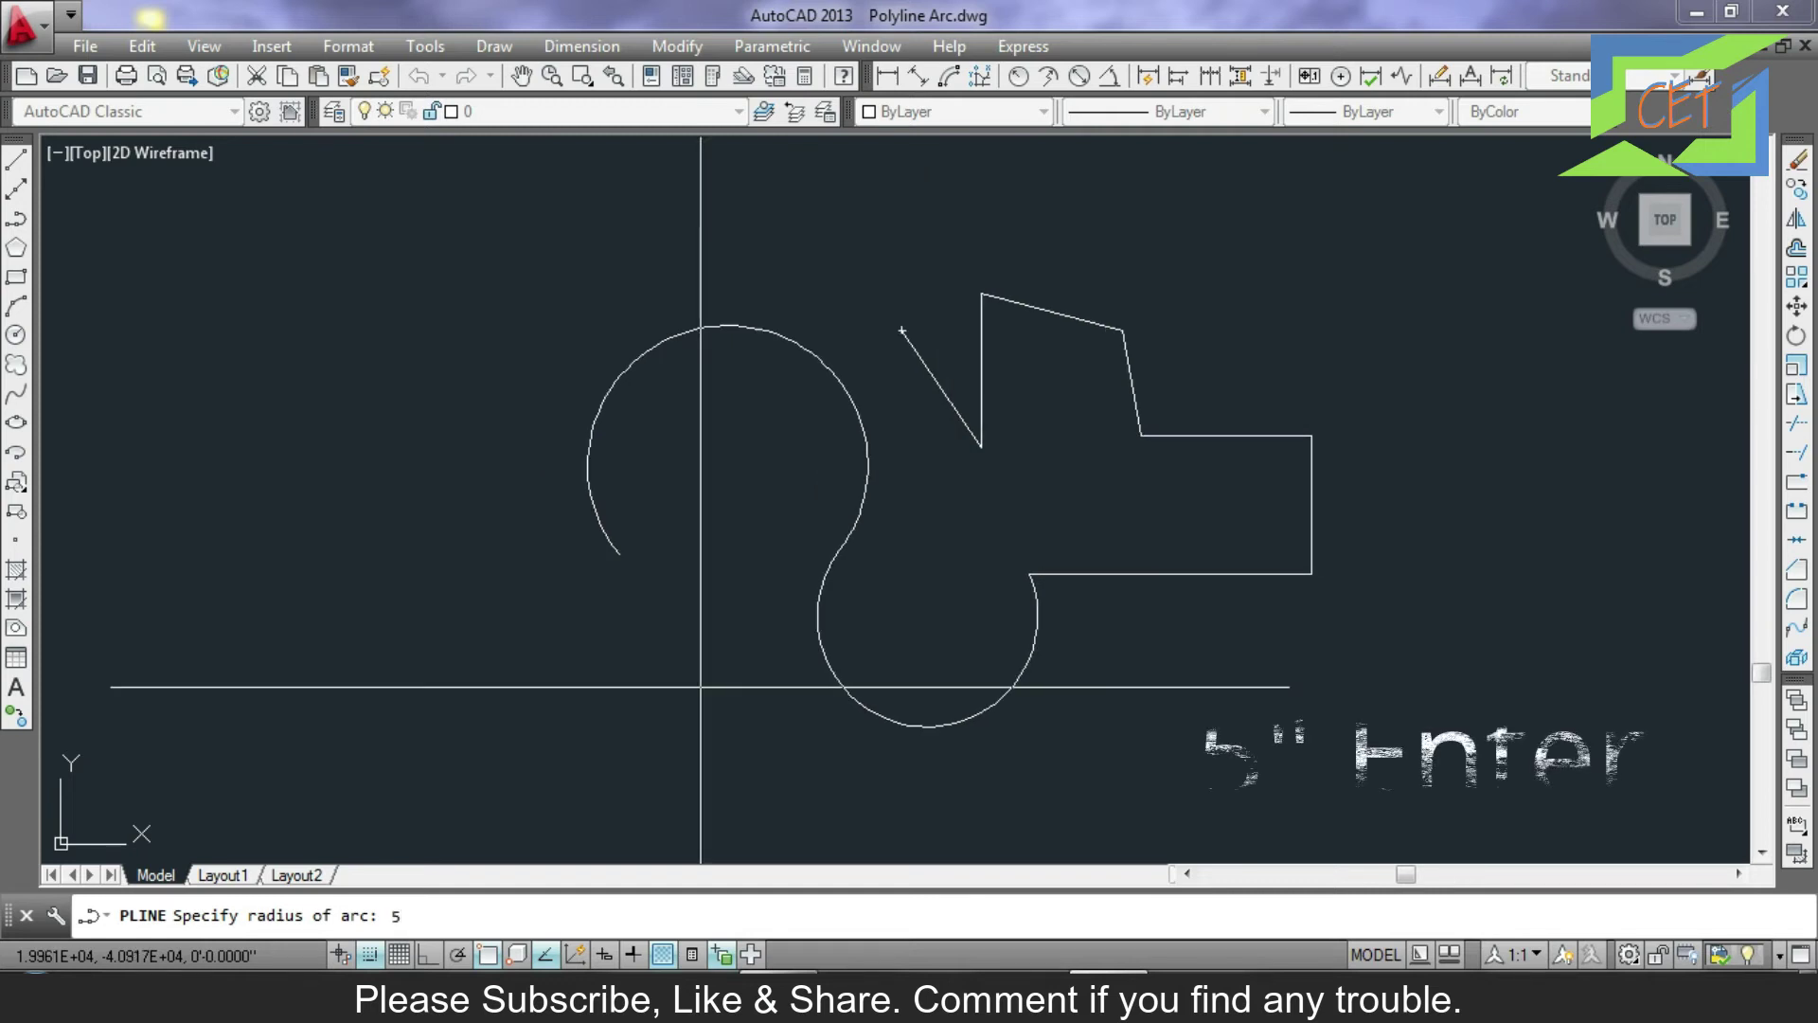
key("Return")
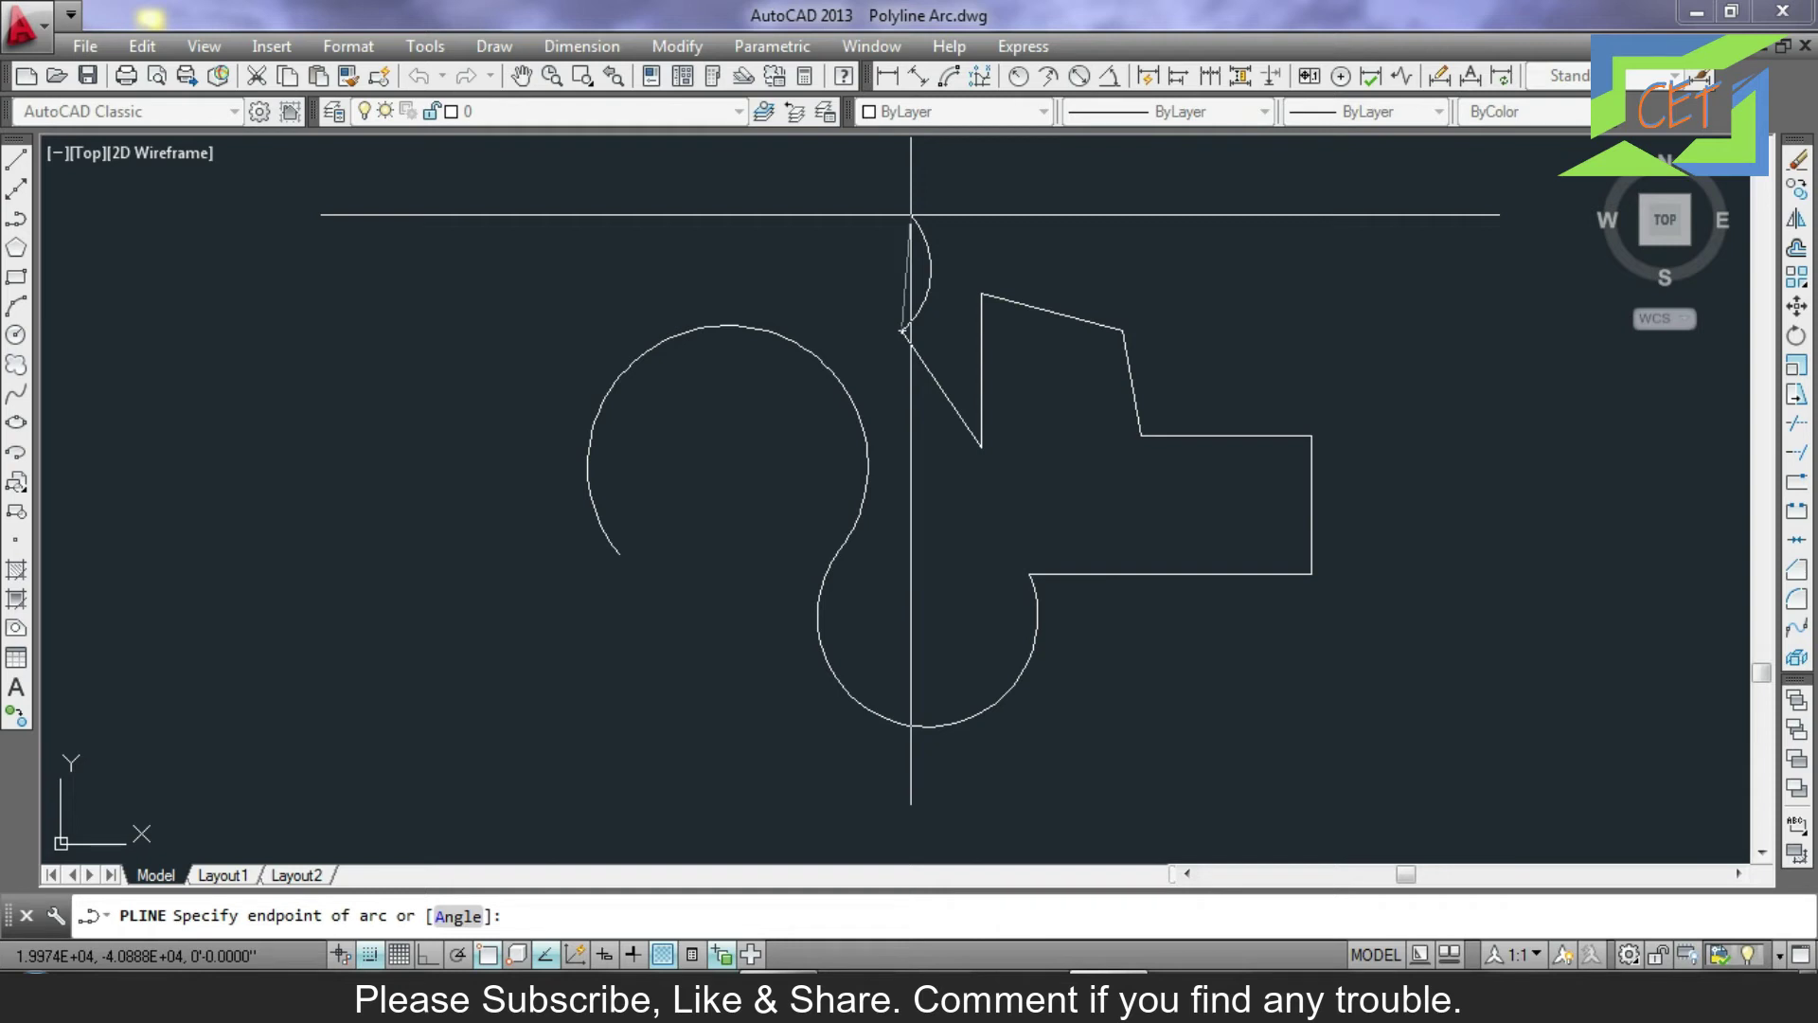
left_click(911, 215)
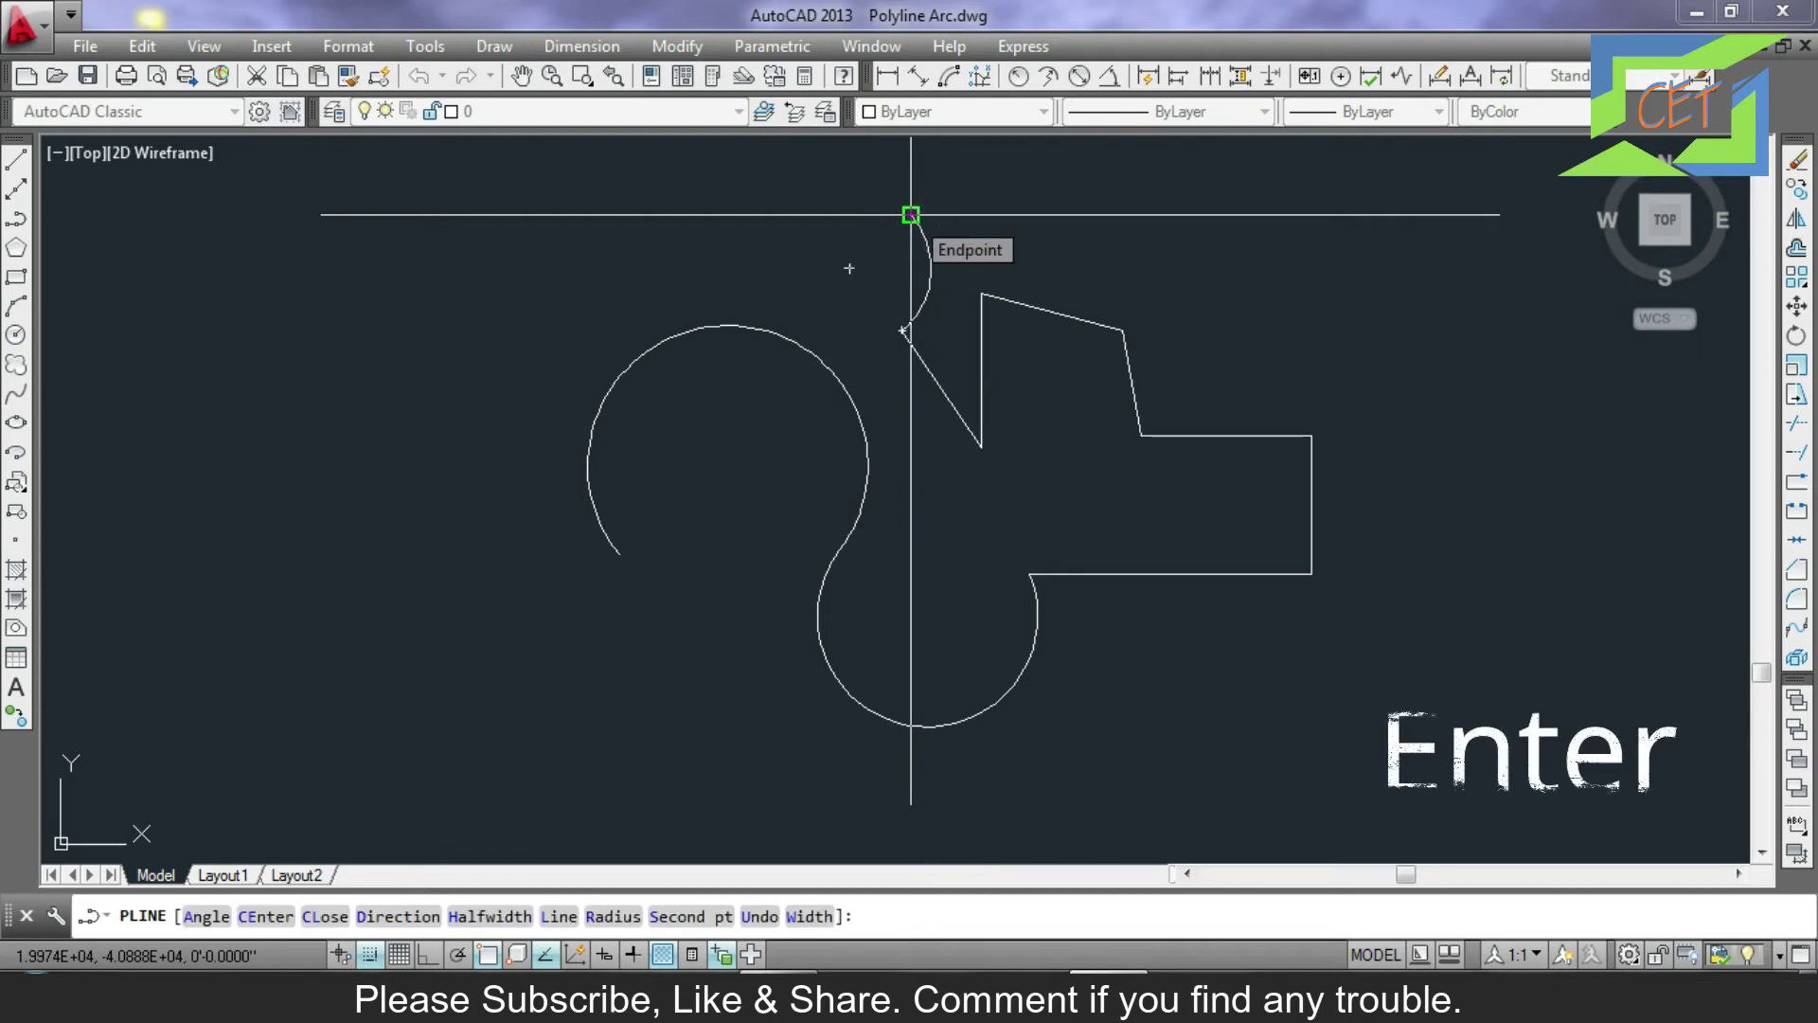
key("Return")
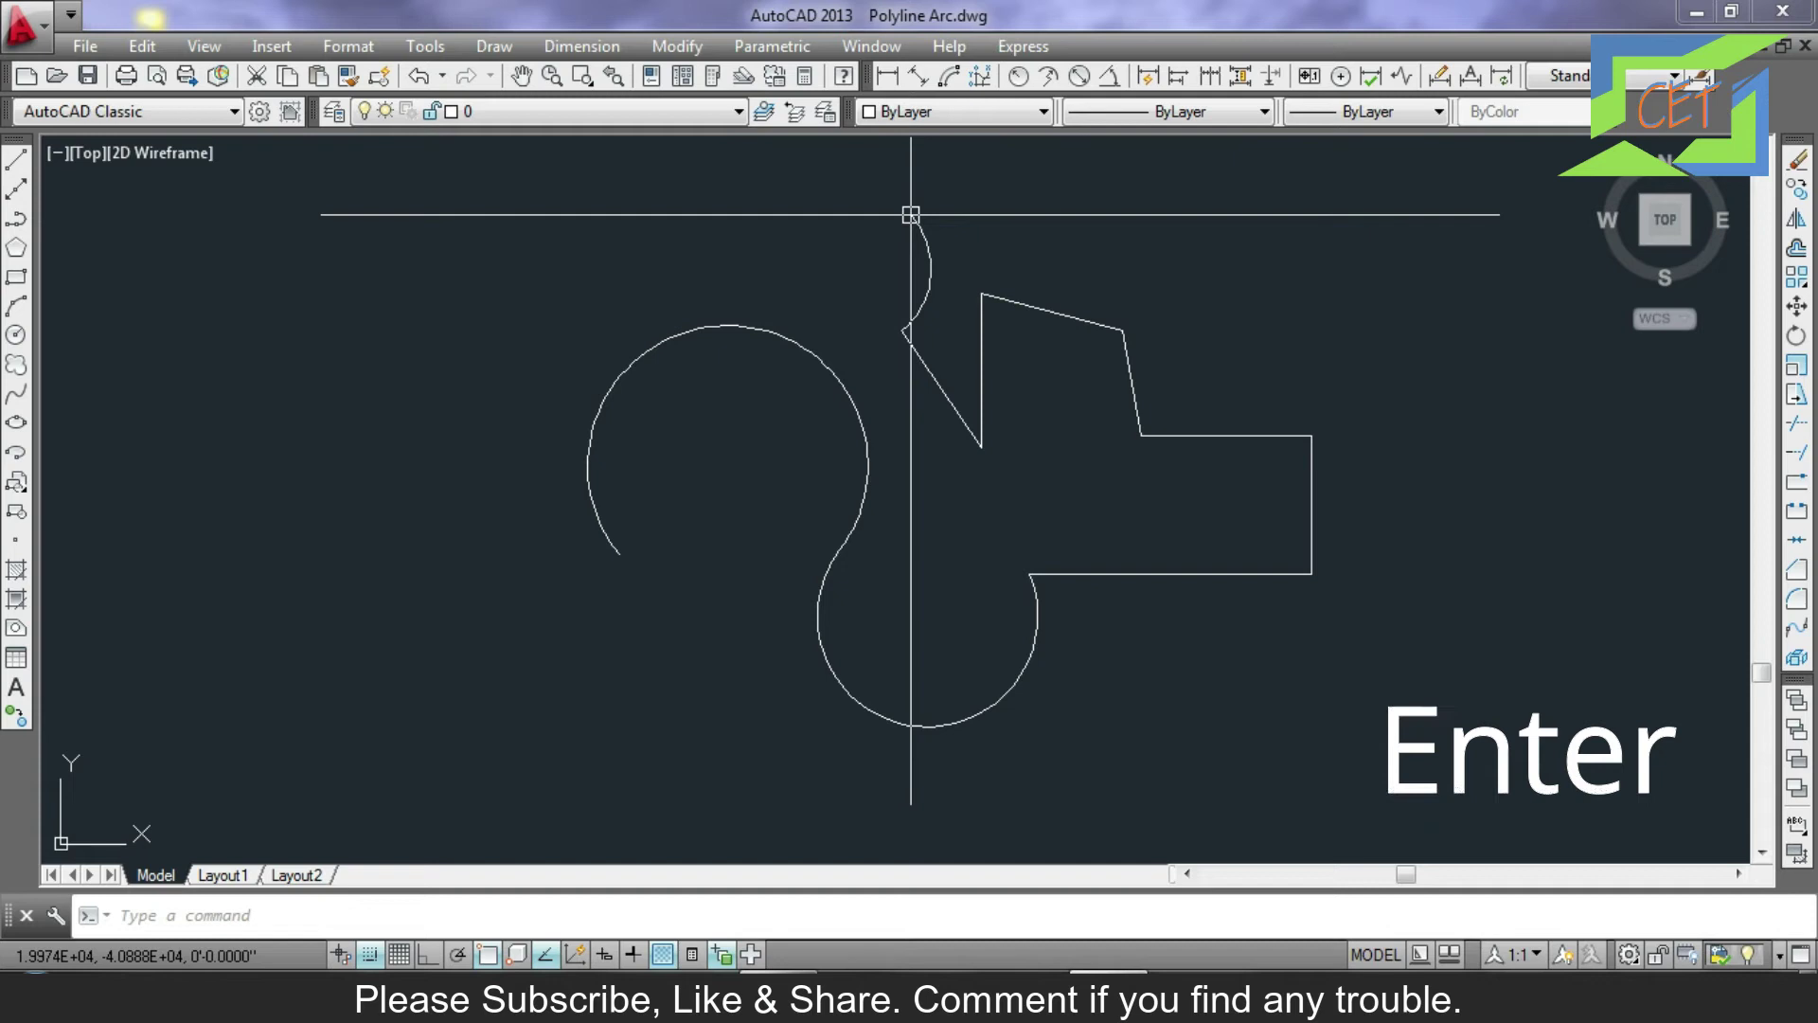
Place a radius dimension reading R5.0000" beside the small top arc.
left_click(1018, 76)
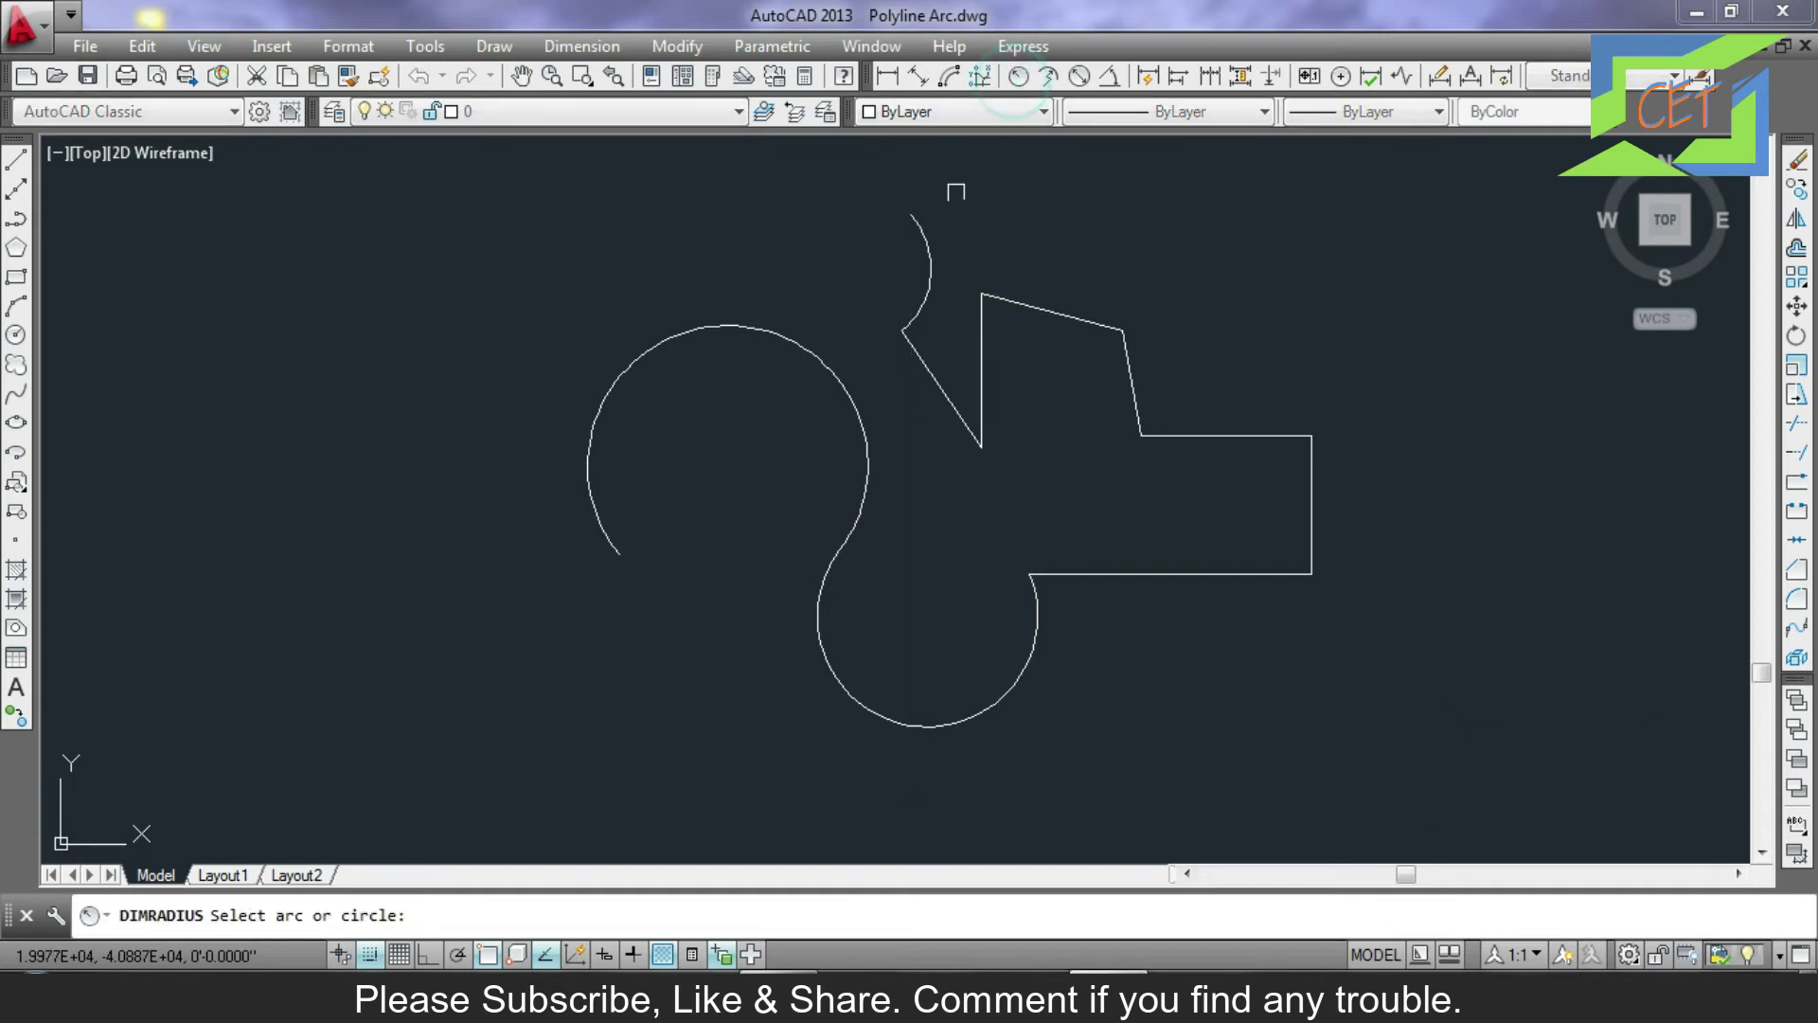
left_click(926, 257)
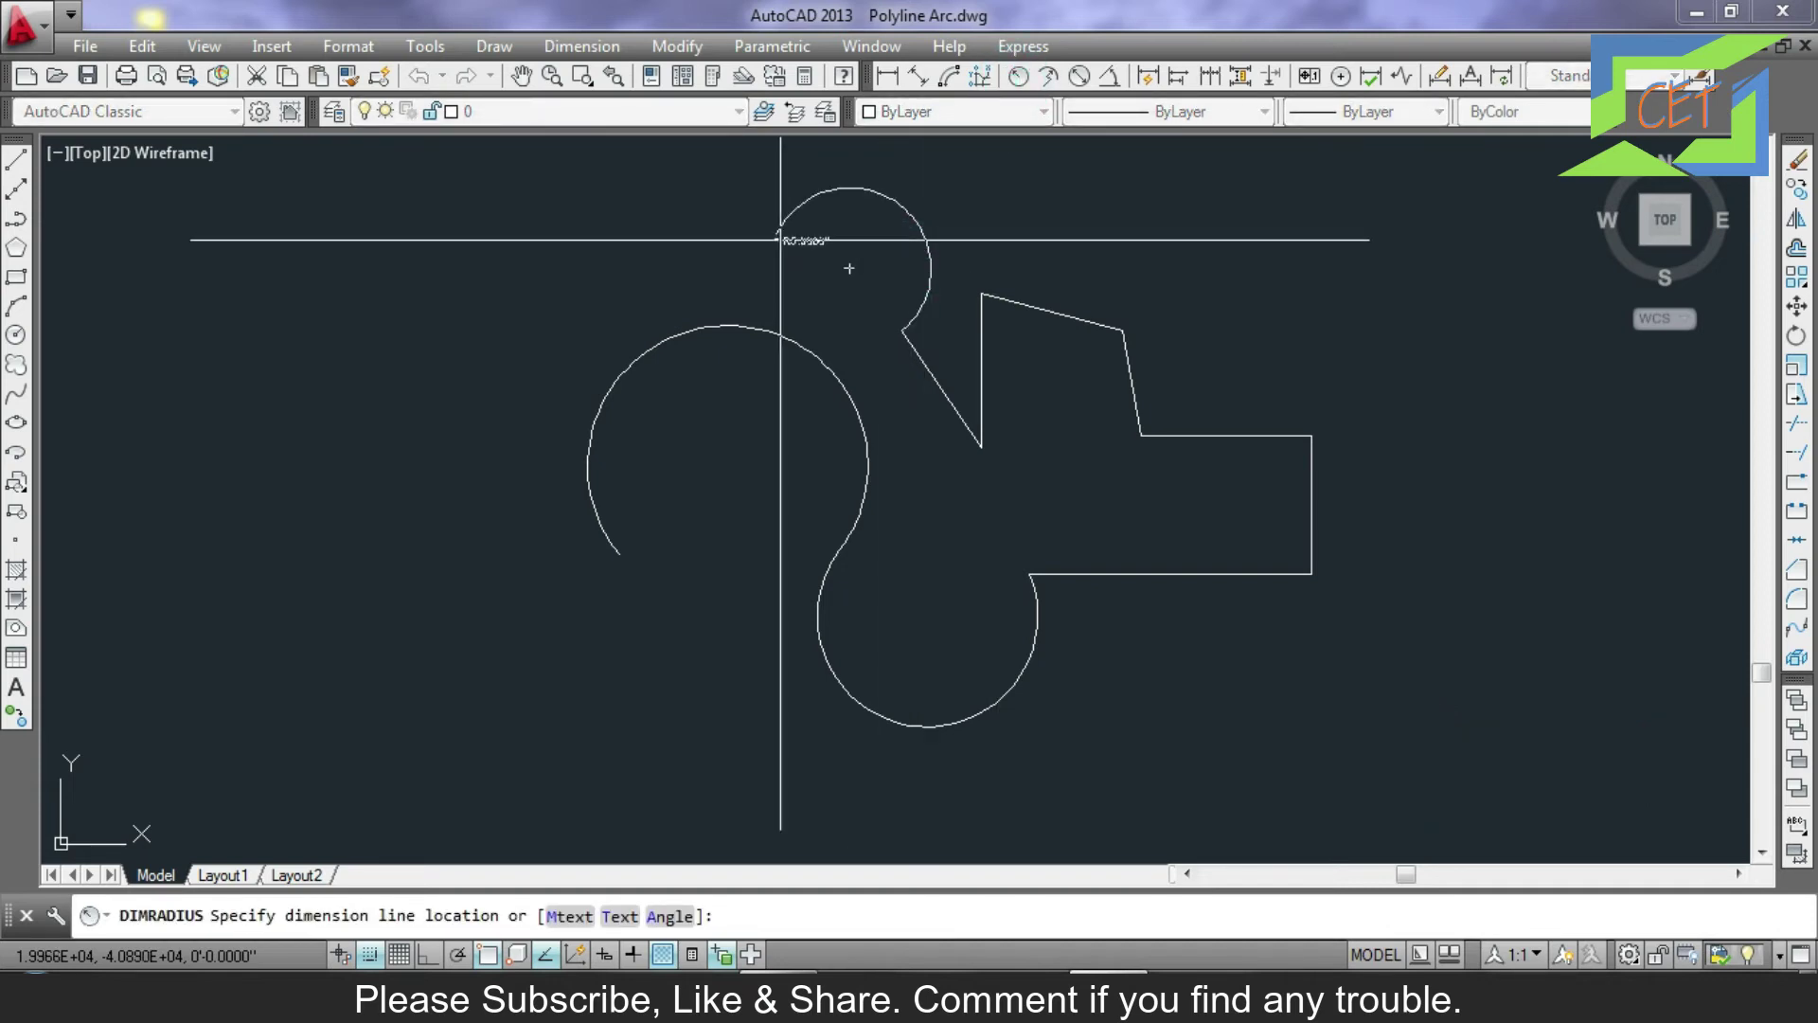
left_click(781, 240)
scroll(807, 232, "up", 8)
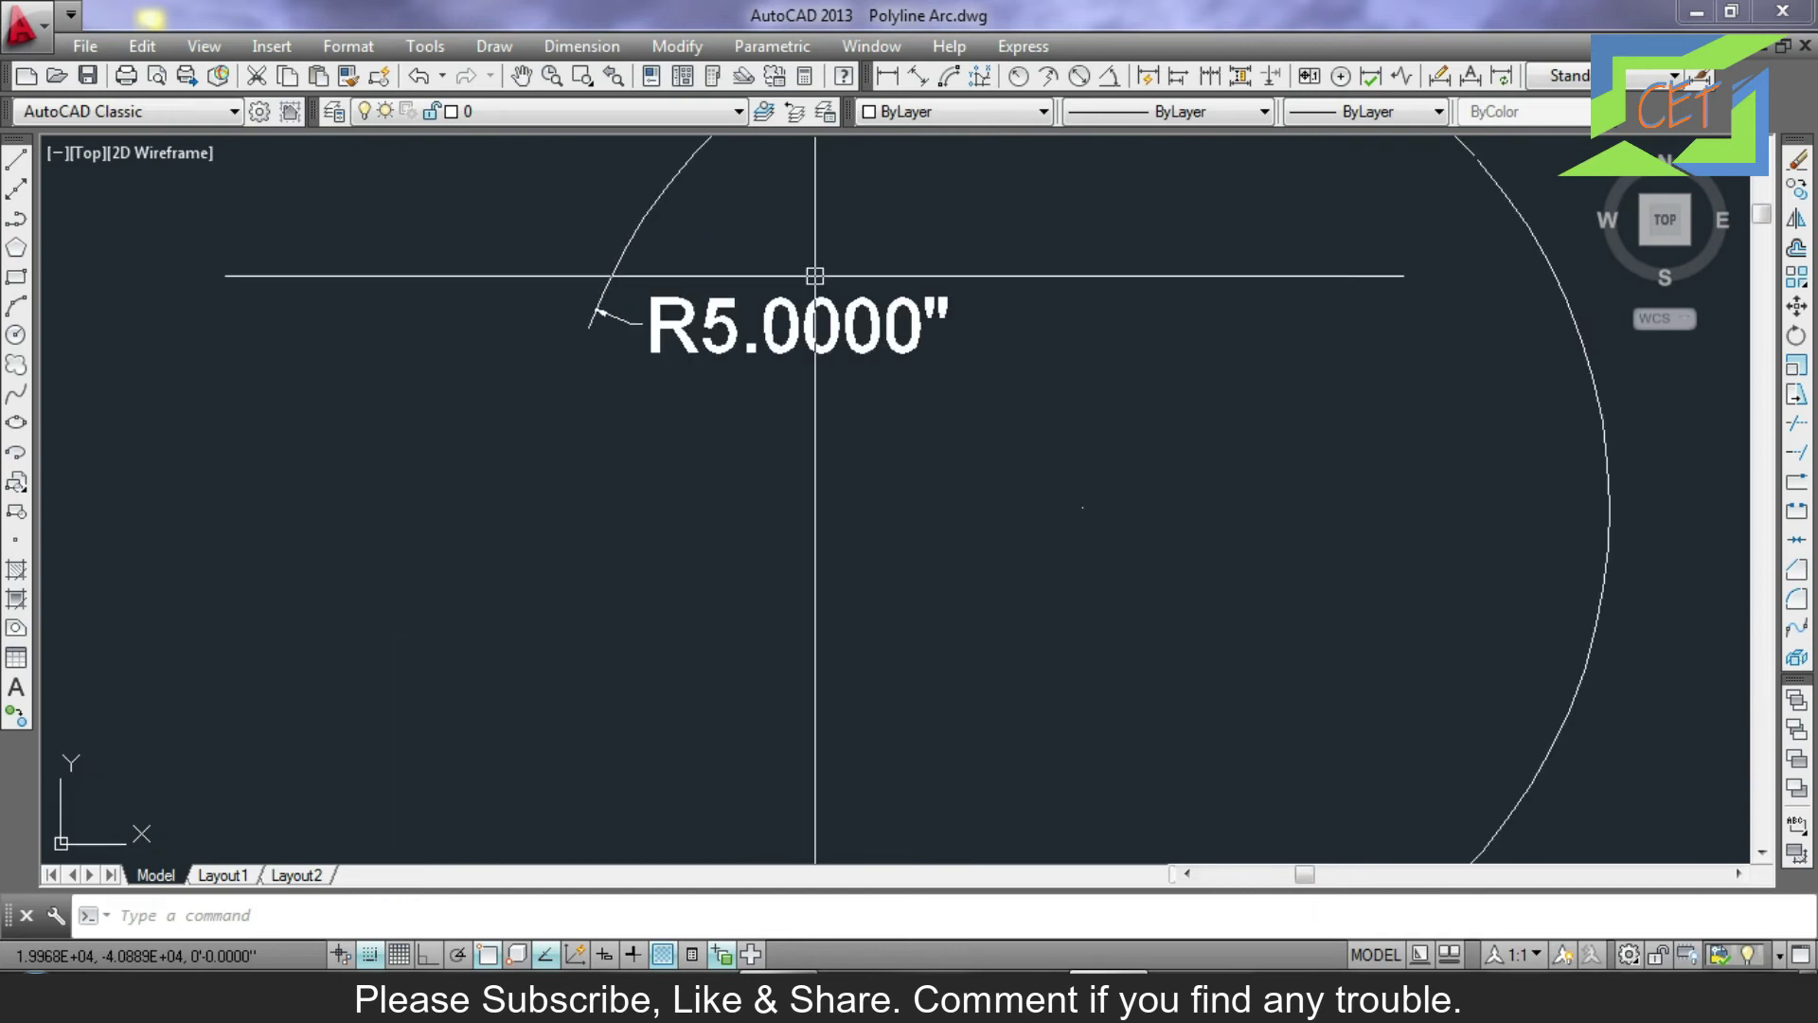
scroll(815, 275, "down", 6)
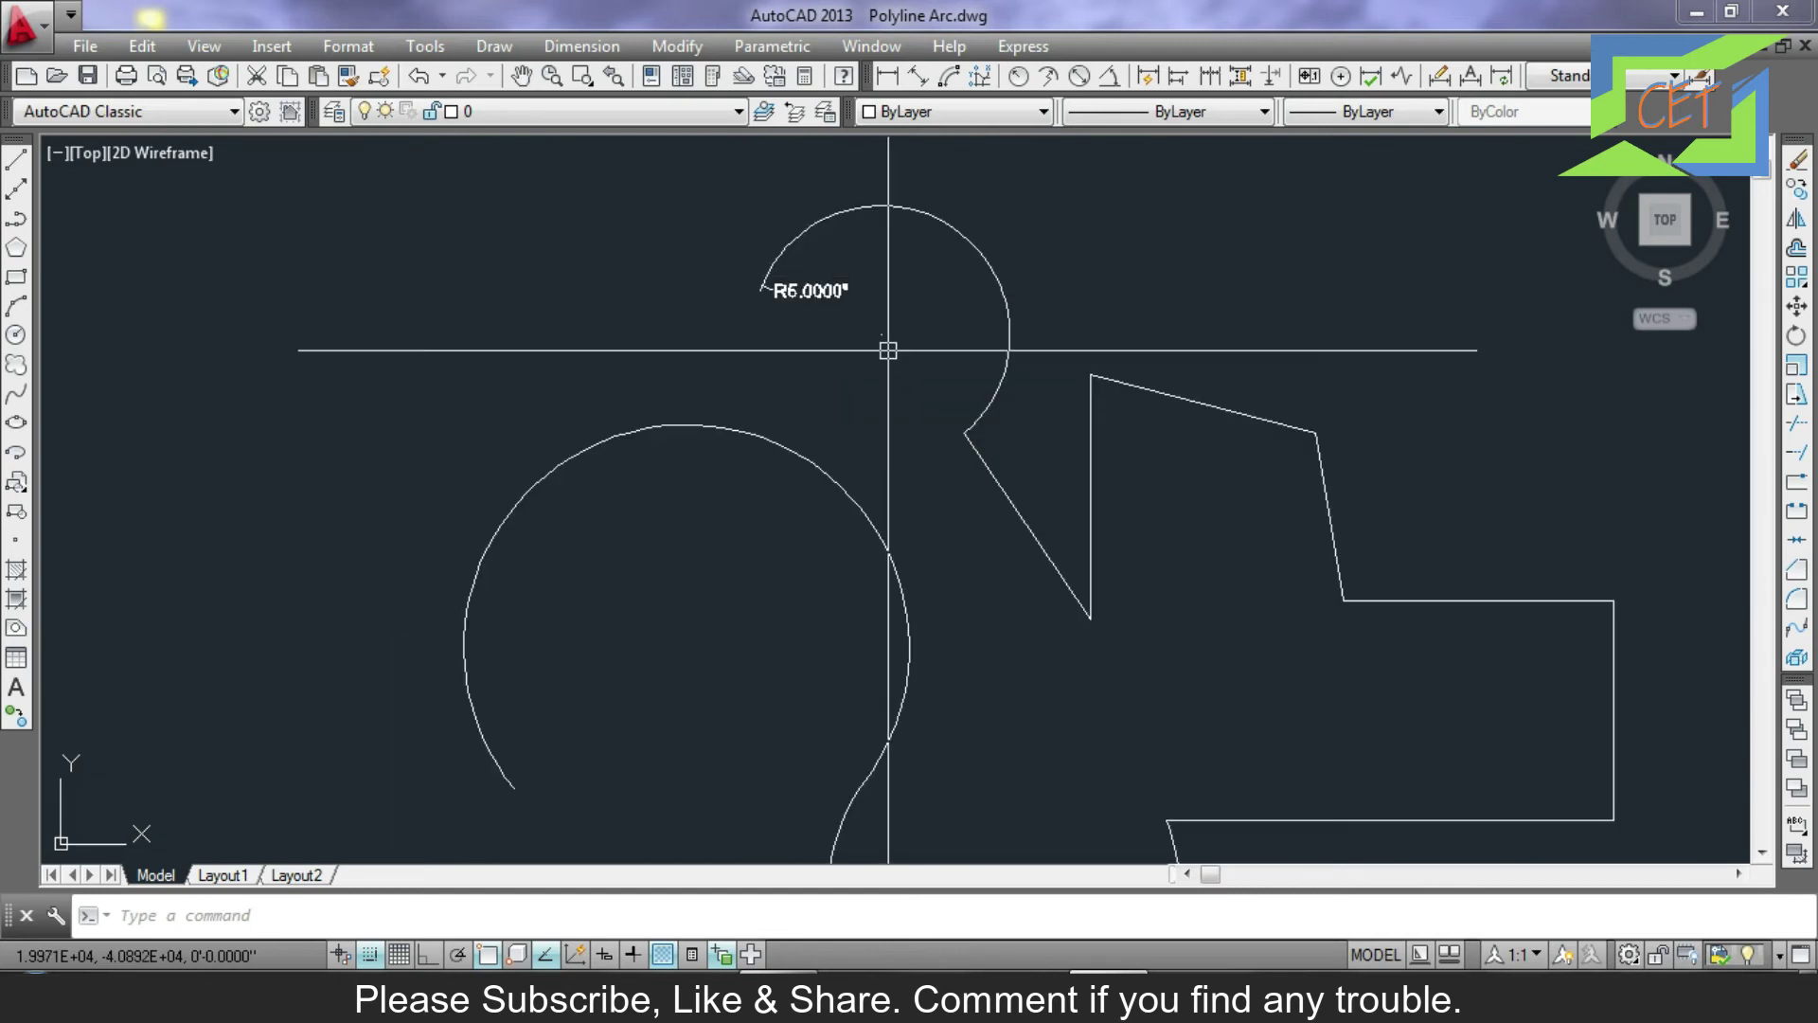
scroll(888, 351, "down", 2)
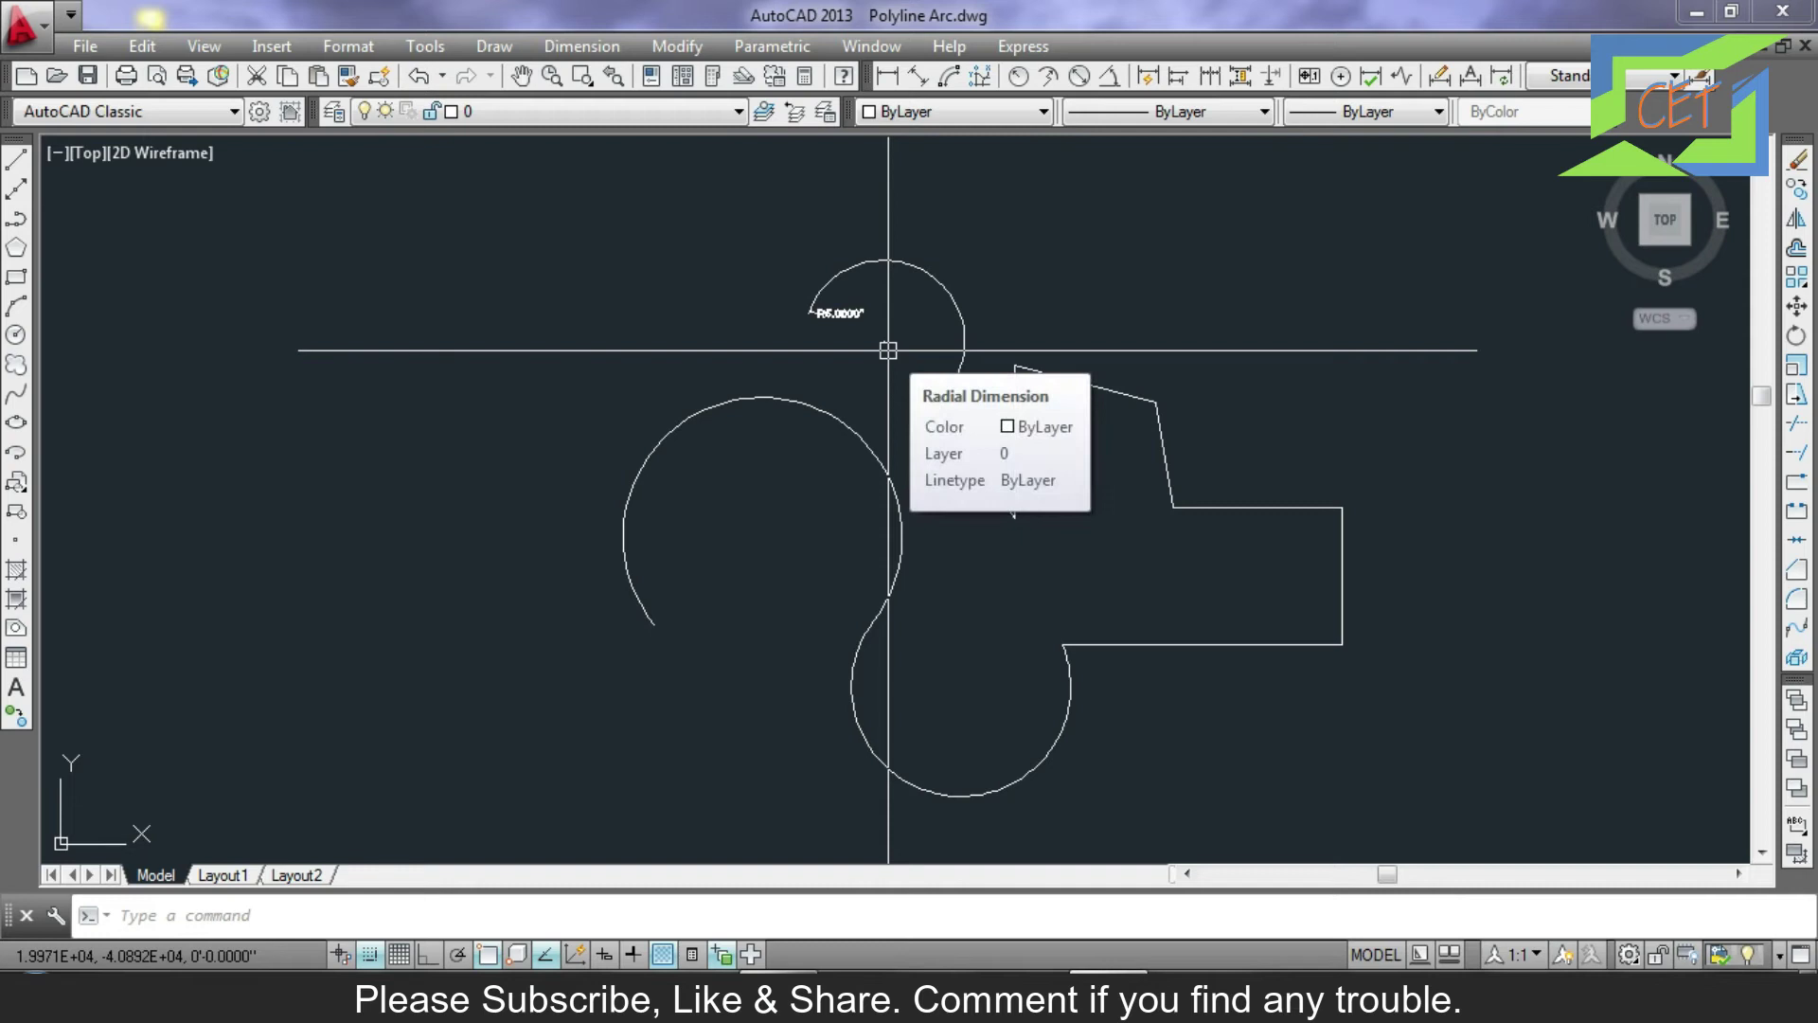
scroll(888, 350, "up", 10)
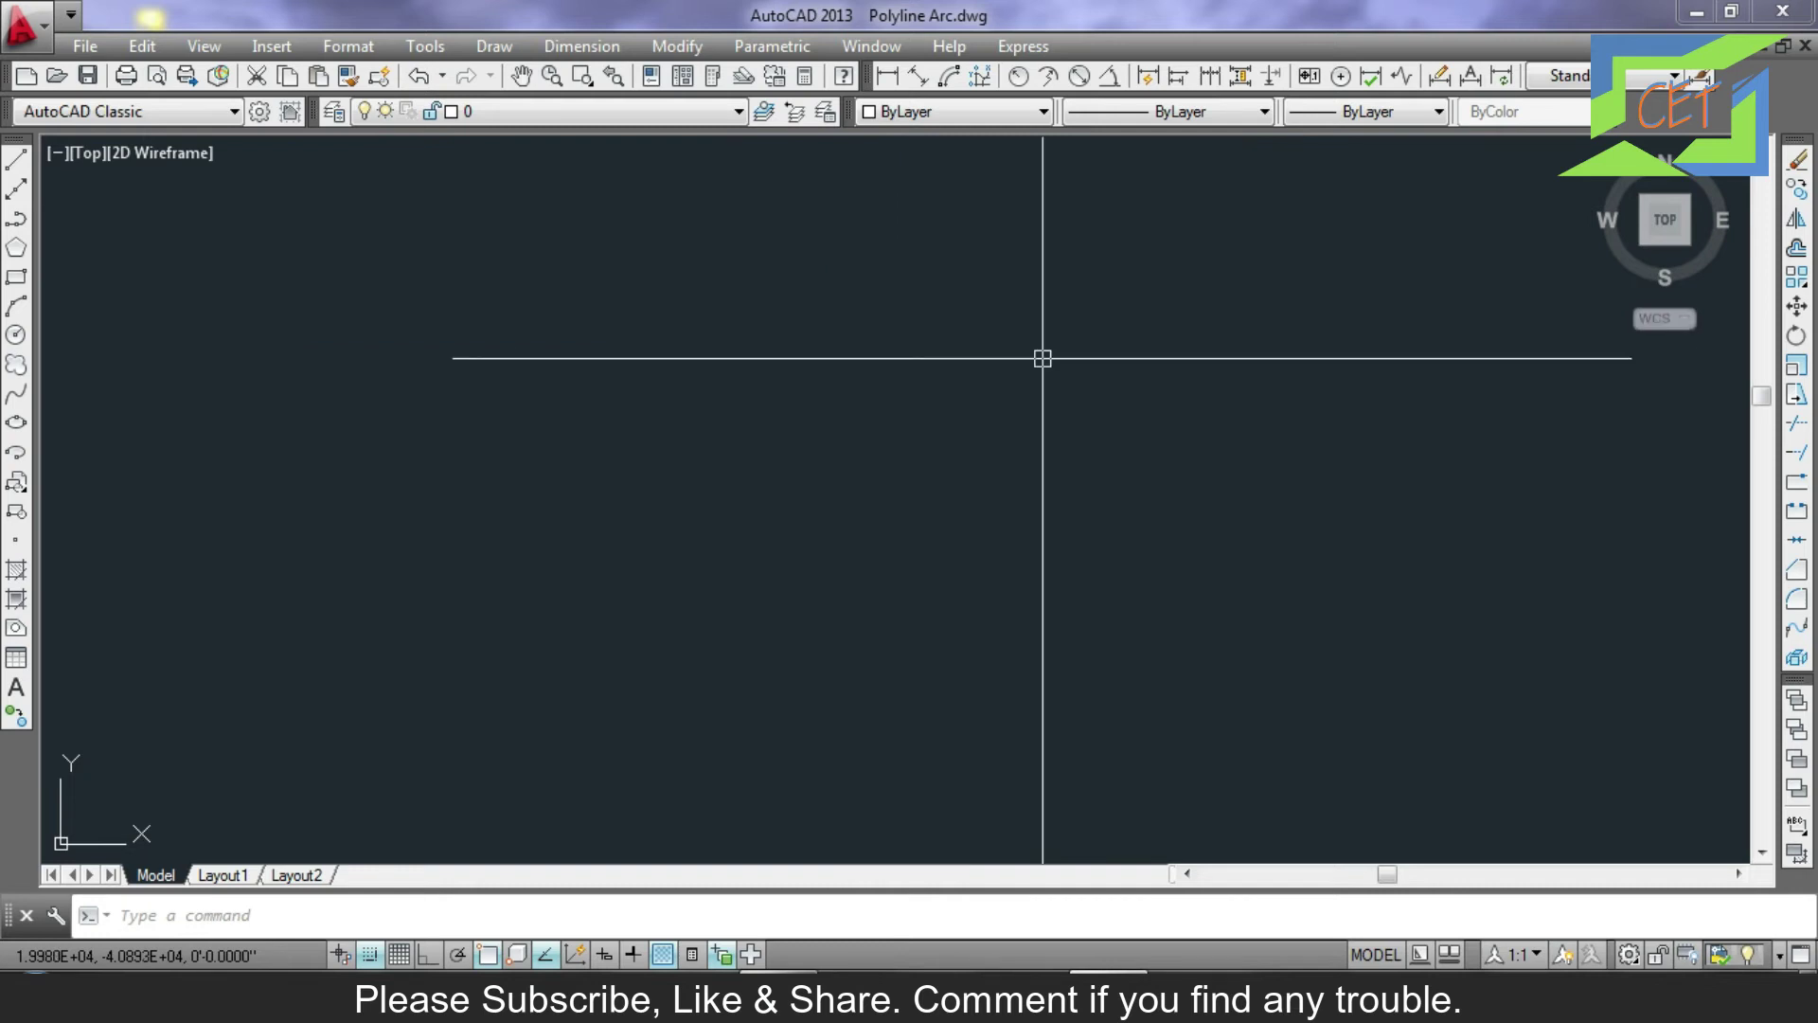
Begin a polyline in Arc mode, then abandon it and place a first reference point.
type("pl")
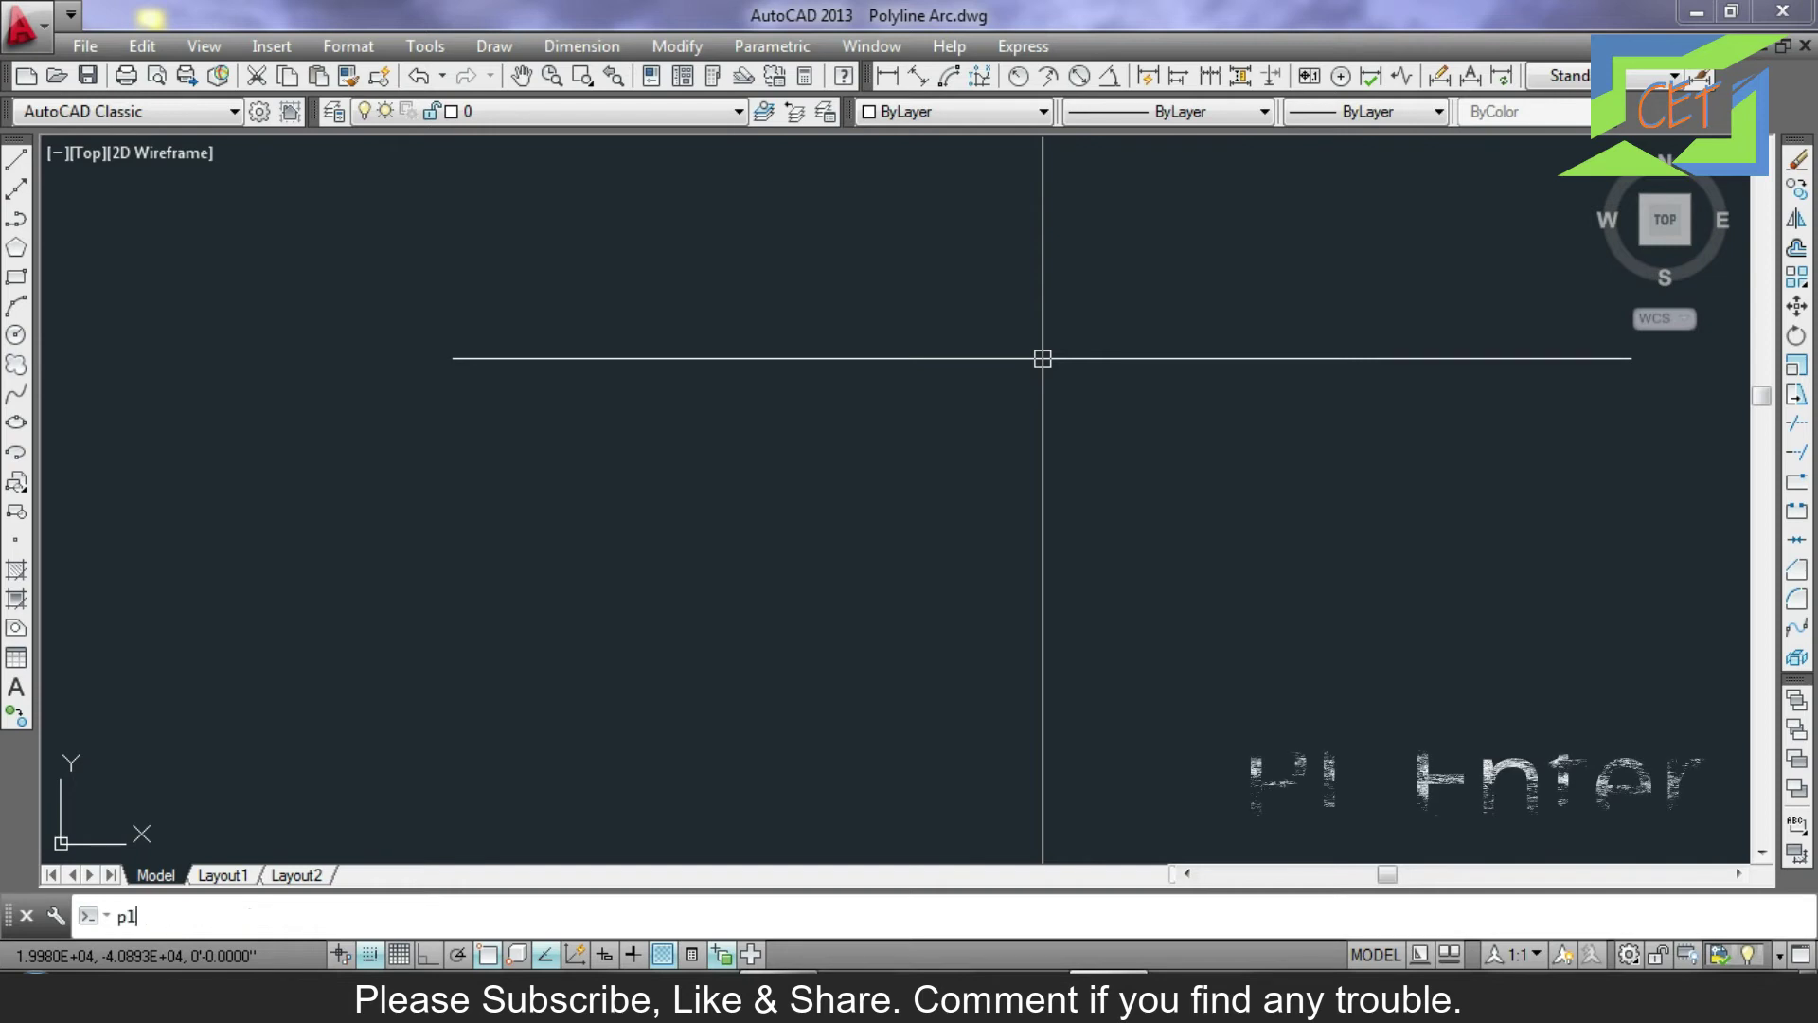
key("Return")
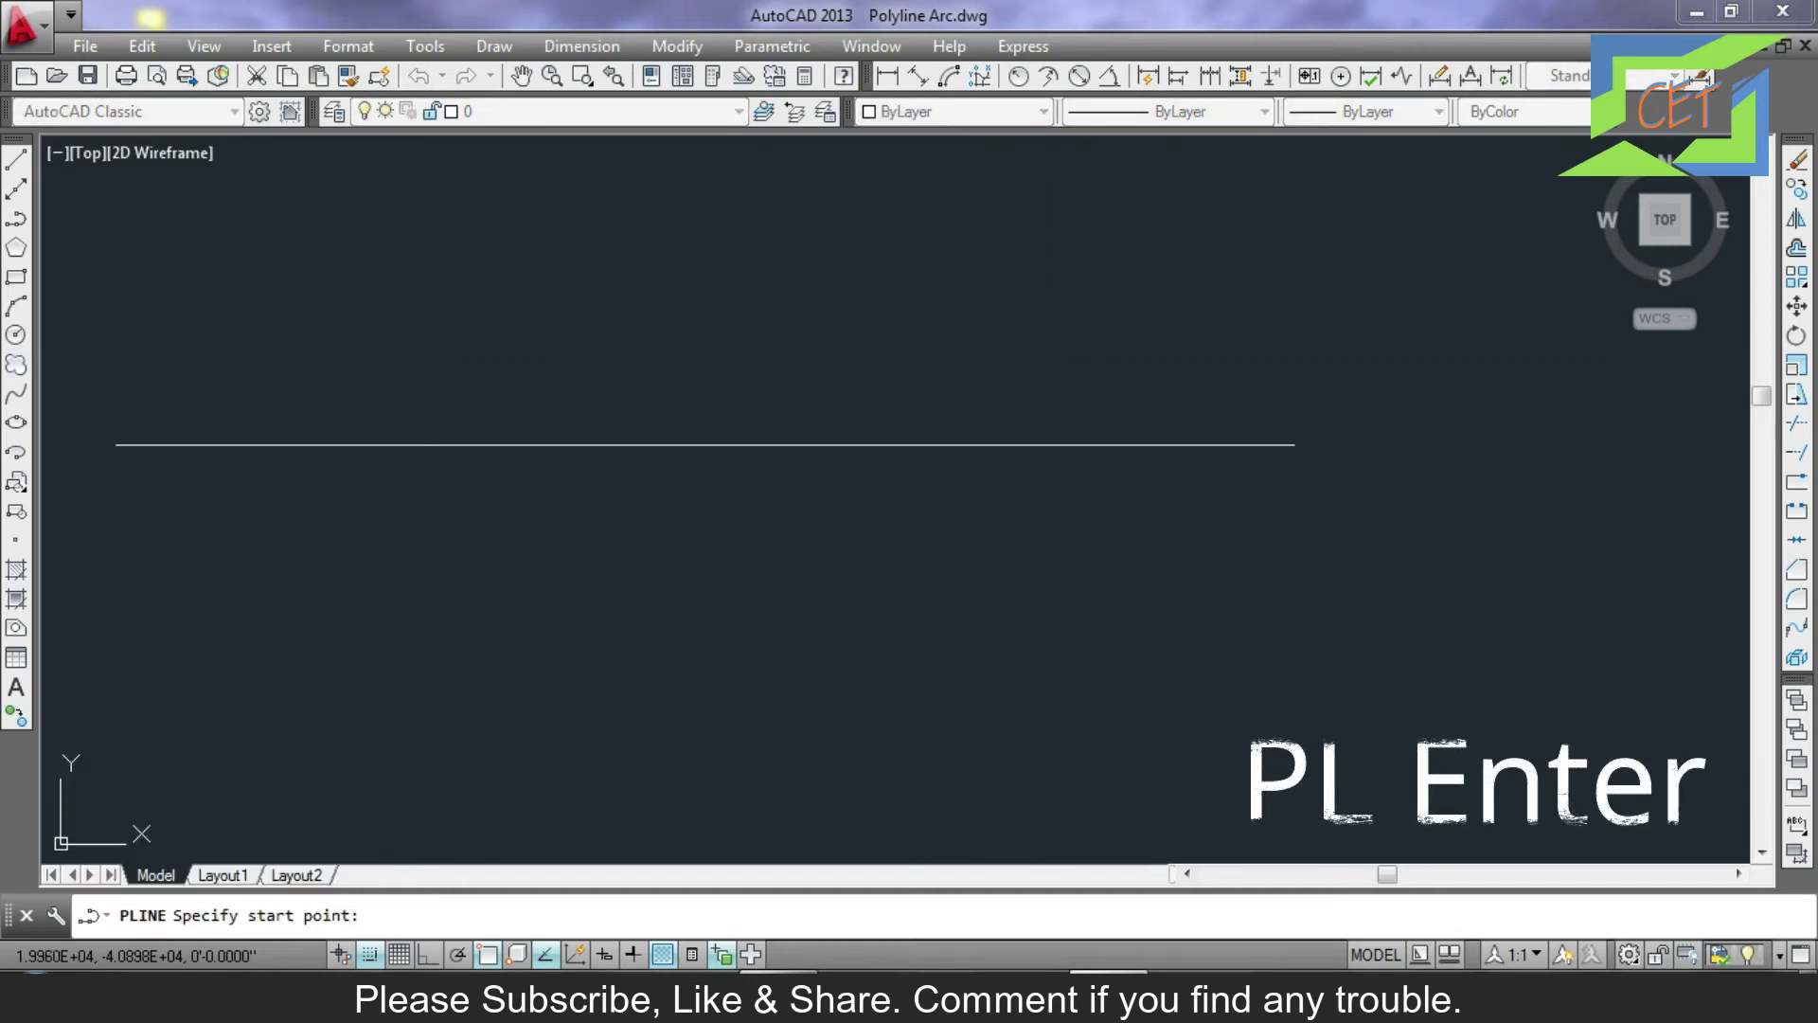
left_click(666, 504)
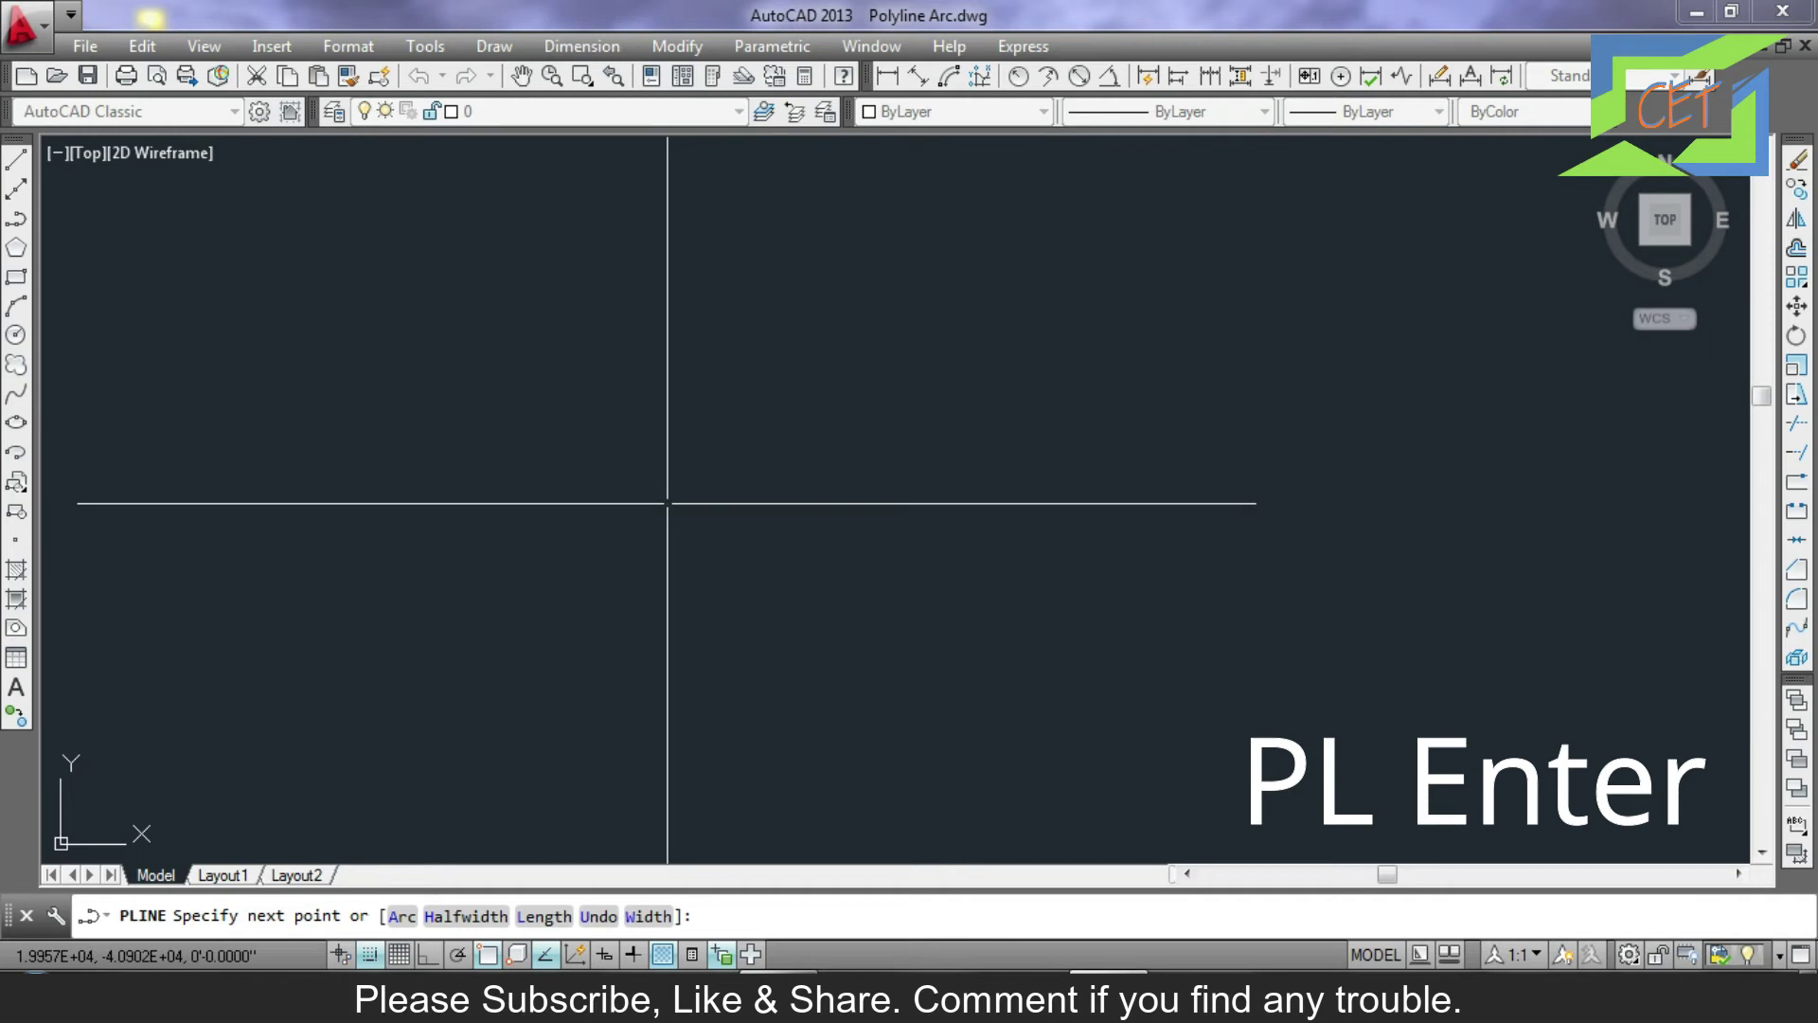
type("a")
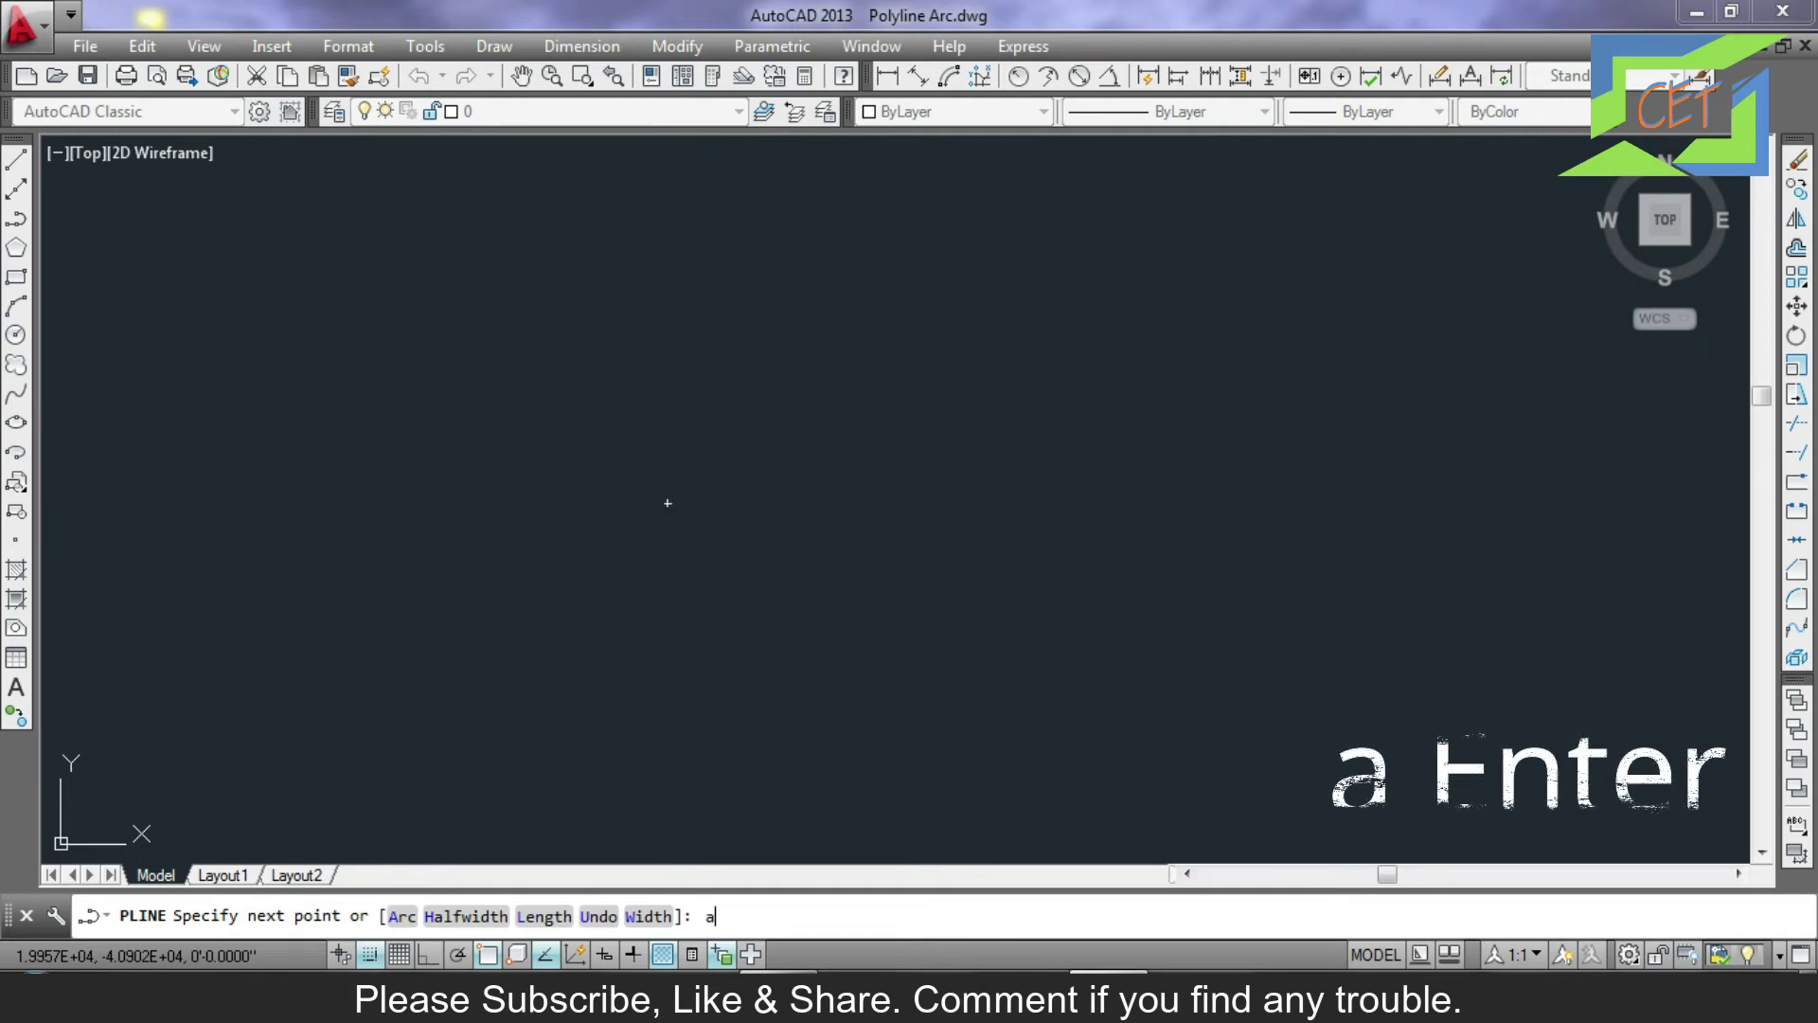
key("Return")
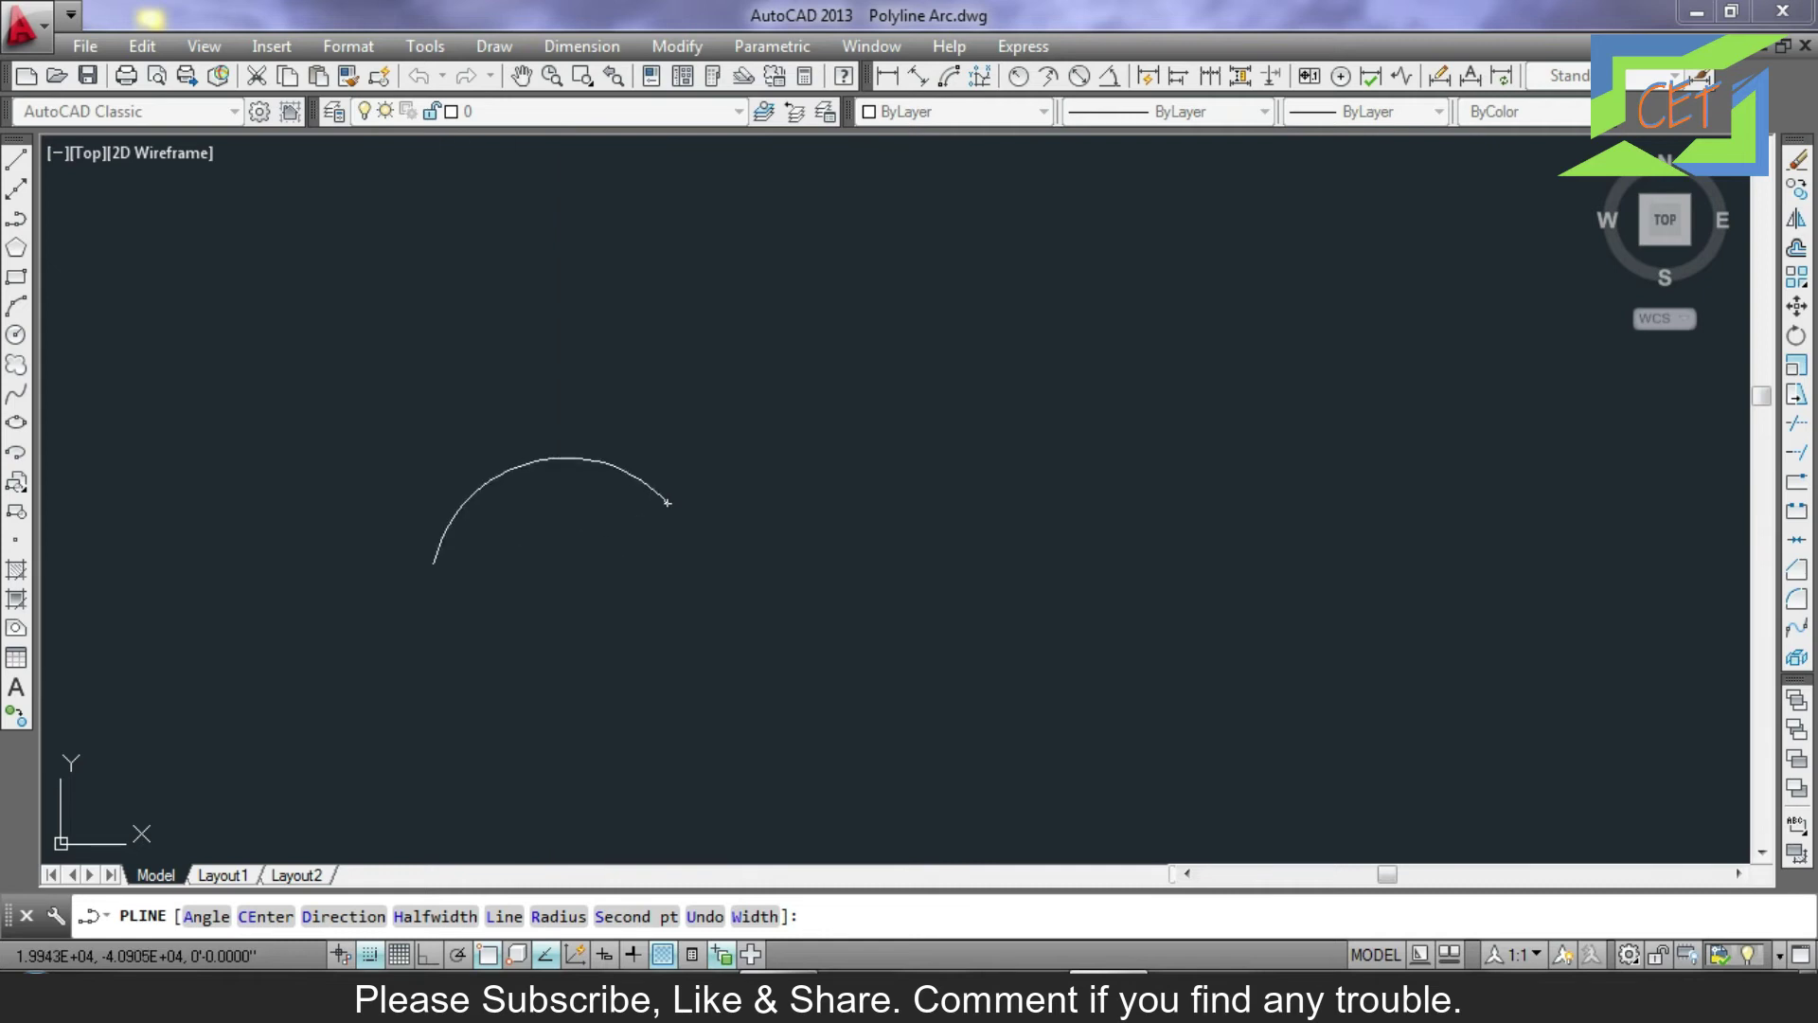
left_click(16, 540)
left_click(489, 417)
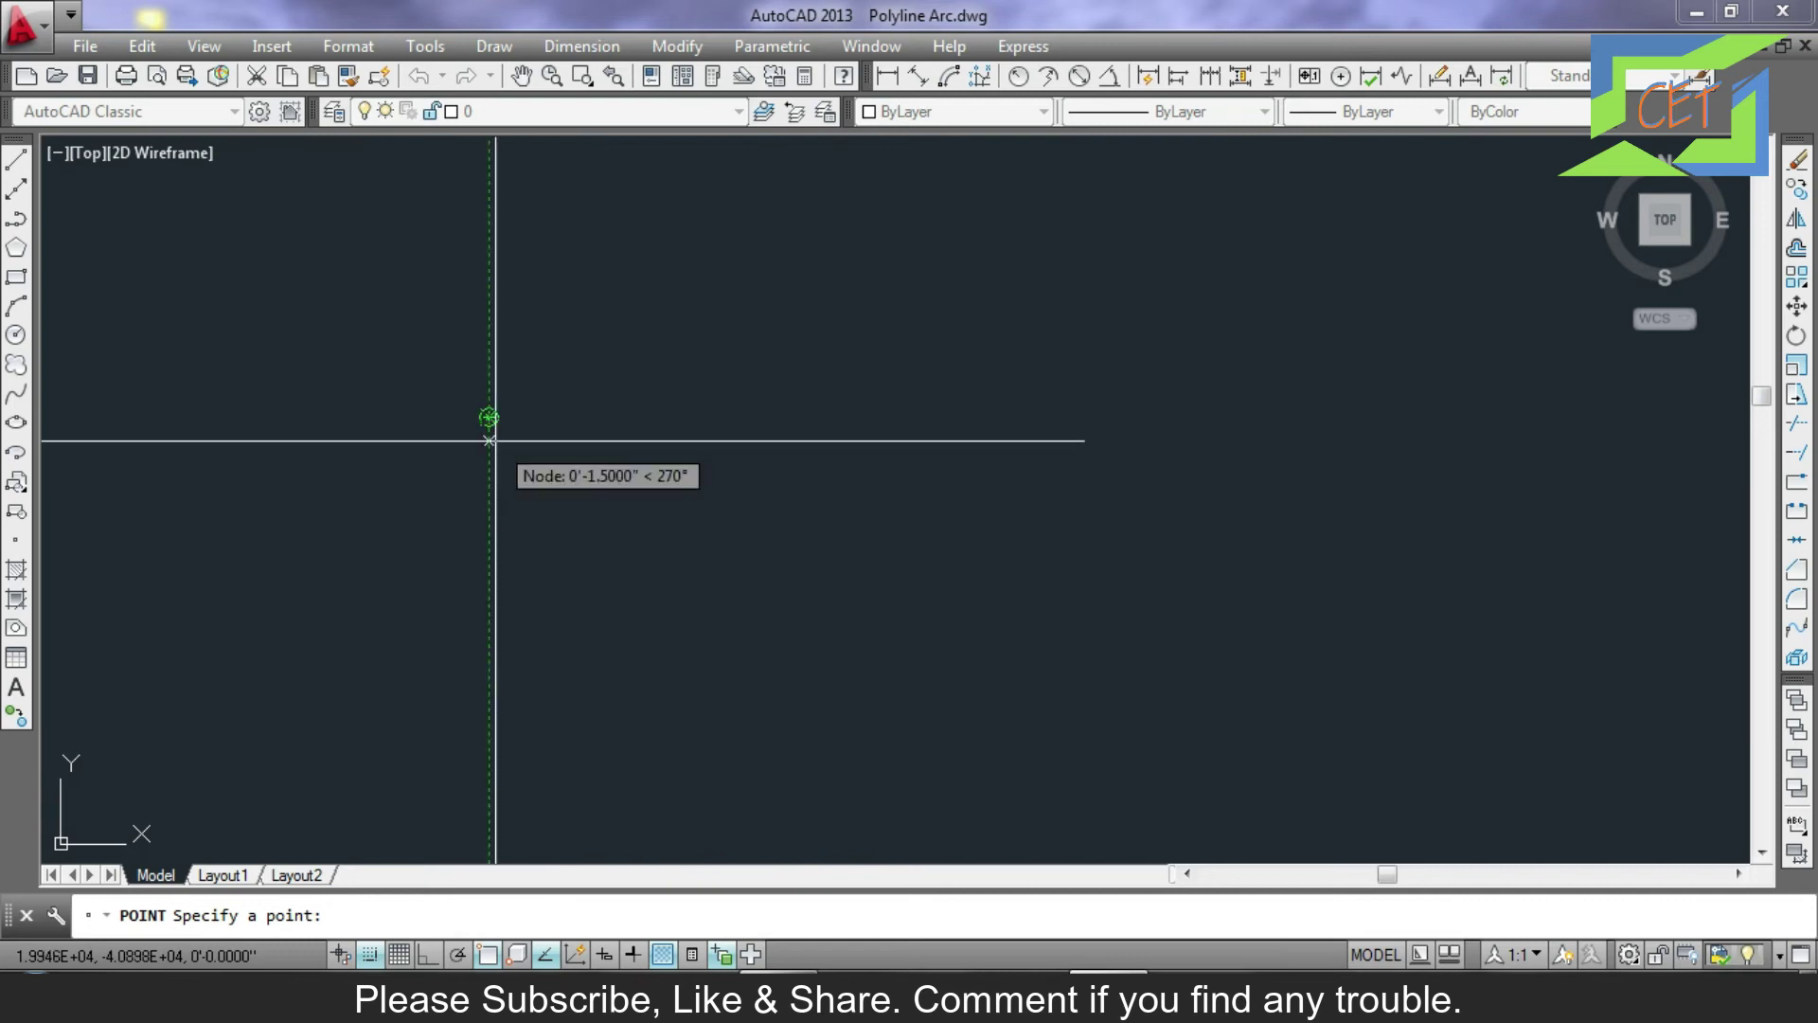
Place two more reference points, then start a new polyline with PL.
left_click(585, 559)
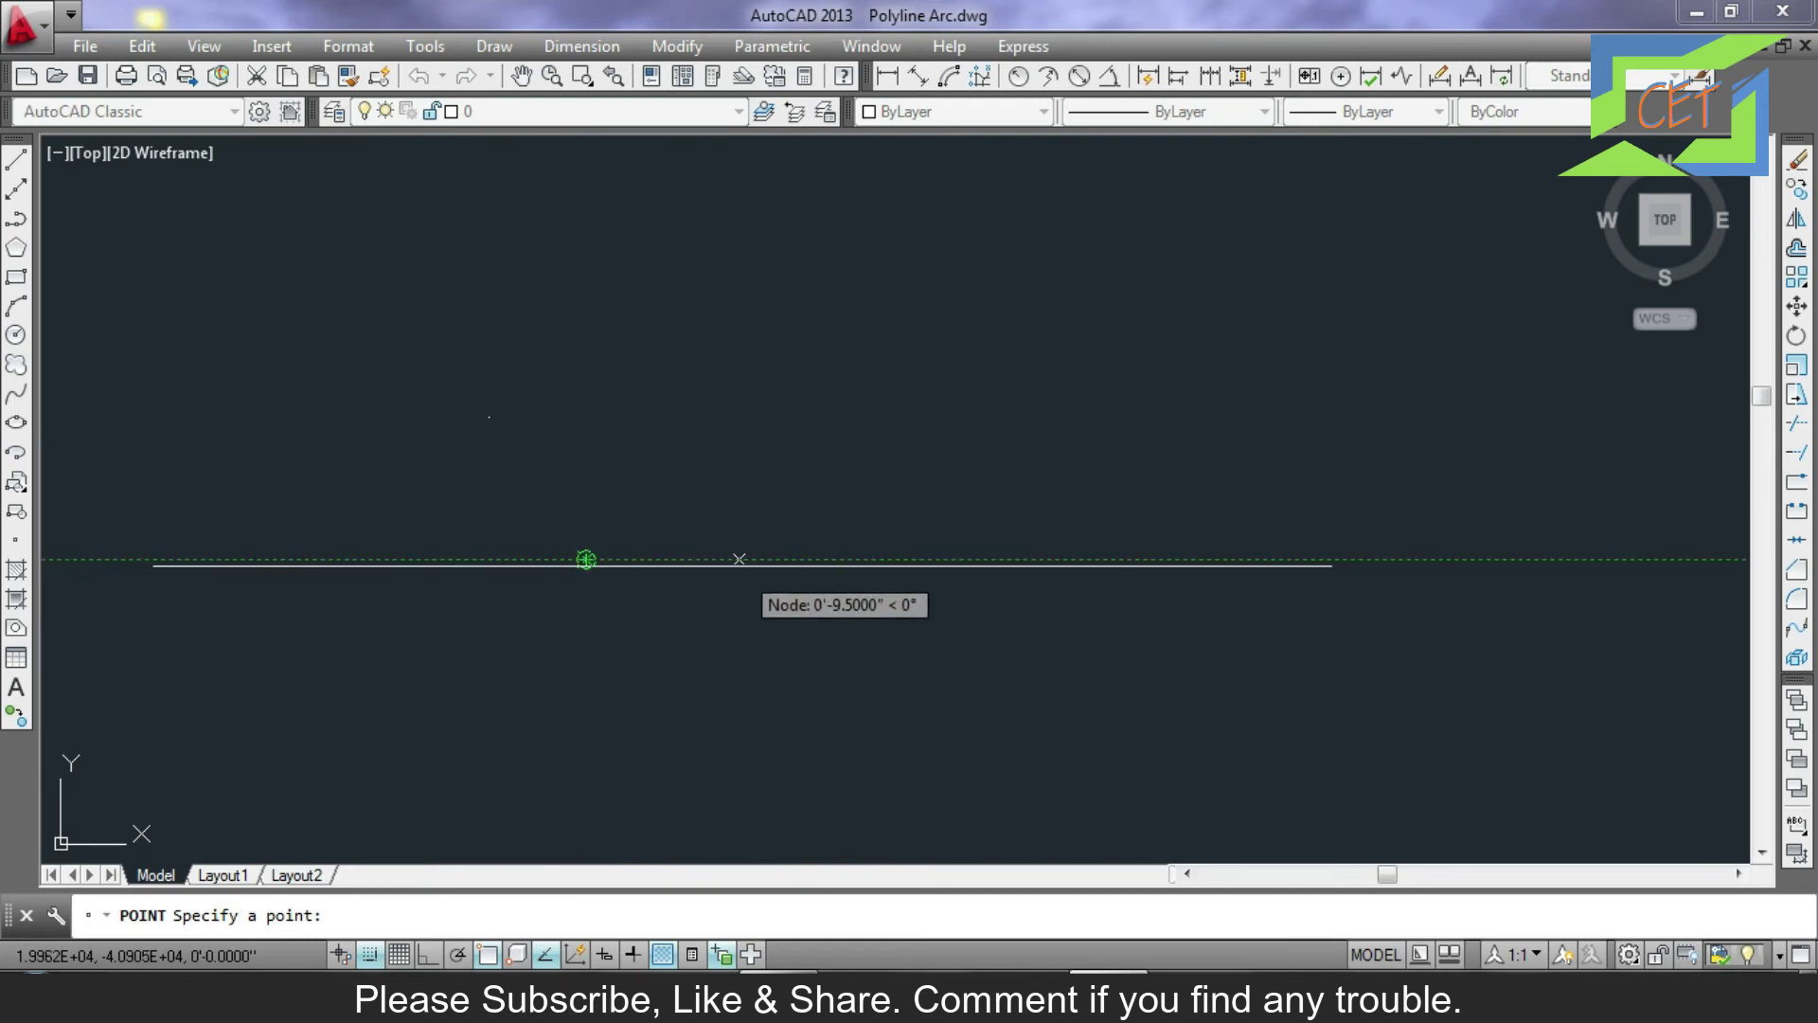
left_click(796, 516)
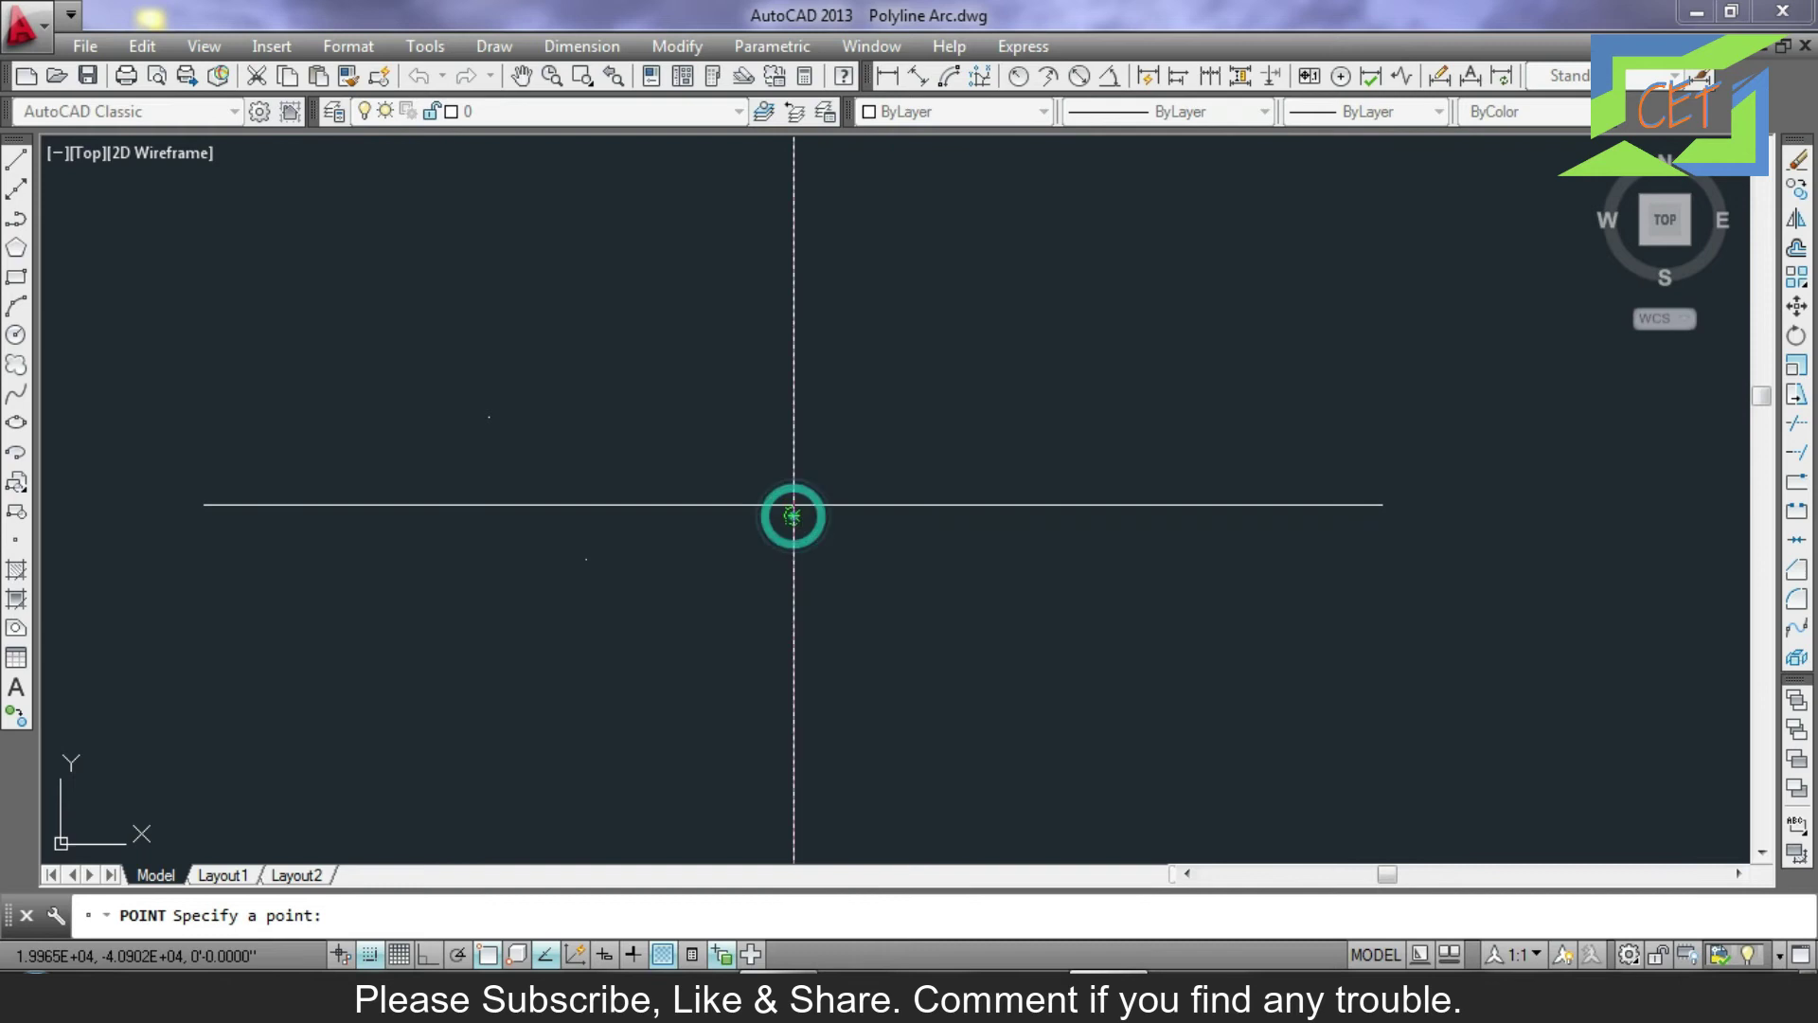
key("Escape")
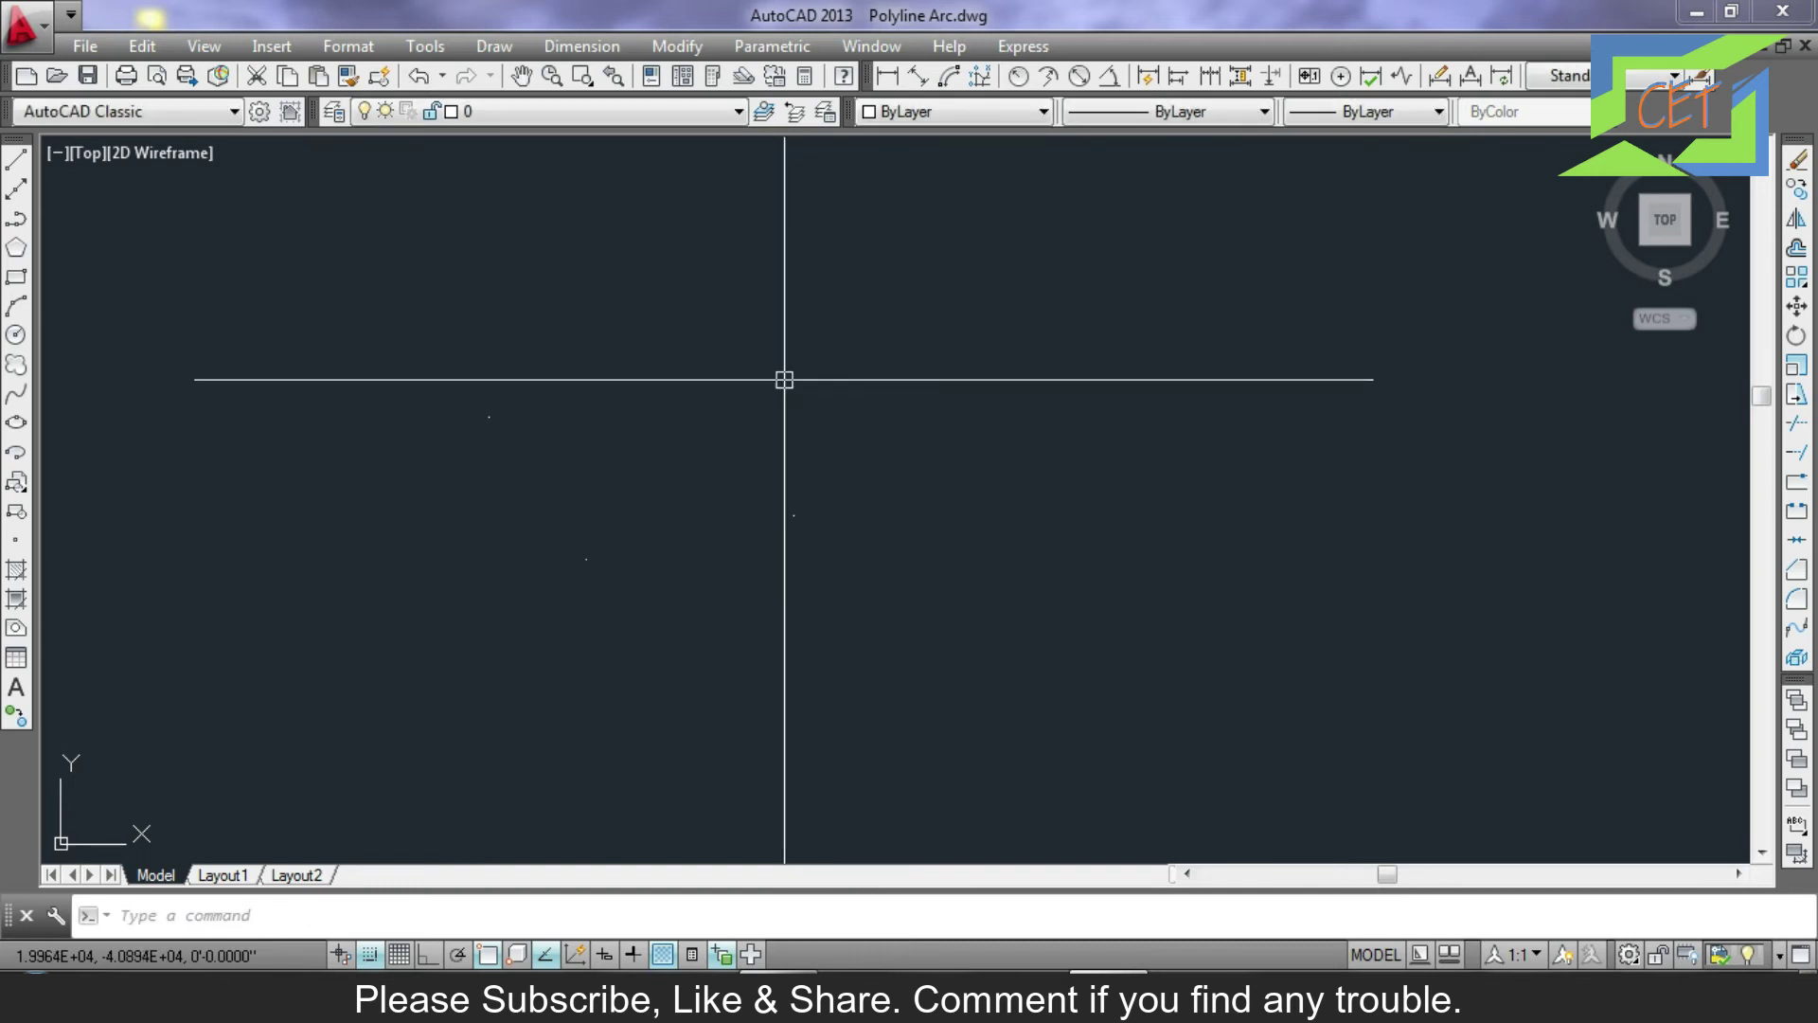
type("pPL")
key("Return")
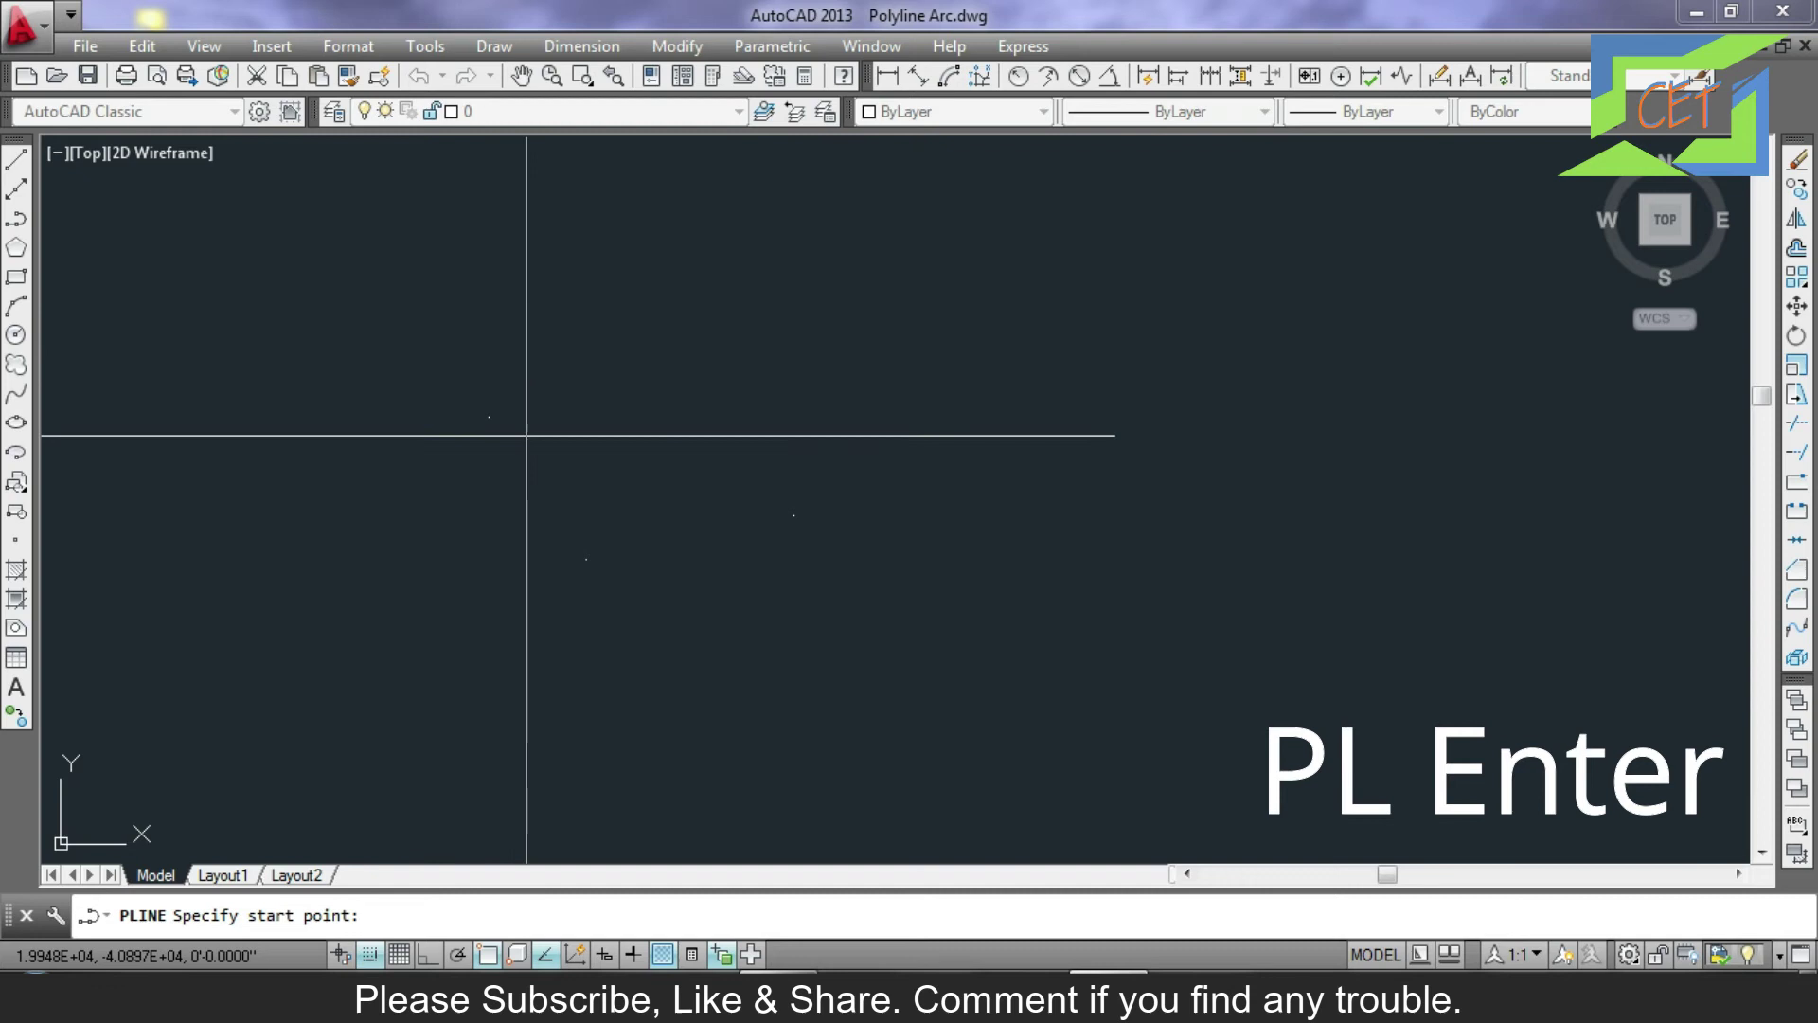
Draw a polyline arc through three reference nodes via Second pt, then start setting a new width.
left_click(488, 417)
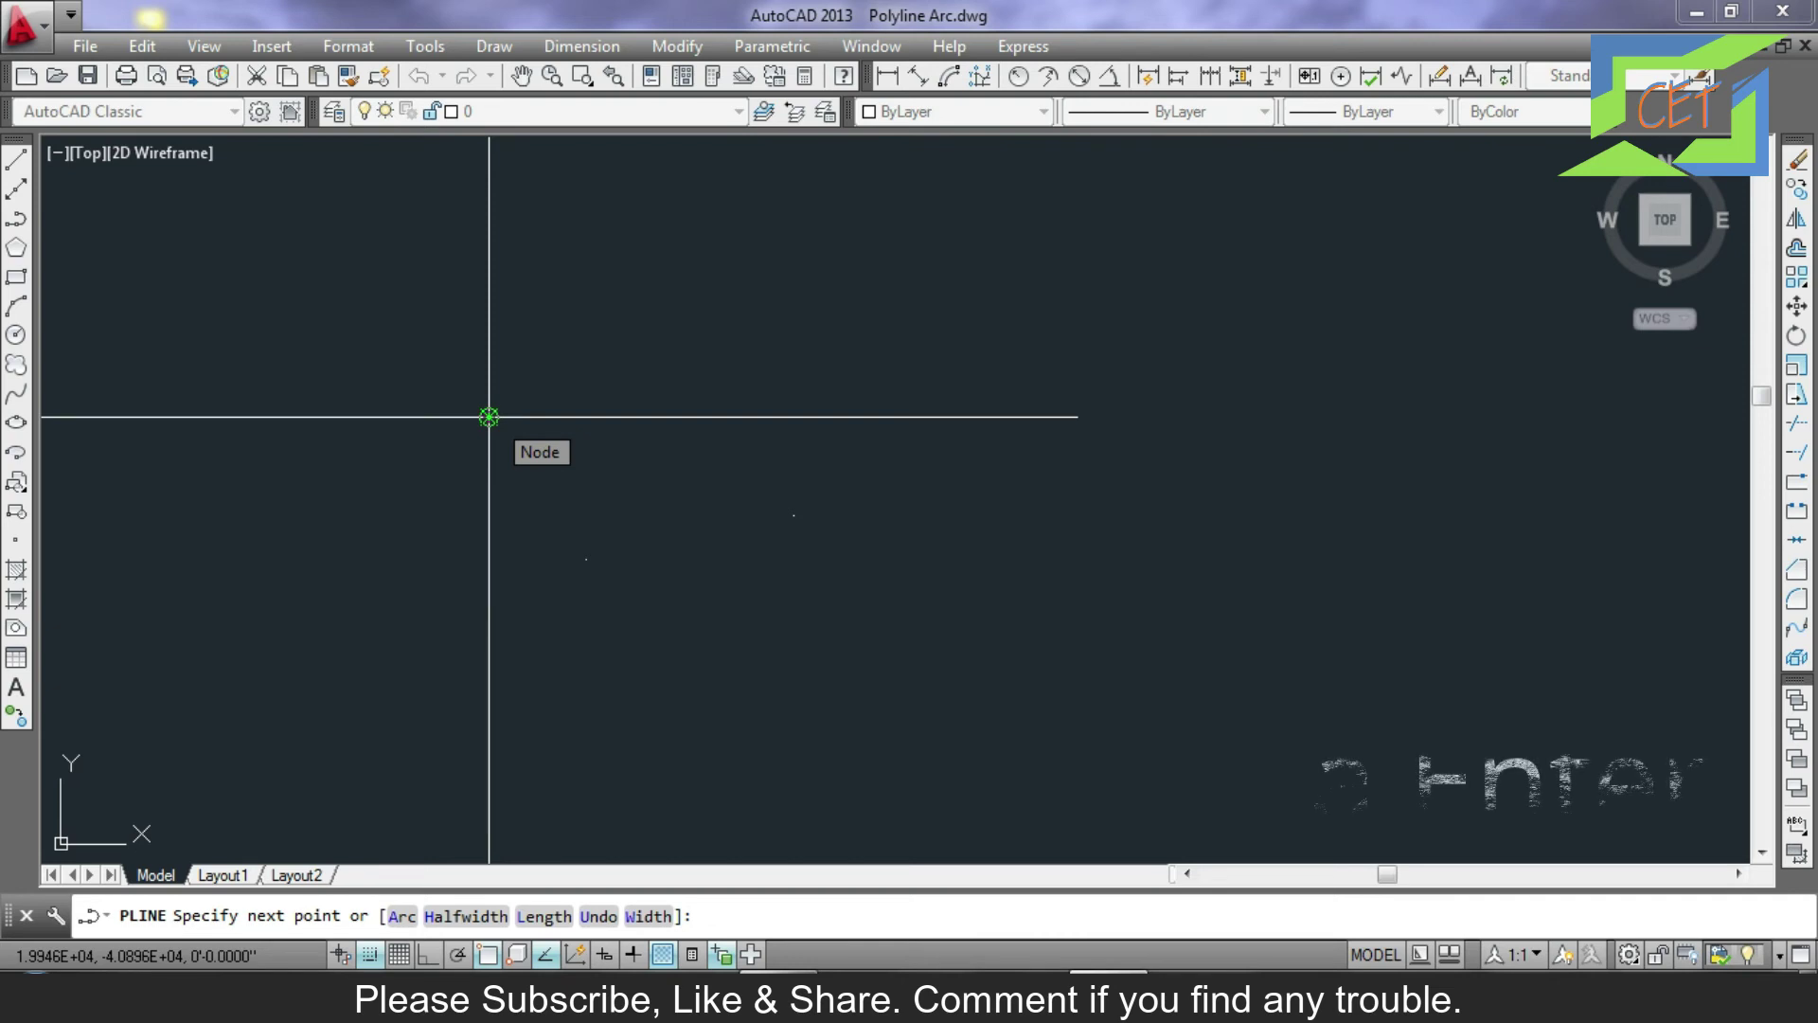
type("a")
key("Return")
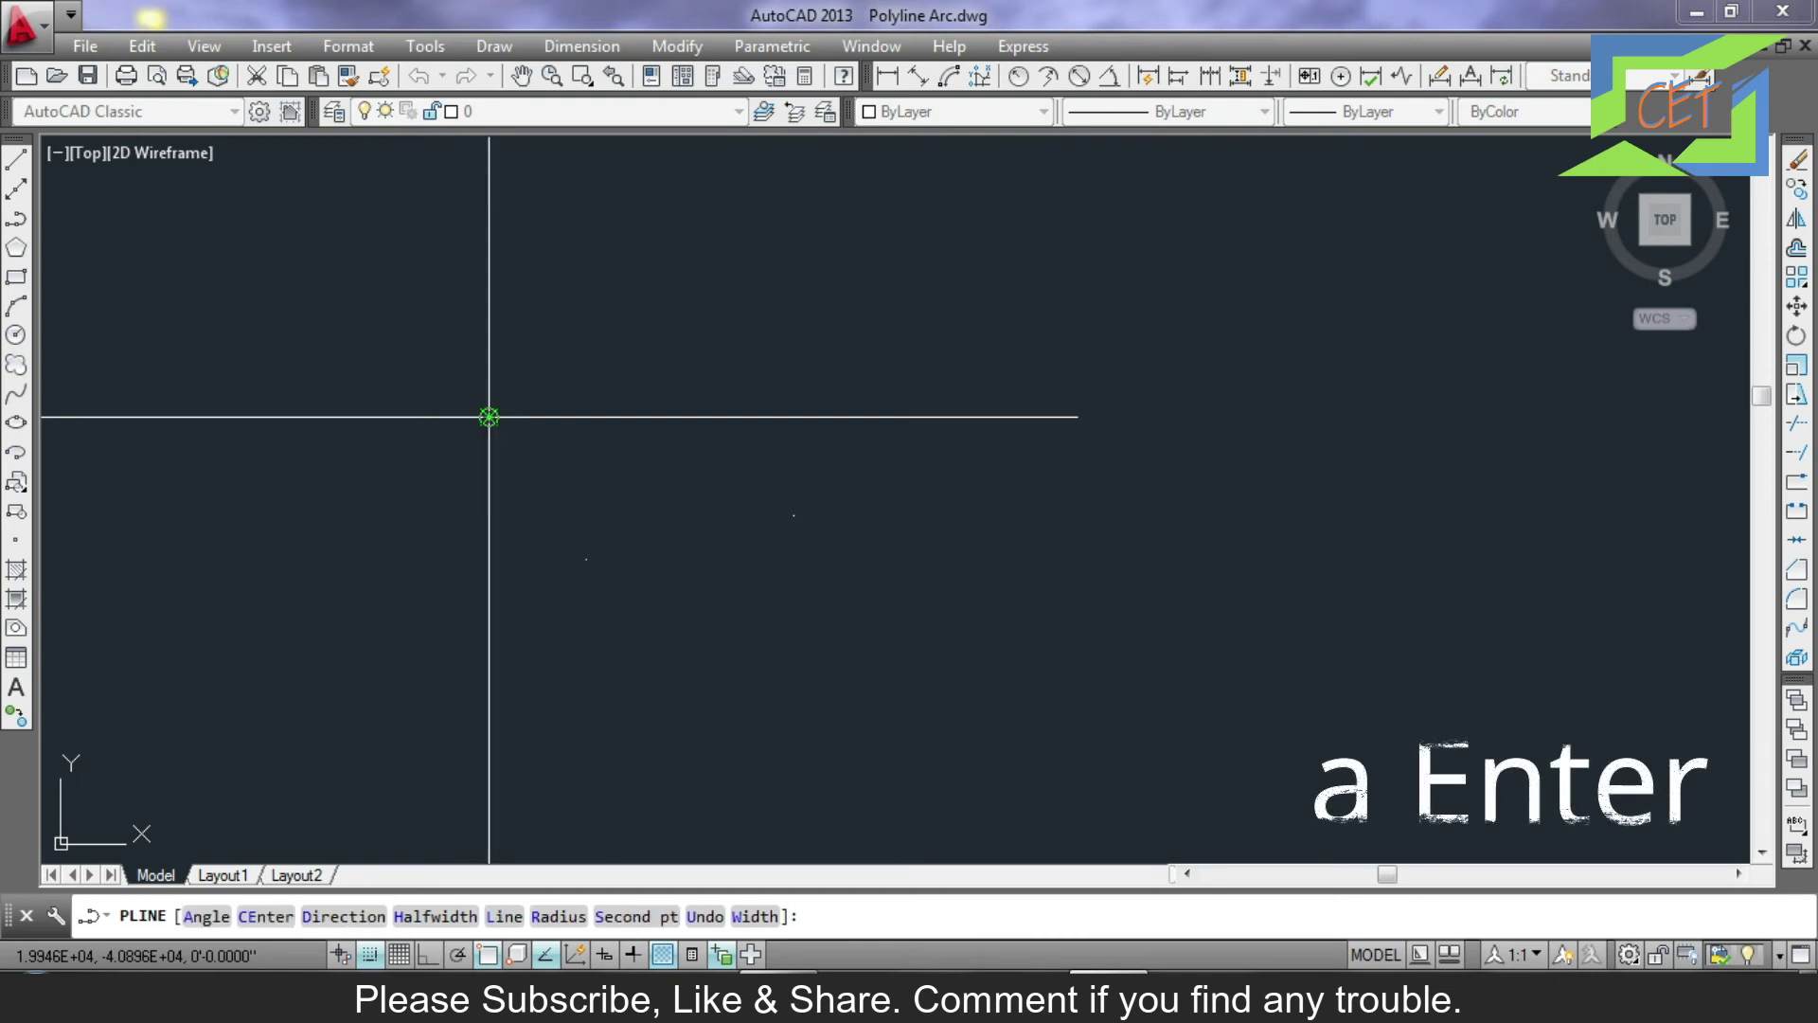
middle_click_drag(489, 417, 645, 836)
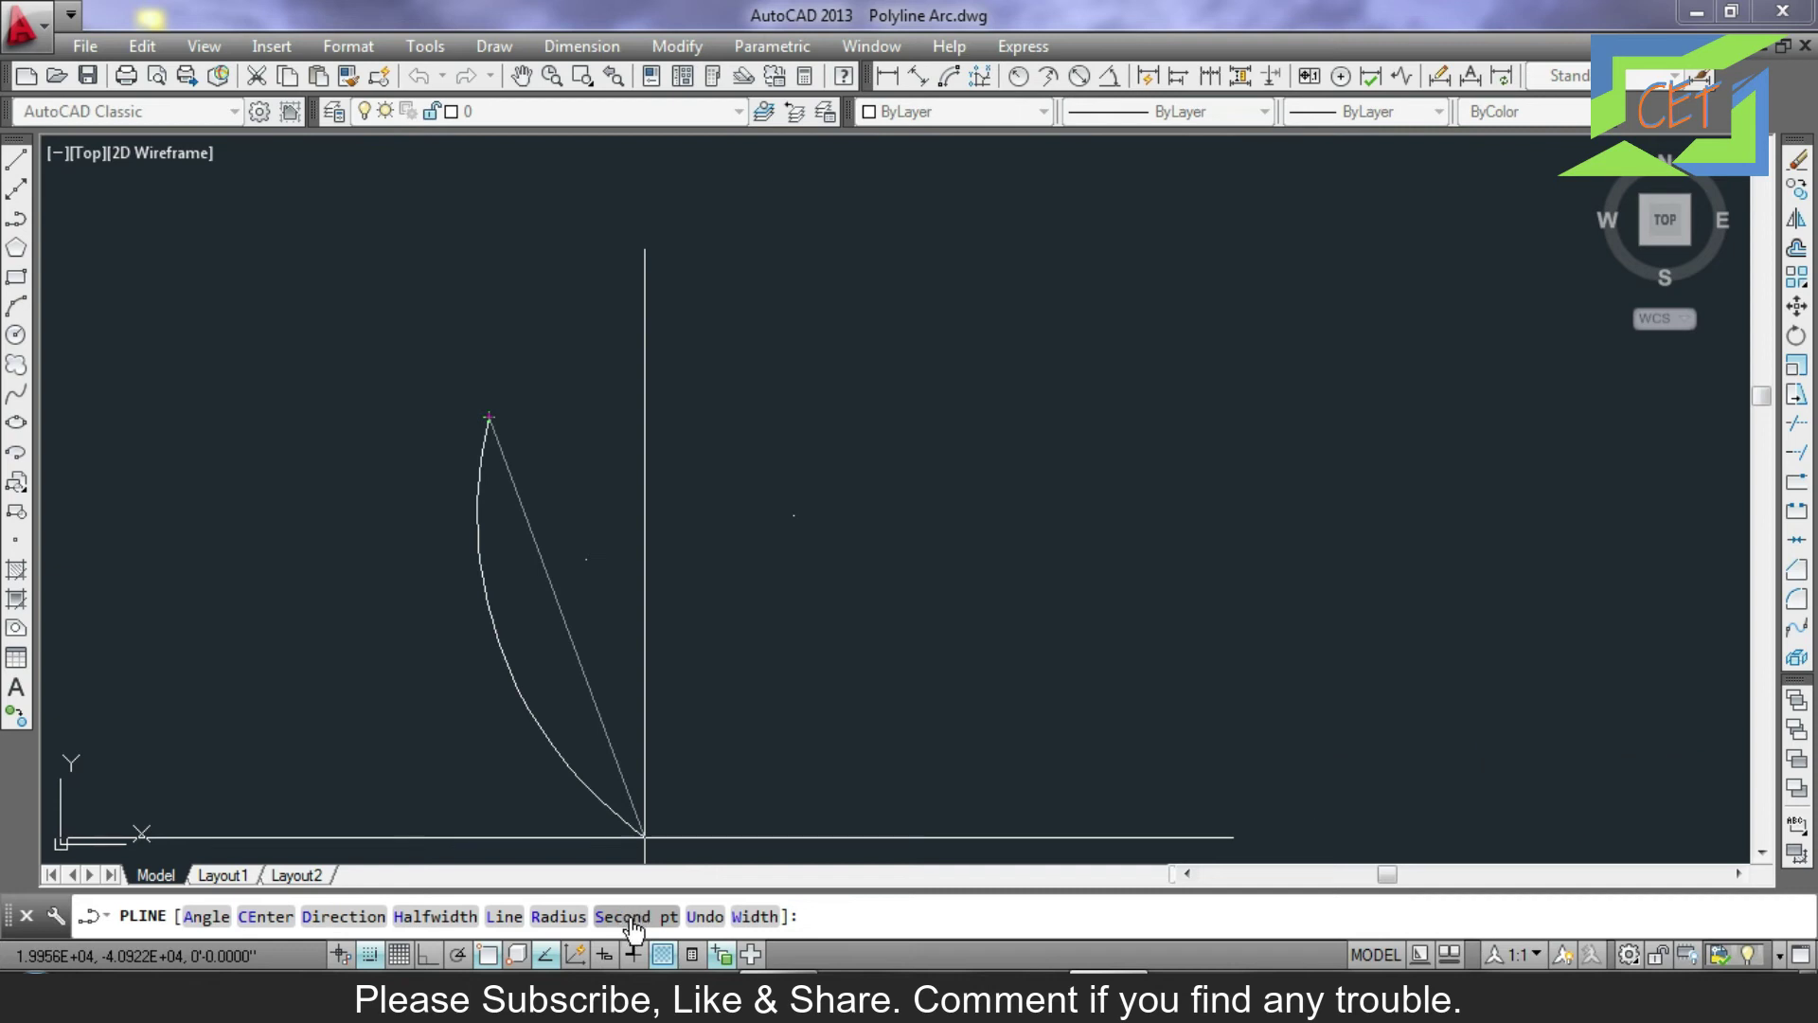
left_click(625, 916)
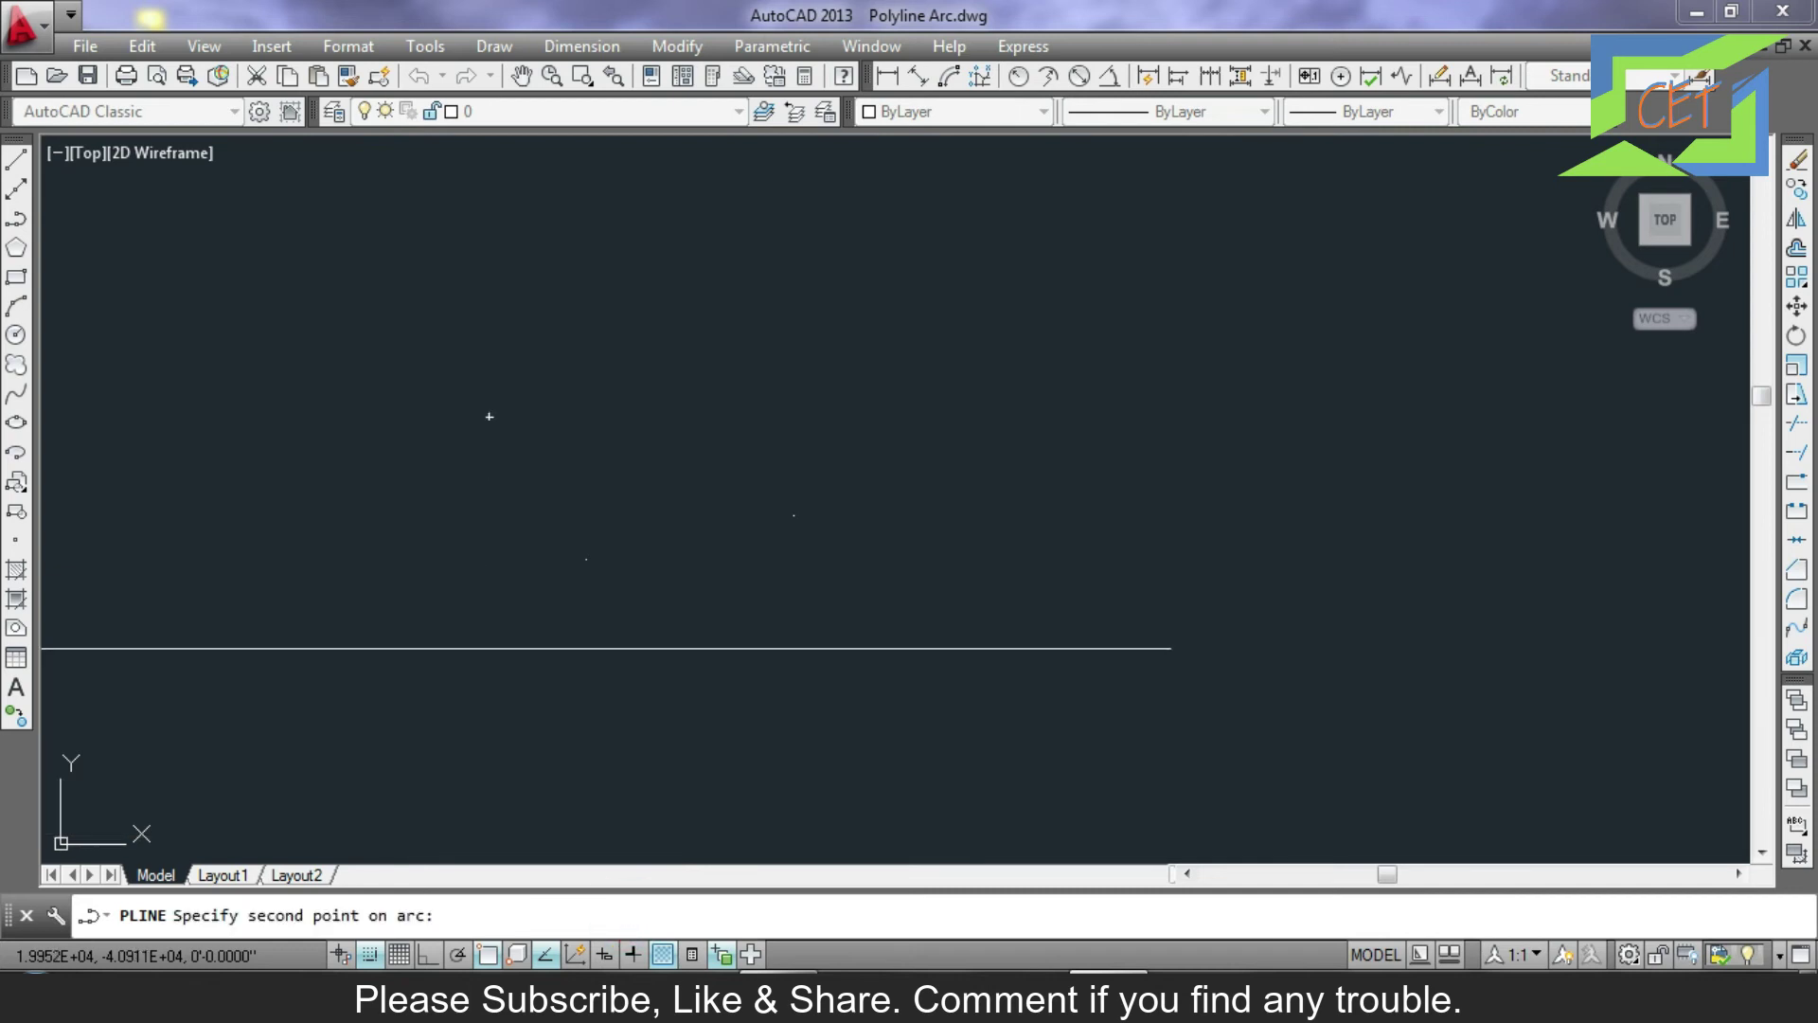
left_click(586, 559)
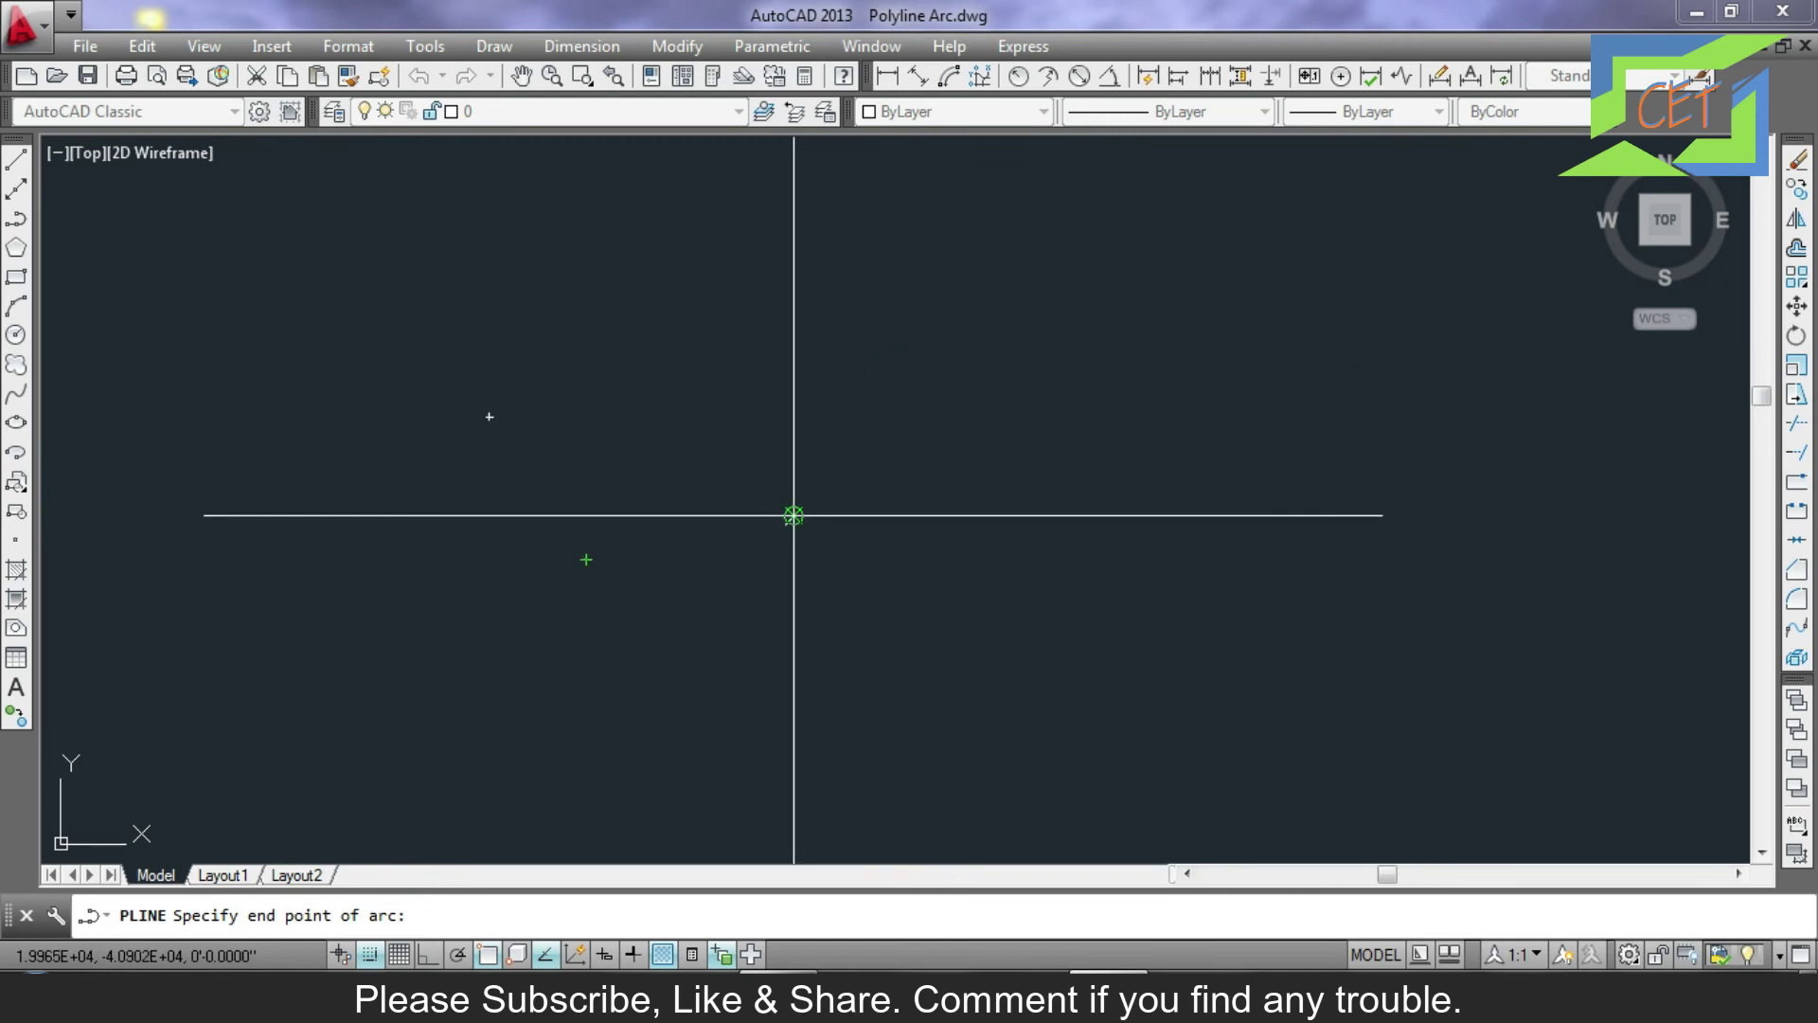
left_click(794, 515)
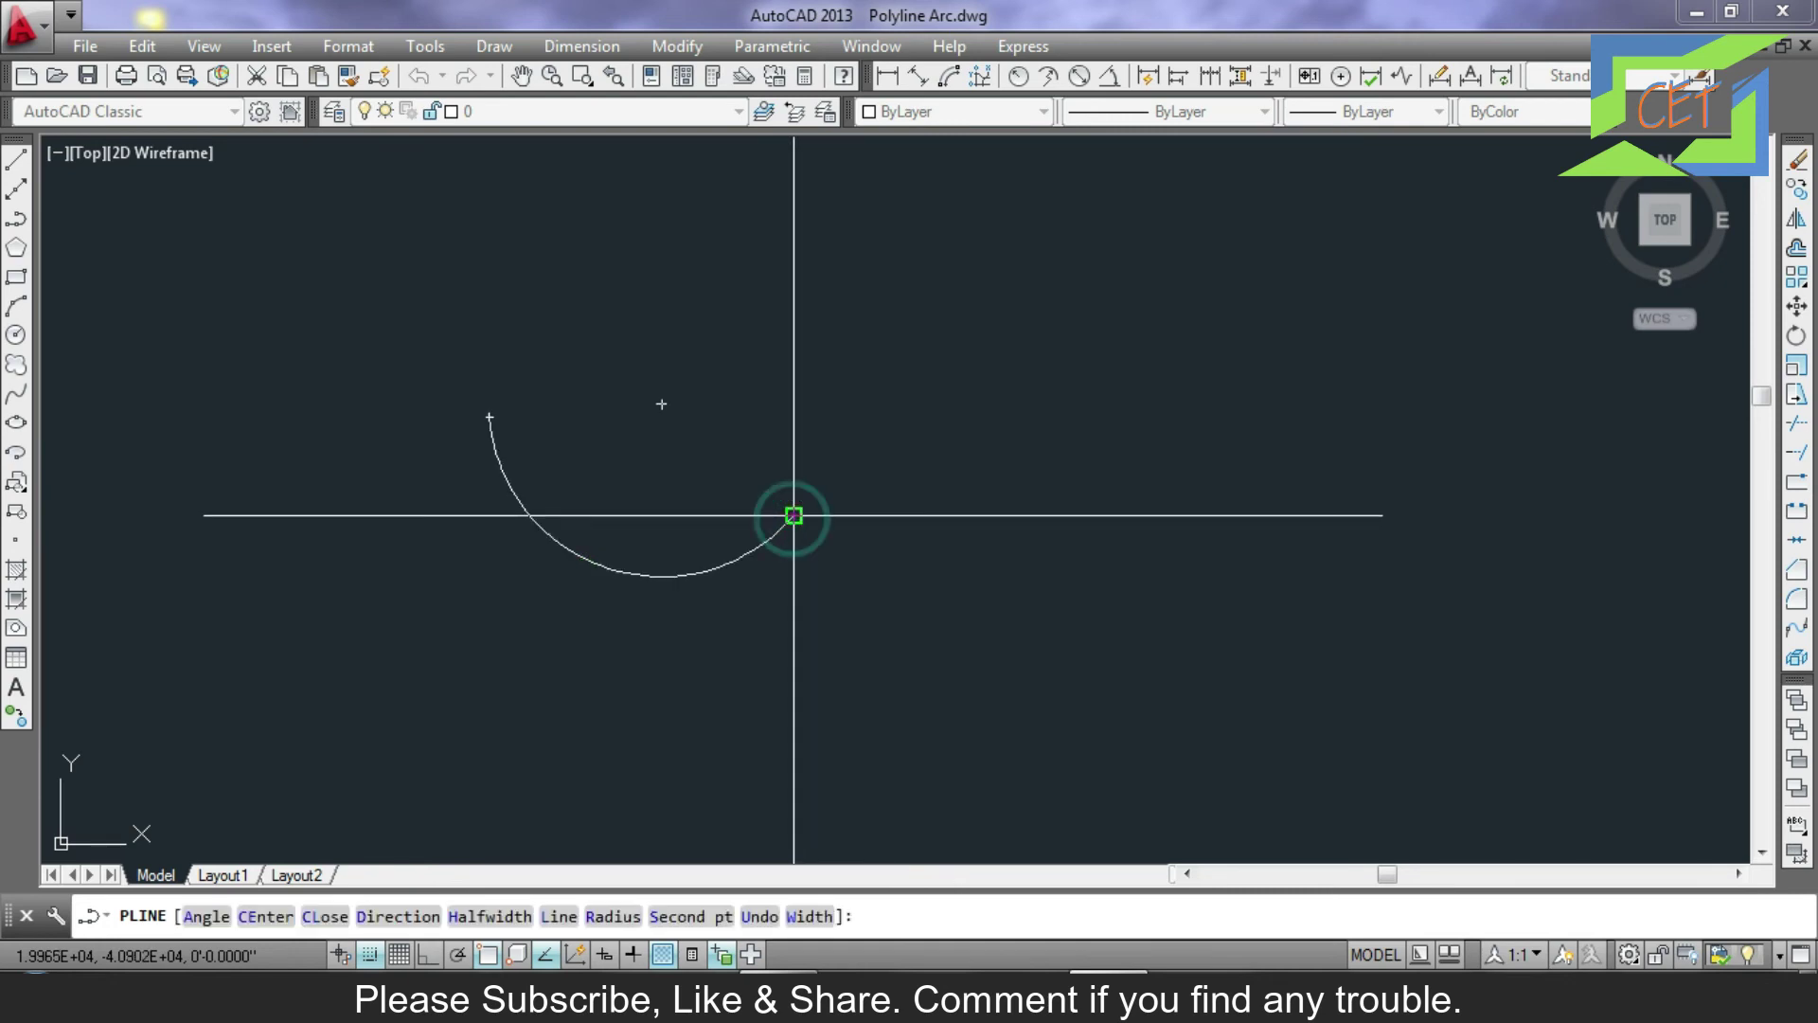
key("Return")
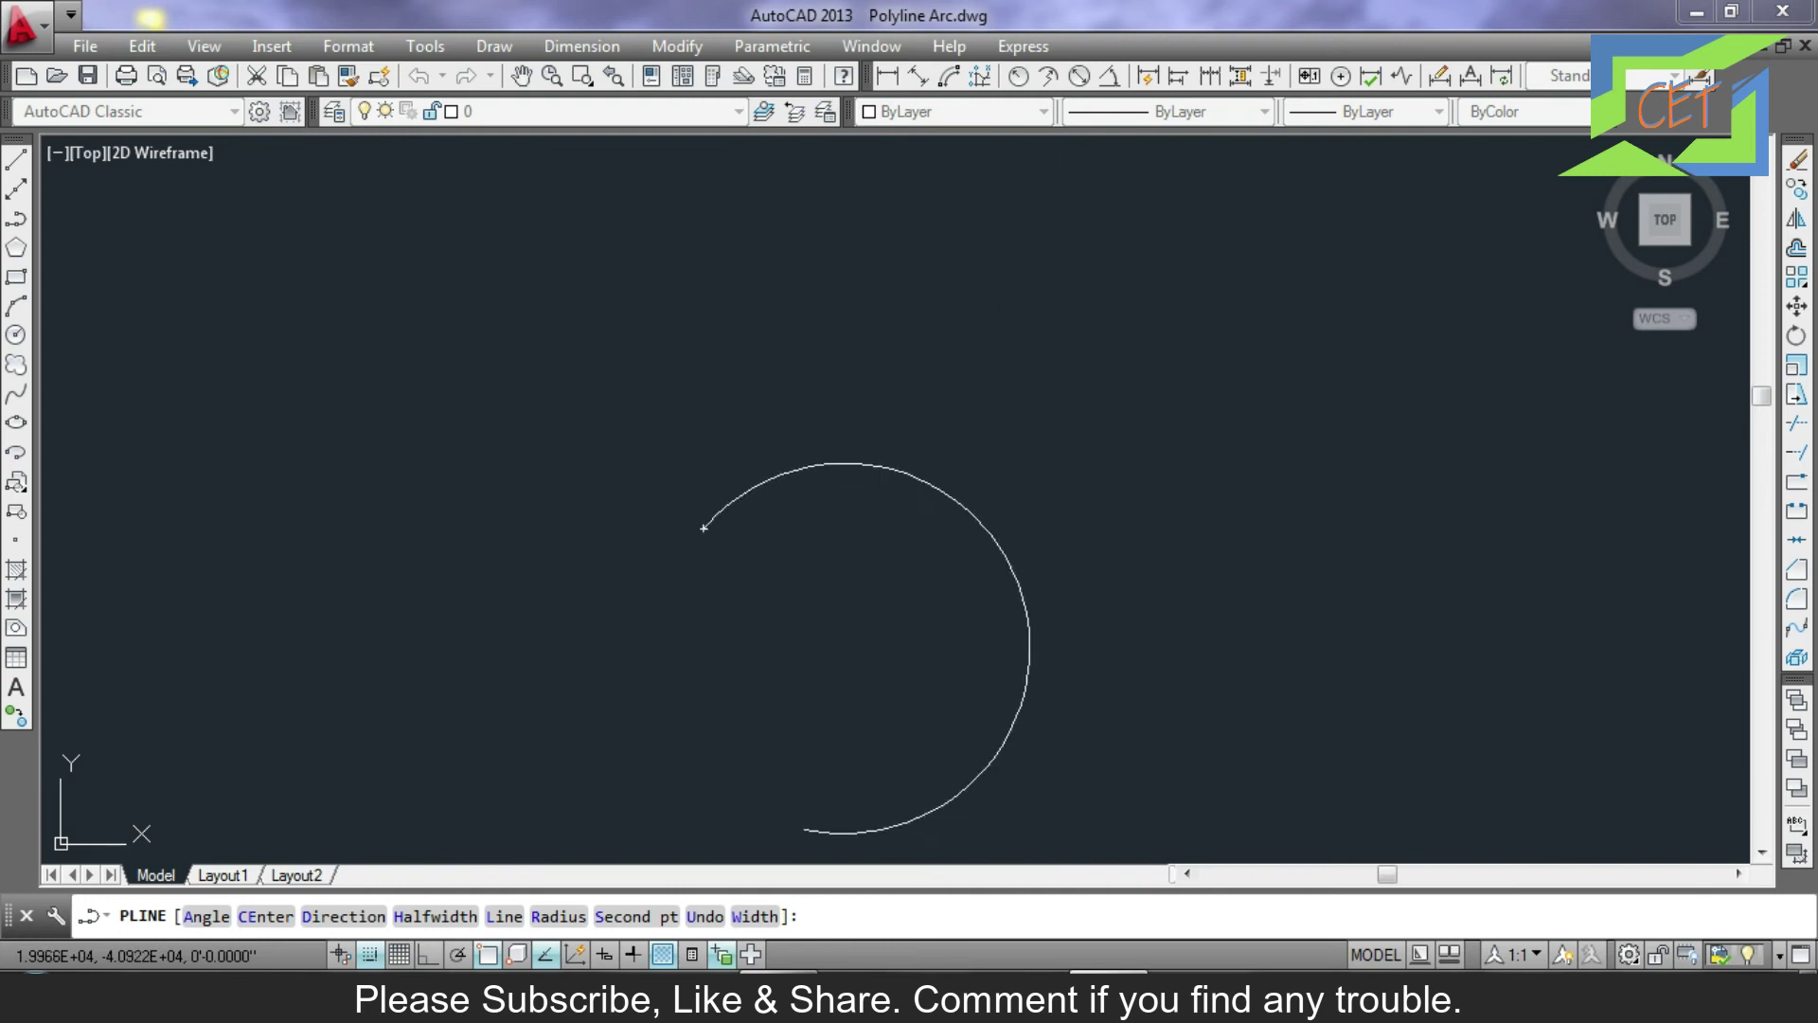
left_click(756, 916)
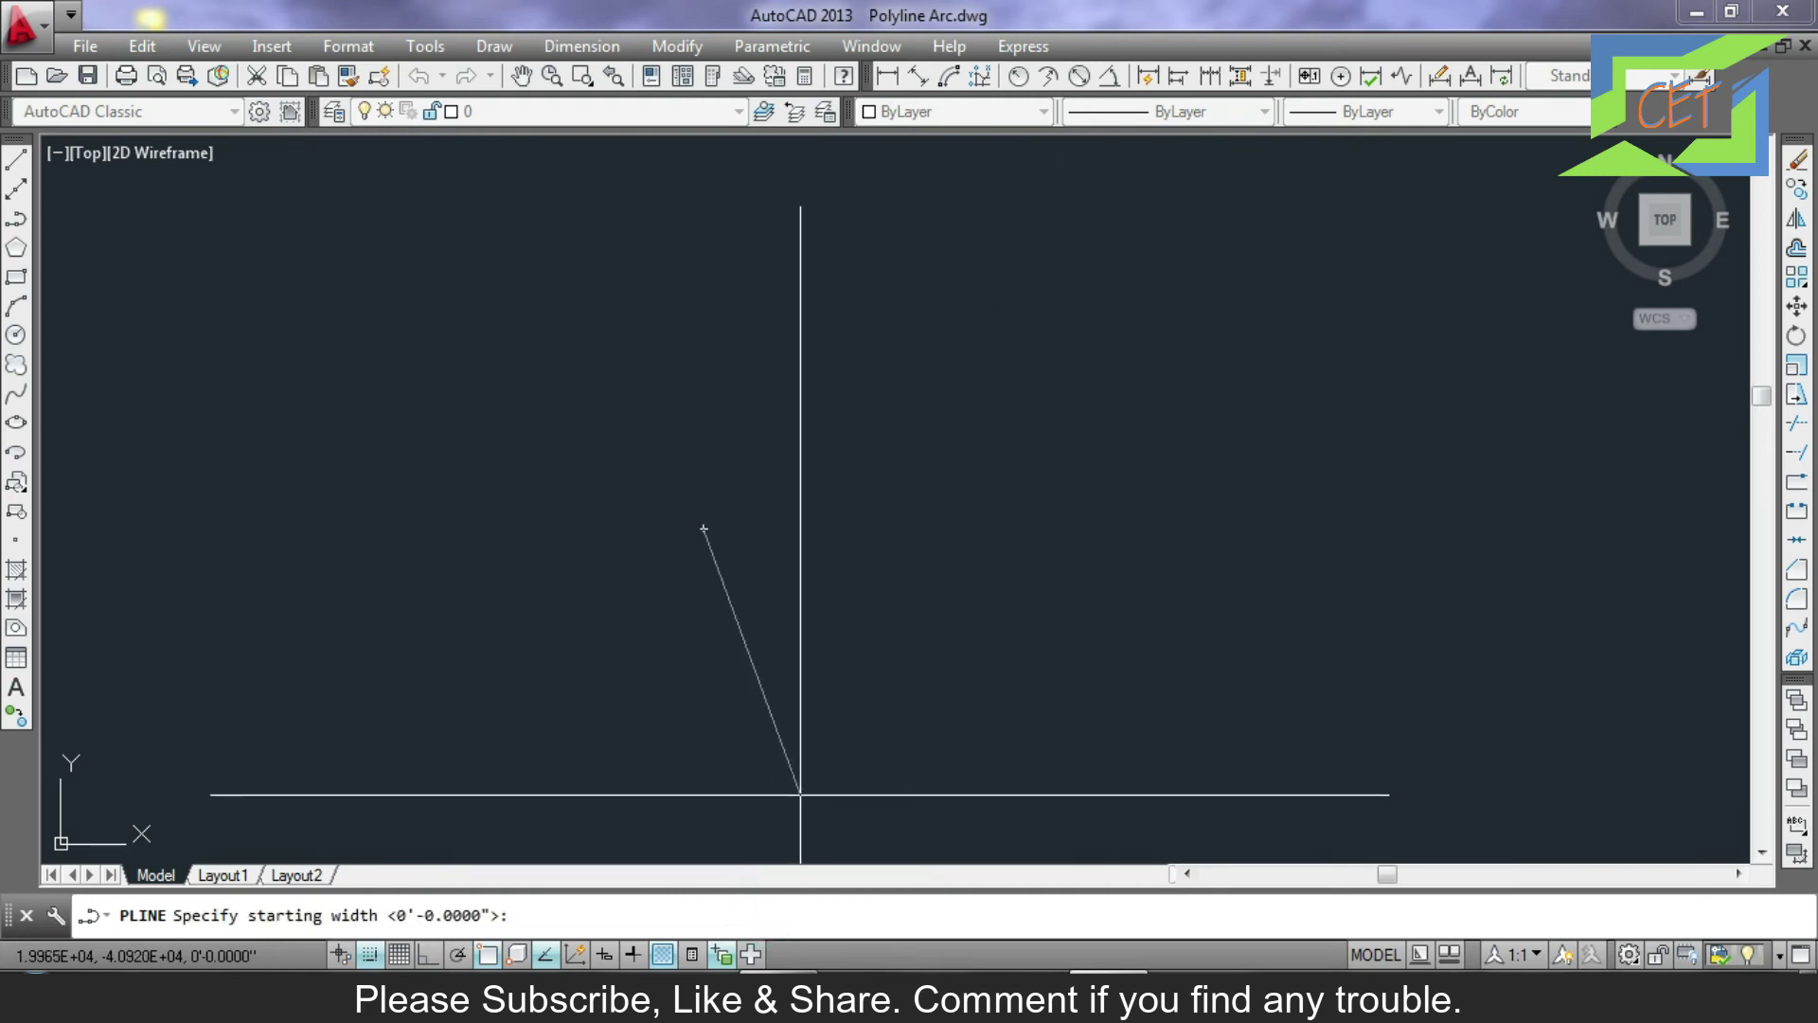
Preview a wide polyline arc tapering from 2" to 6" width, then cancel it.
type("2")
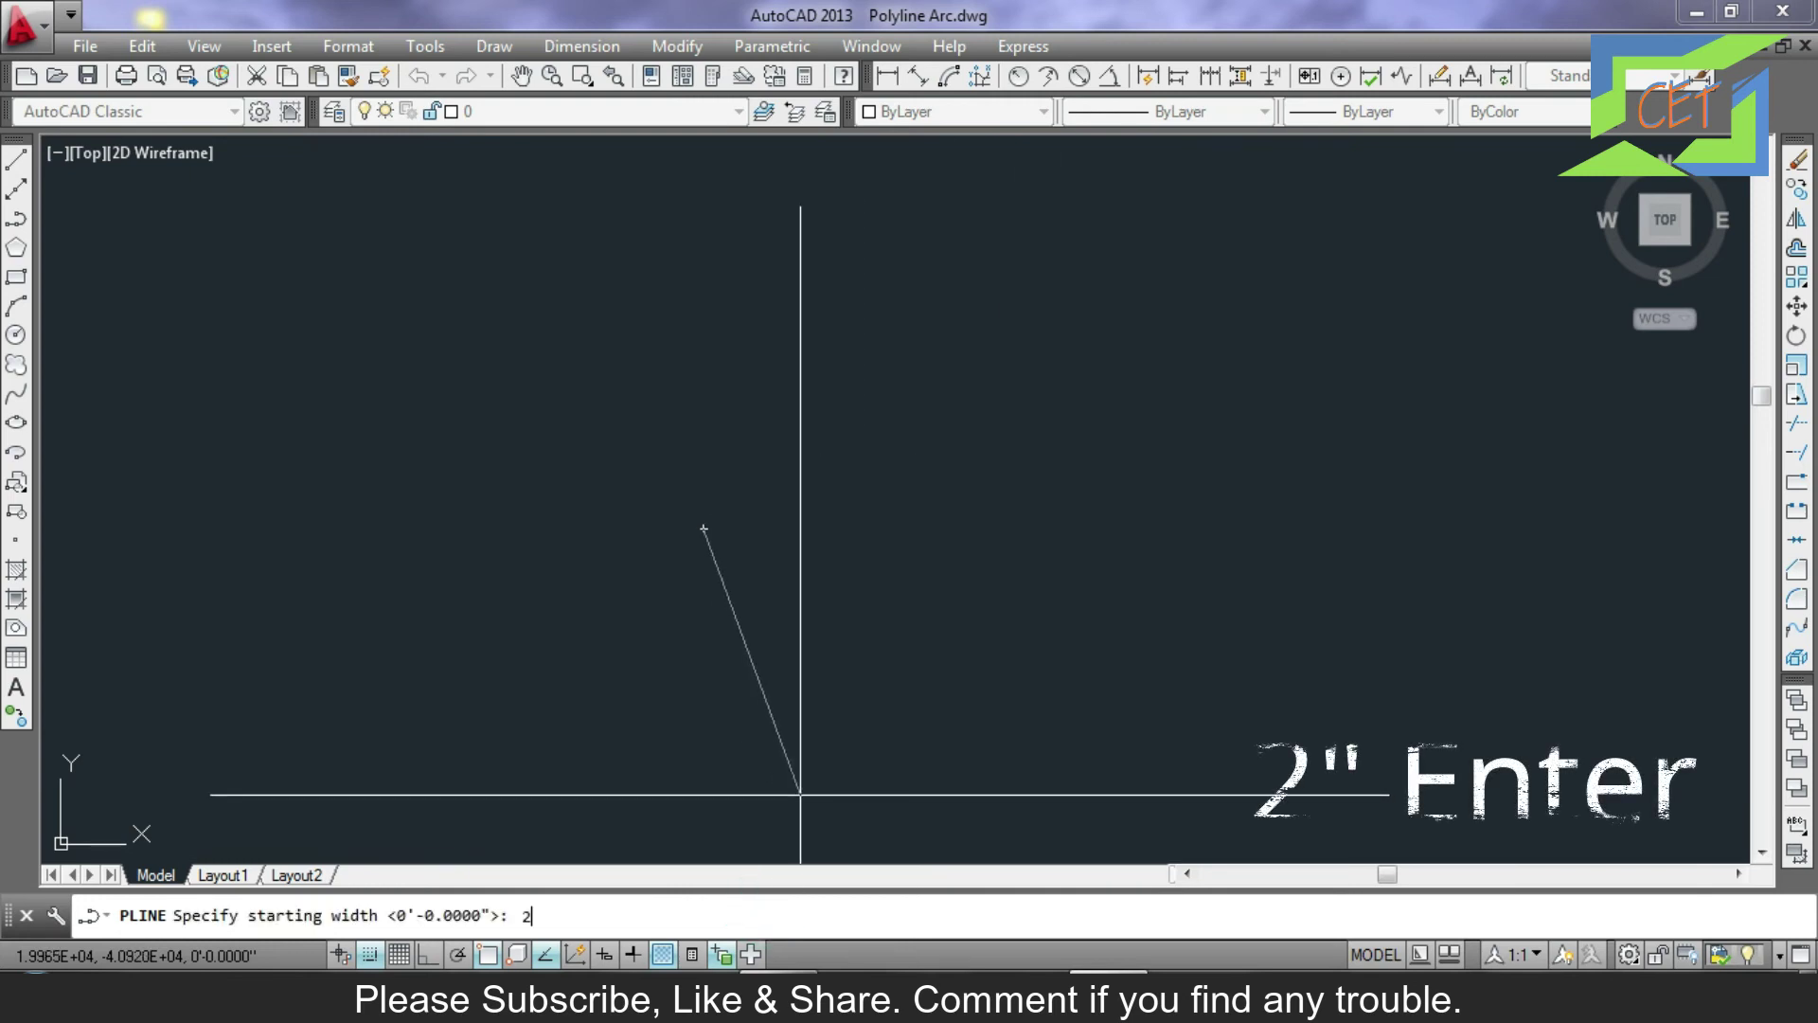
type("\"")
key("Return")
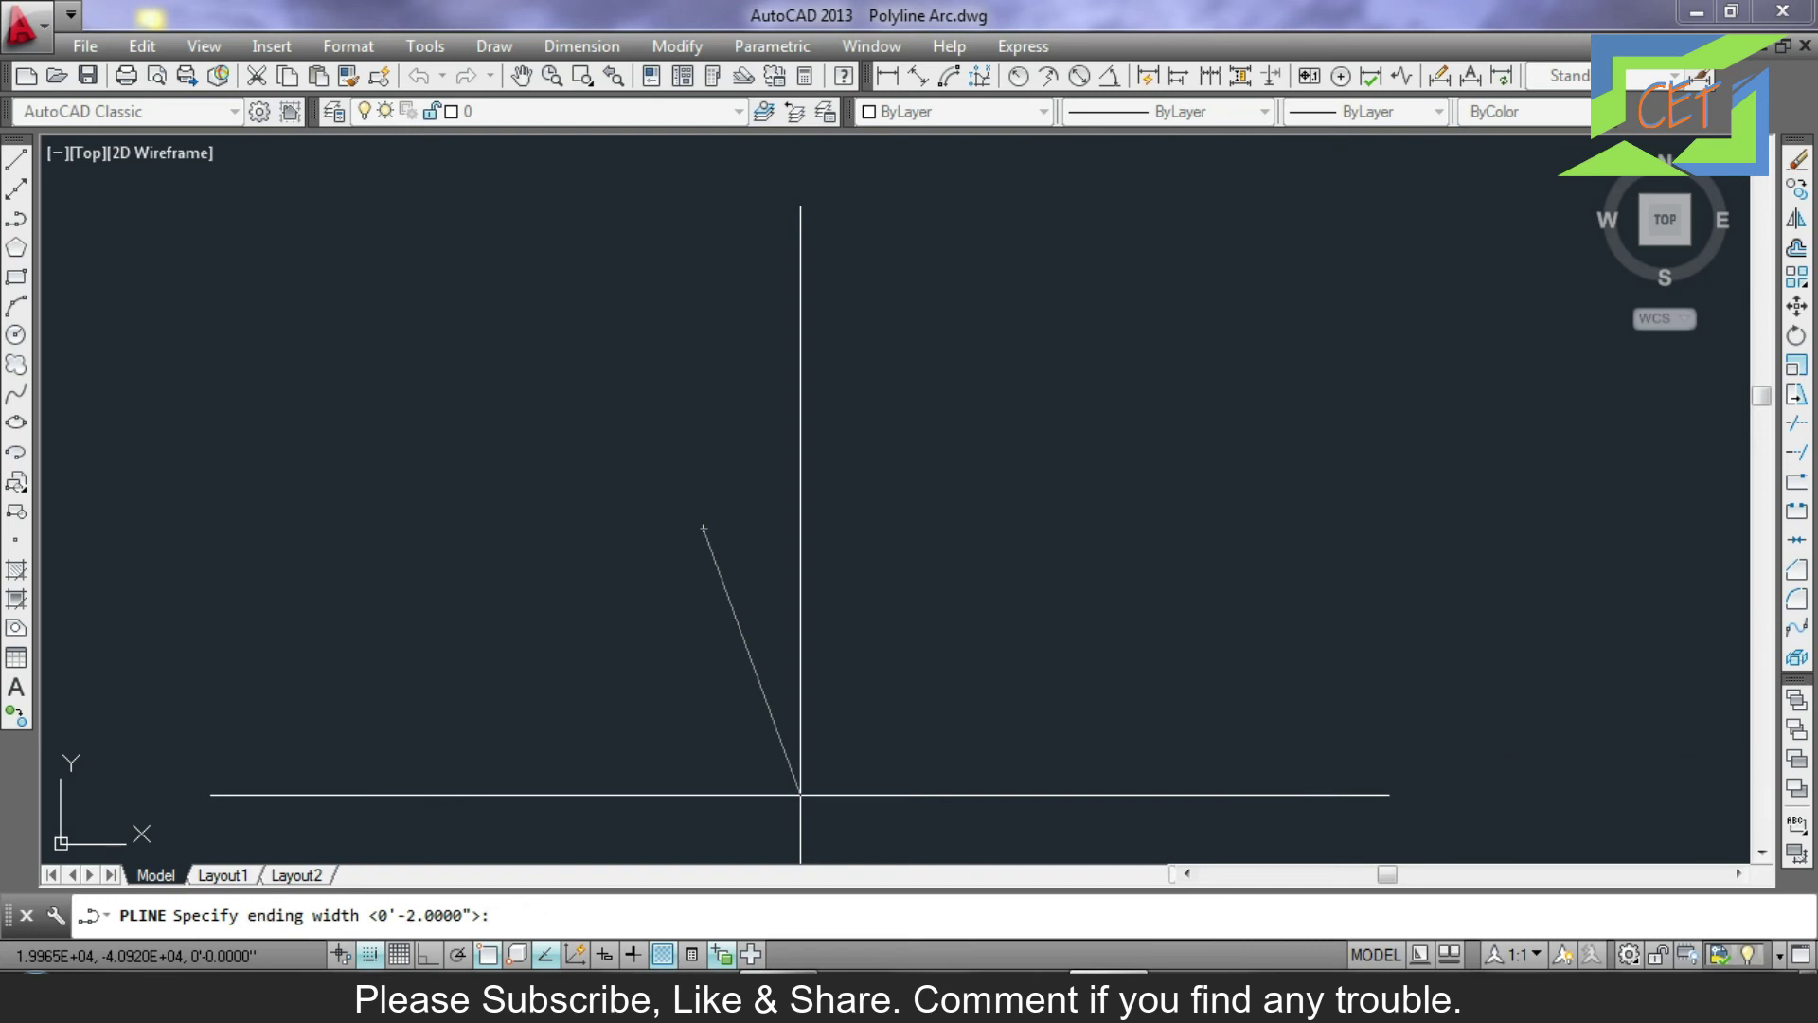
type("6\"")
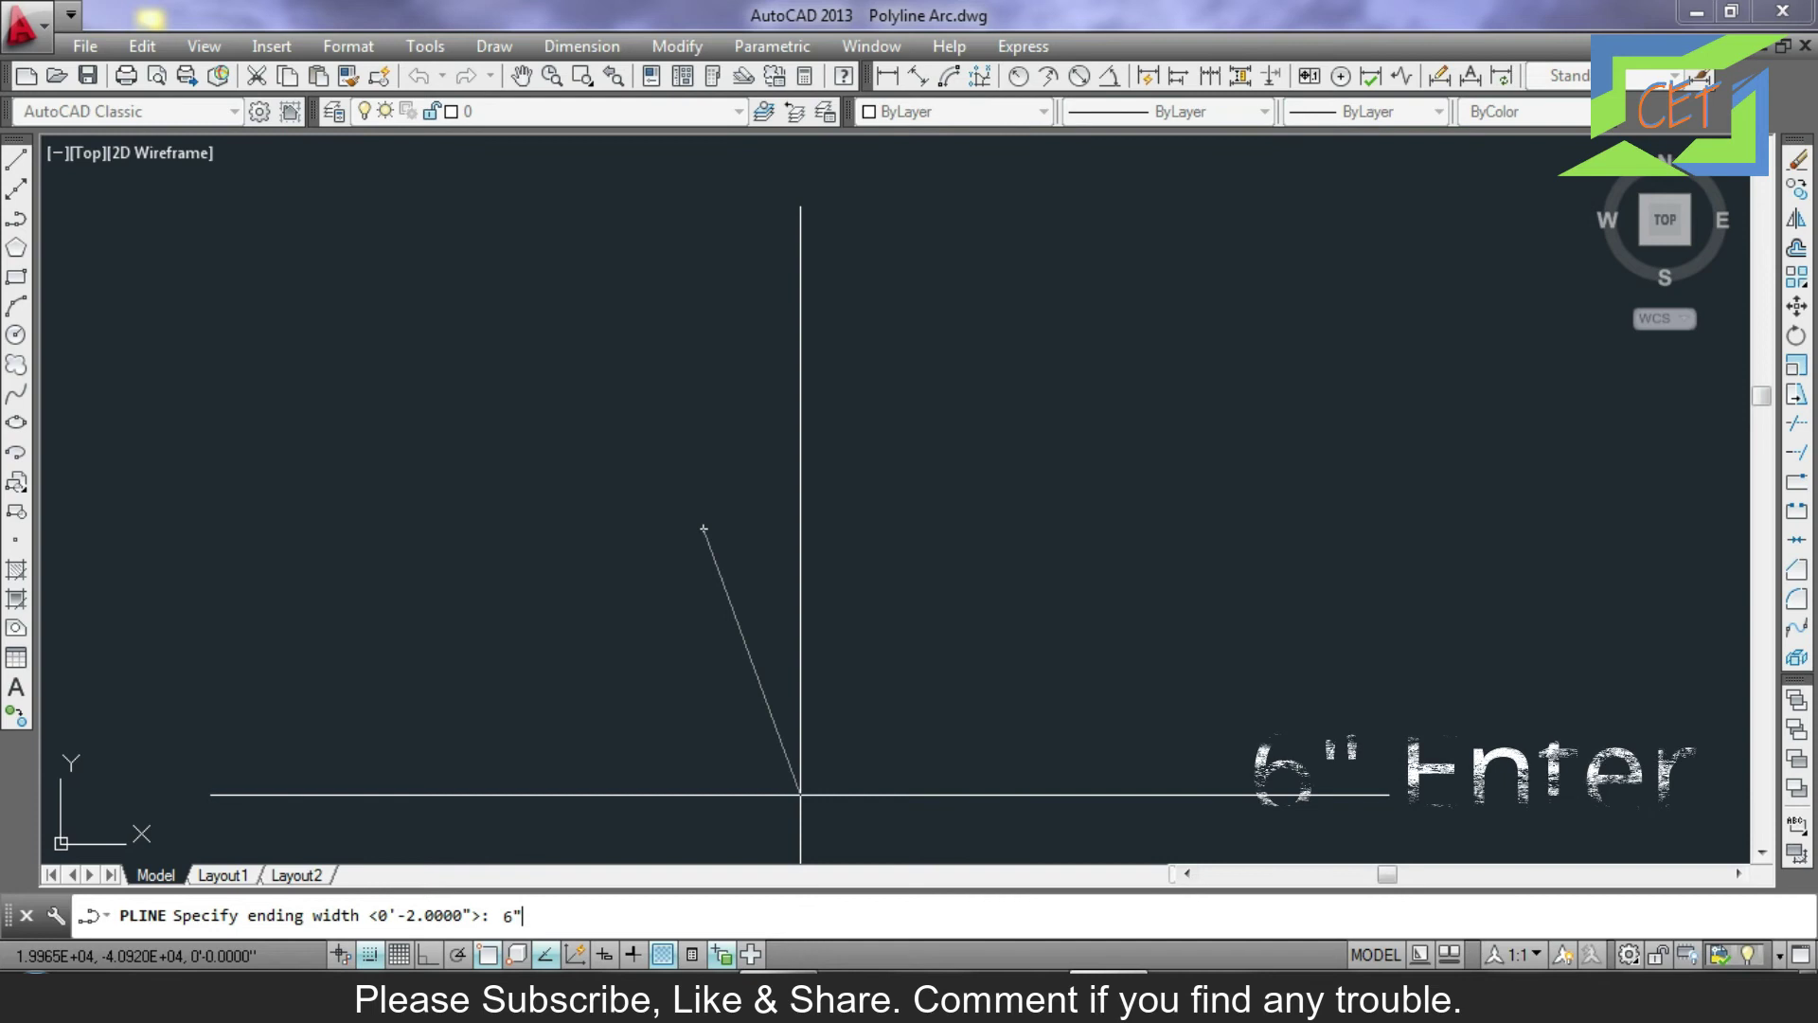
key("Return")
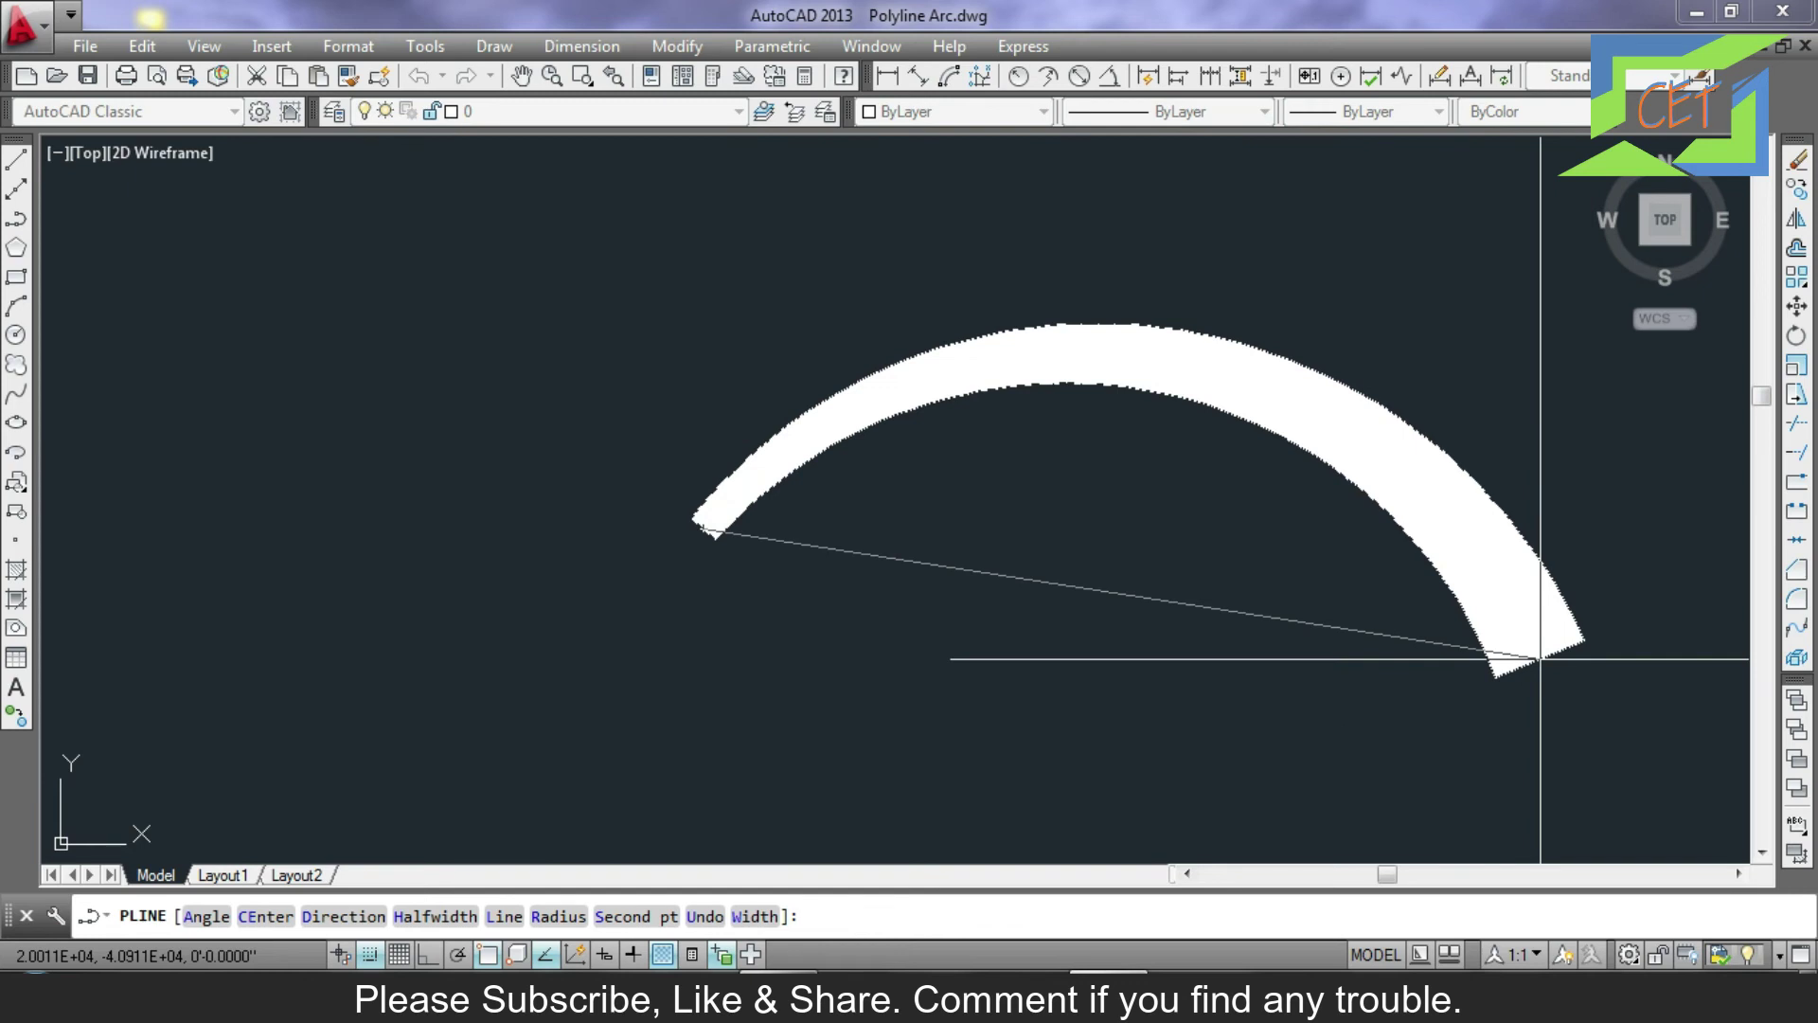
key("Escape")
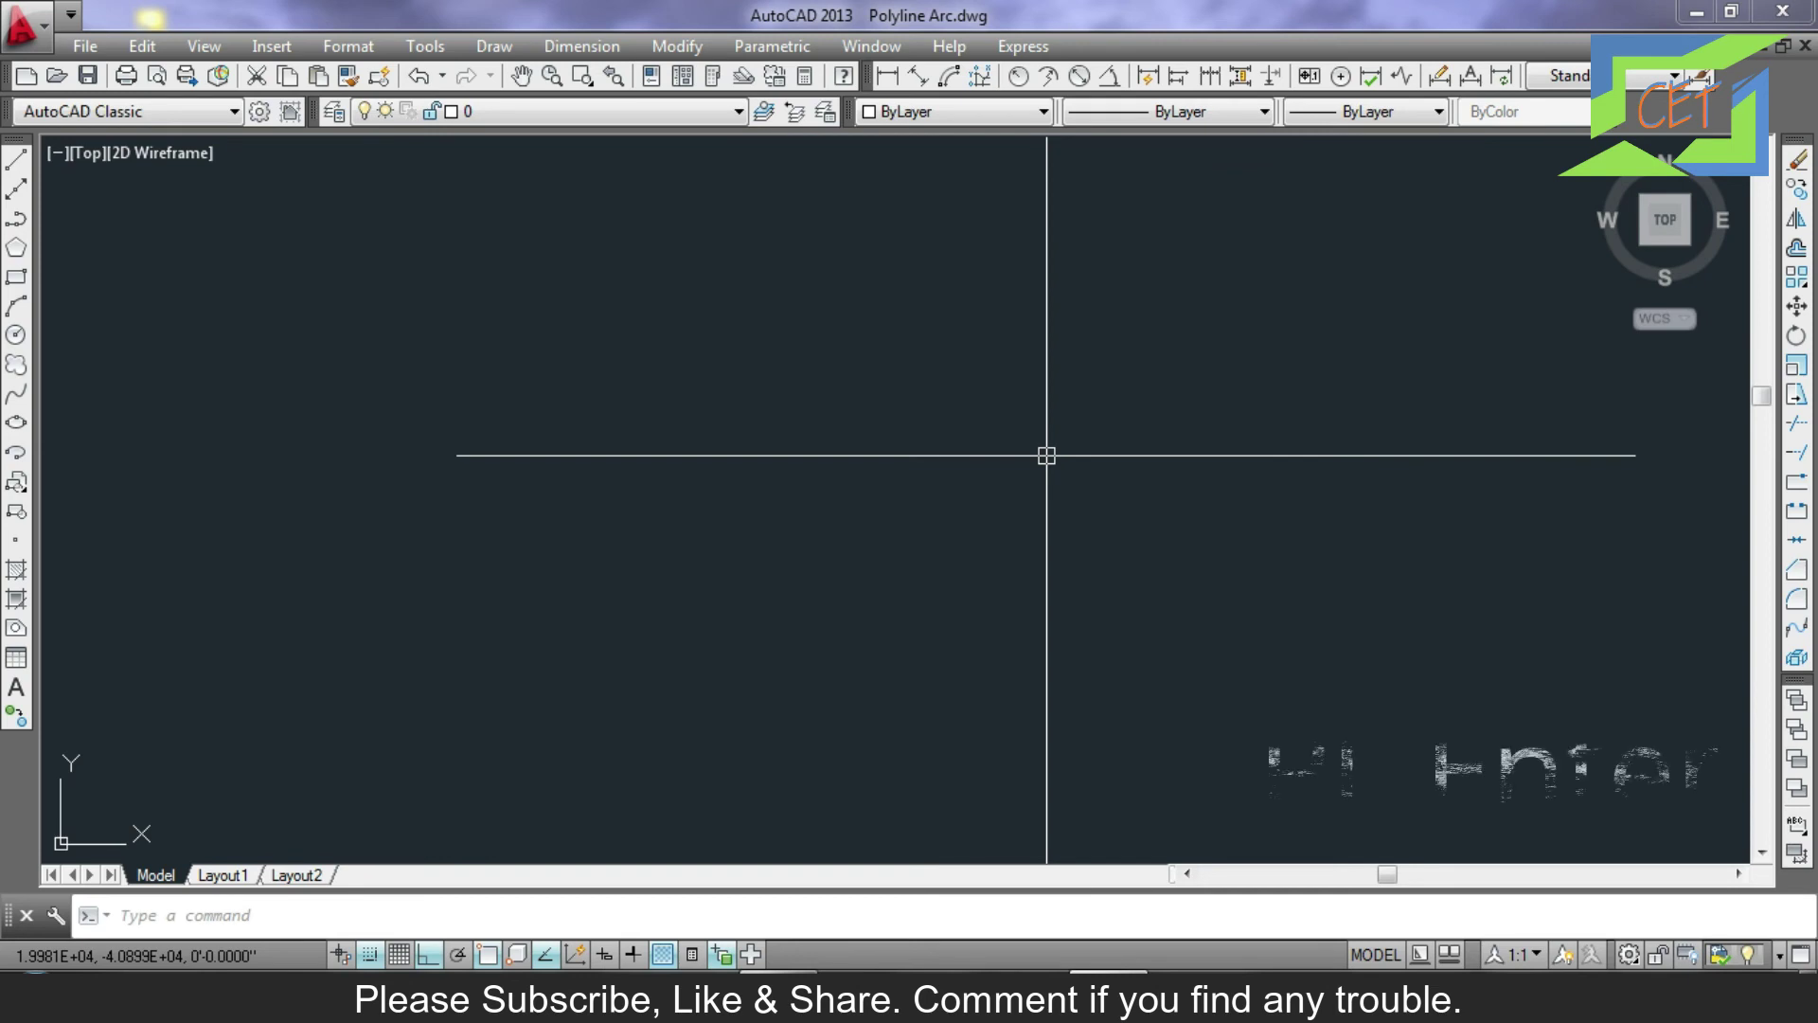
Draw a polyline arrowhead tapering from a 0 half-width tip to 6" half-width, ending rightward.
type("pl")
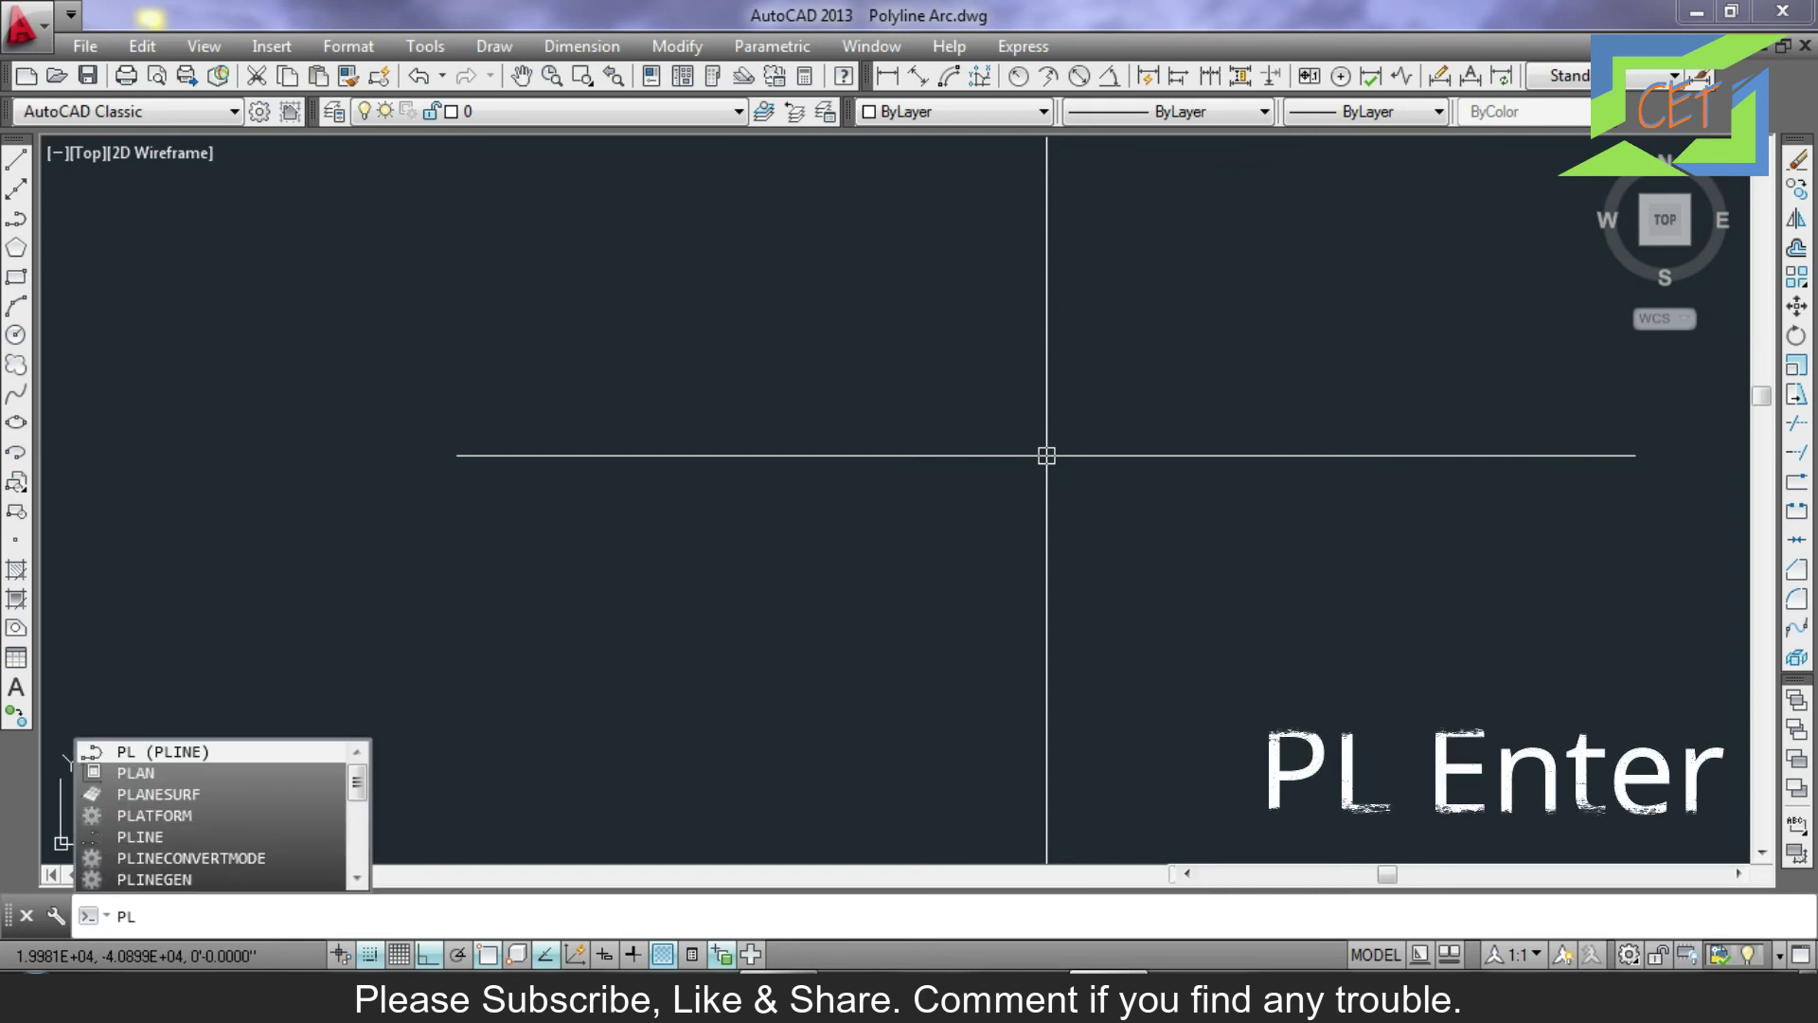
key("Return")
left_click(577, 489)
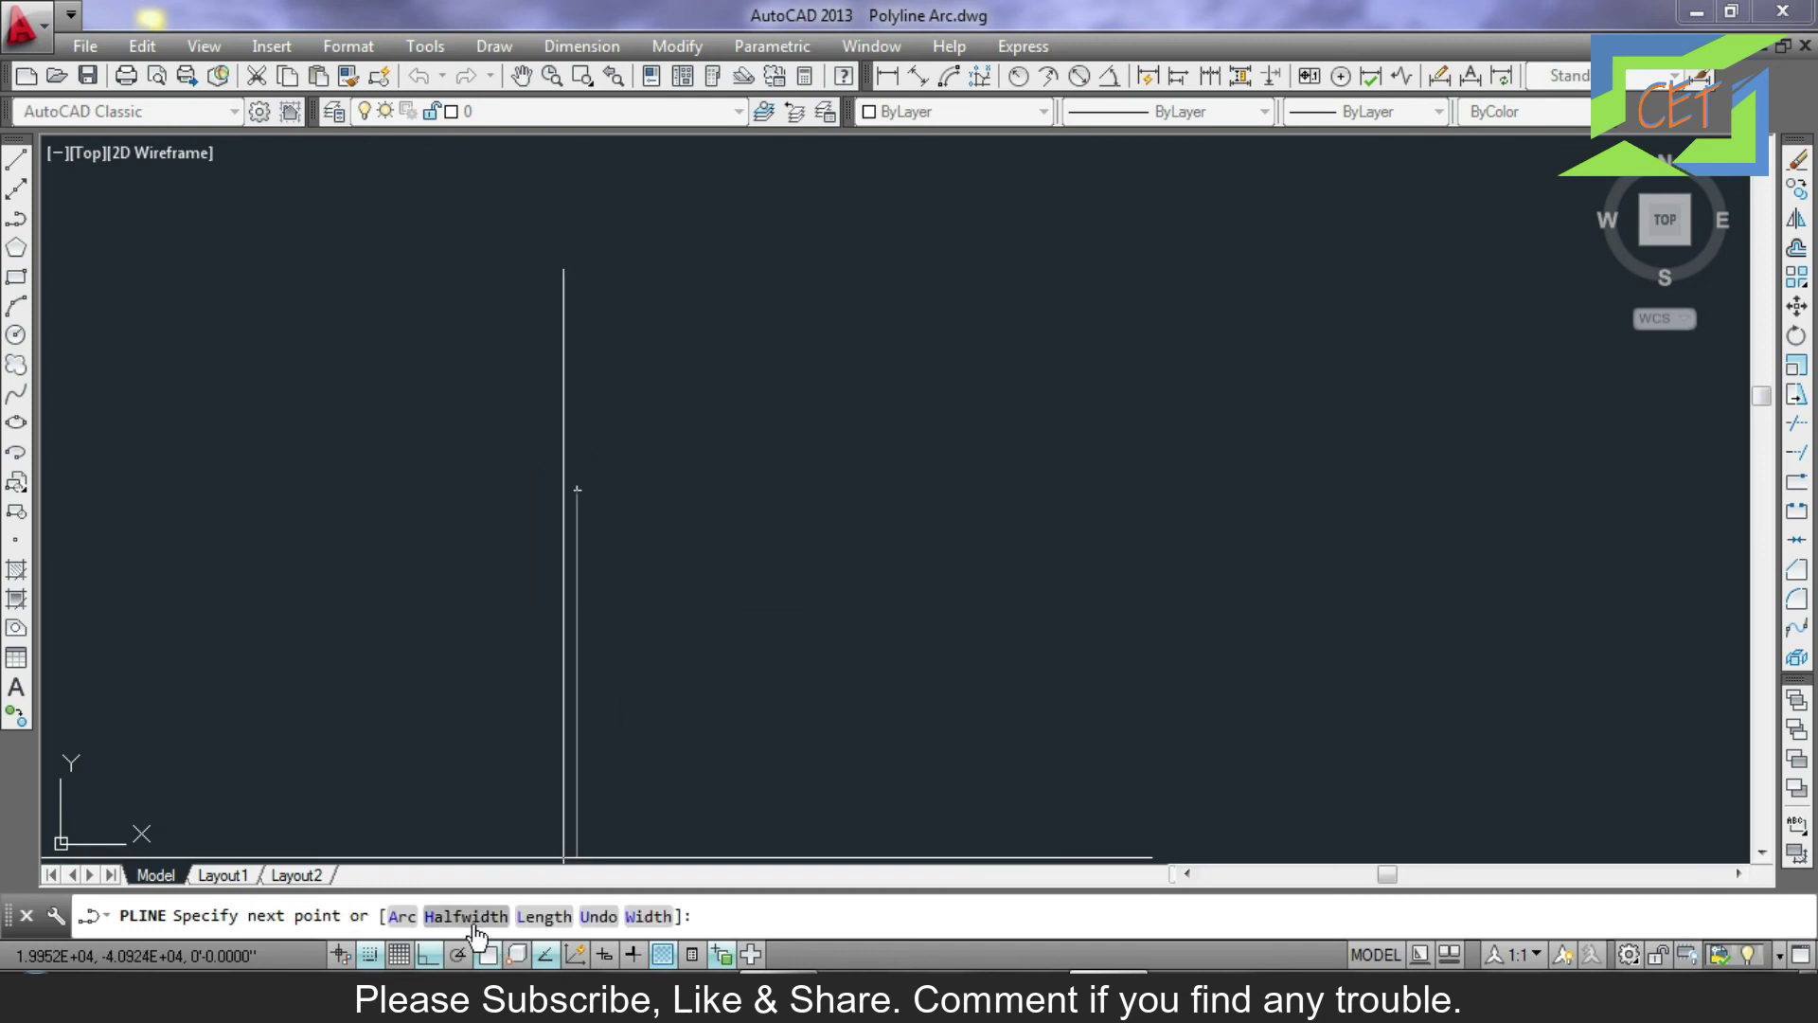
left_click(475, 924)
left_click(571, 917)
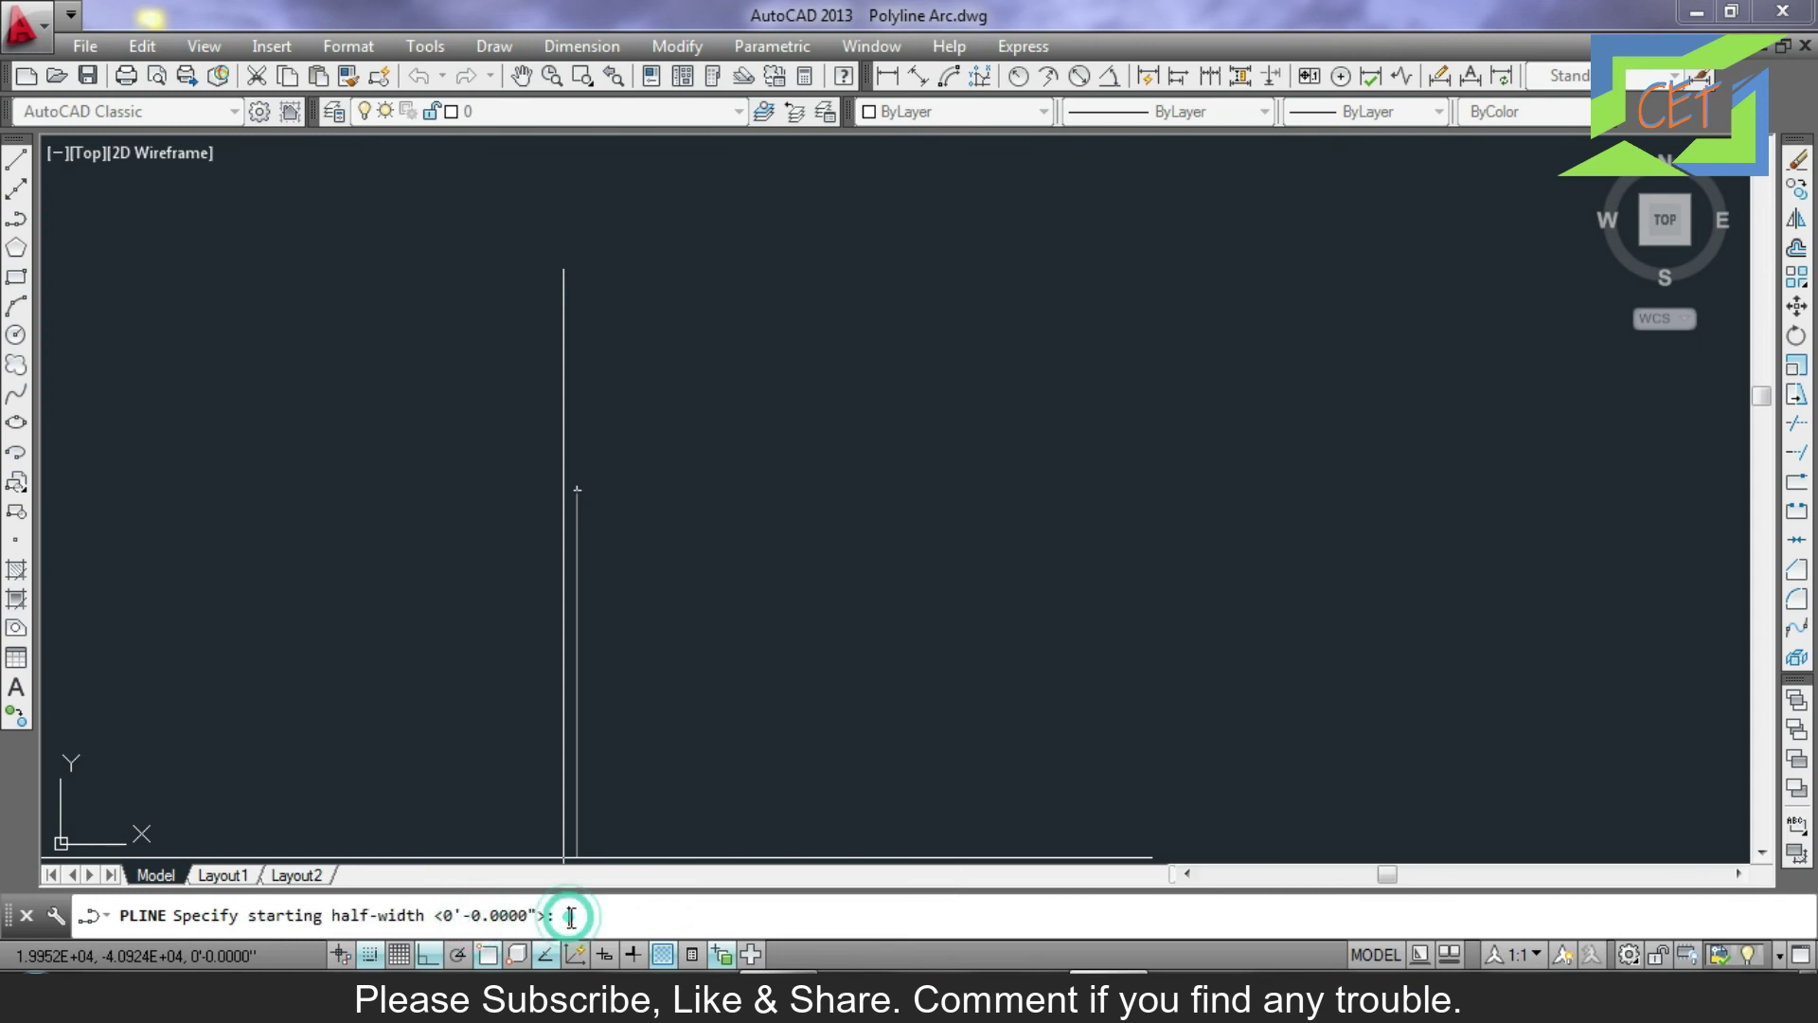
type("0")
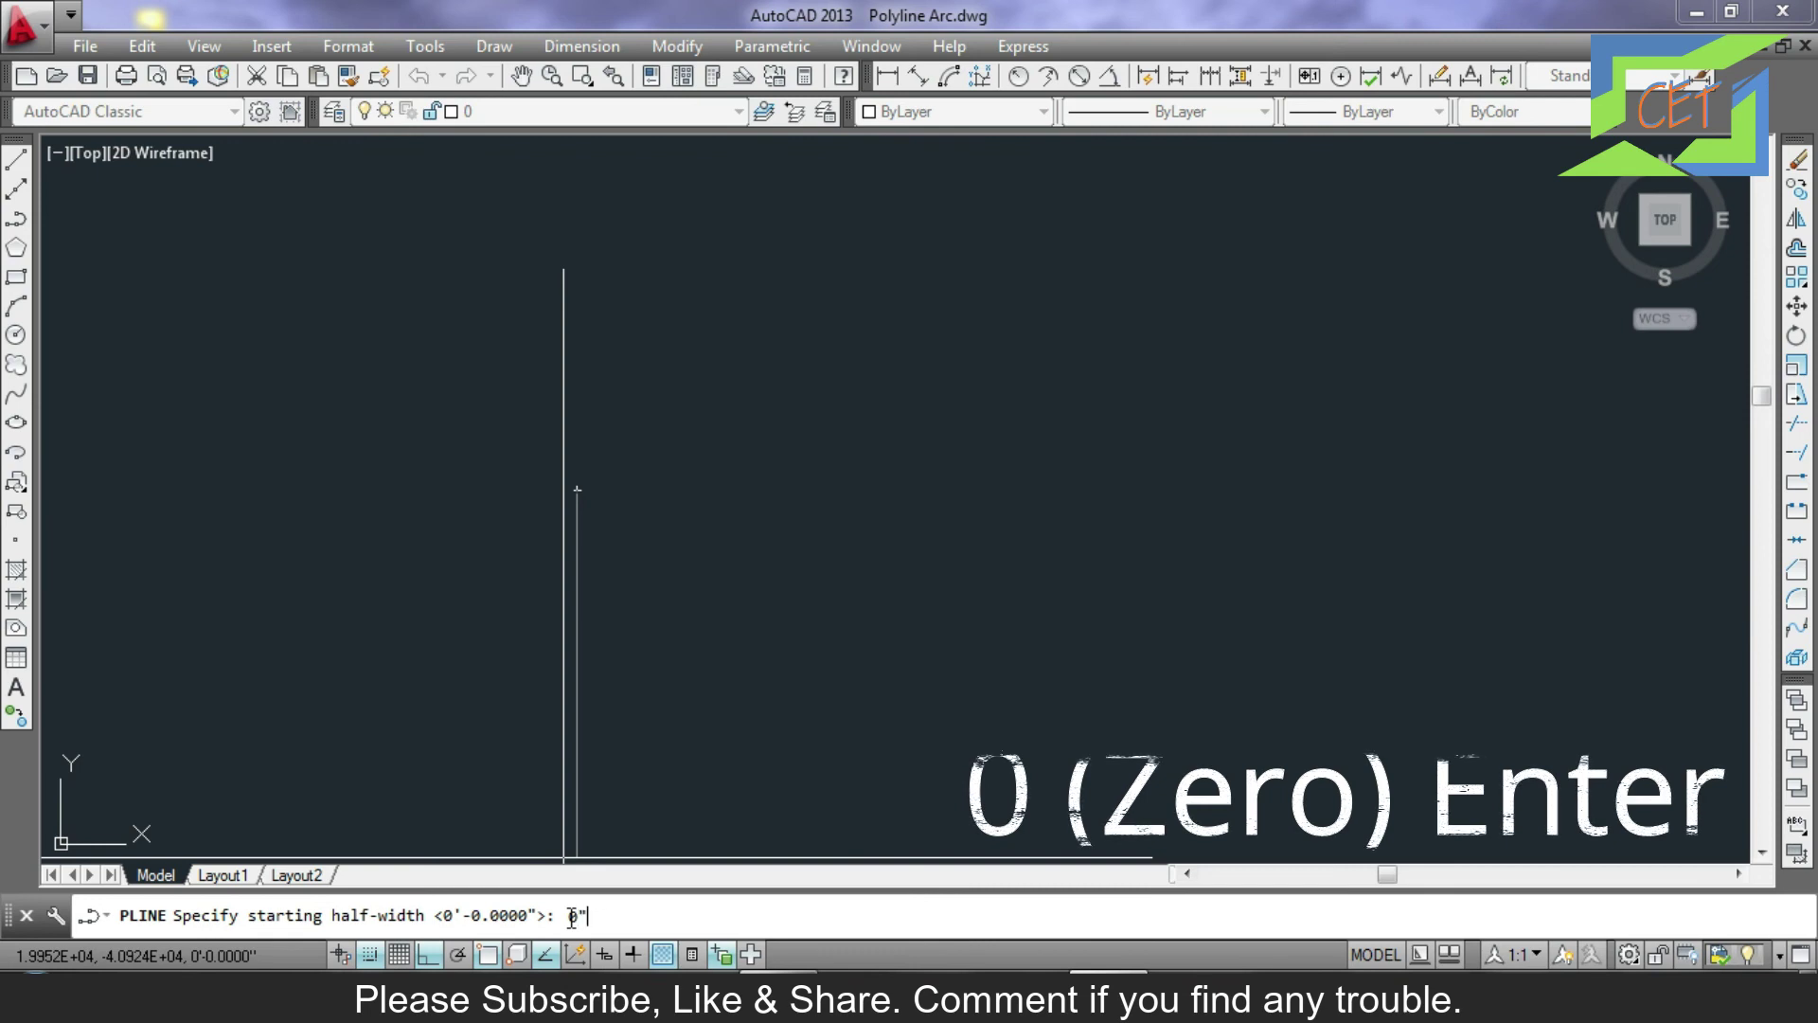
key("Return")
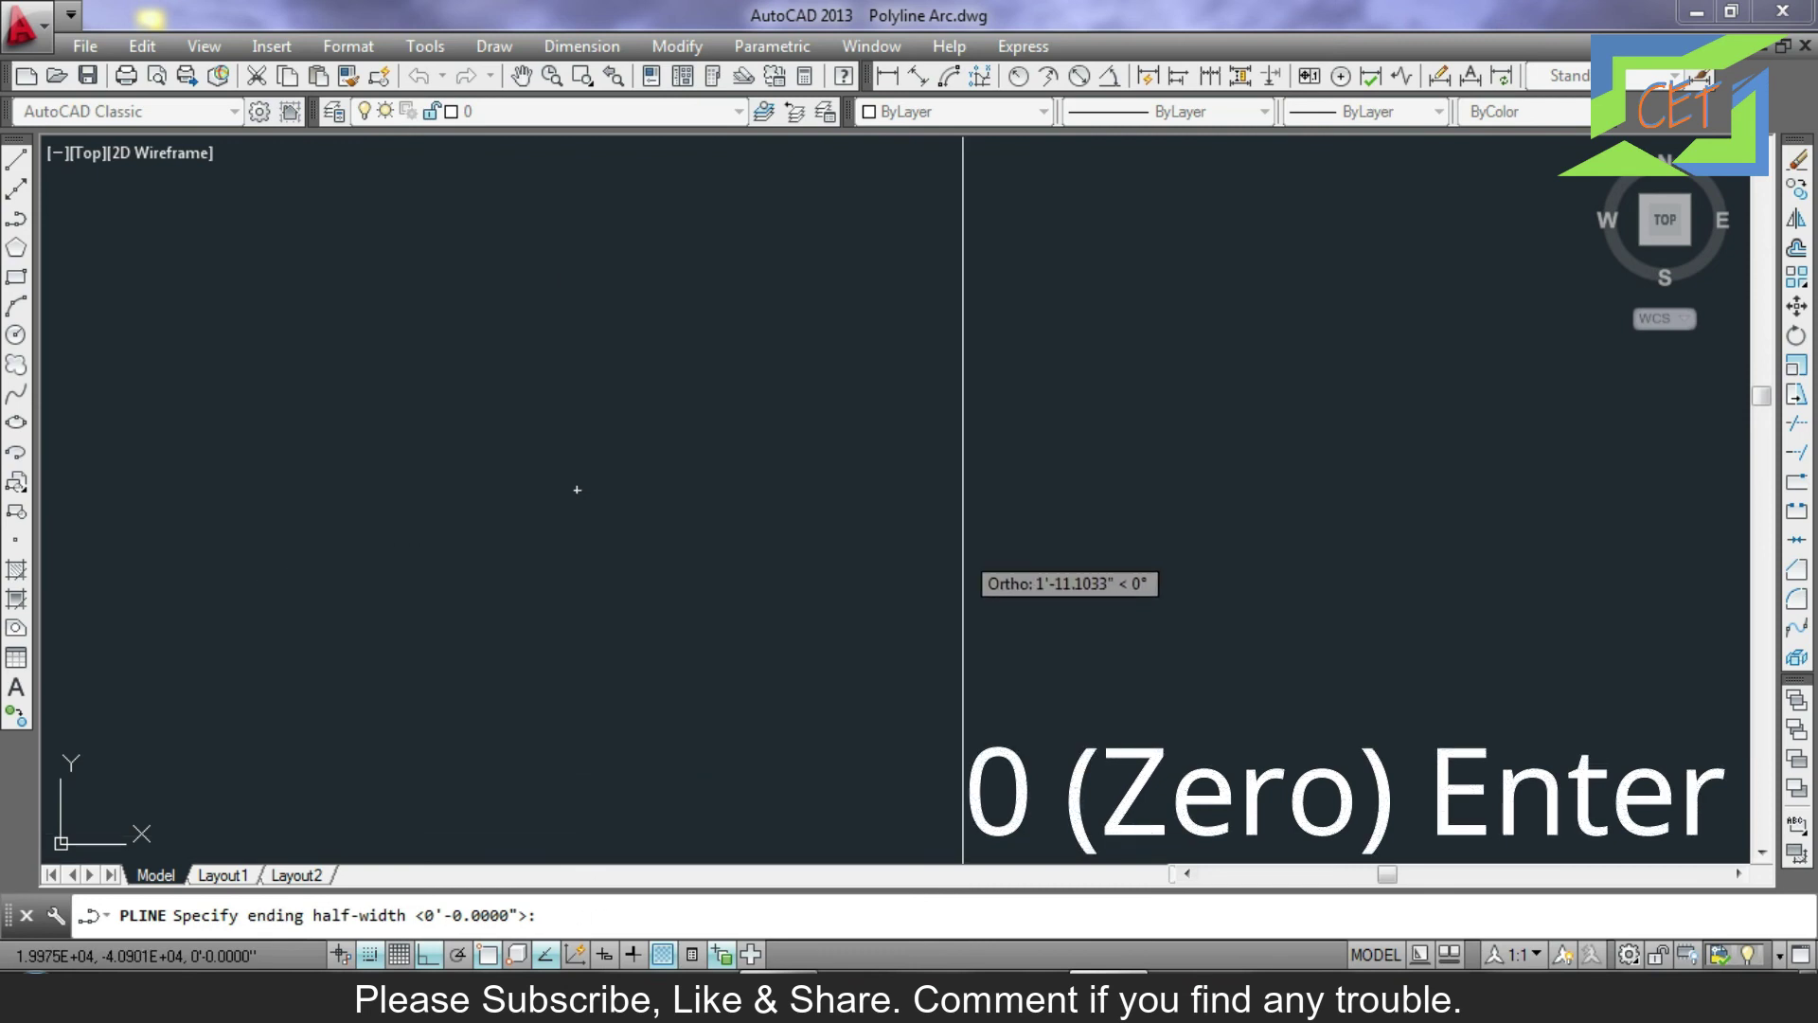
type("6\"")
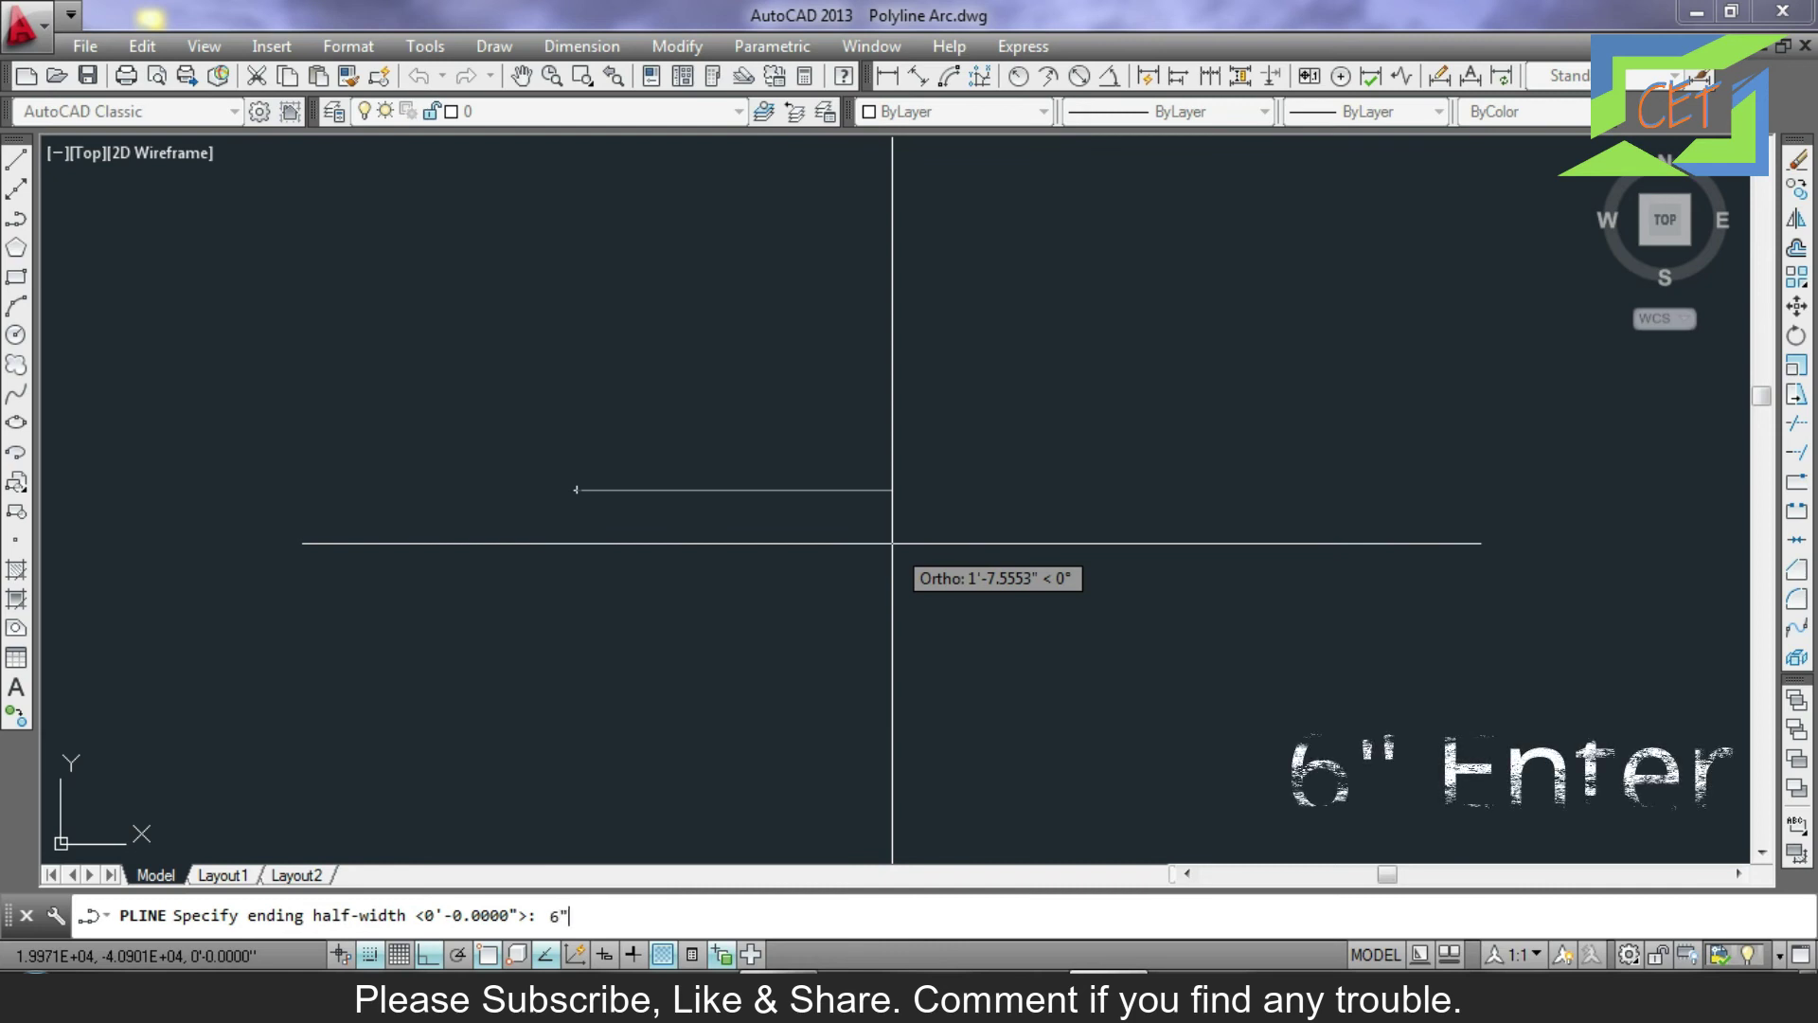
key("Return")
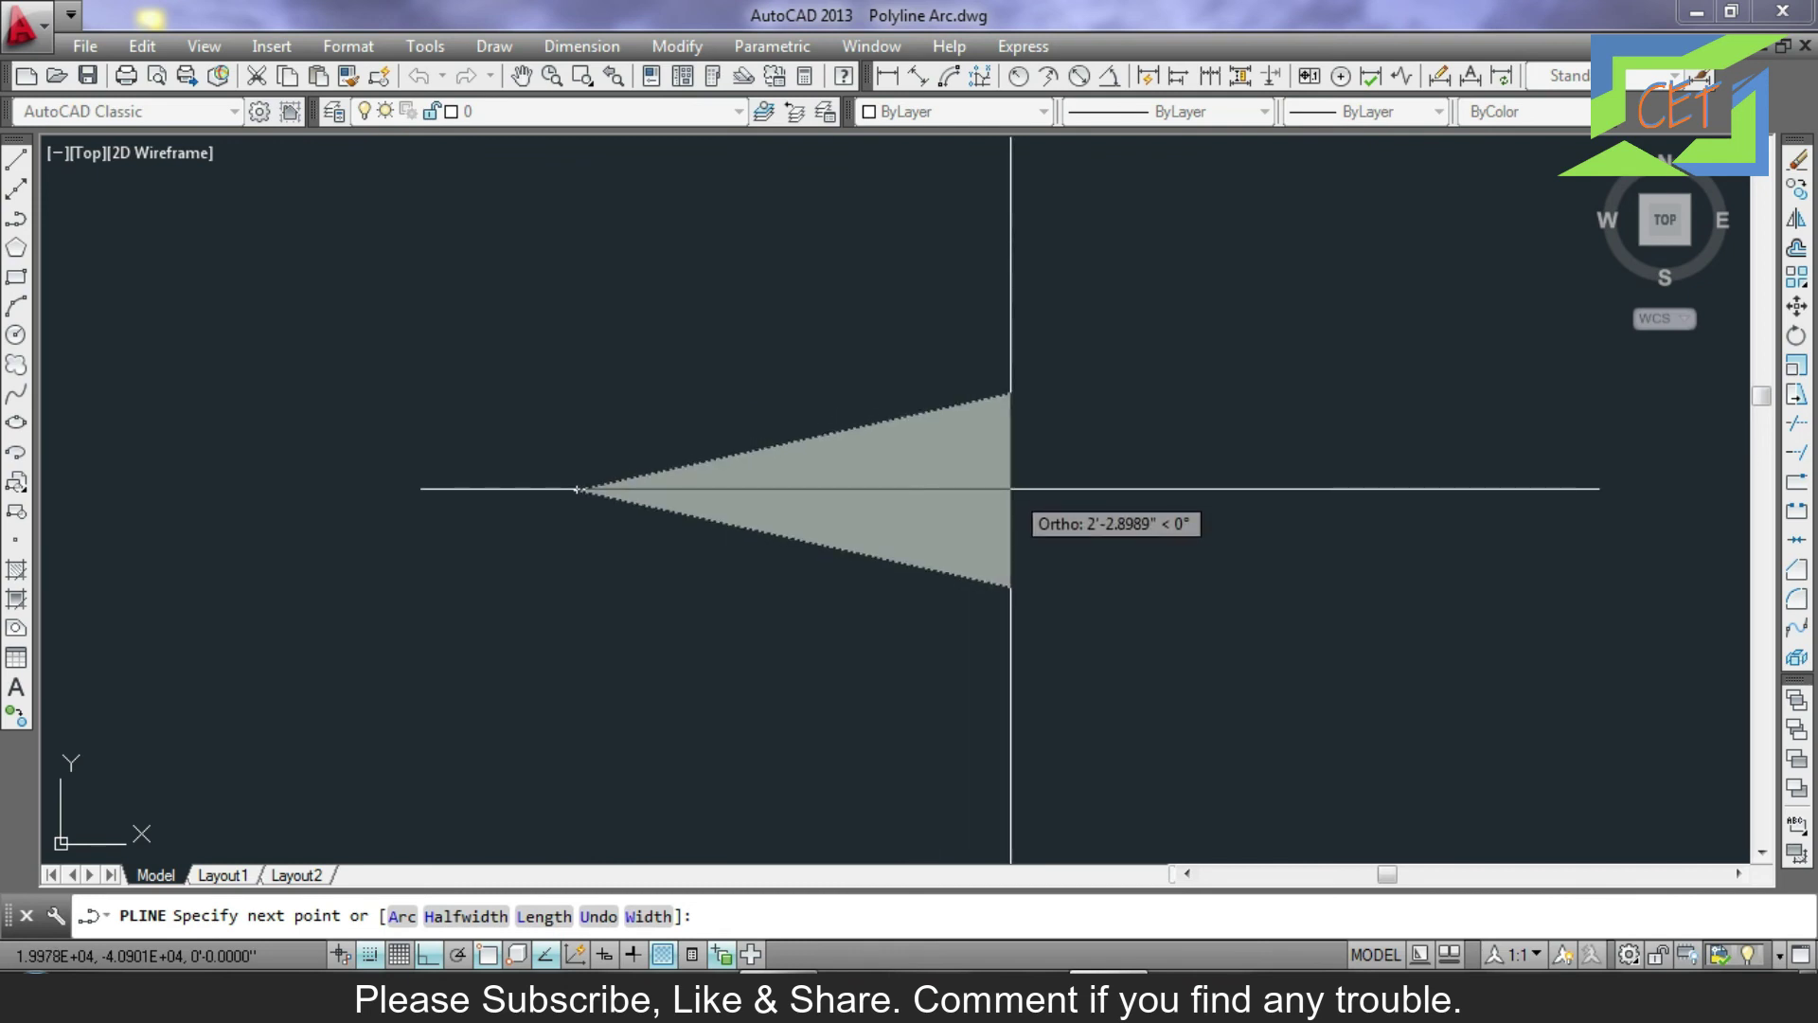
left_click(1011, 488)
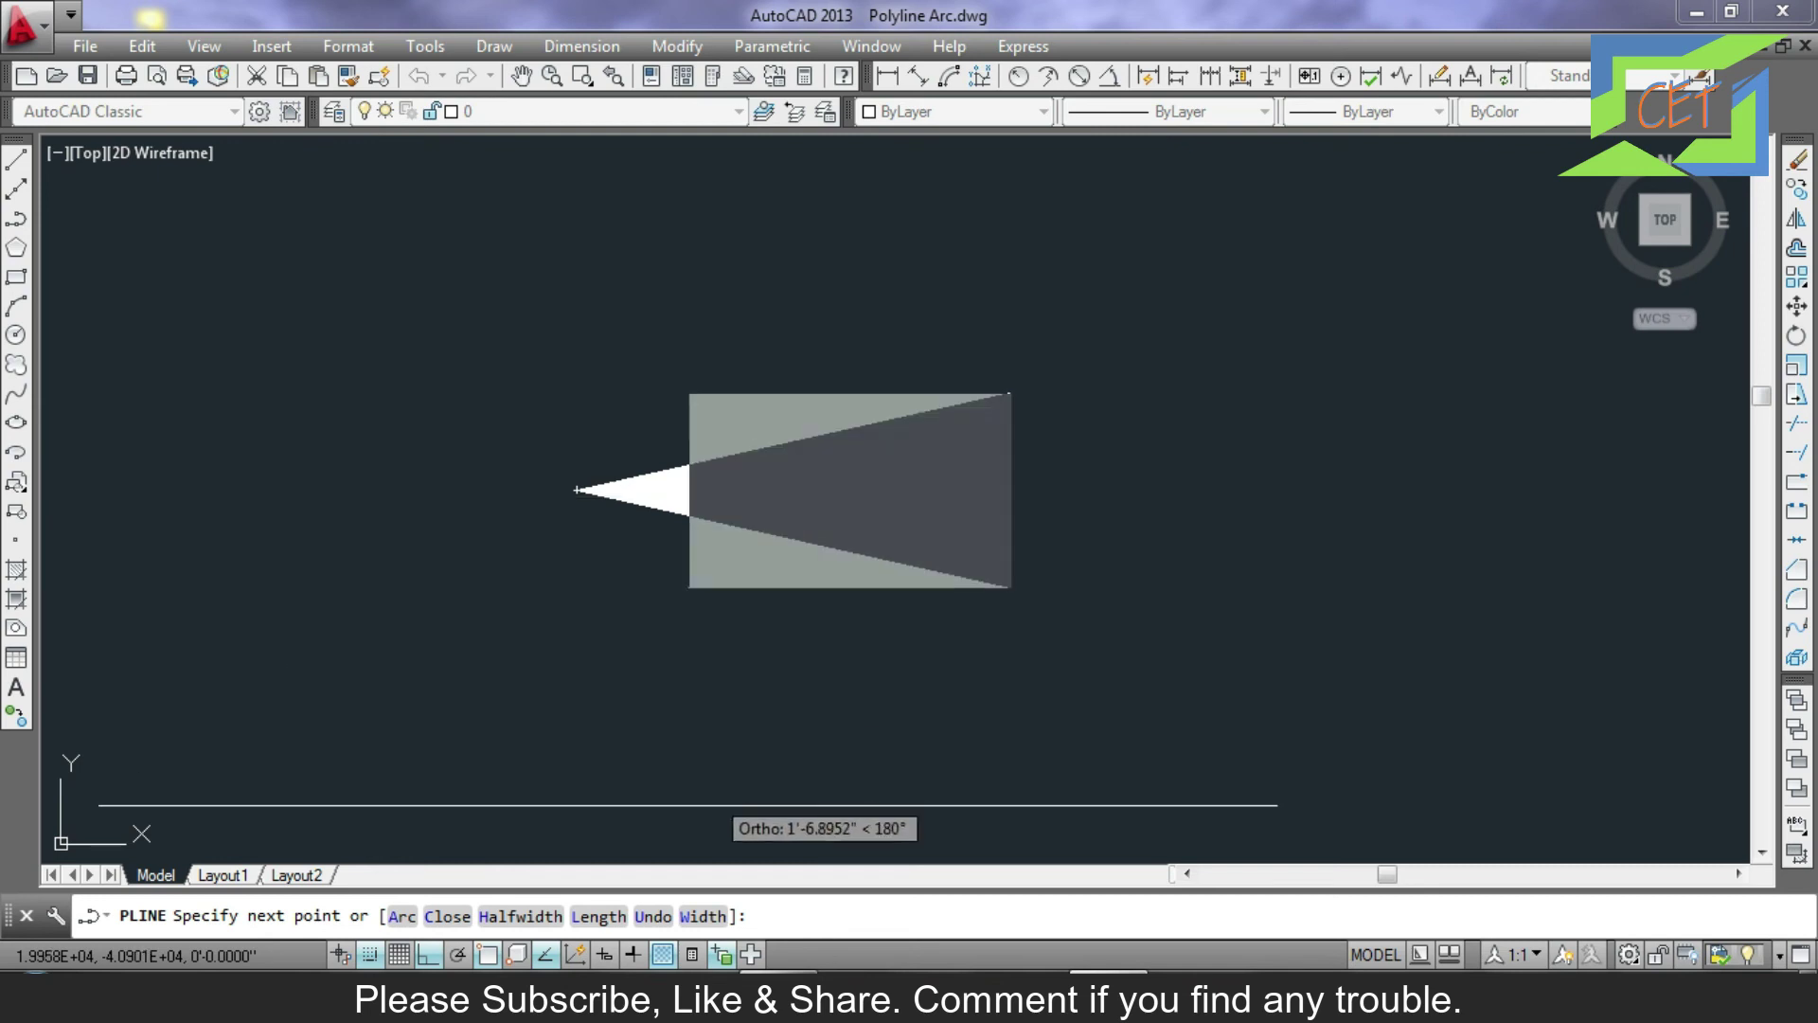
Extend the arrow with a shaft of constant 4" half-width to the right.
left_click(520, 916)
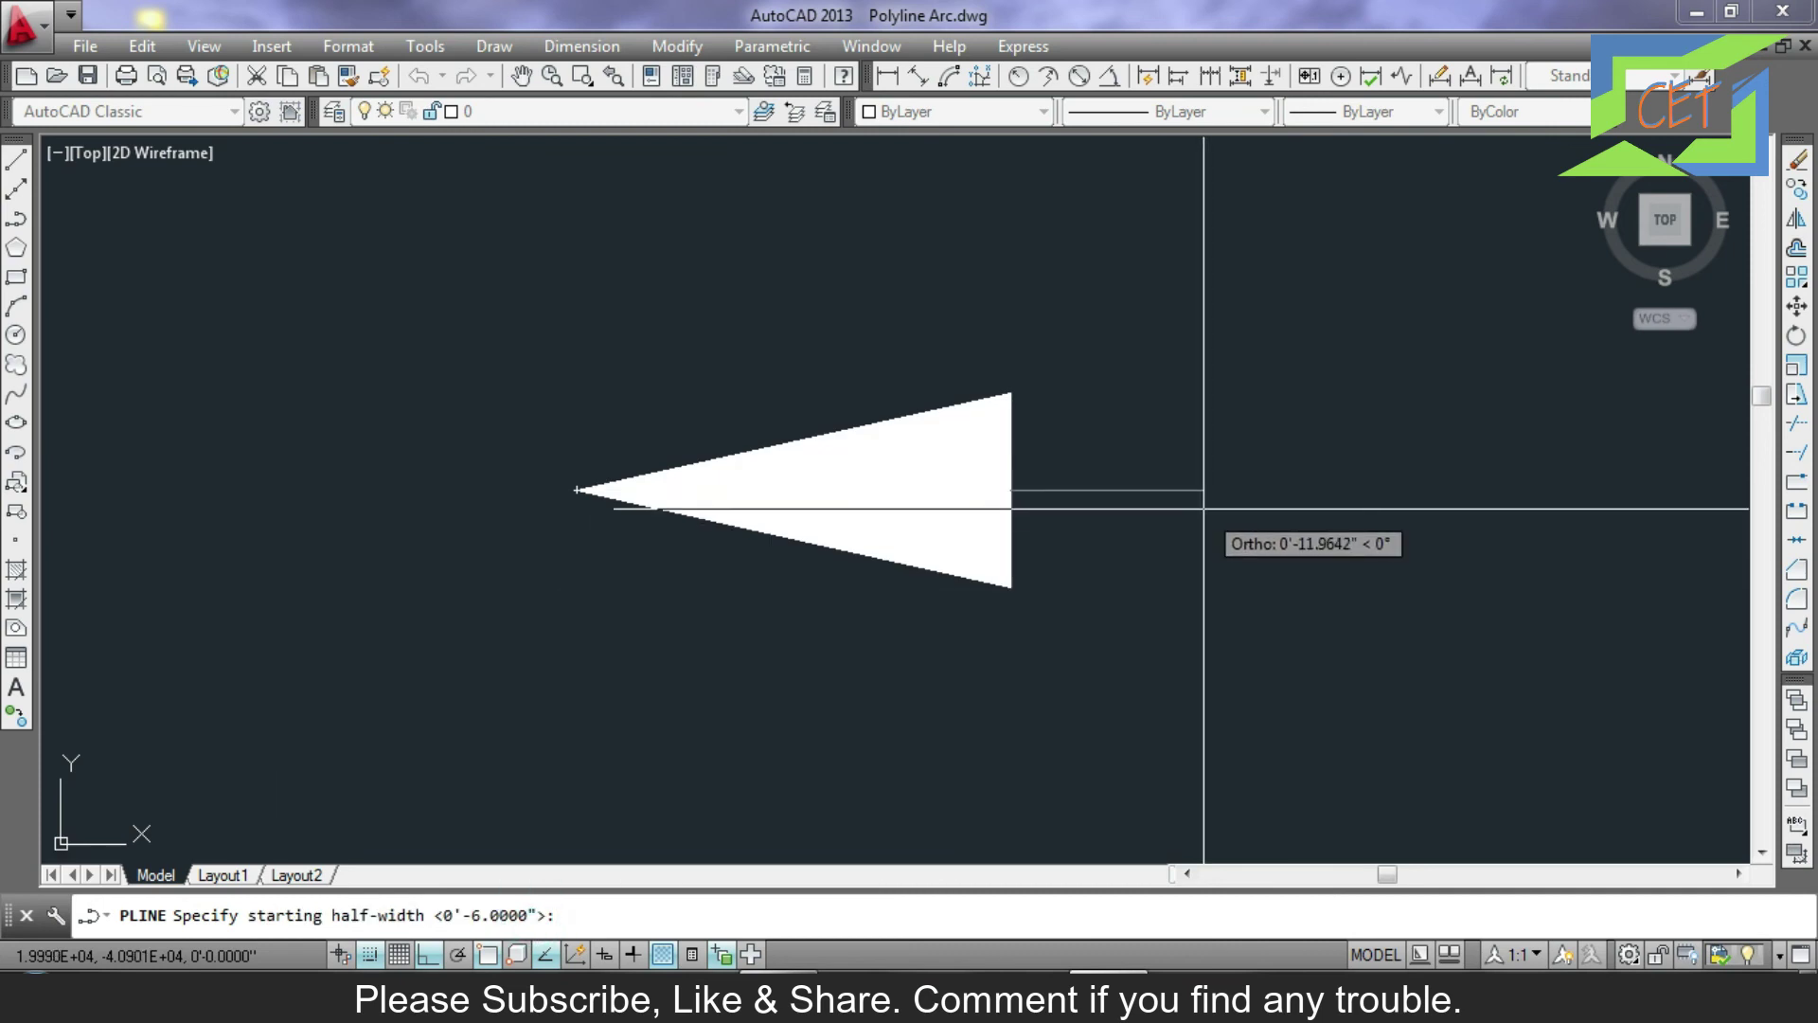
type("4\"")
key("Return")
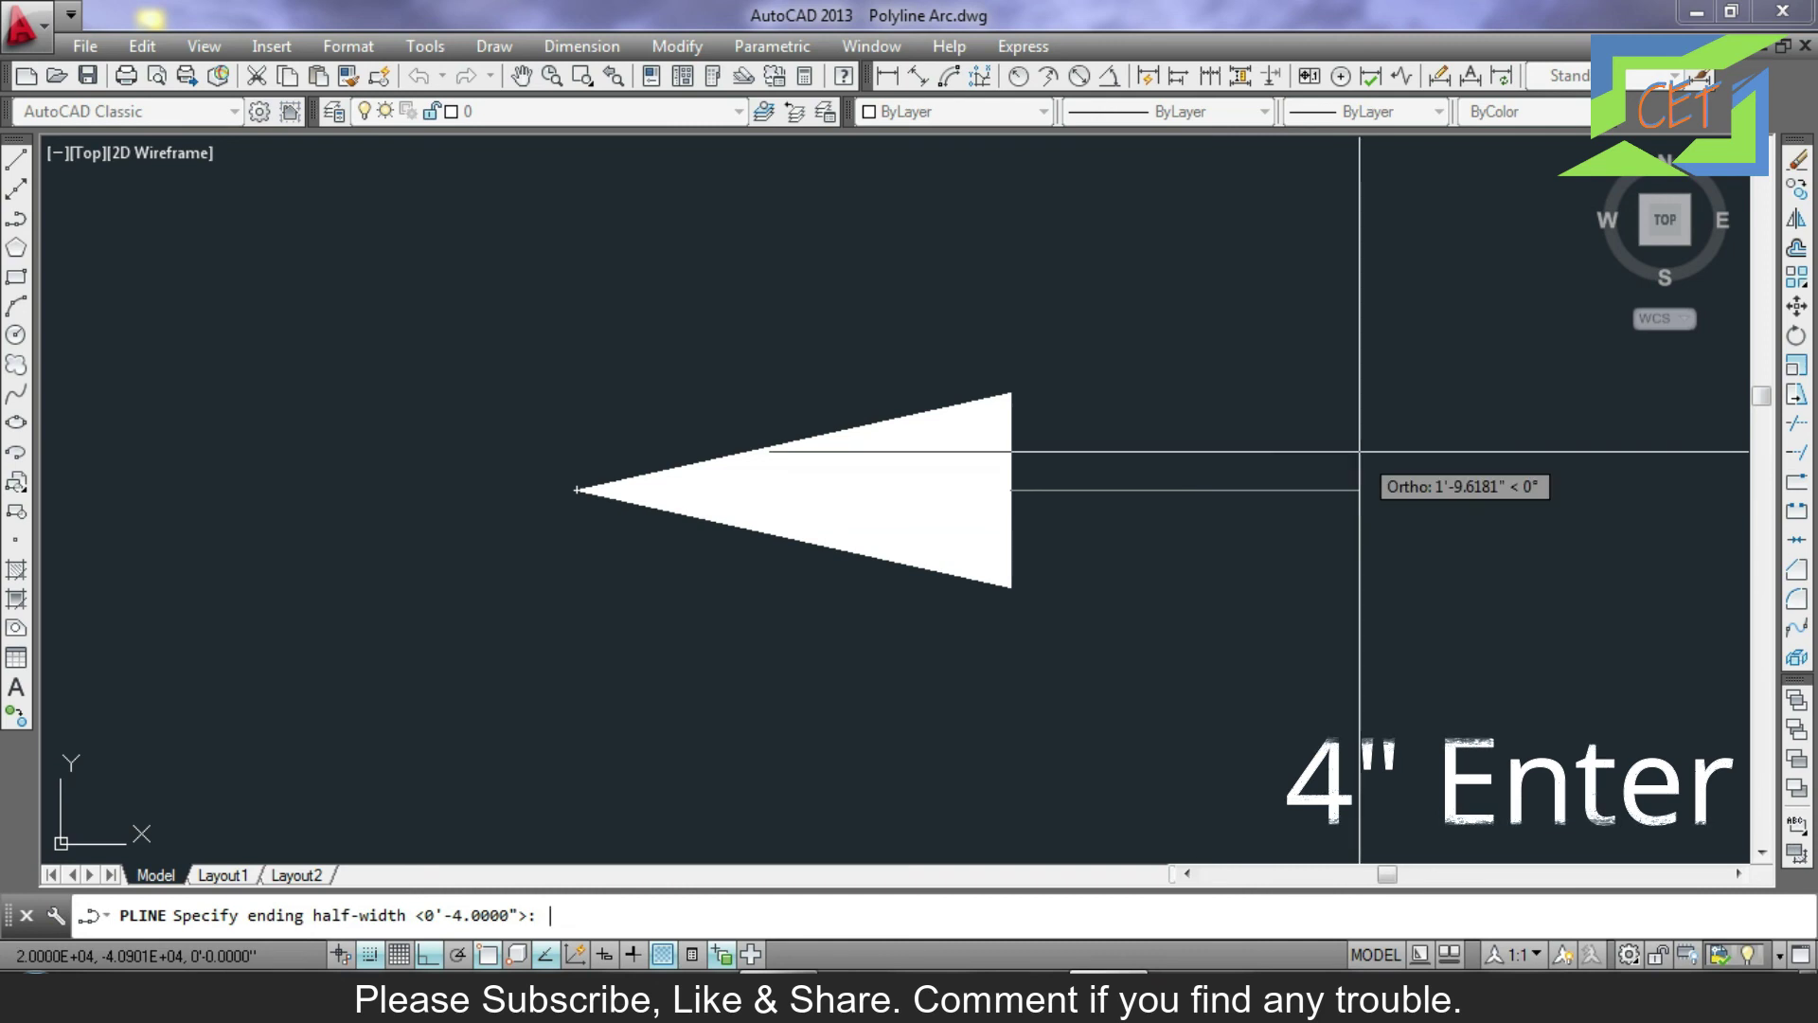
type("4\"")
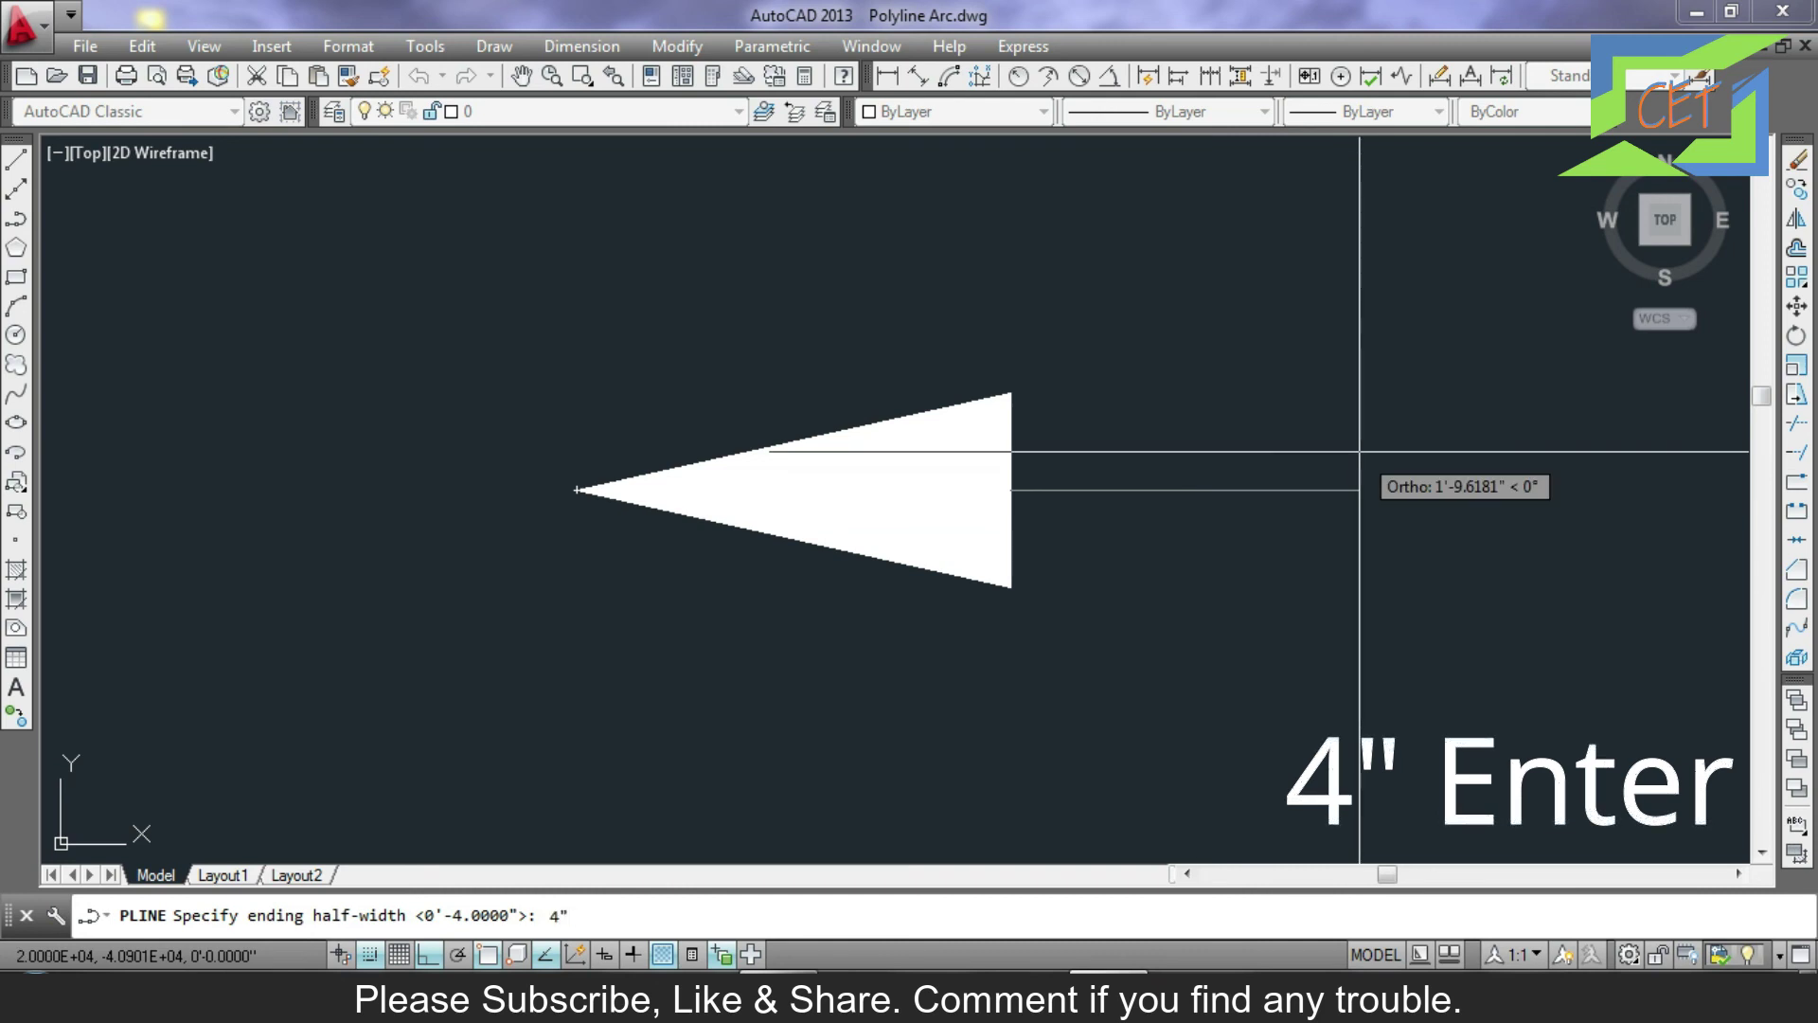
key("Return")
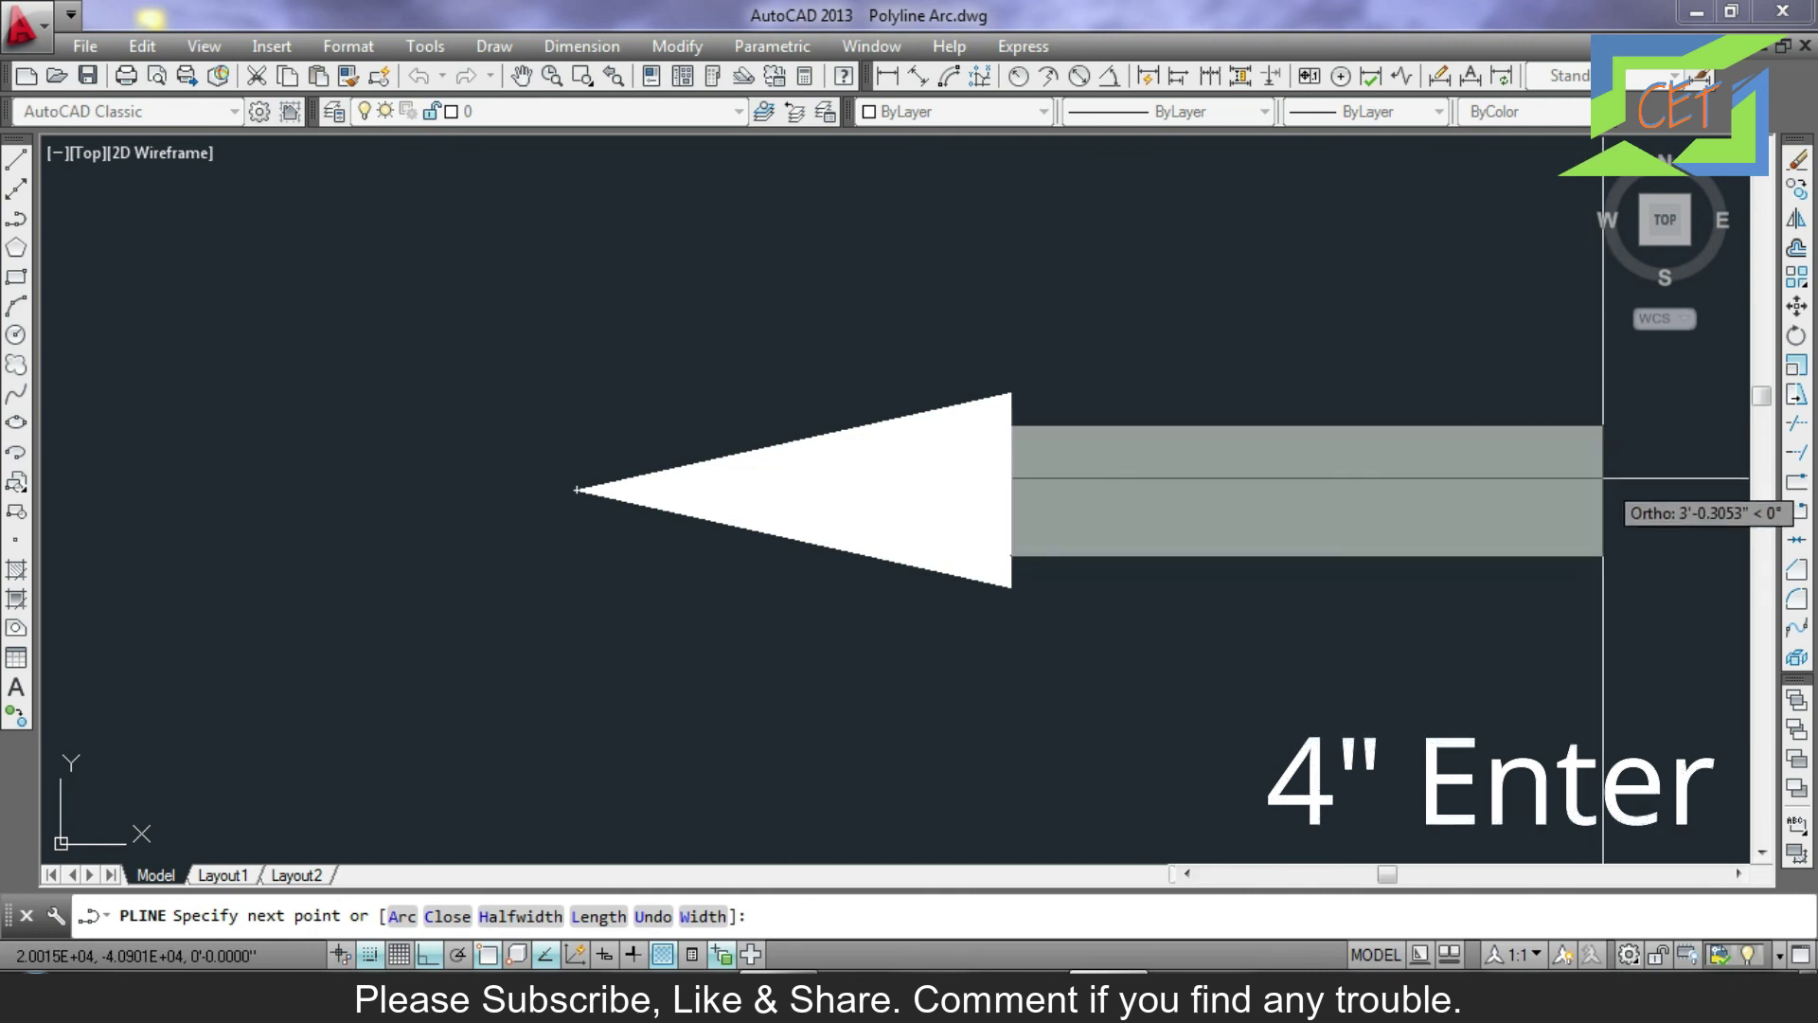
left_click(1486, 479)
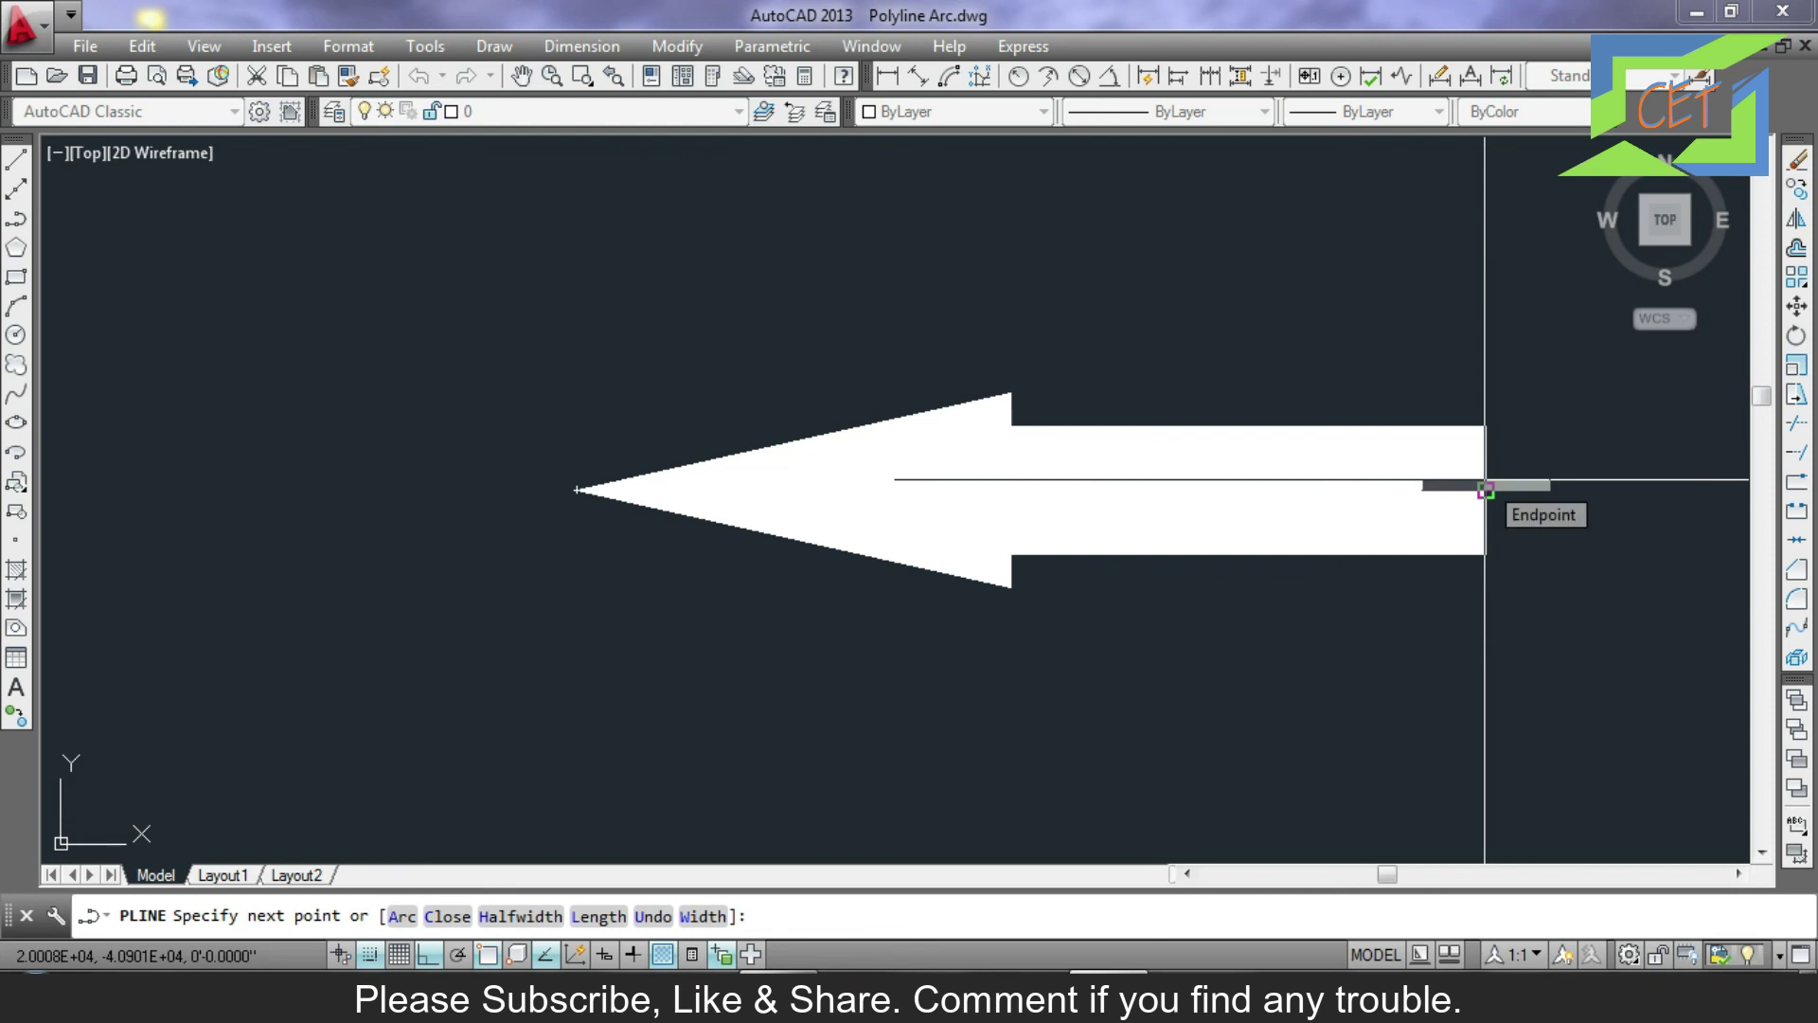
Add a tail block of constant 6" half-width and finish the arrow polyline.
type("h")
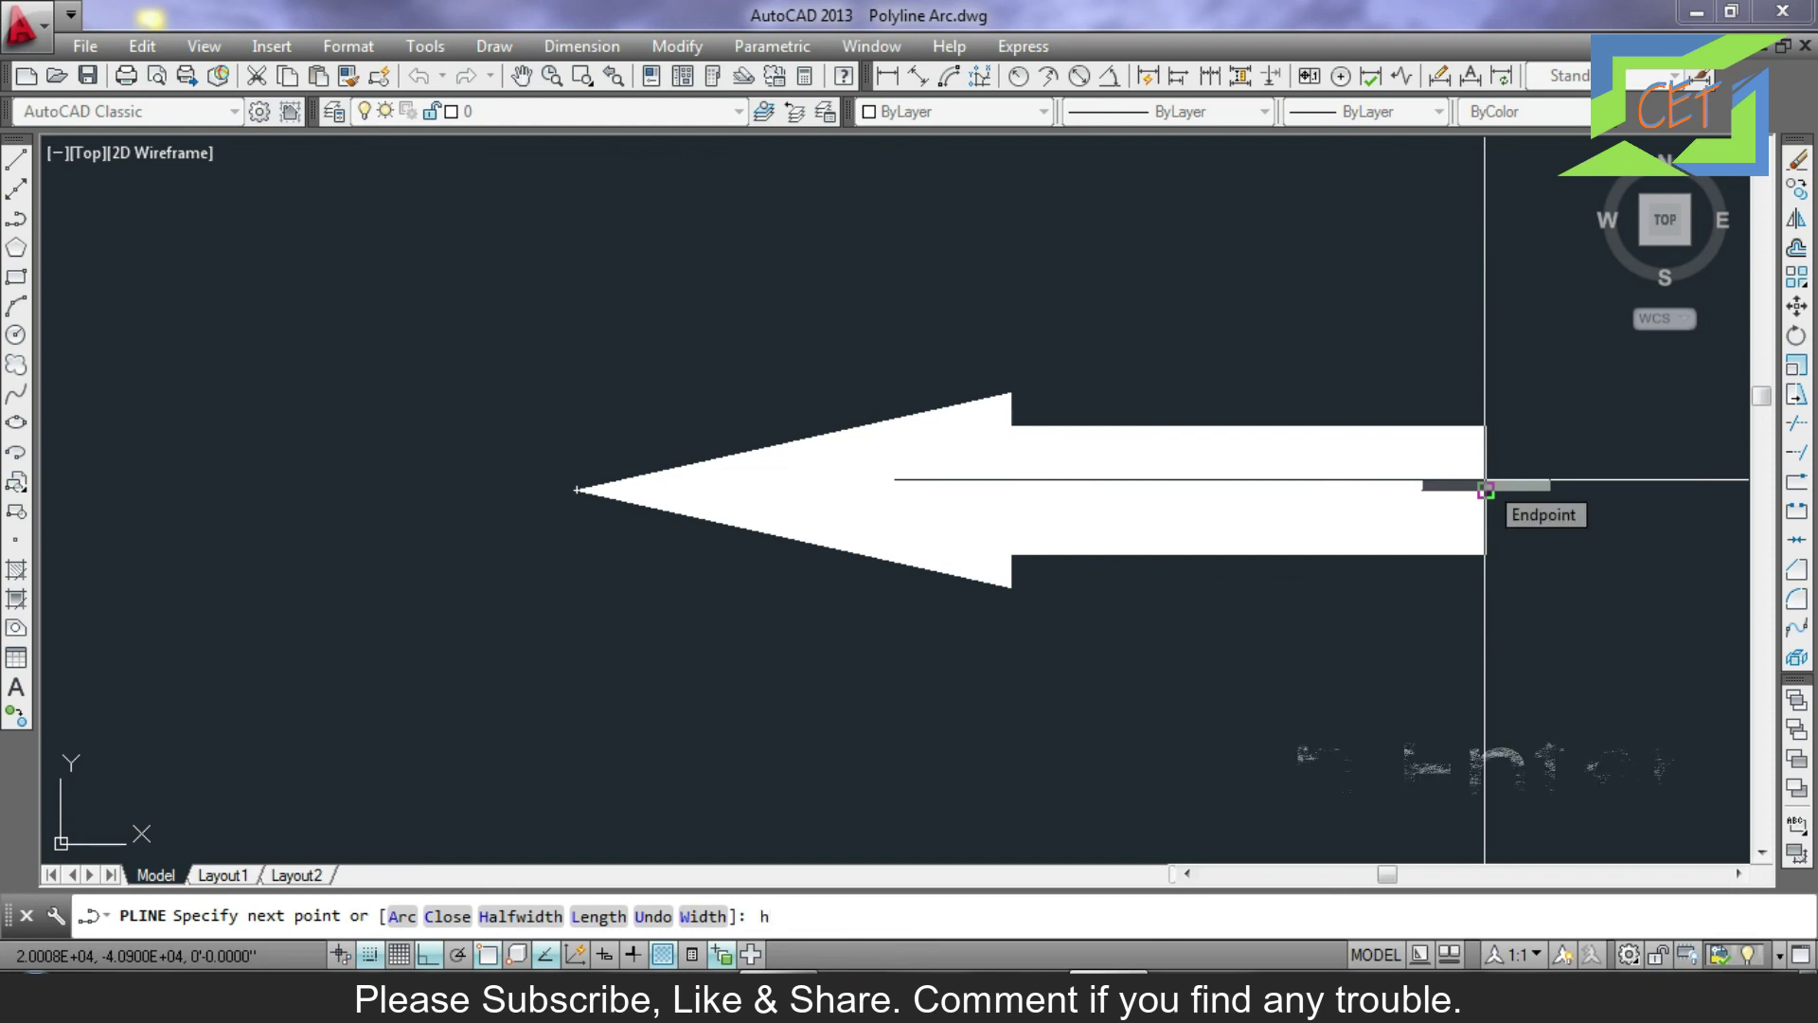
key("Return")
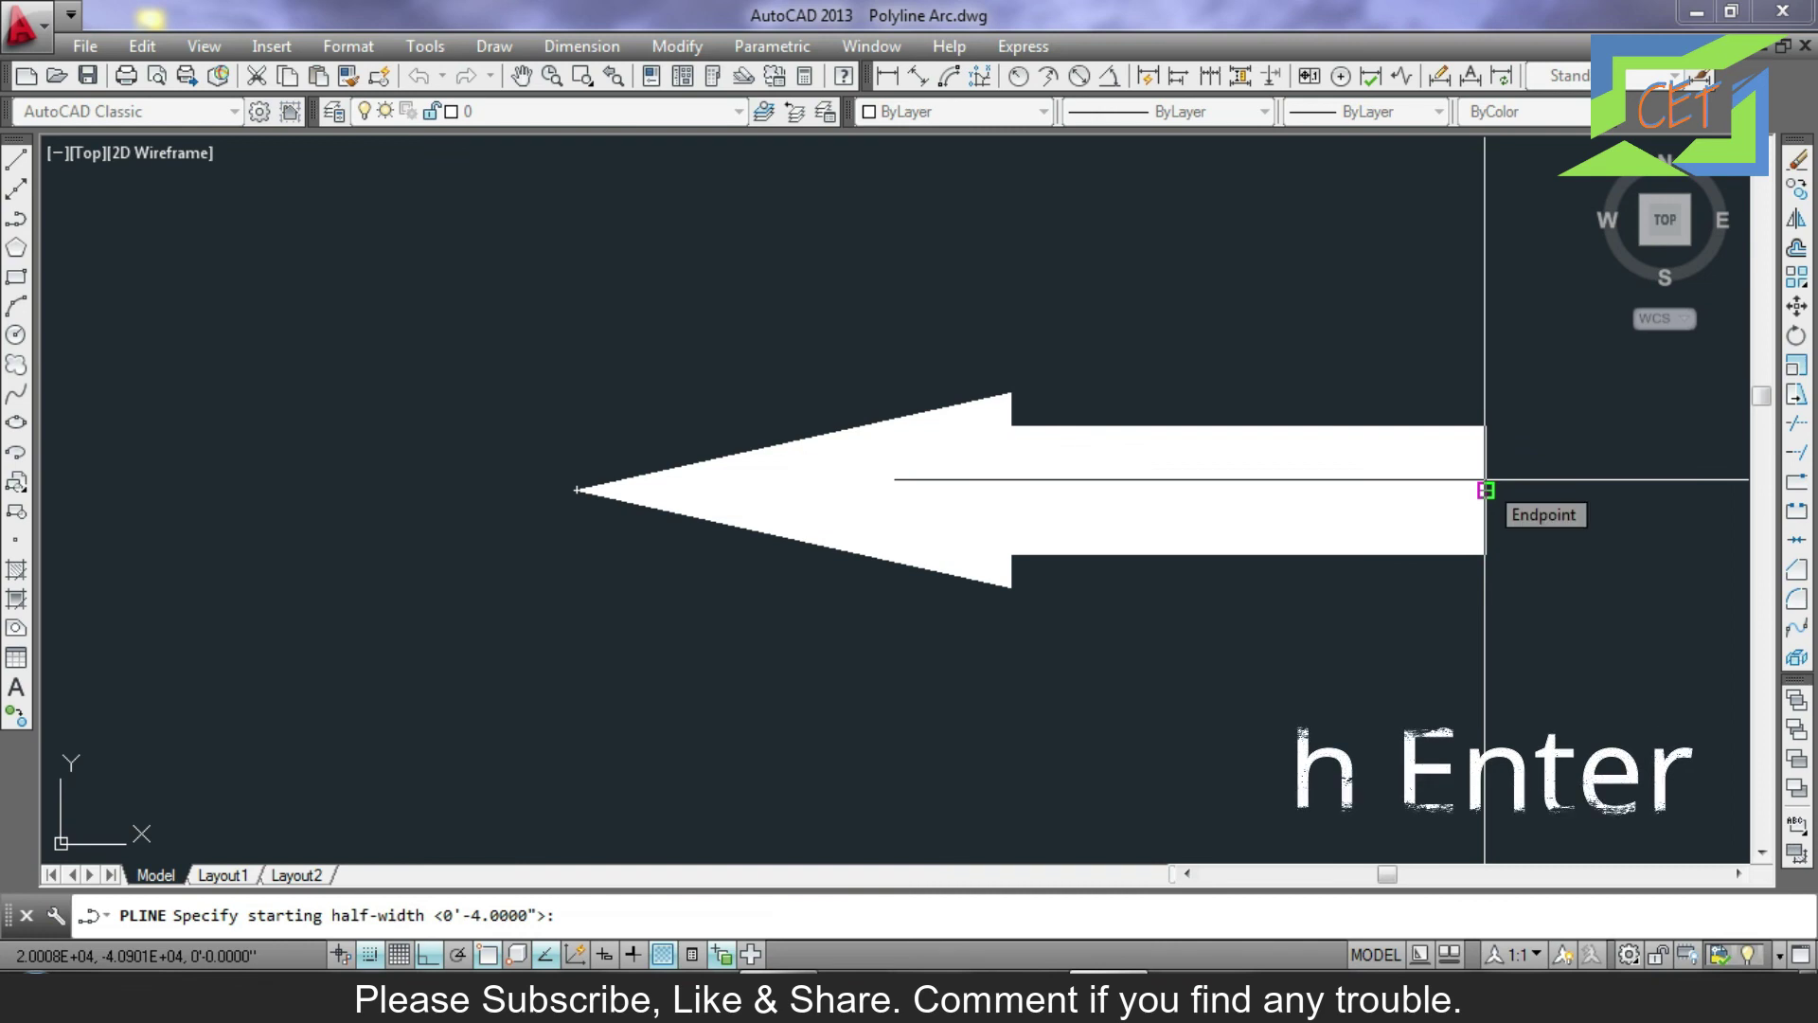
type("6\"")
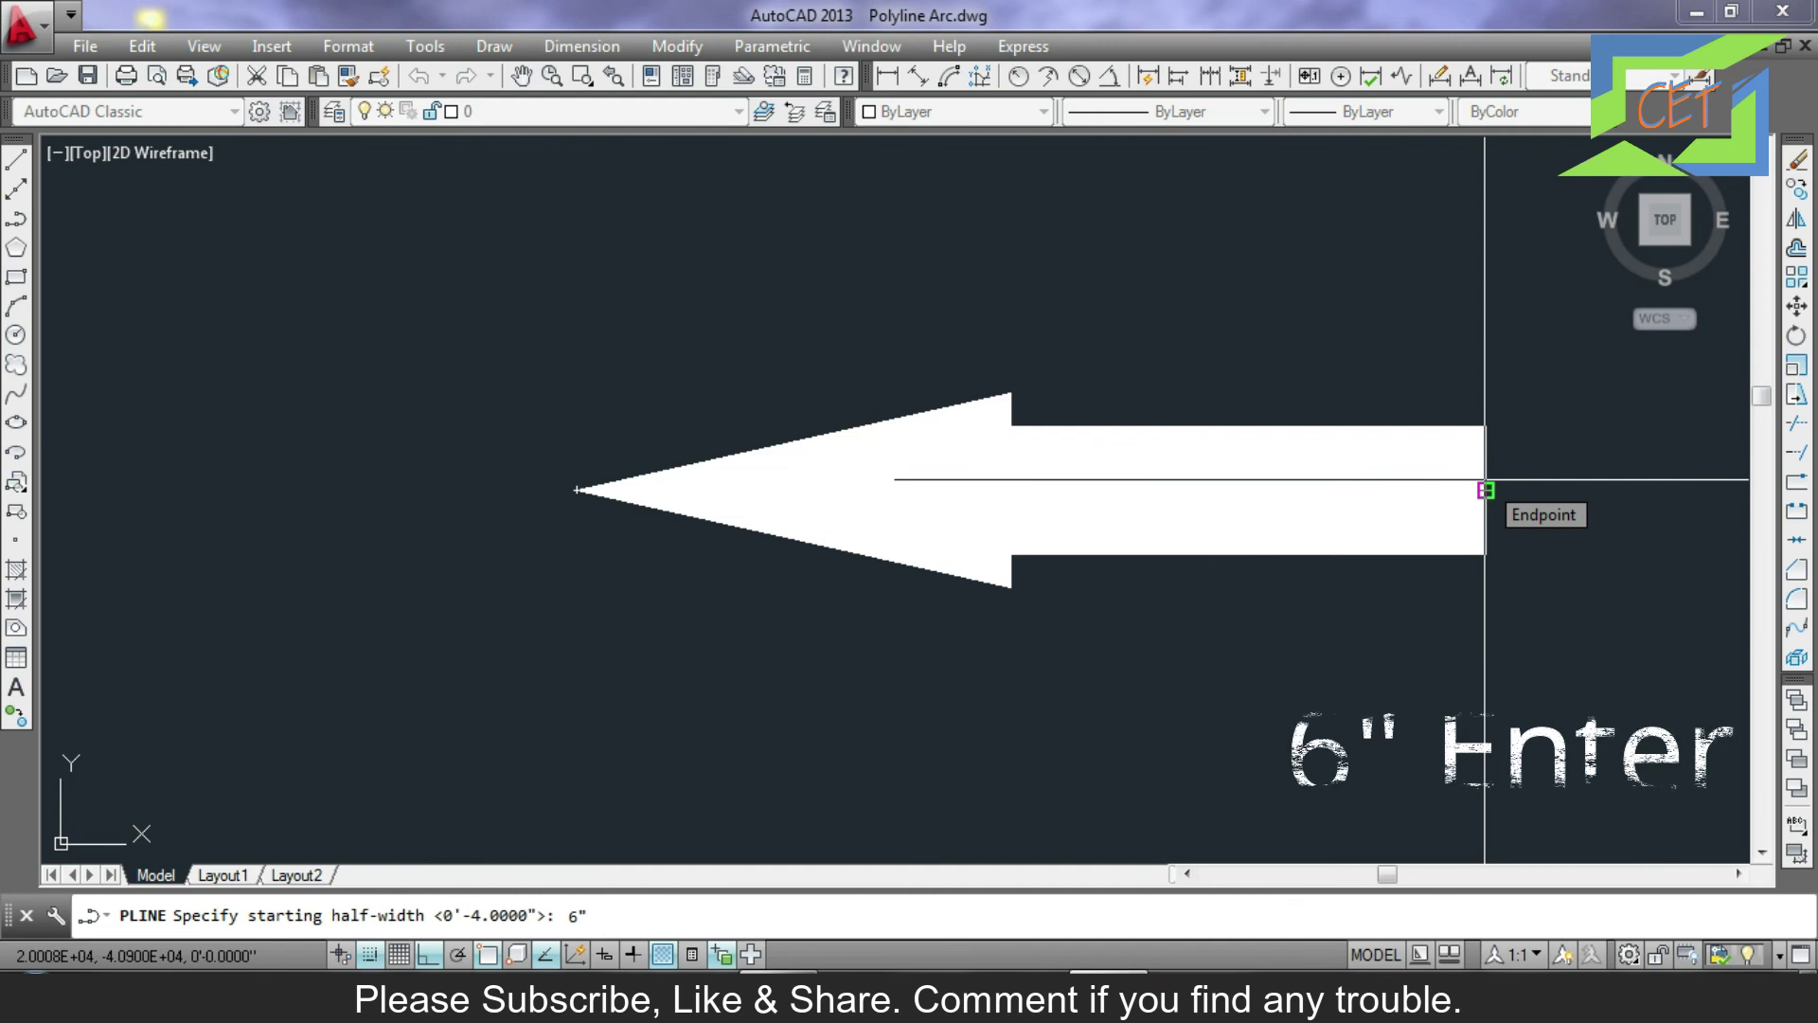
key("Return")
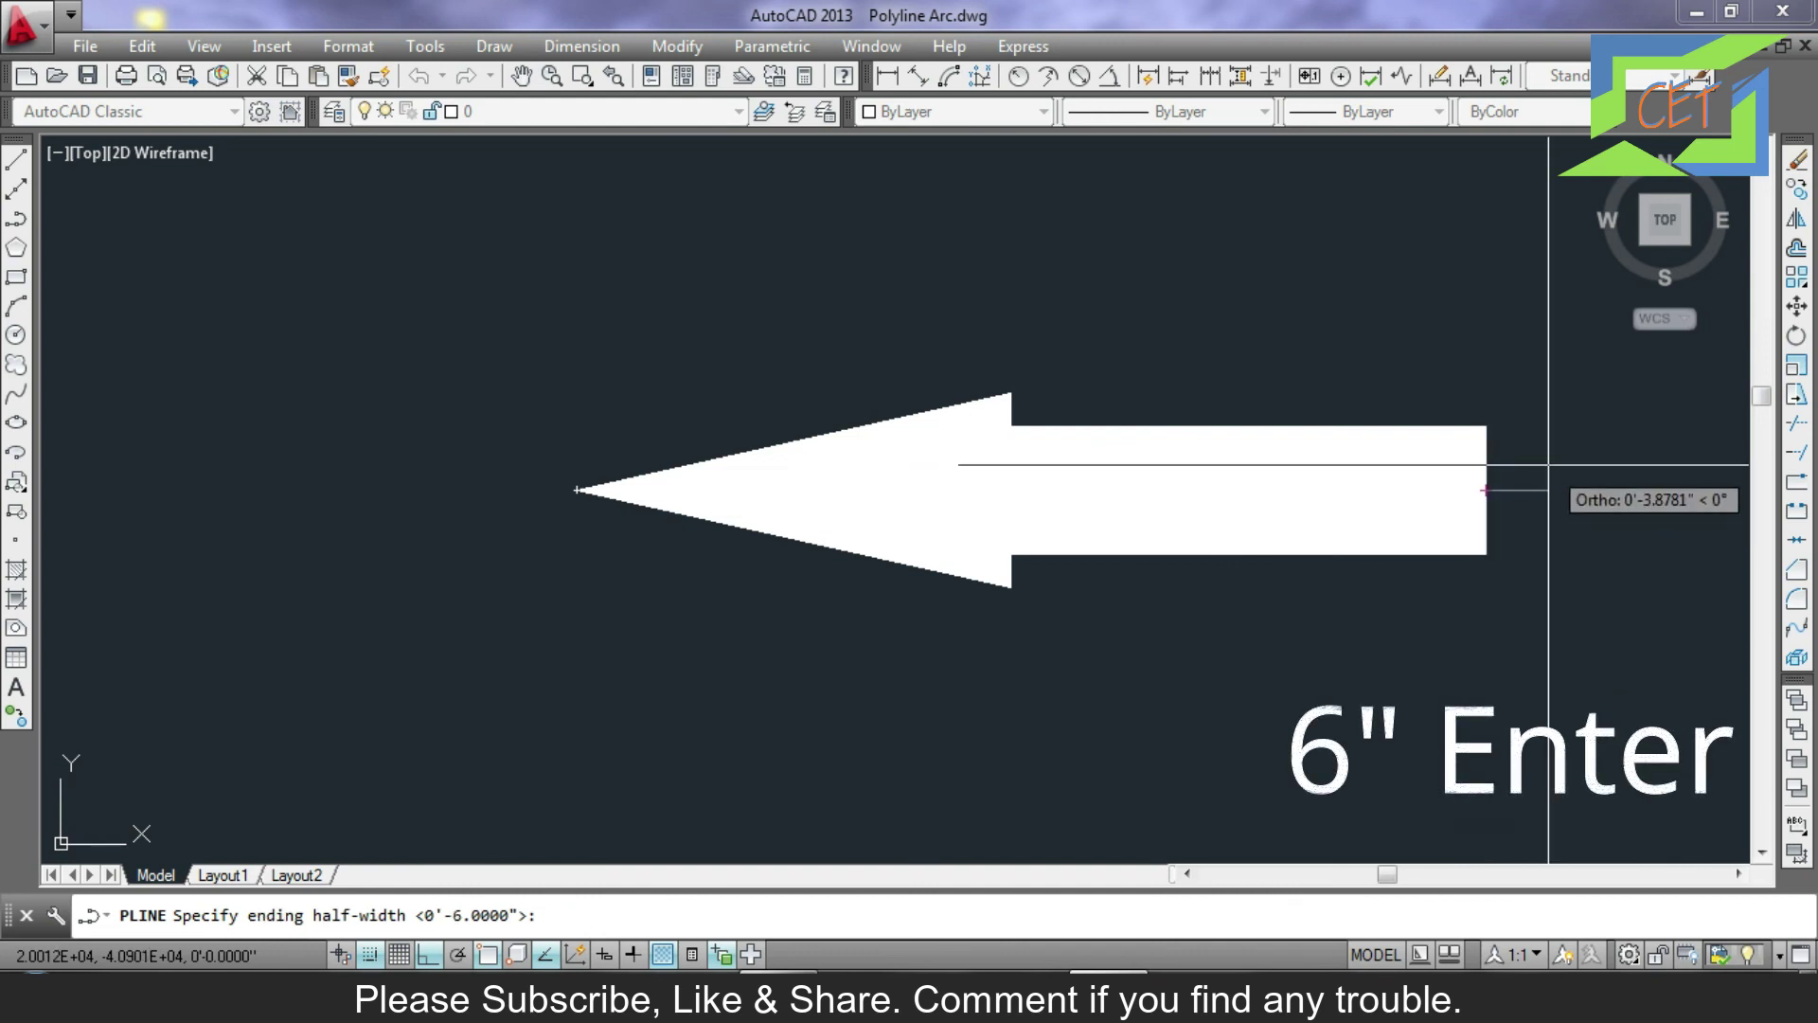
type("6\"")
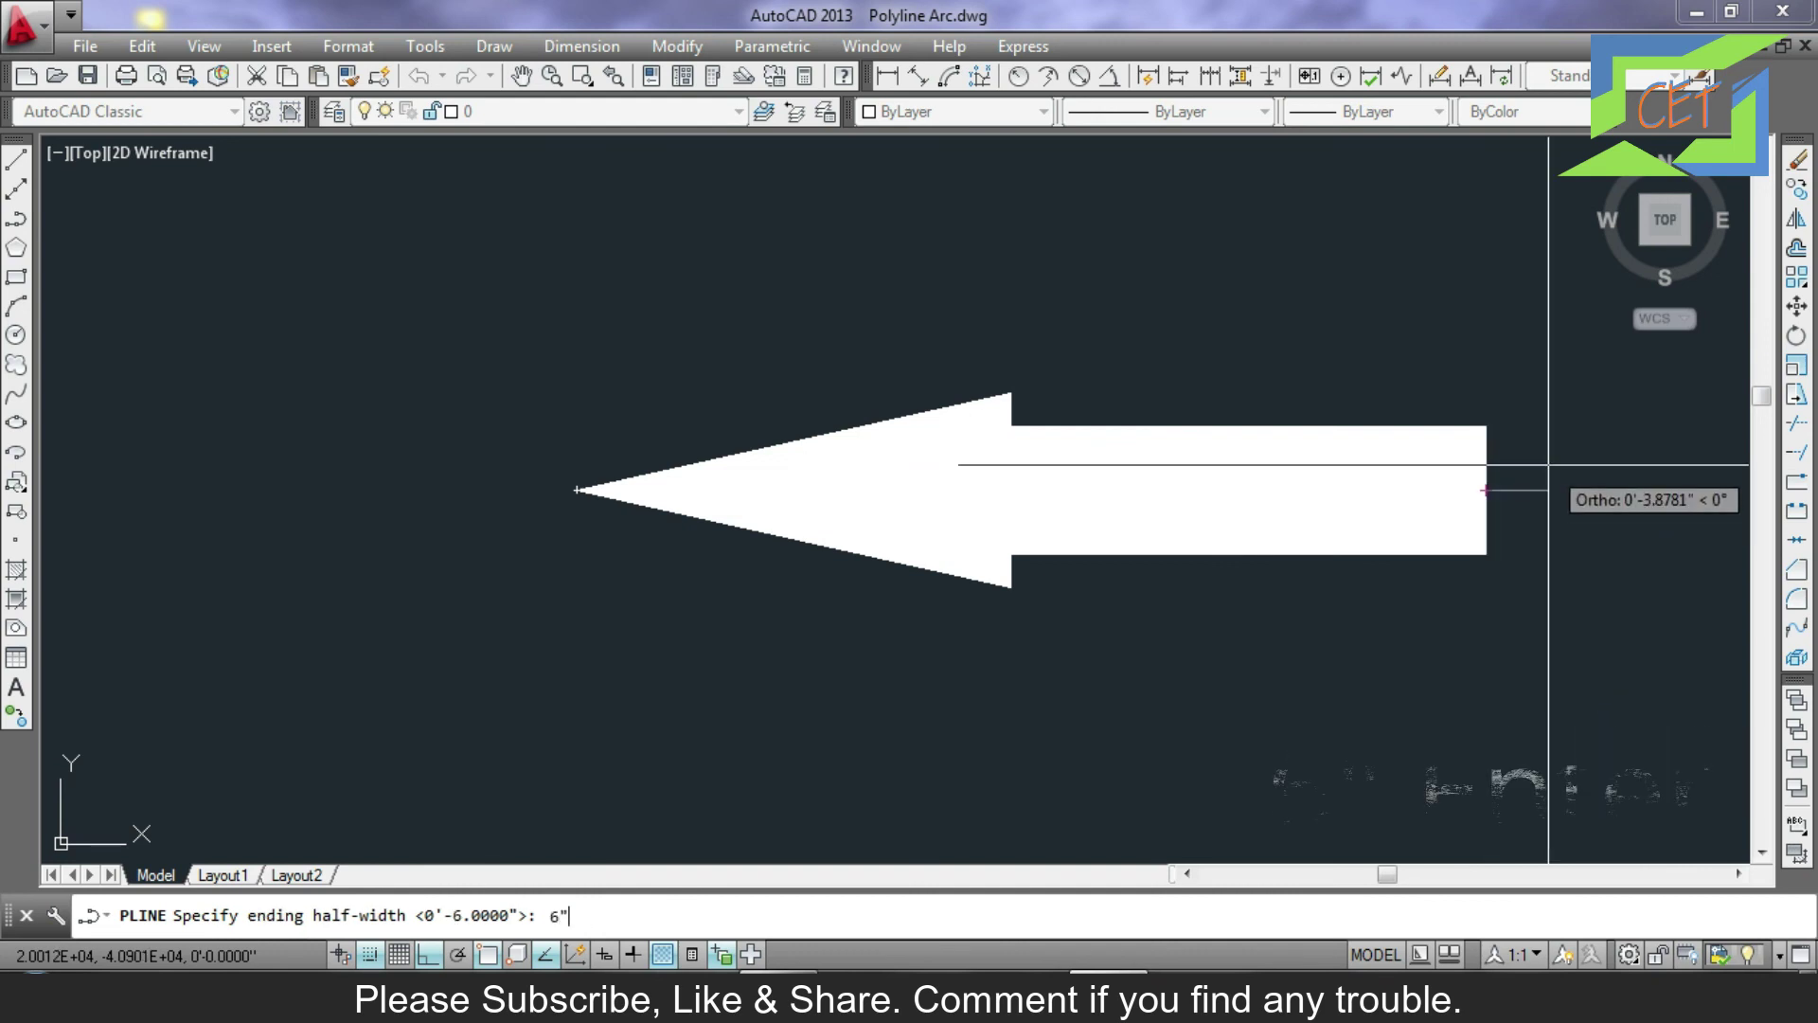
key("Return")
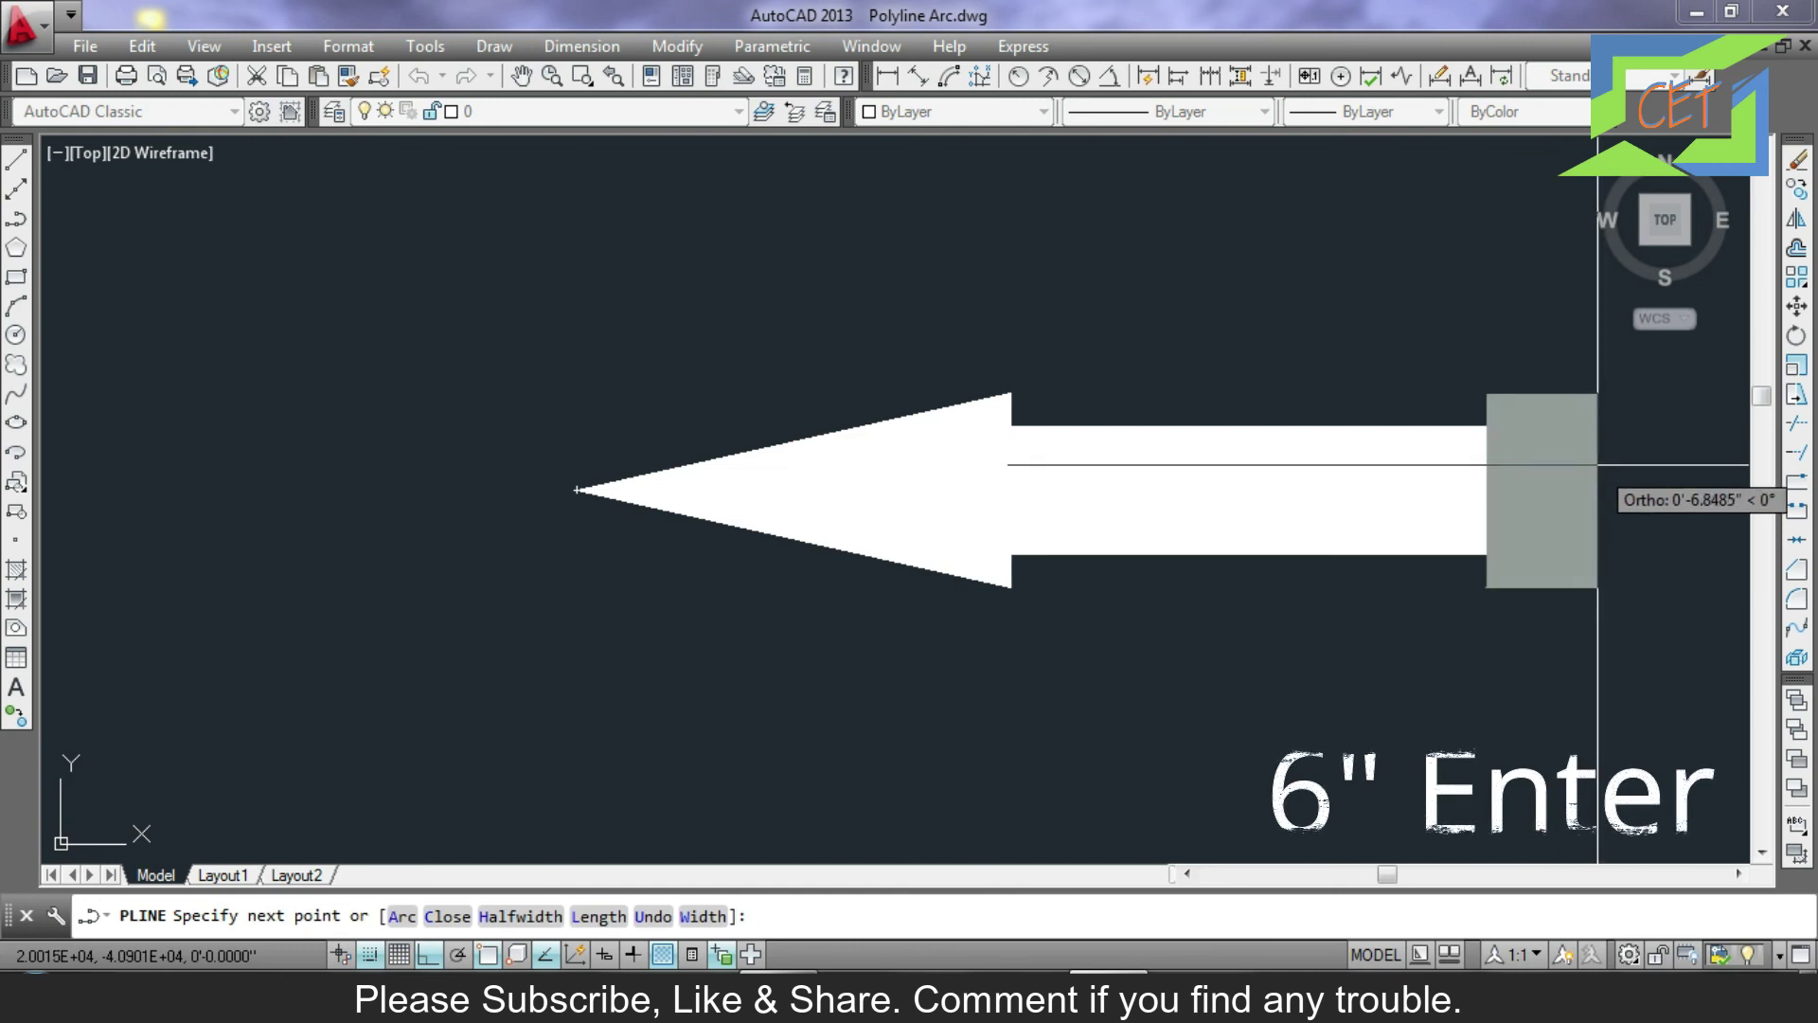
left_click(1597, 485)
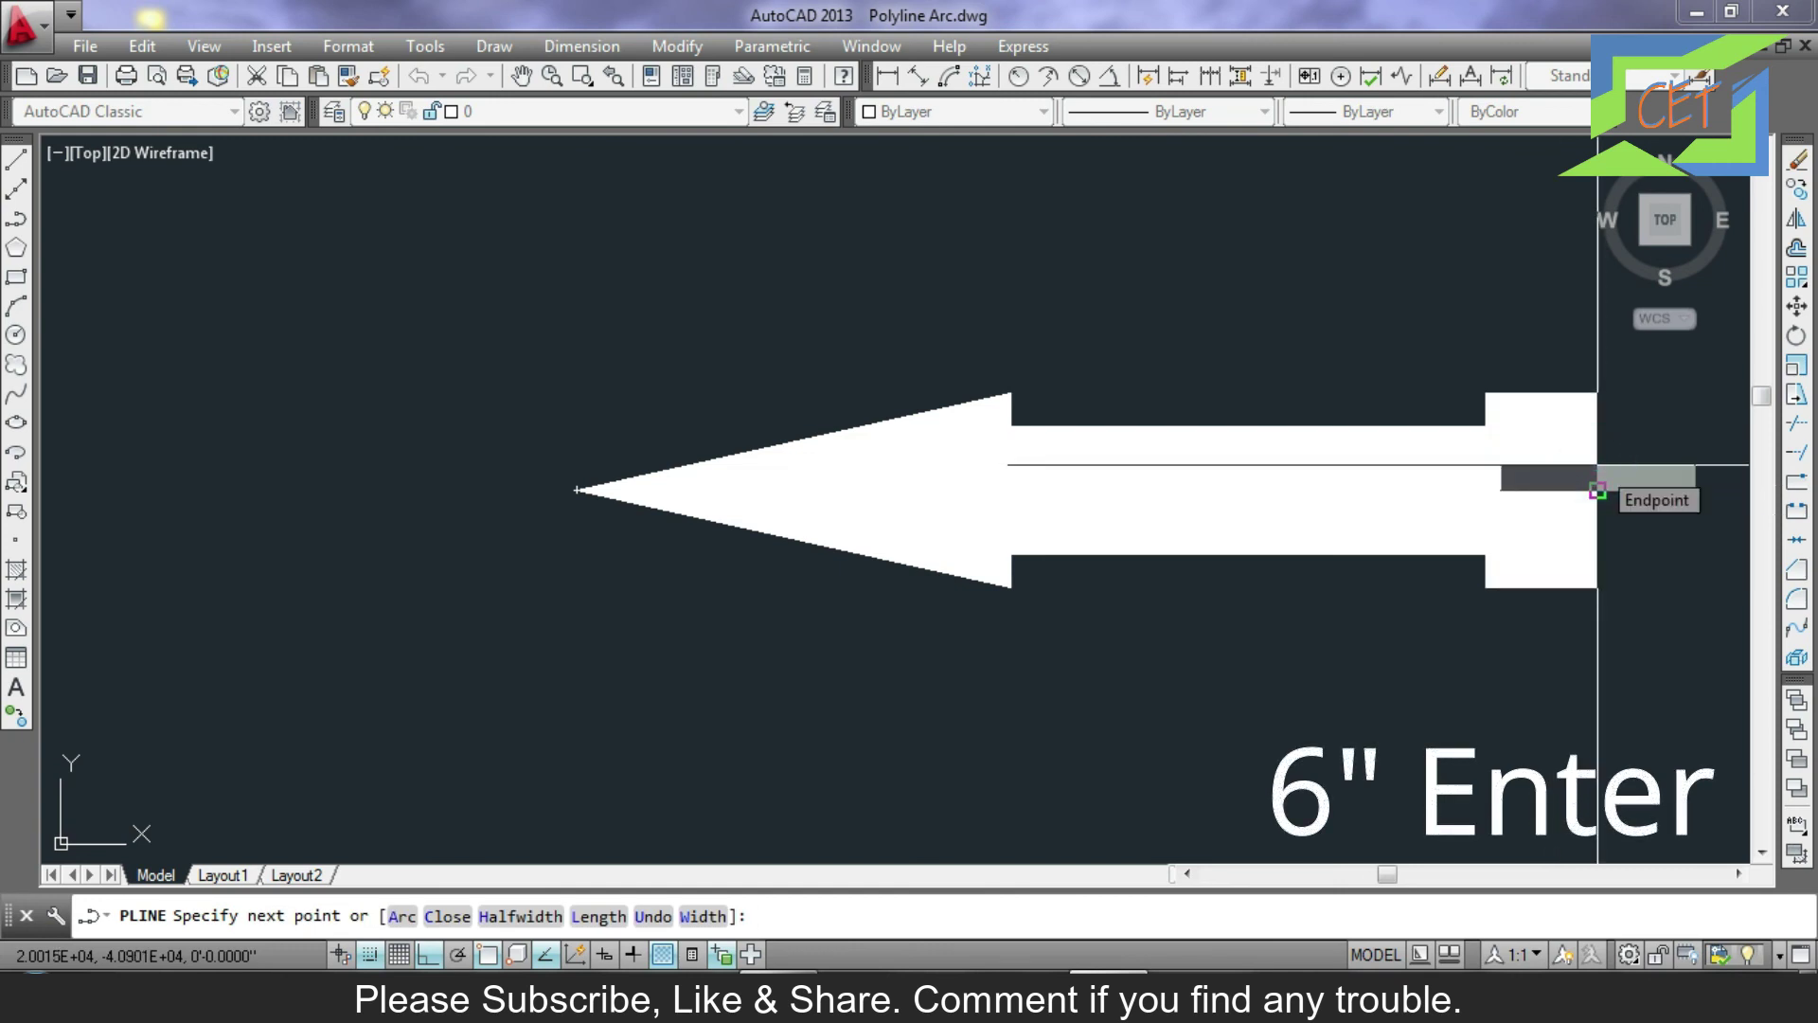
key("Return")
Select the finished arrow and delete it.
middle_click_drag(1619, 468, 1392, 477)
left_click(778, 588)
key("Delete")
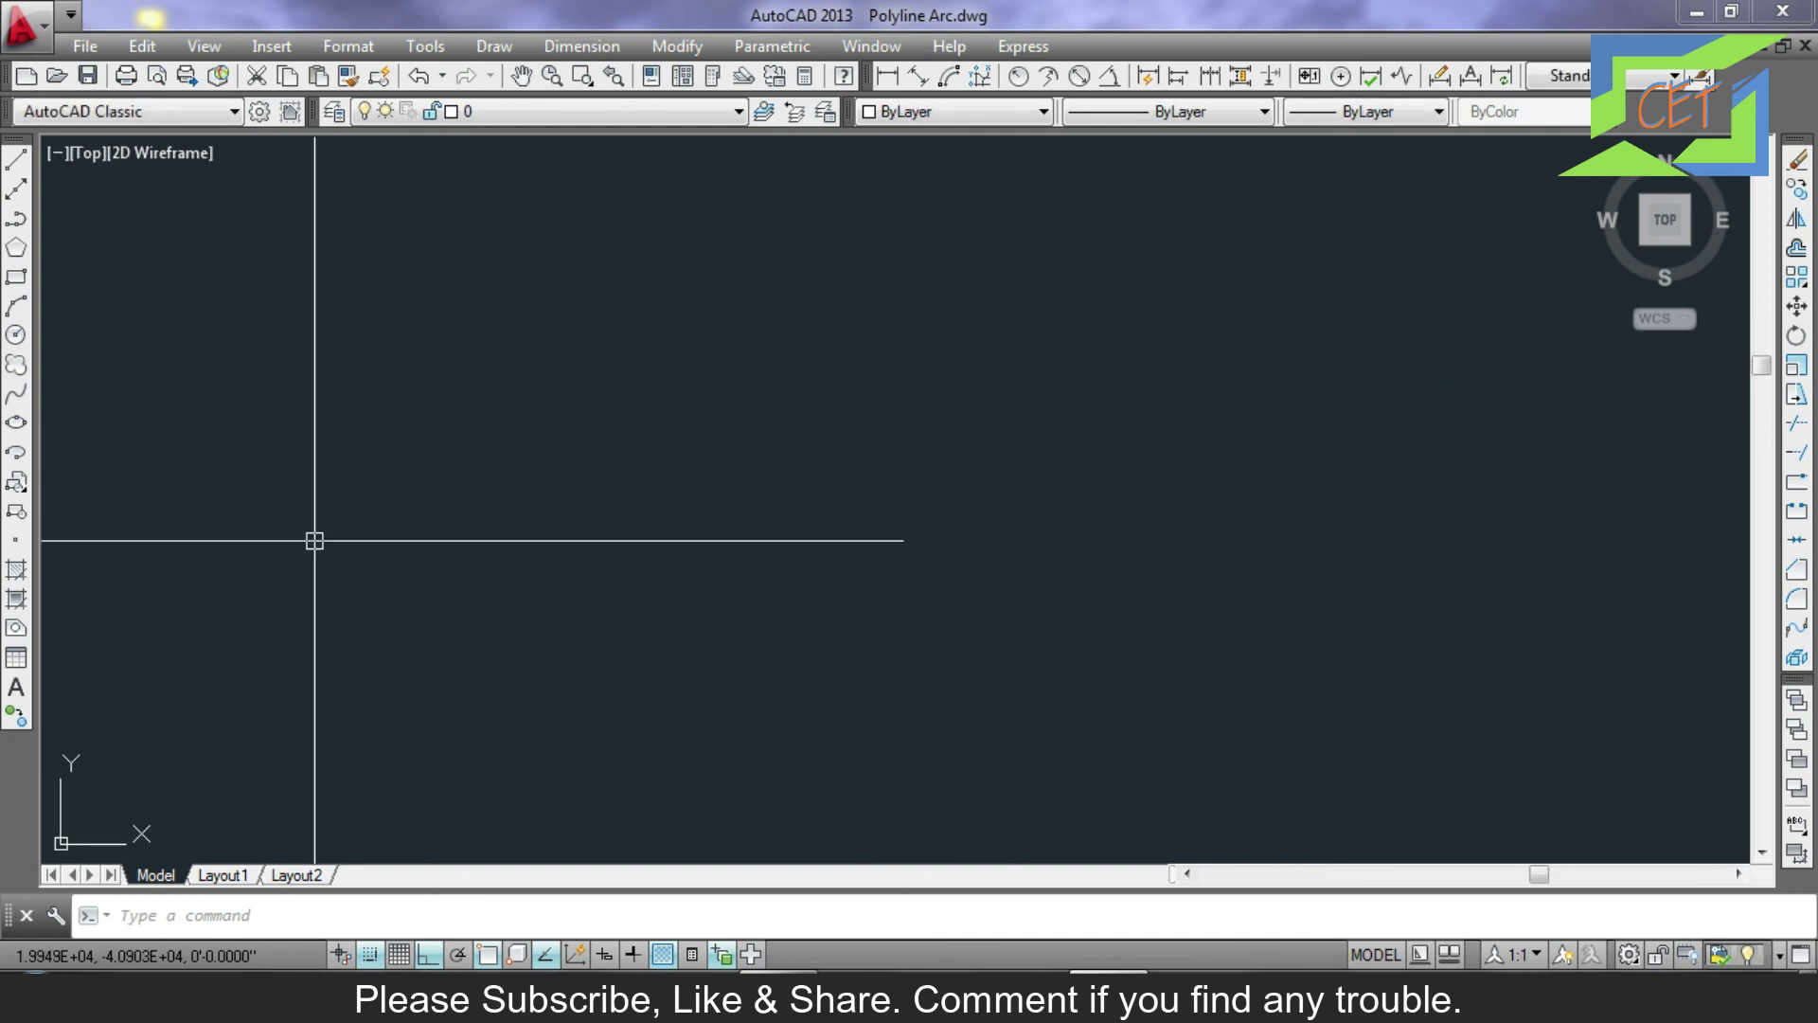
Start a new polyline at a picked point with starting and ending half-widths of 0.
type("PL")
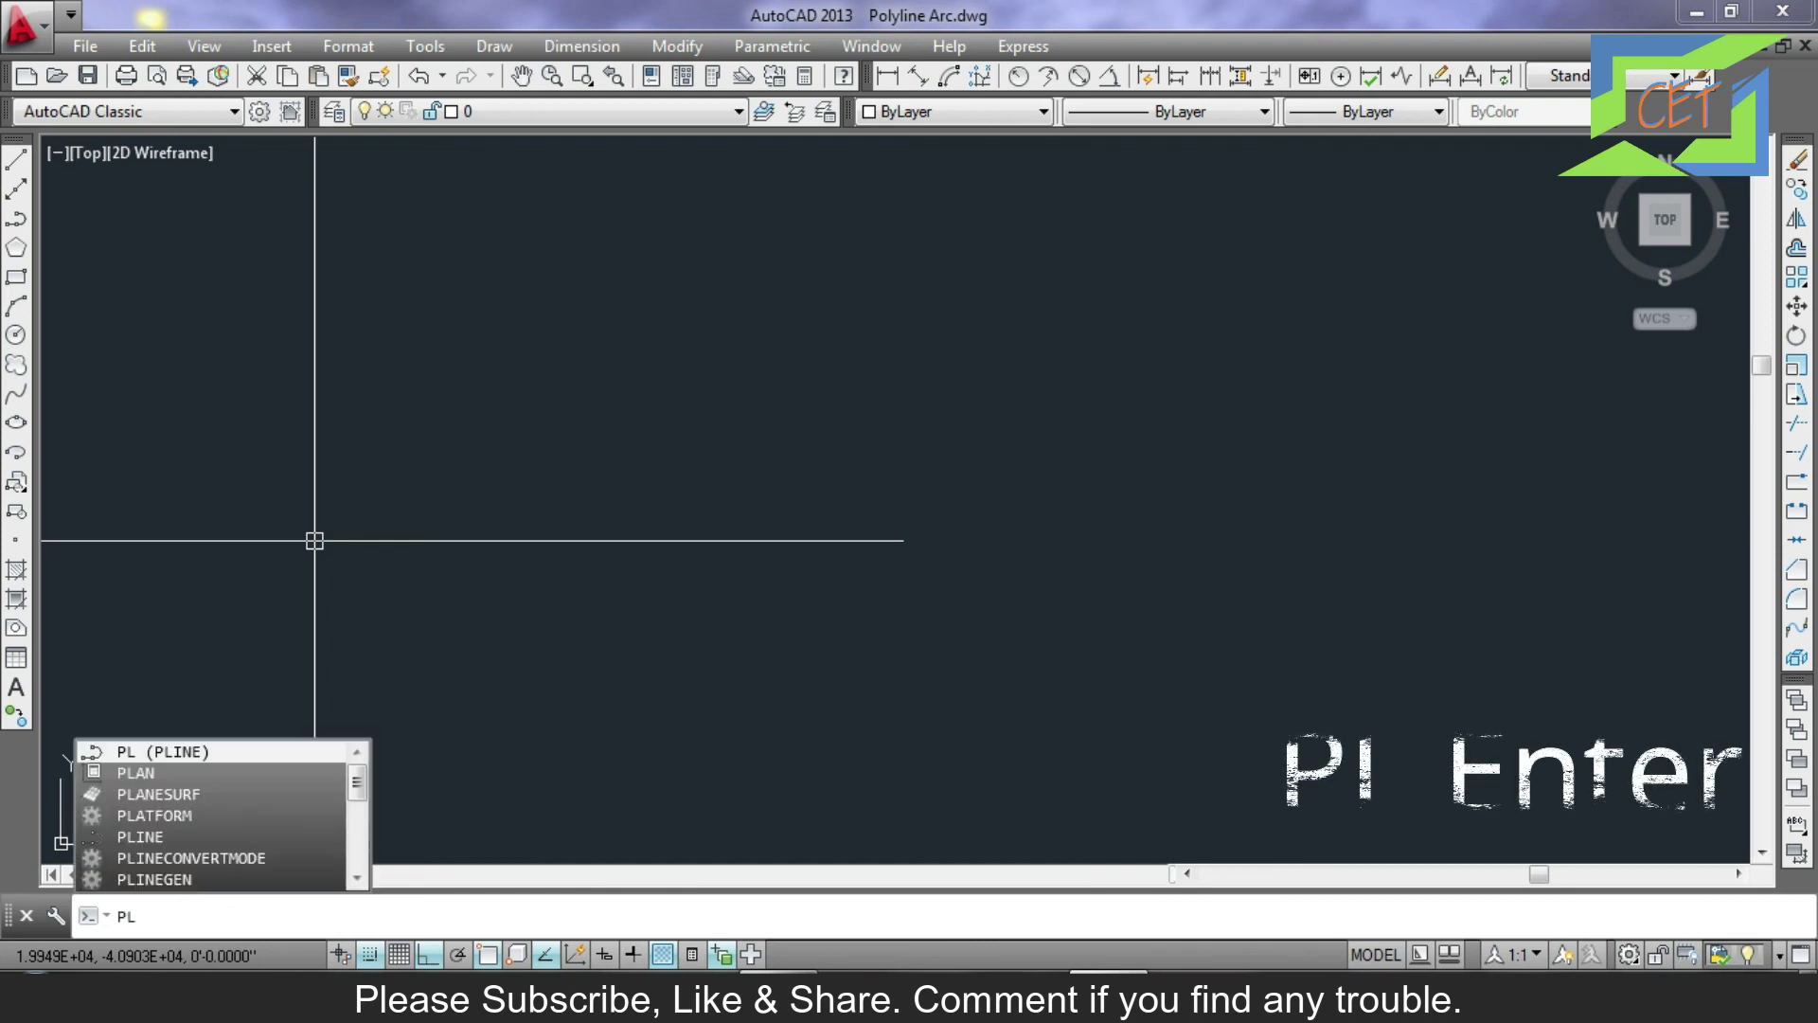
key("Return")
left_click(436, 519)
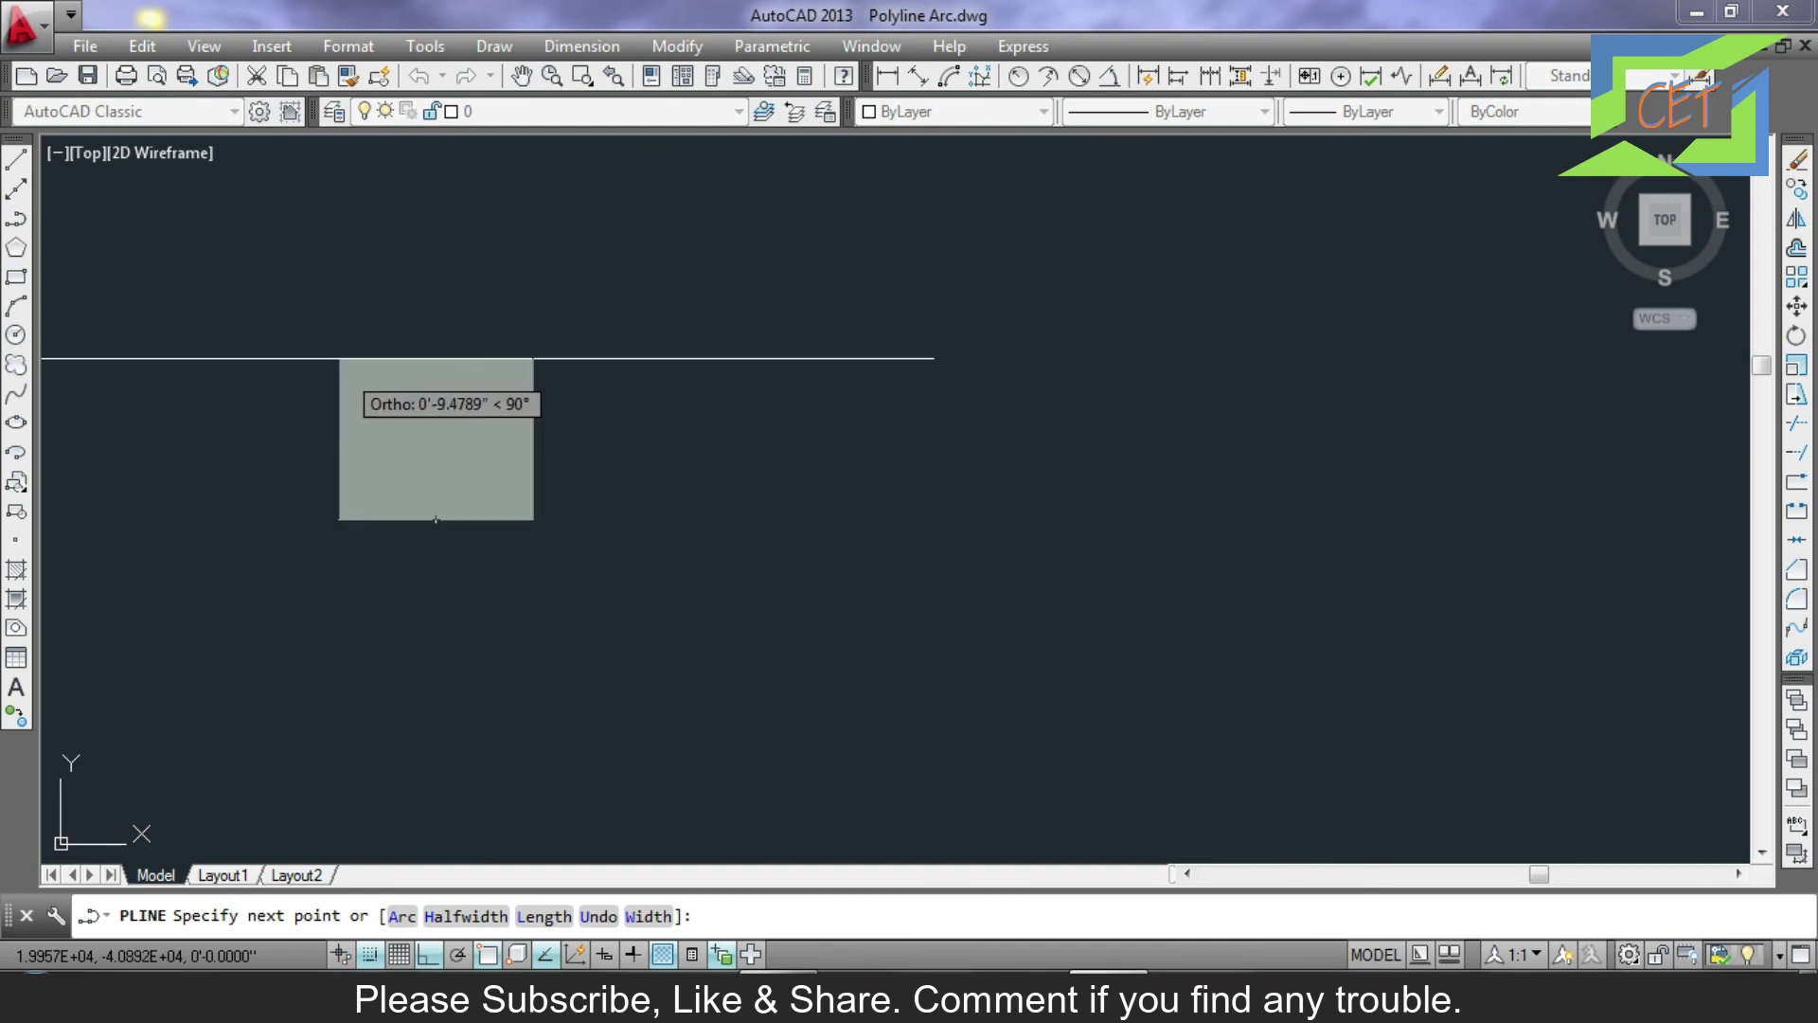
left_click(469, 915)
type("0")
key("Return")
type("0")
key("Return")
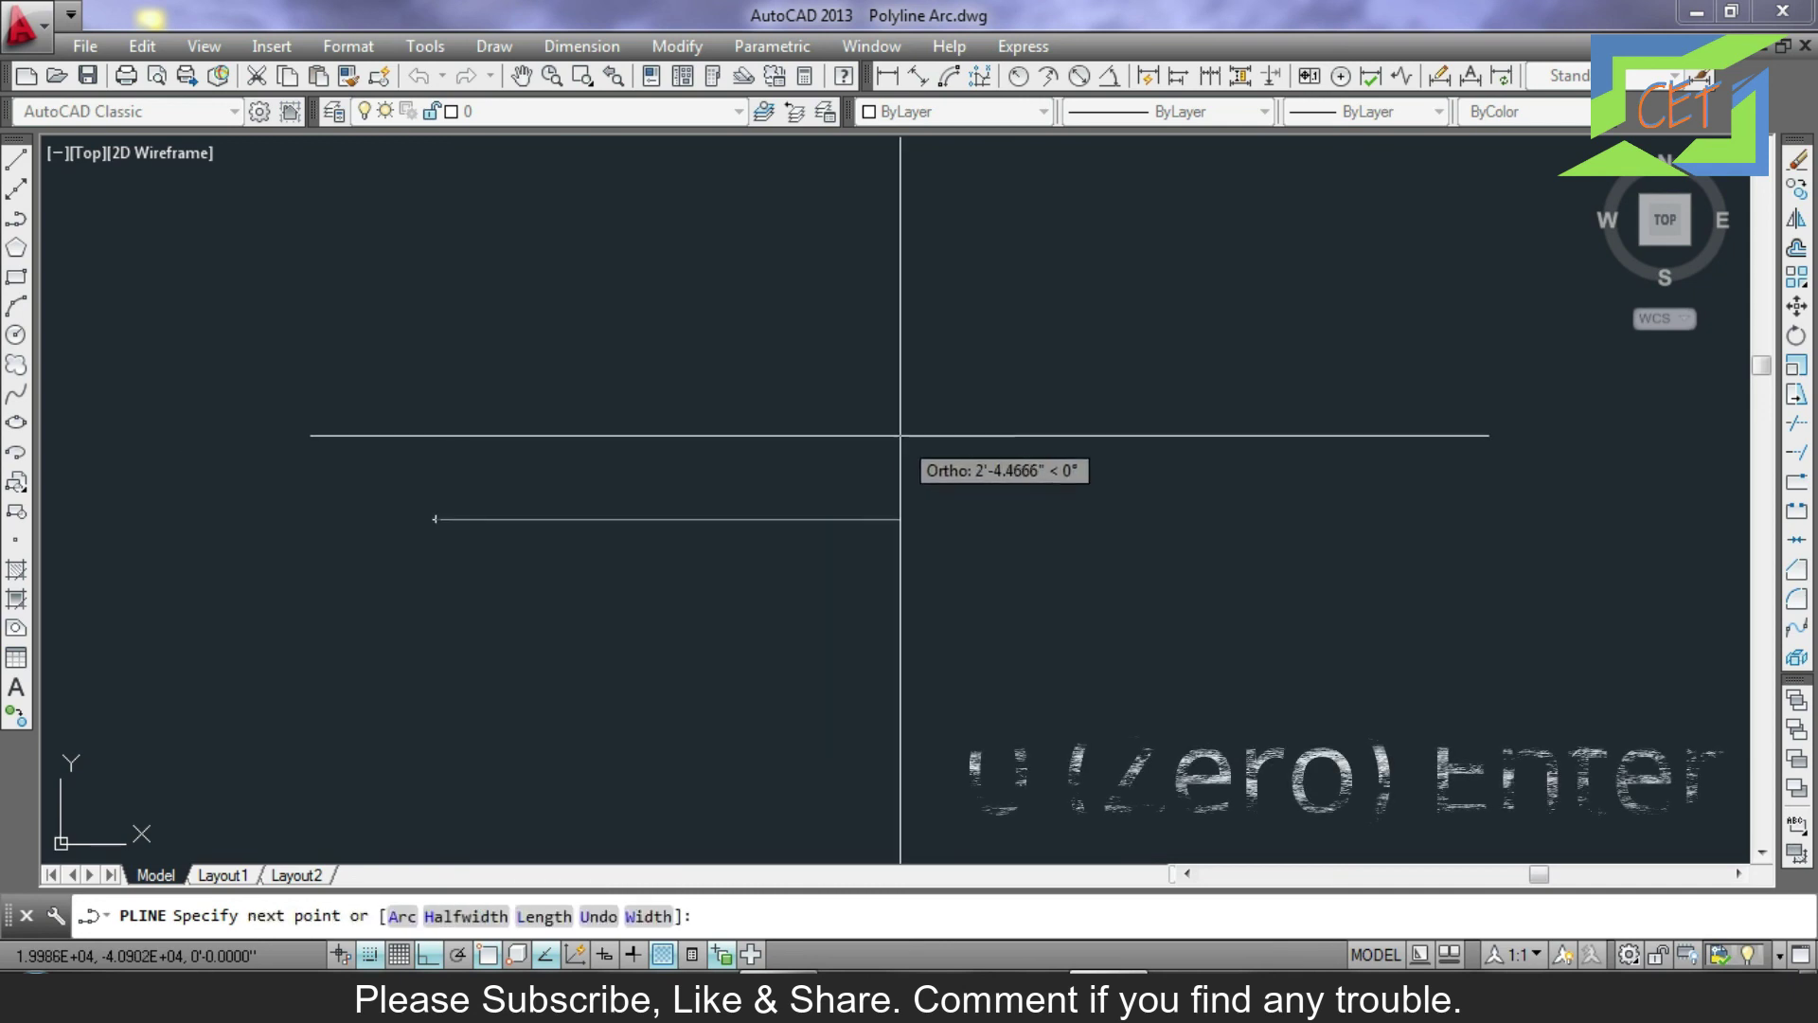